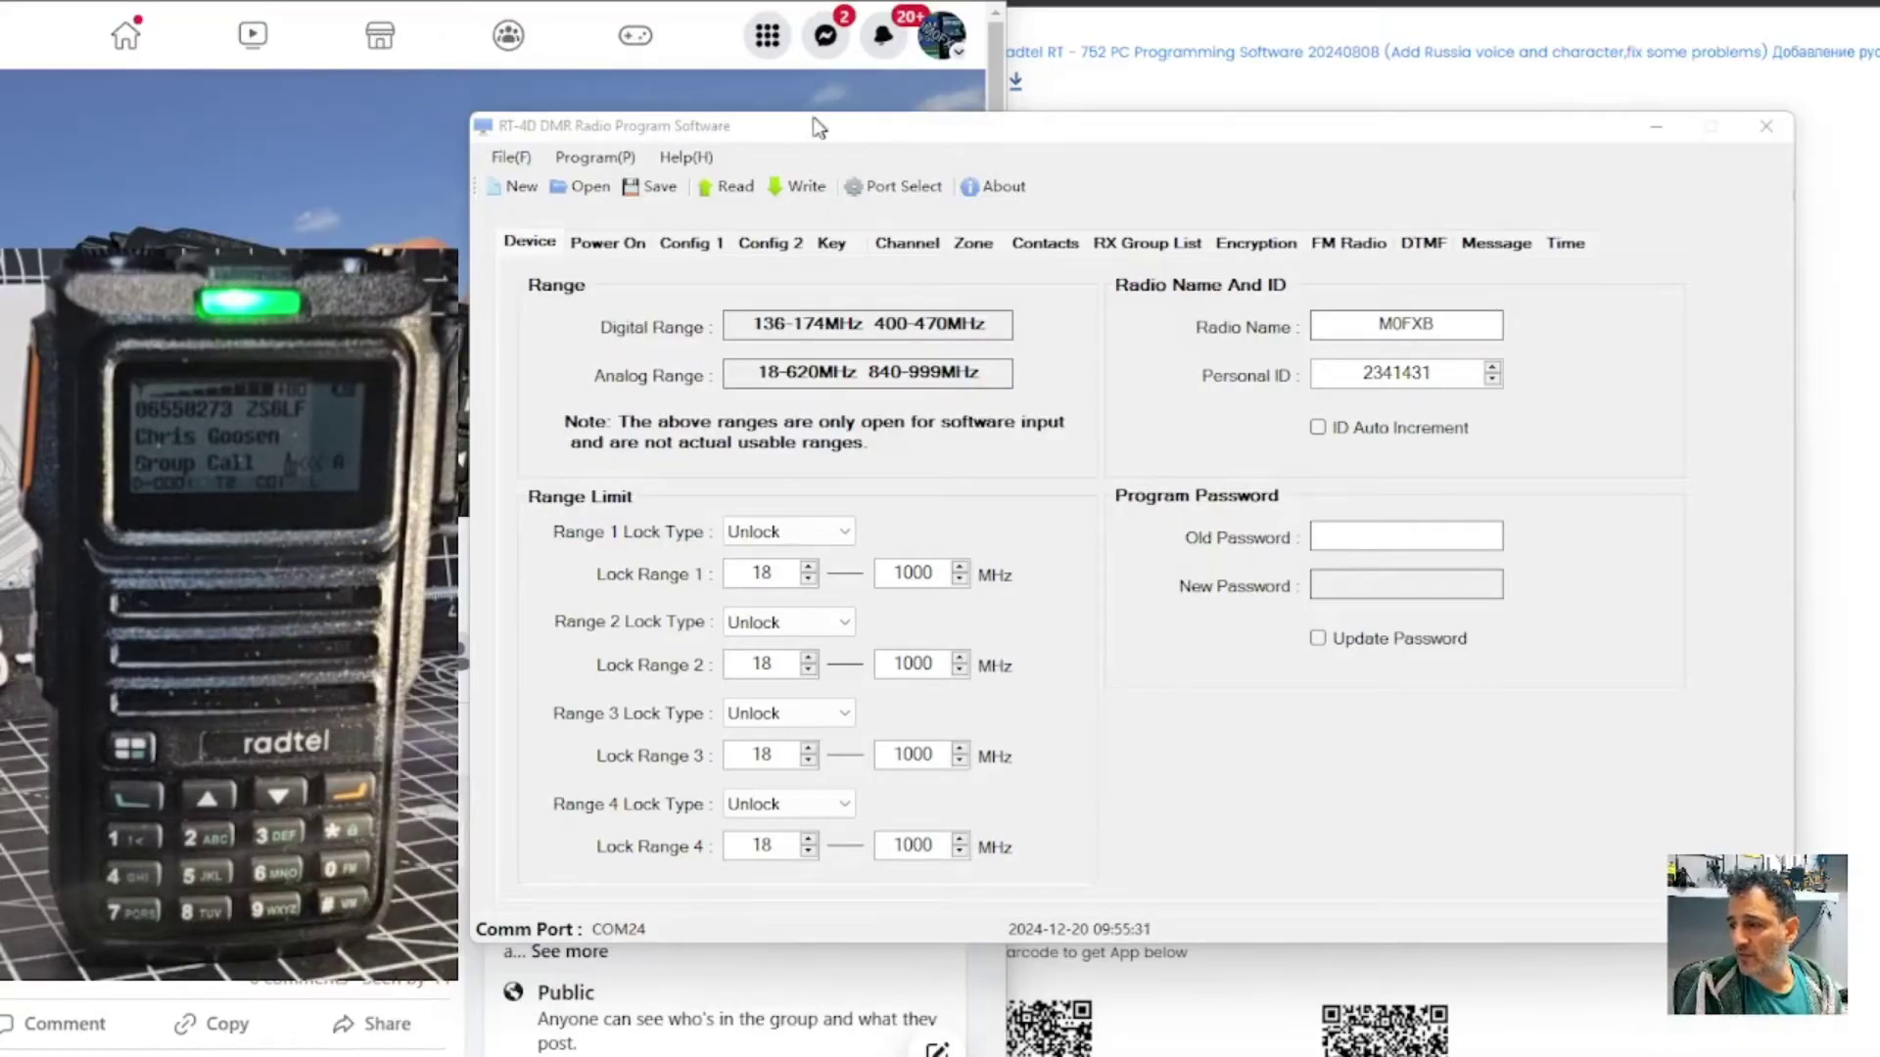
Switch from the RT-4D program window to the Radtel download page
key(alt+Tab)
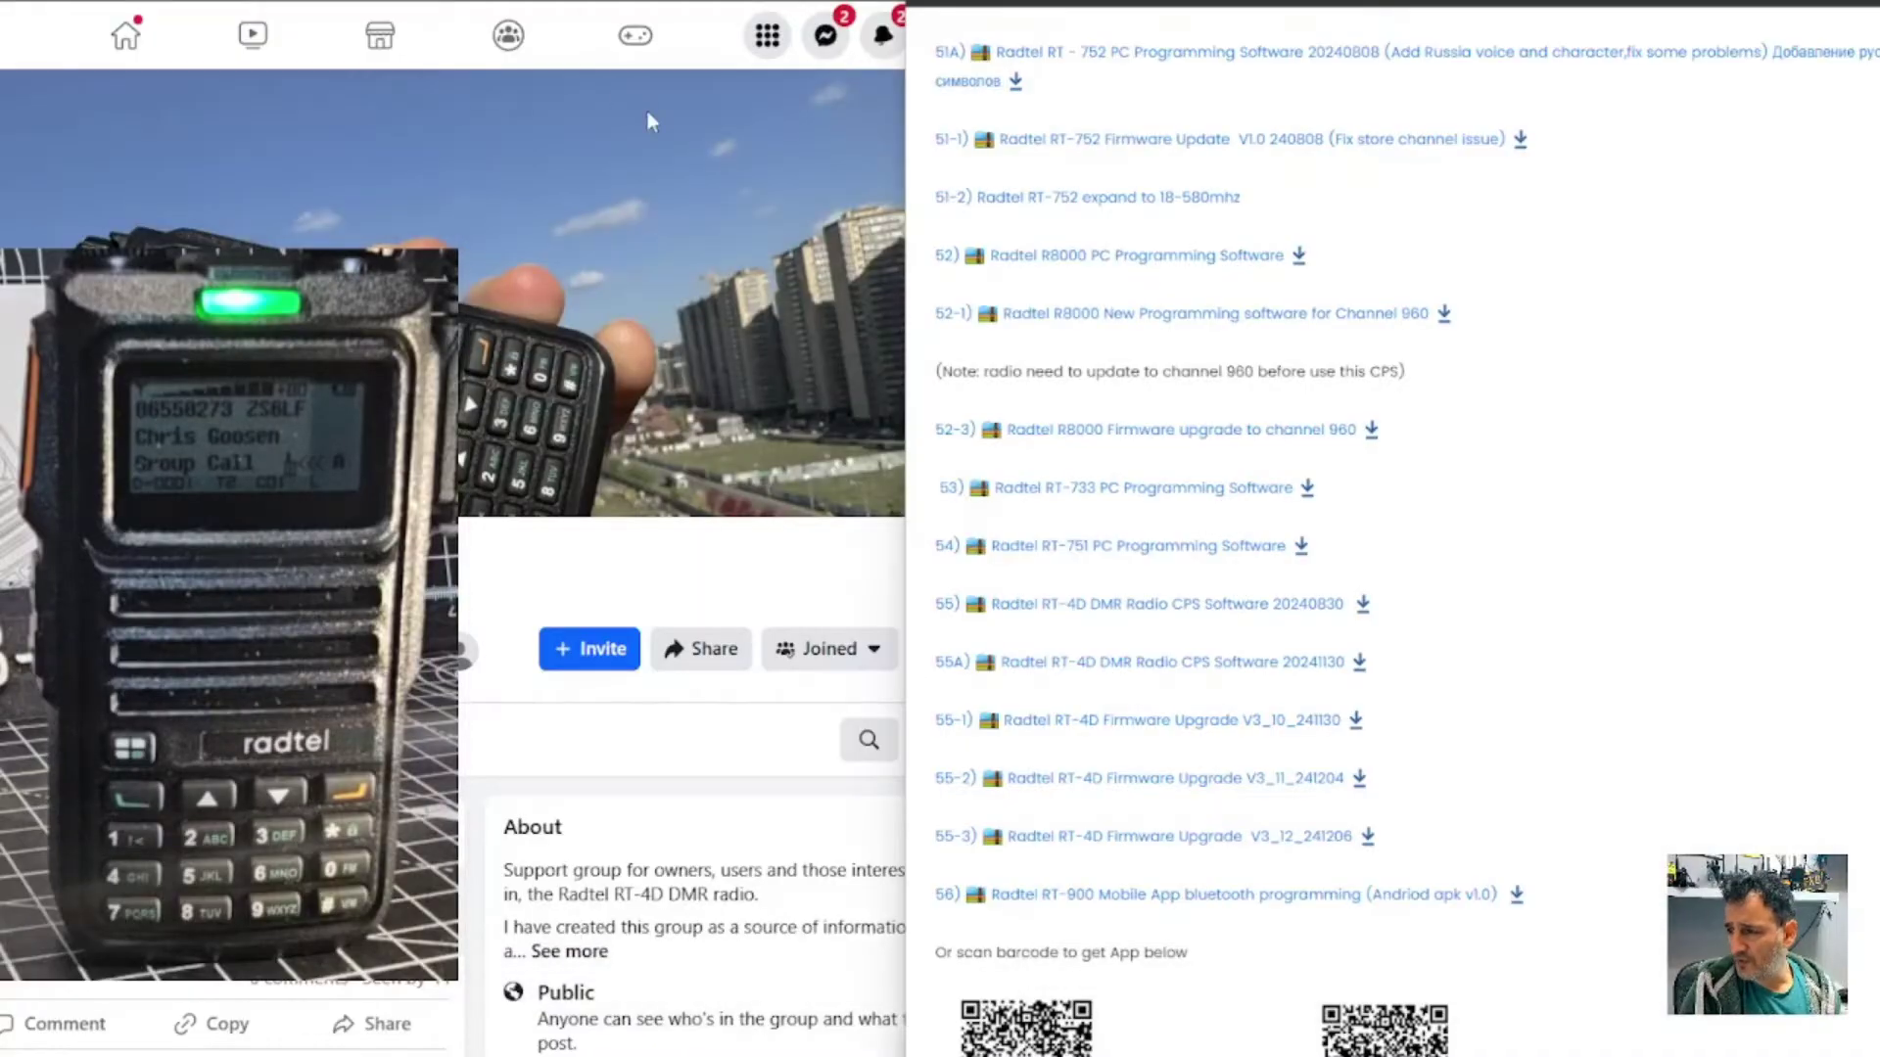
Browse the Radtel download list, then bring up the RT-4D firmware release notes in WordPad
scroll(1459, 561, down, 3)
scroll(1552, 517, up, 1)
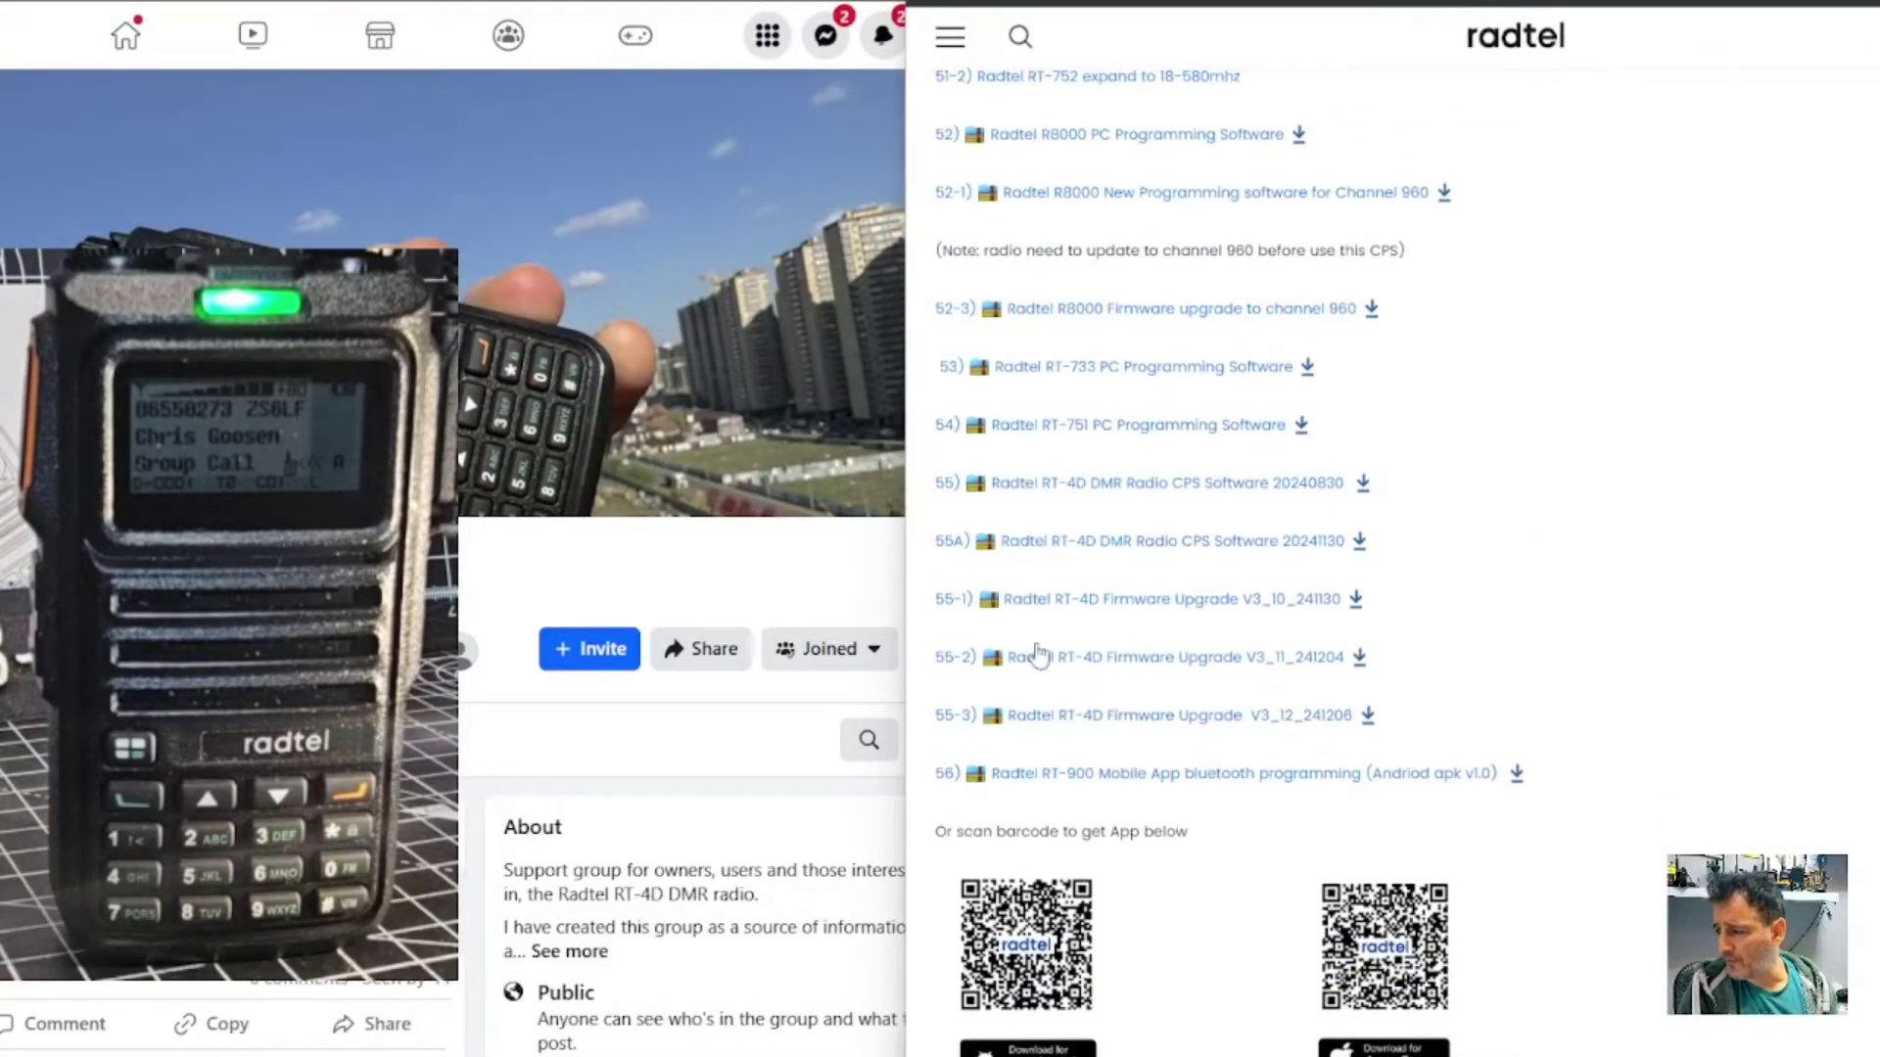
scroll(1355, 474, up, 1)
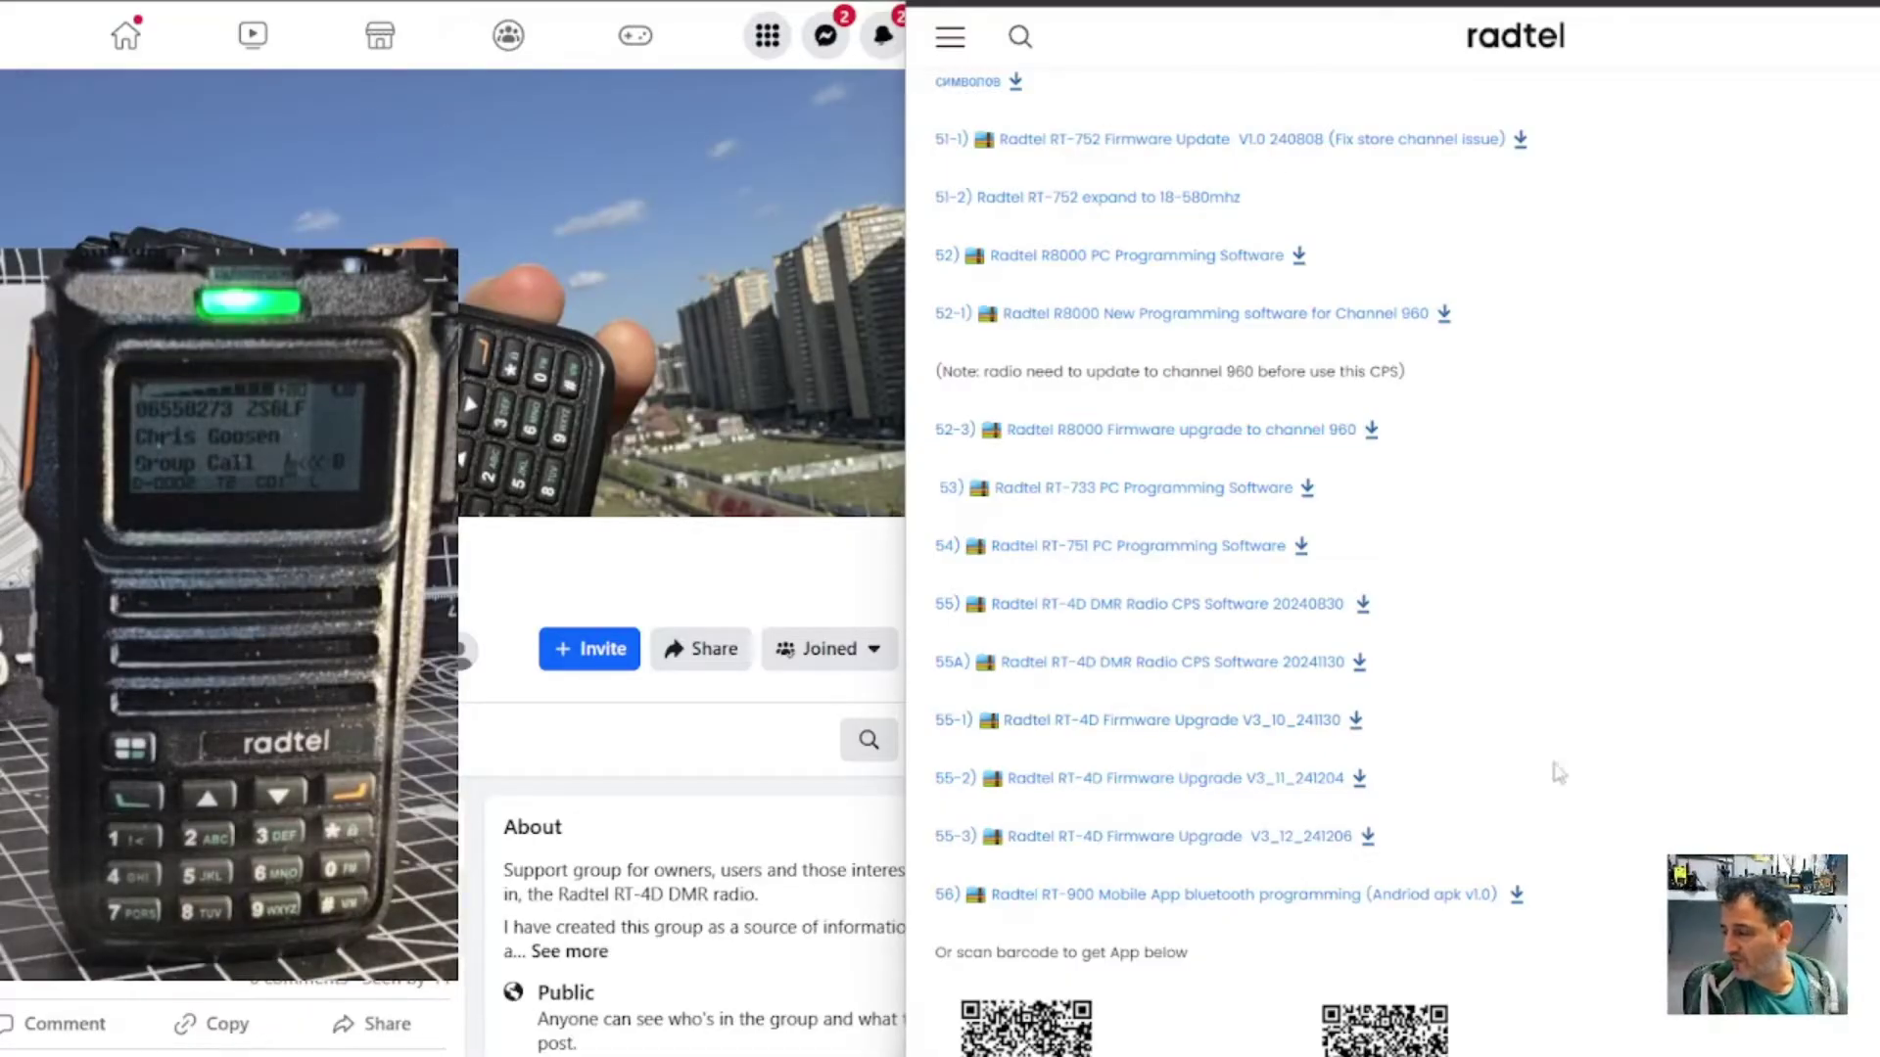
key(alt+Tab)
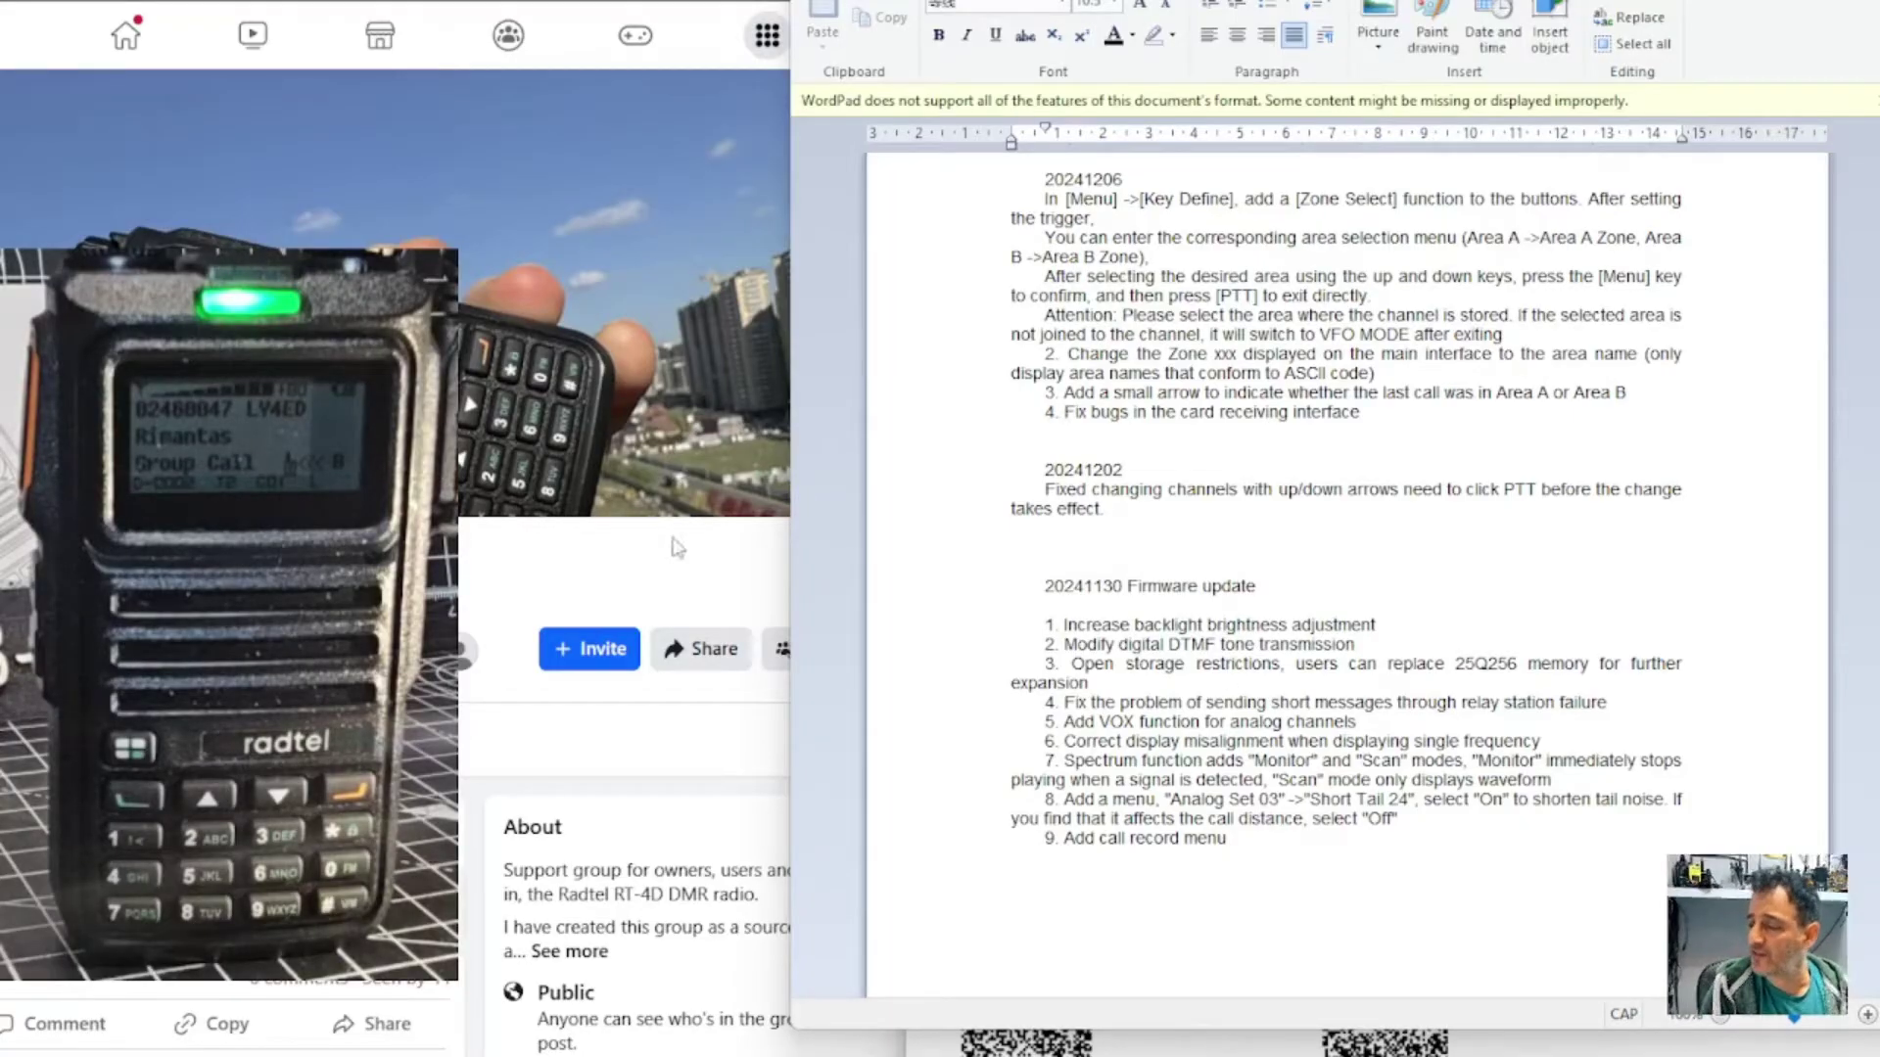
Bring the browser back over the notes and scroll through the RT-4D CPS and firmware entries
click(772, 724)
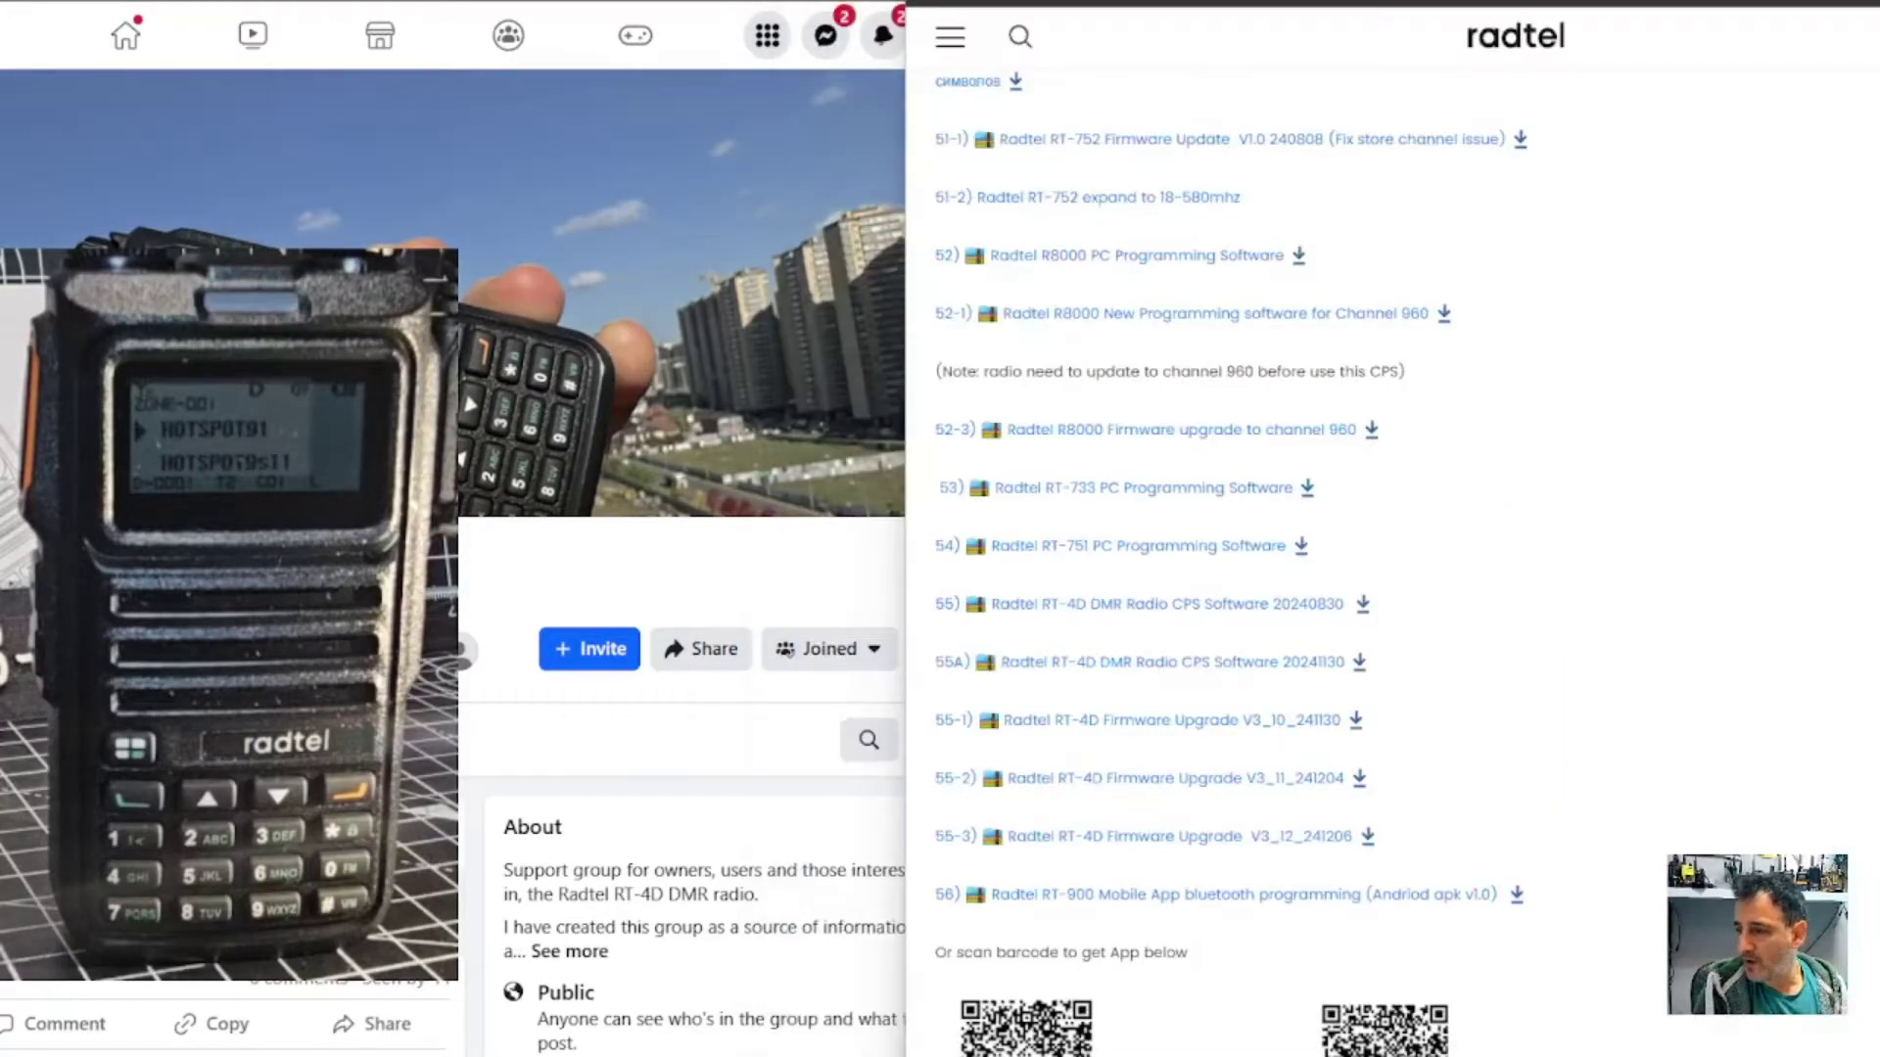
scroll(771, 725, down, 3)
scroll(685, 529, up, 3)
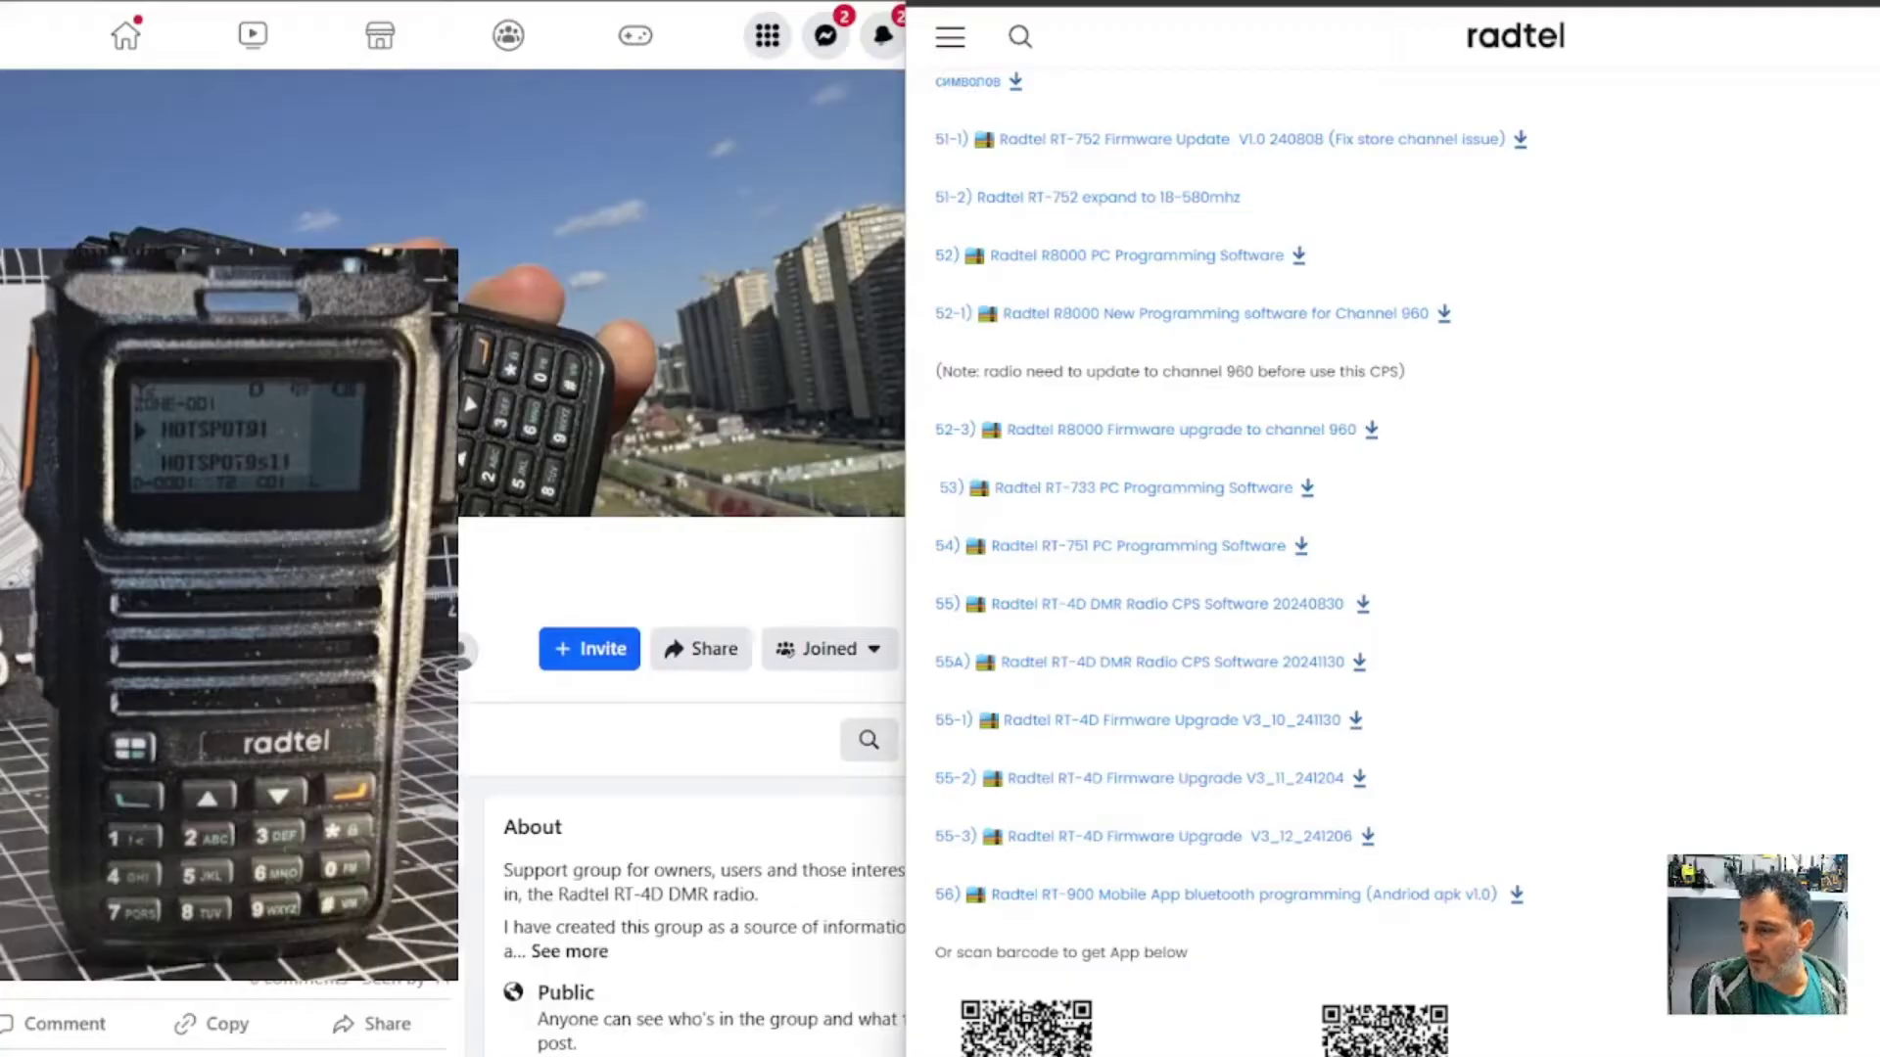
scroll(685, 528, down, 3)
scroll(685, 528, up, 2)
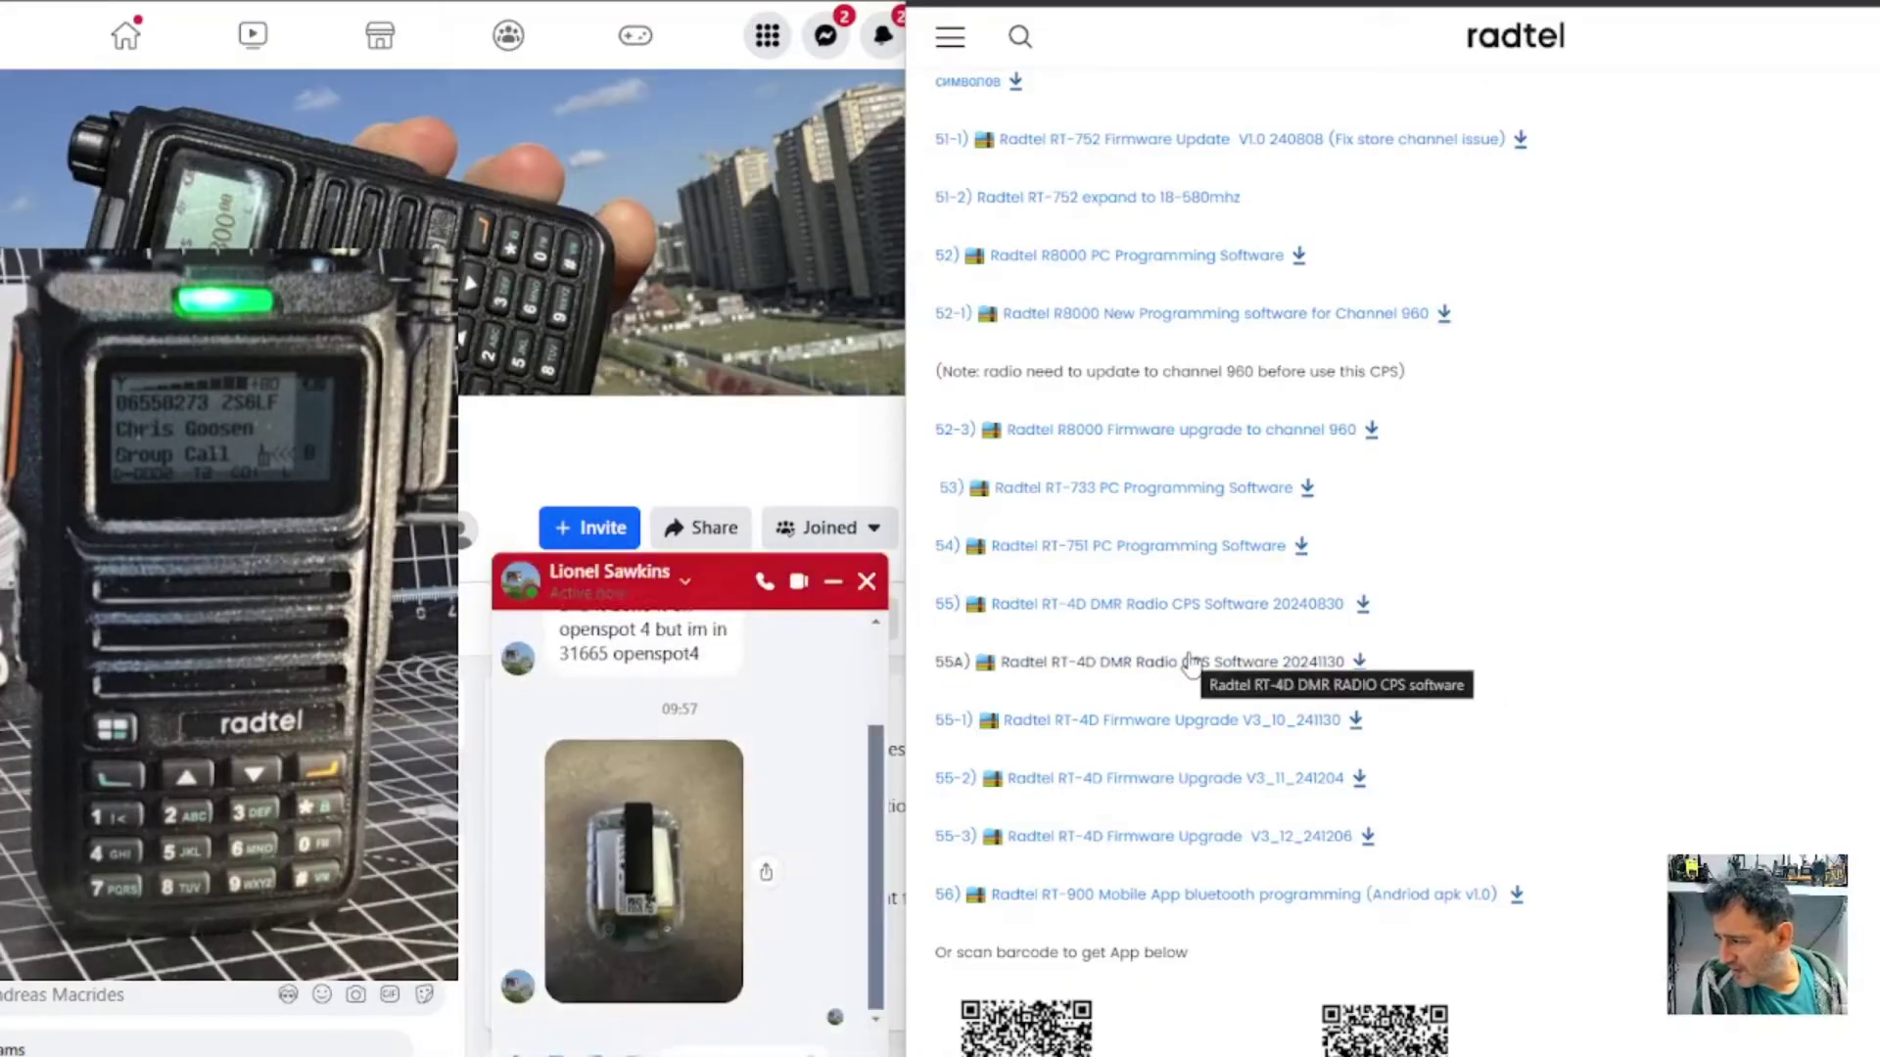
Open RT-4D_CPS_V1_15_241130.rar in WinRAR, dismiss the trial notice, and move its window on-screen
click(874, 769)
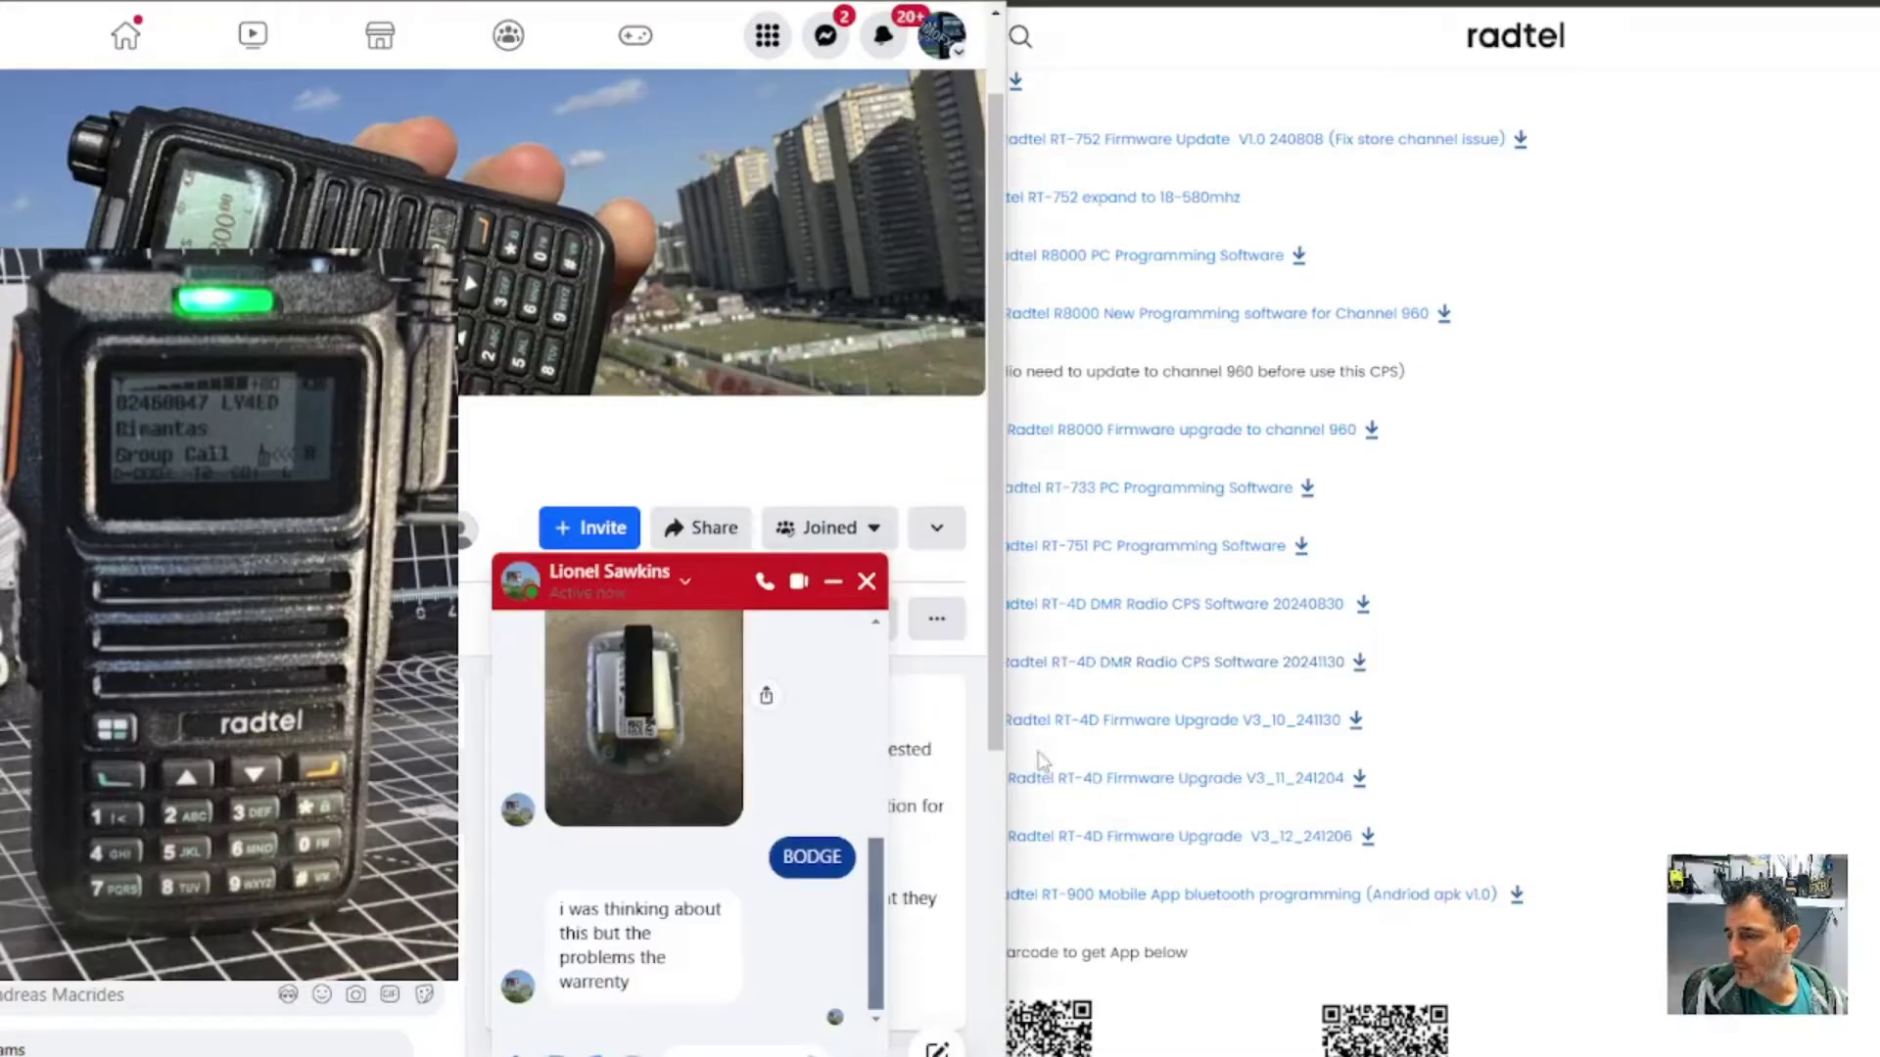
click(1105, 619)
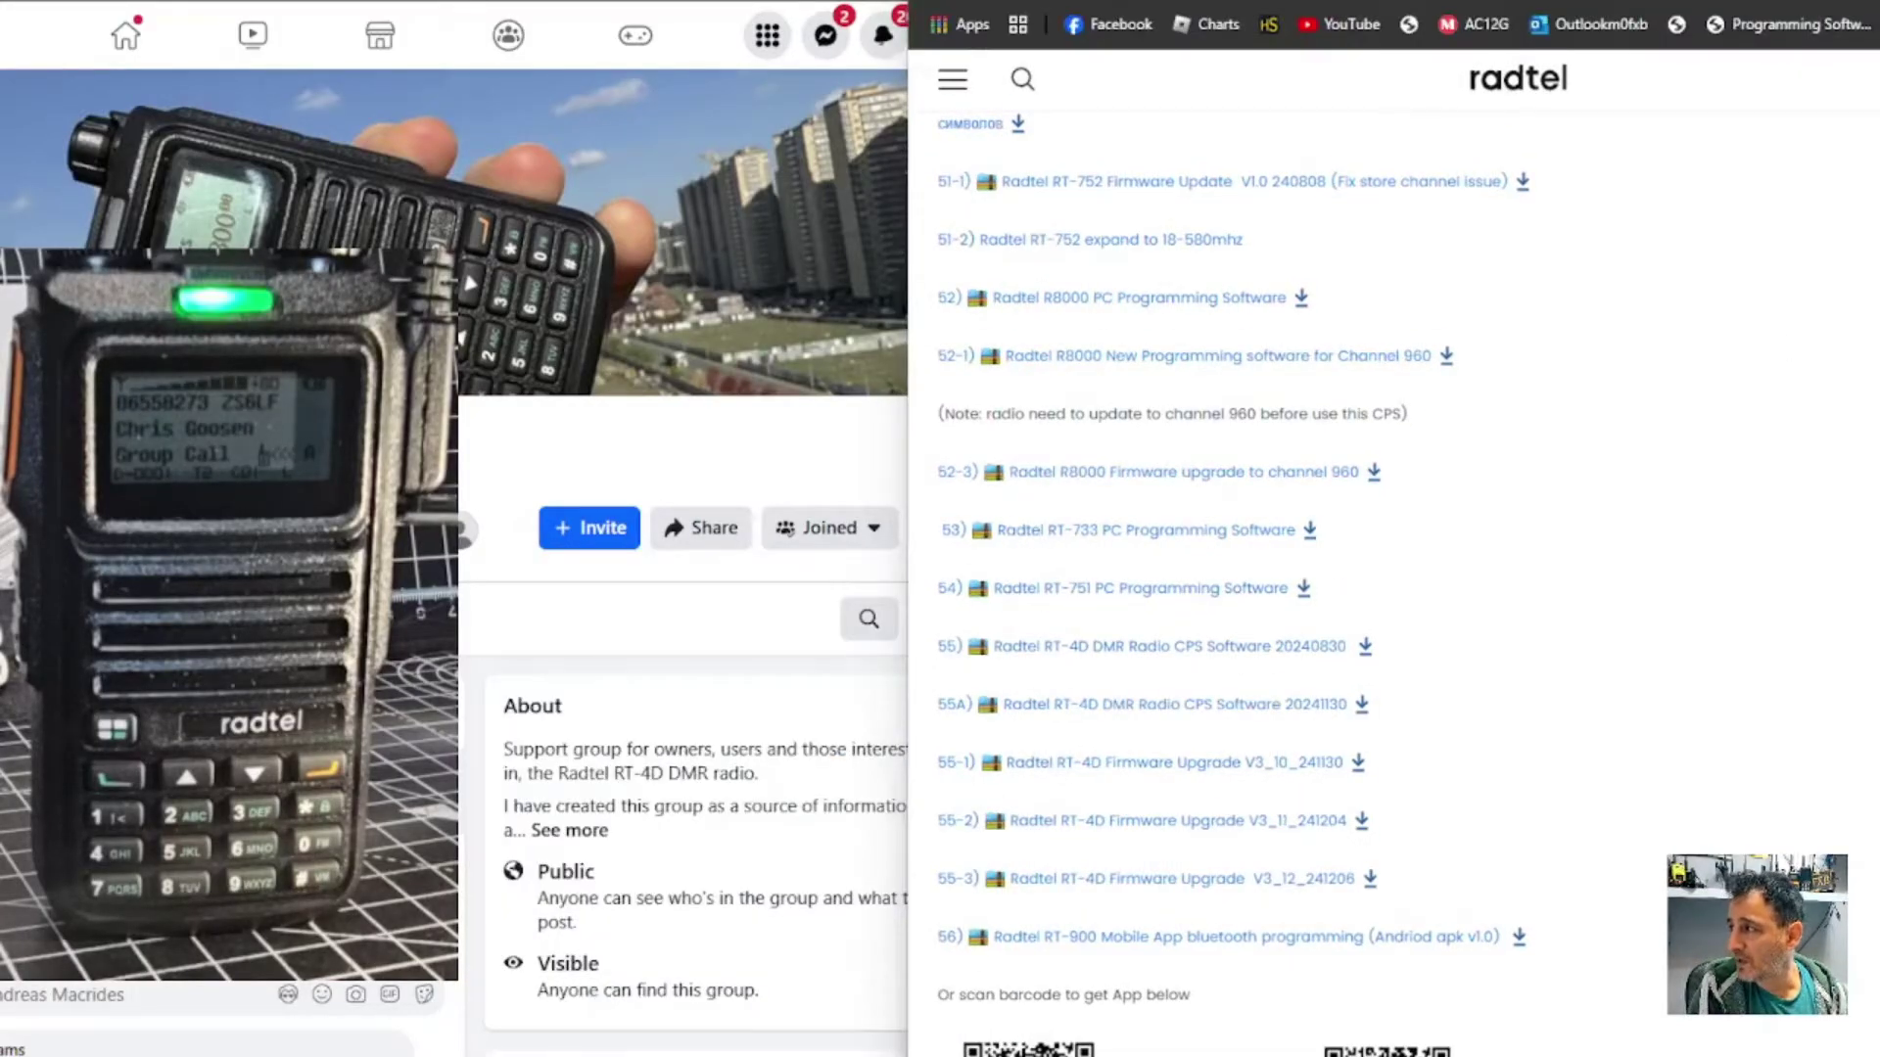
click(1752, 196)
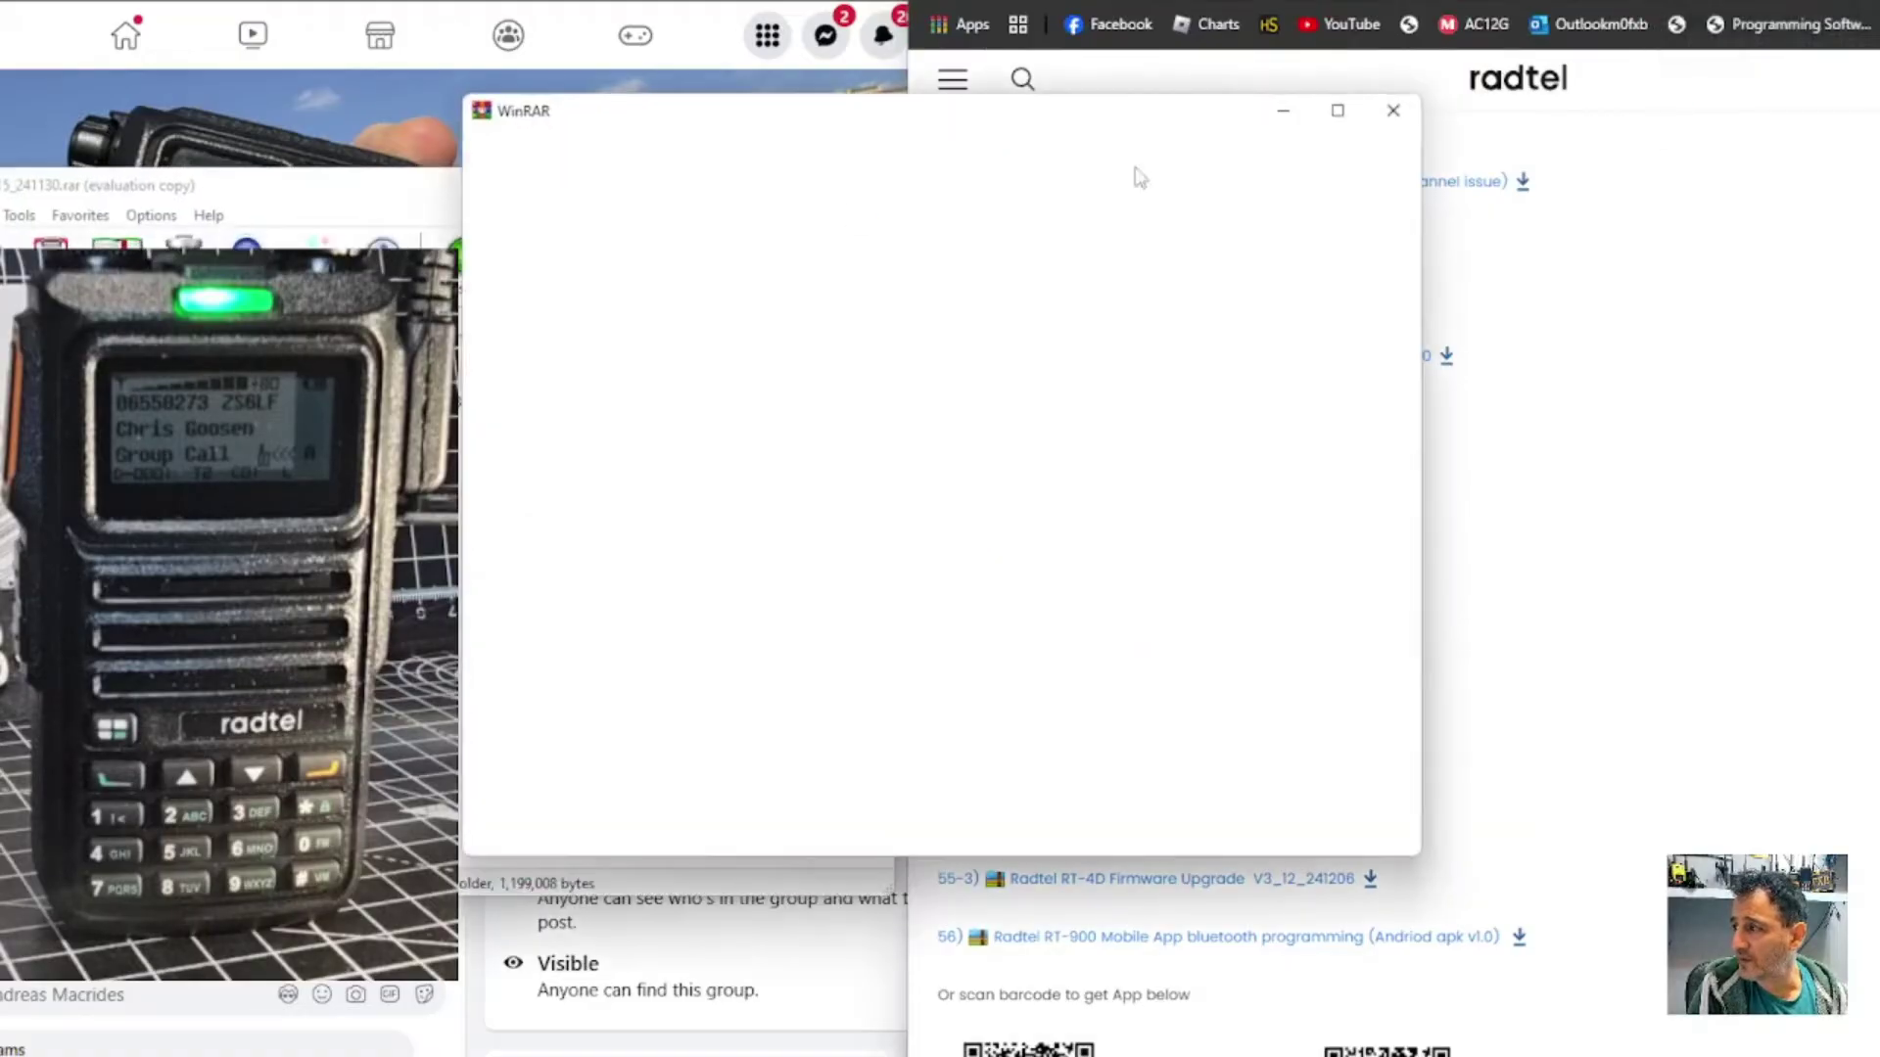
click(1392, 113)
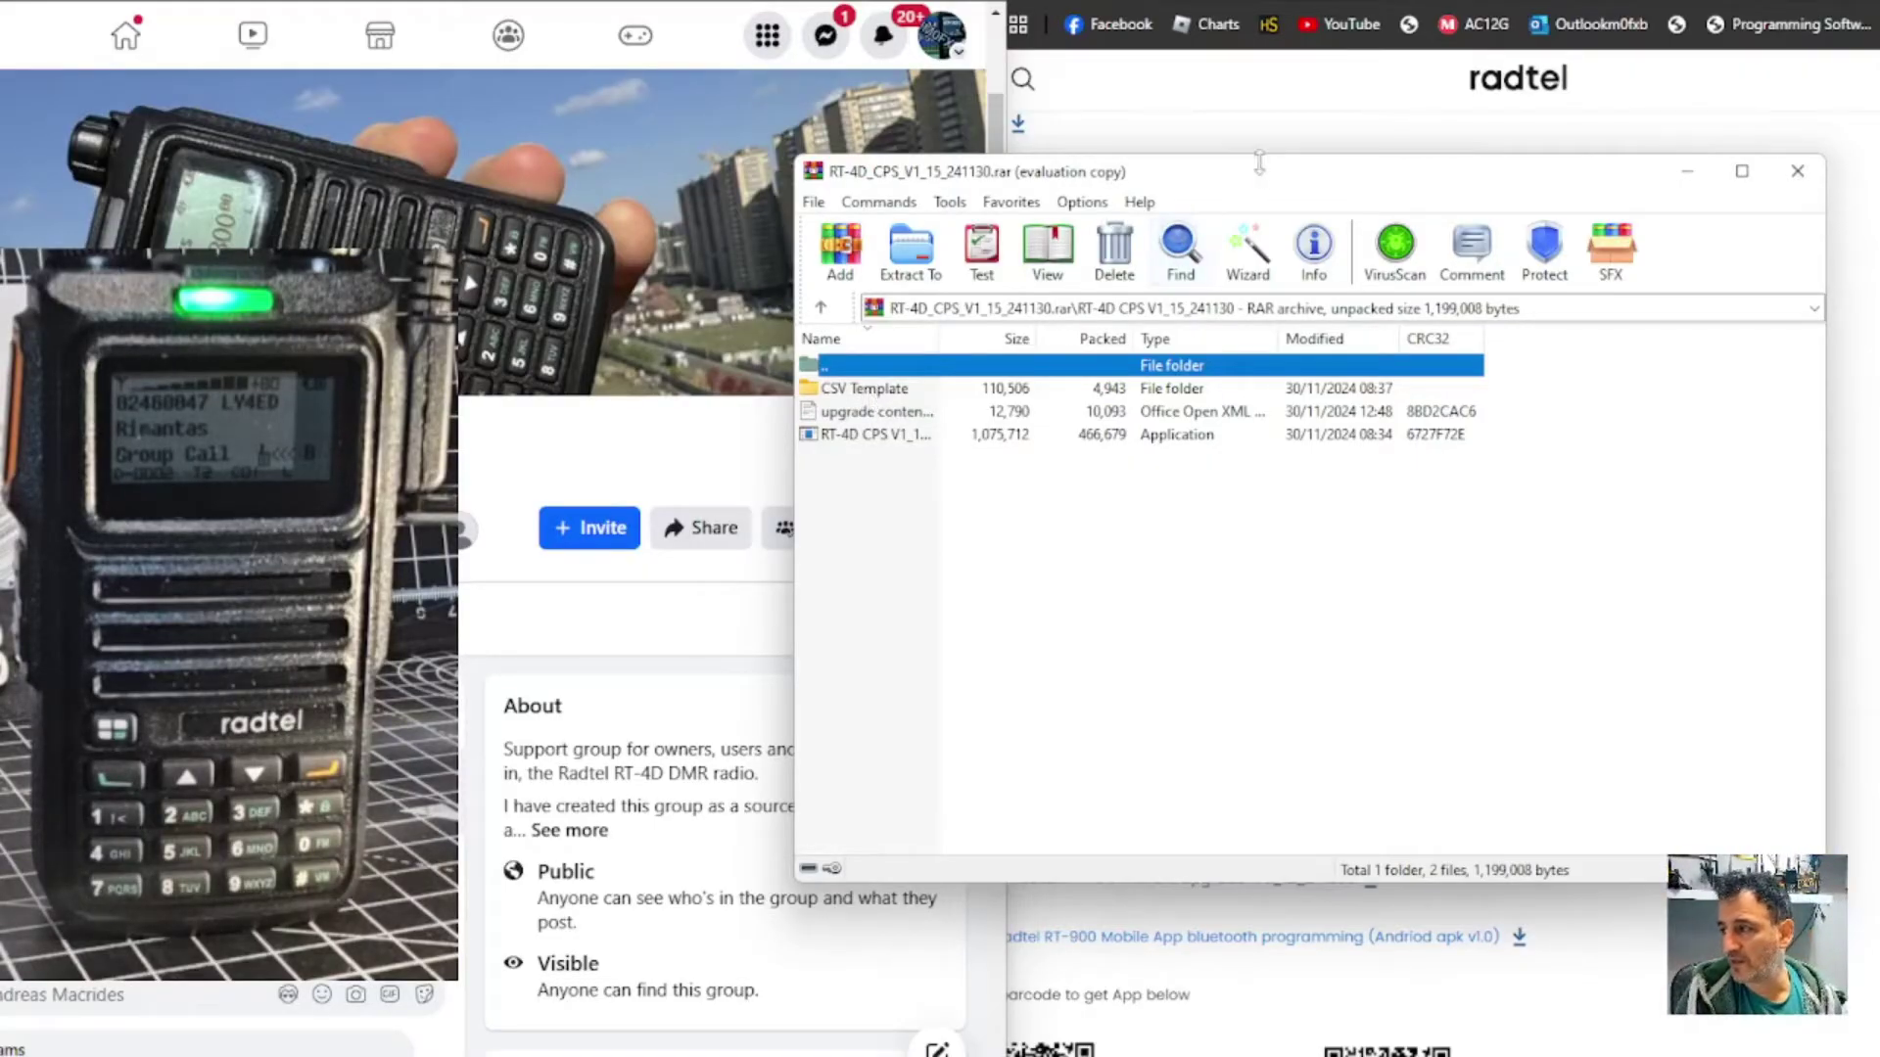
drag(1259, 181, 1490, 189)
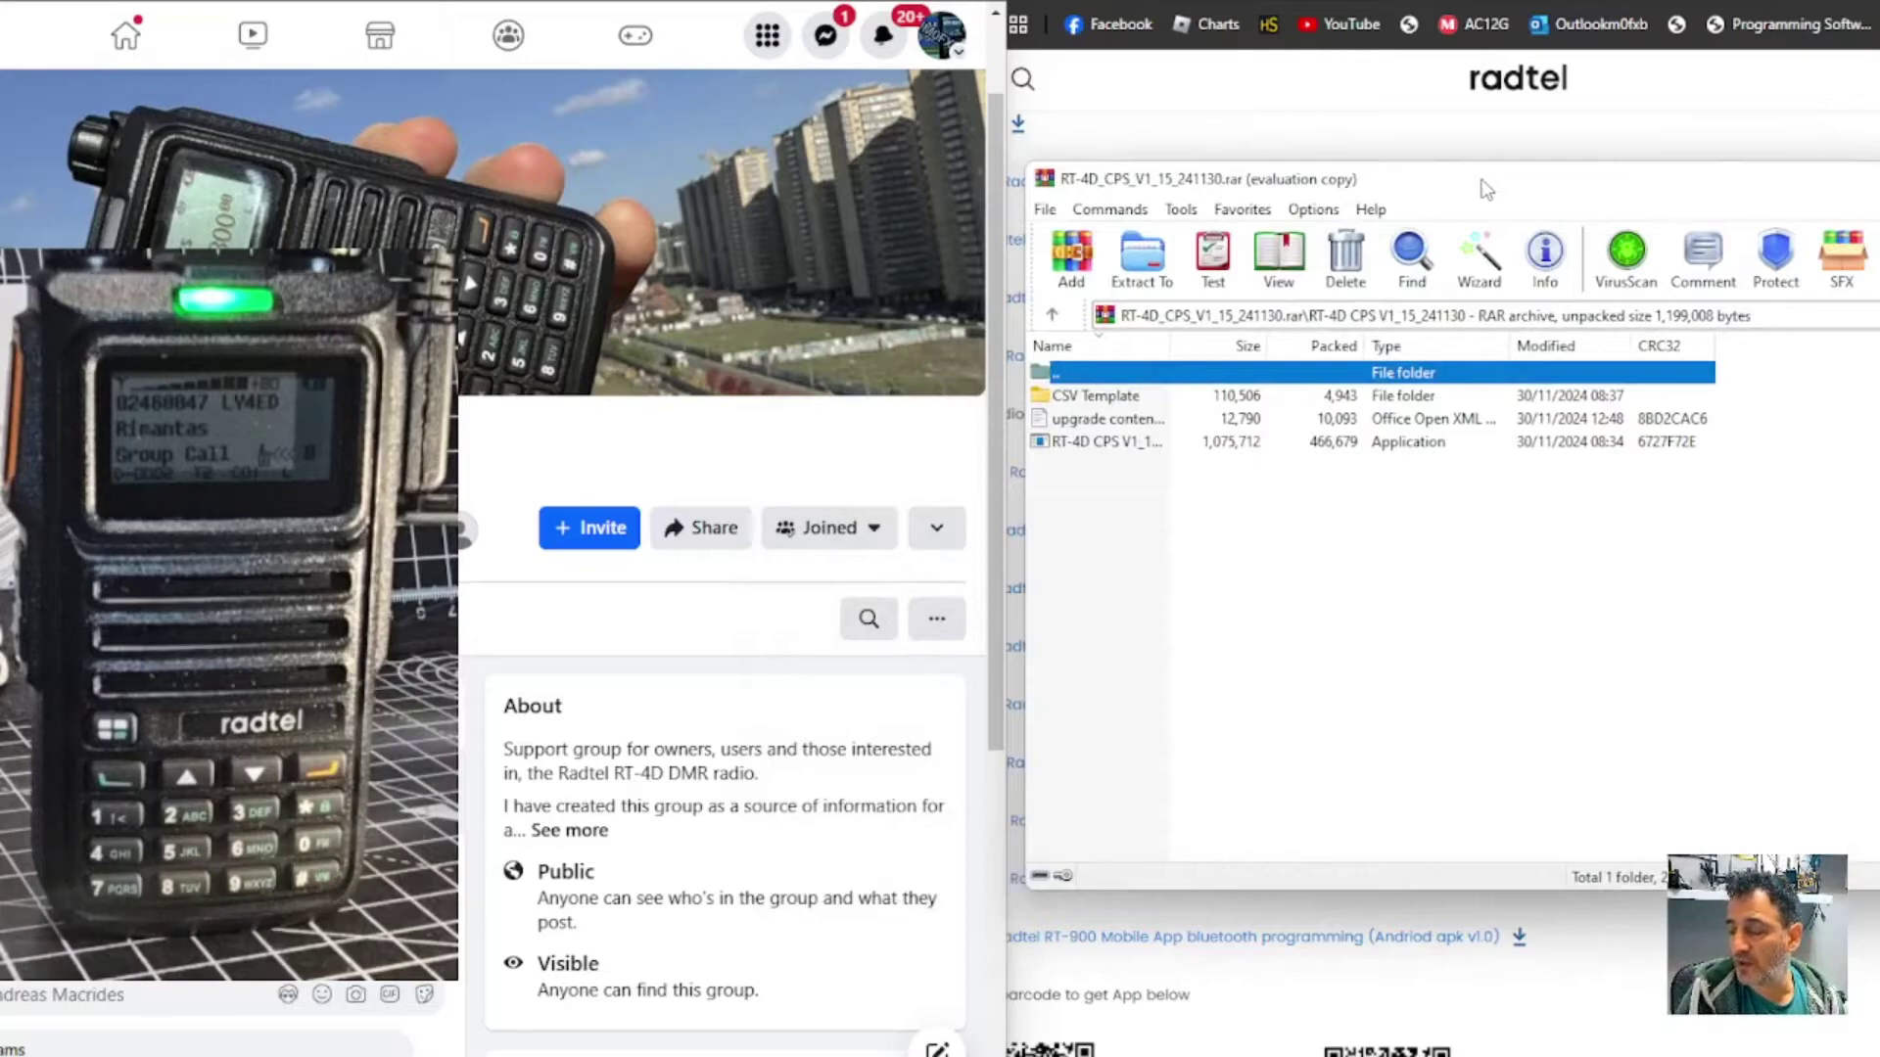
drag(1472, 186, 1334, 247)
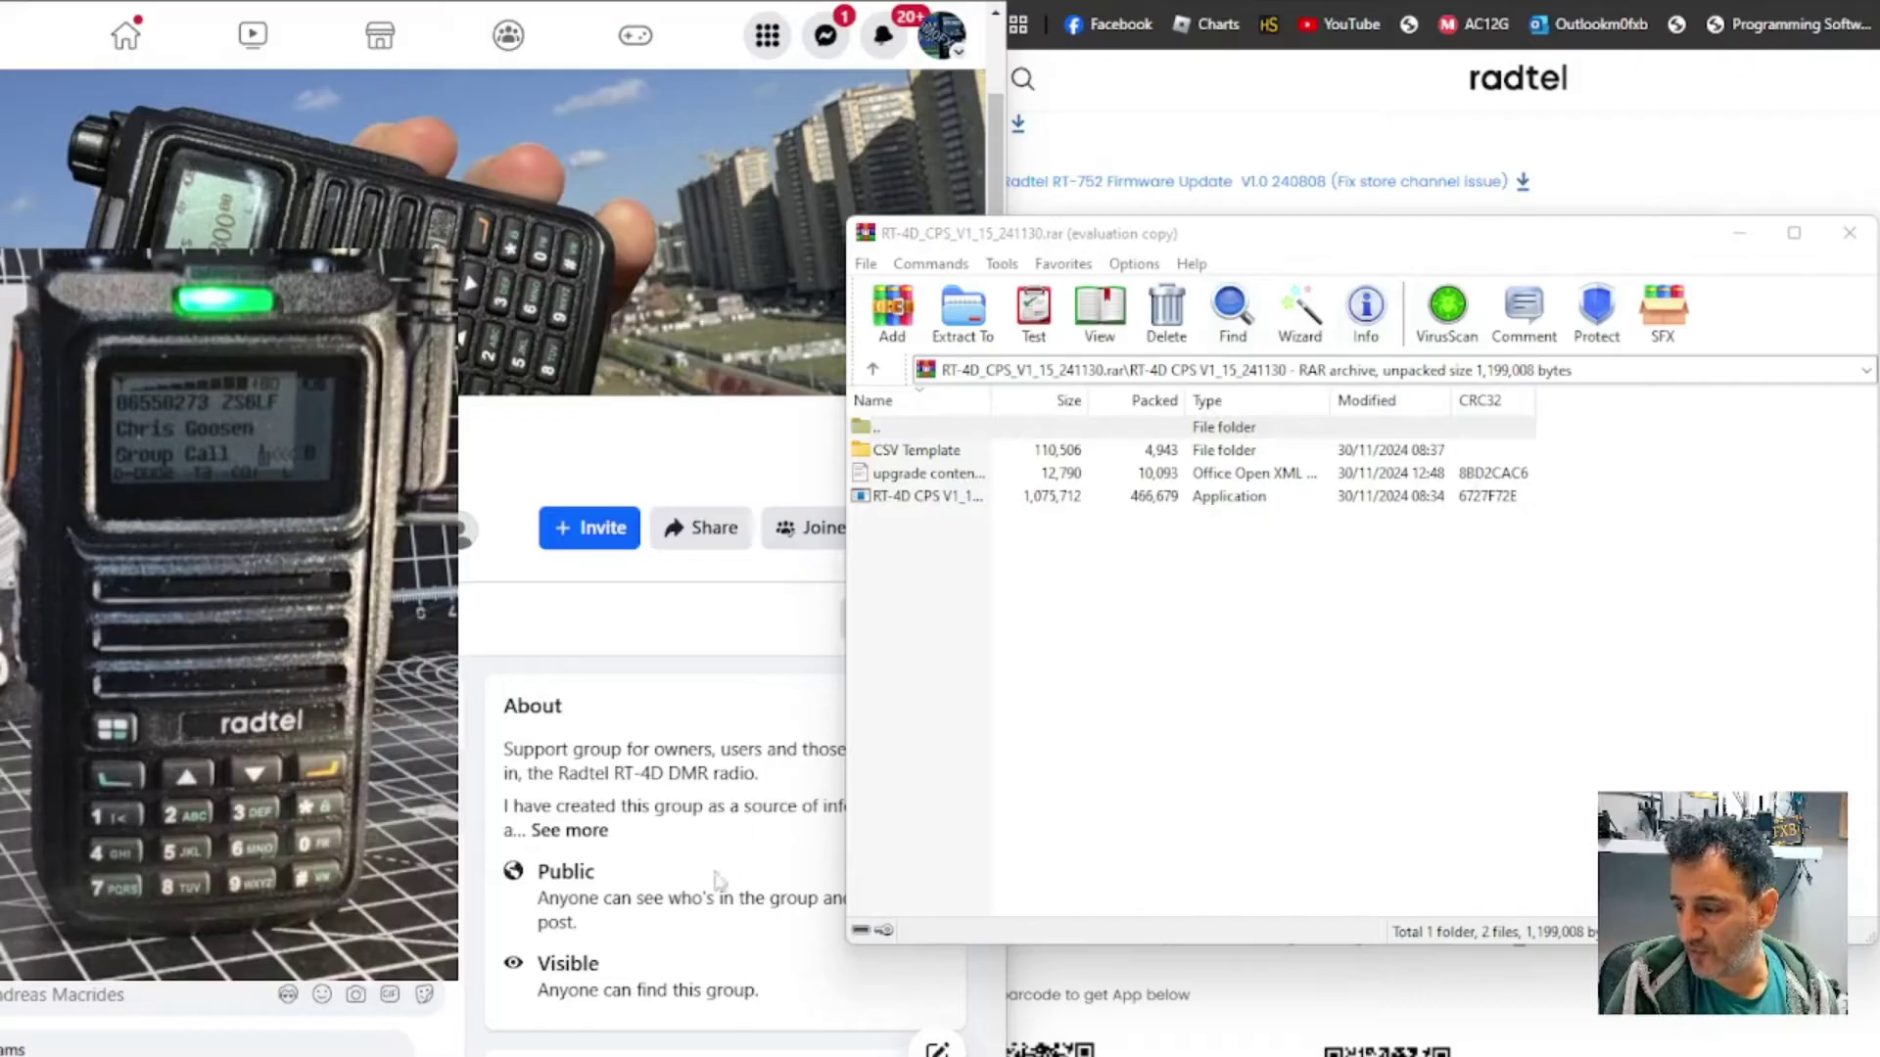
Launch the RT-4D CPS application from the archive and reposition its window
double_click(935, 496)
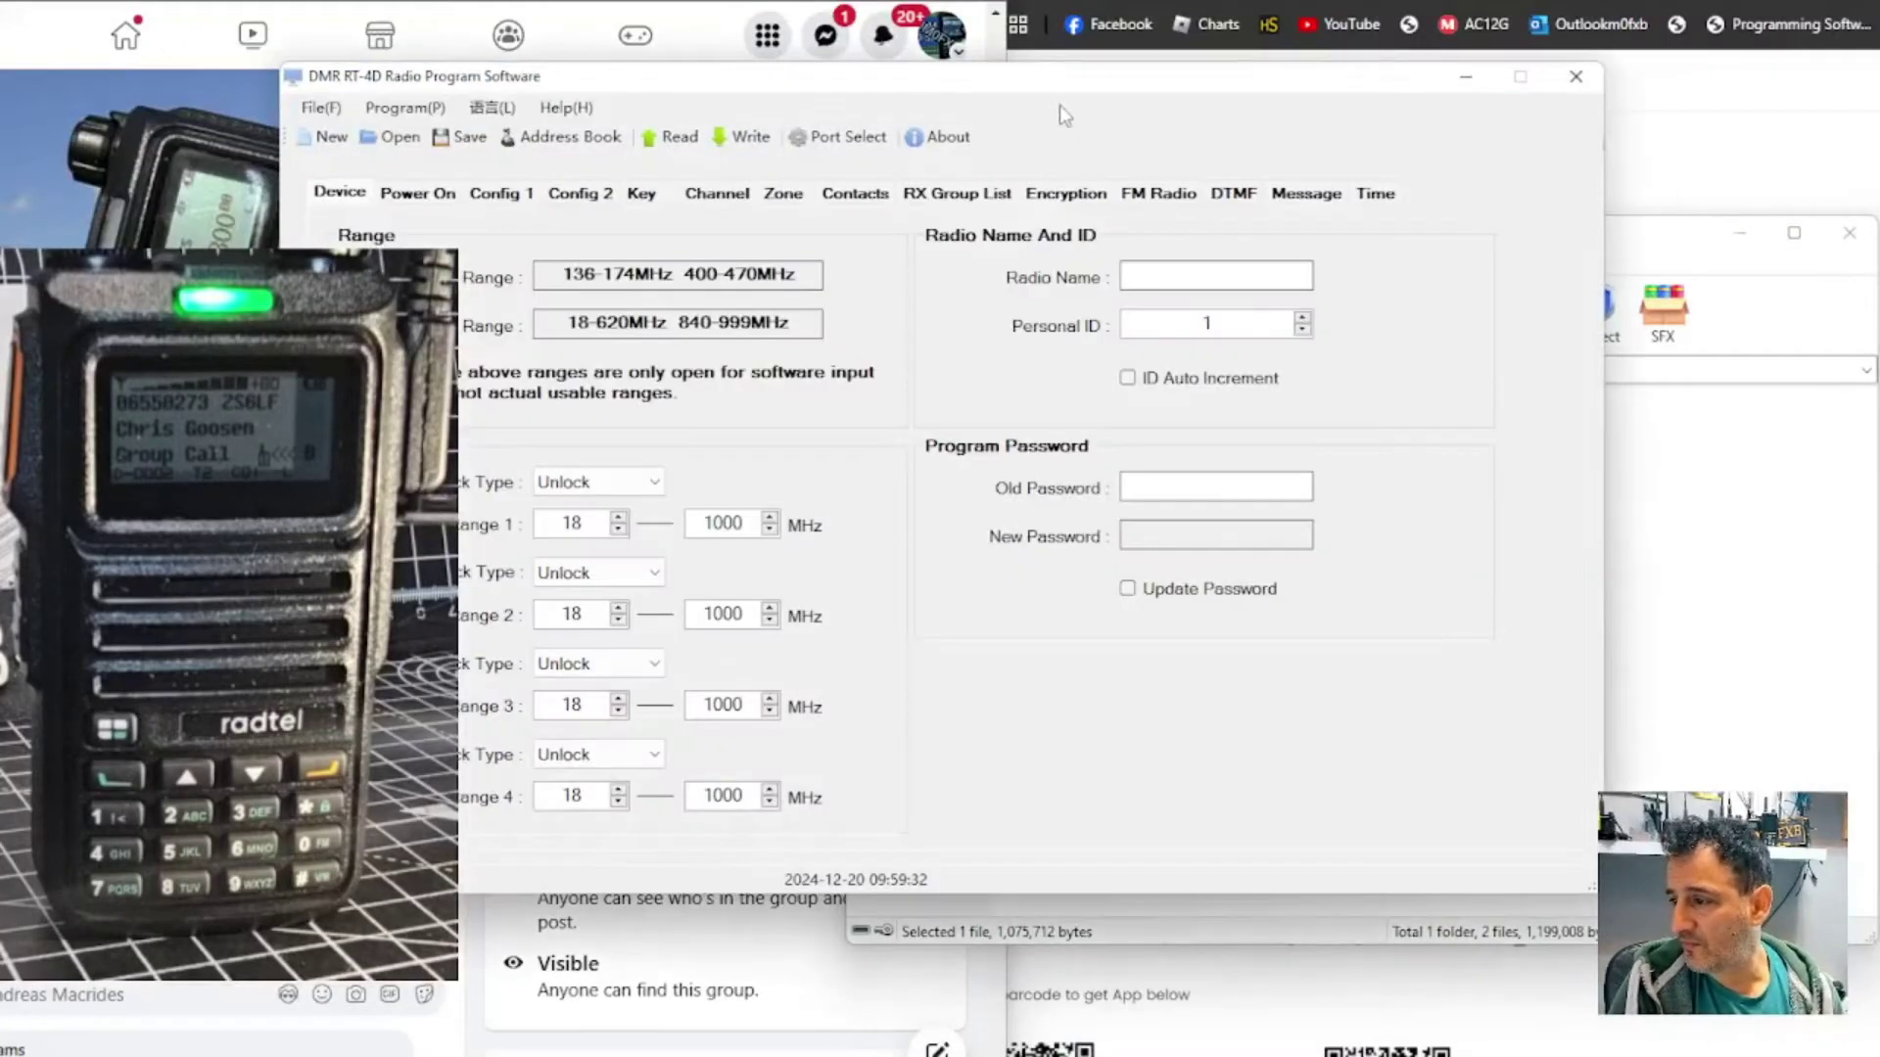
drag(999, 95, 1226, 159)
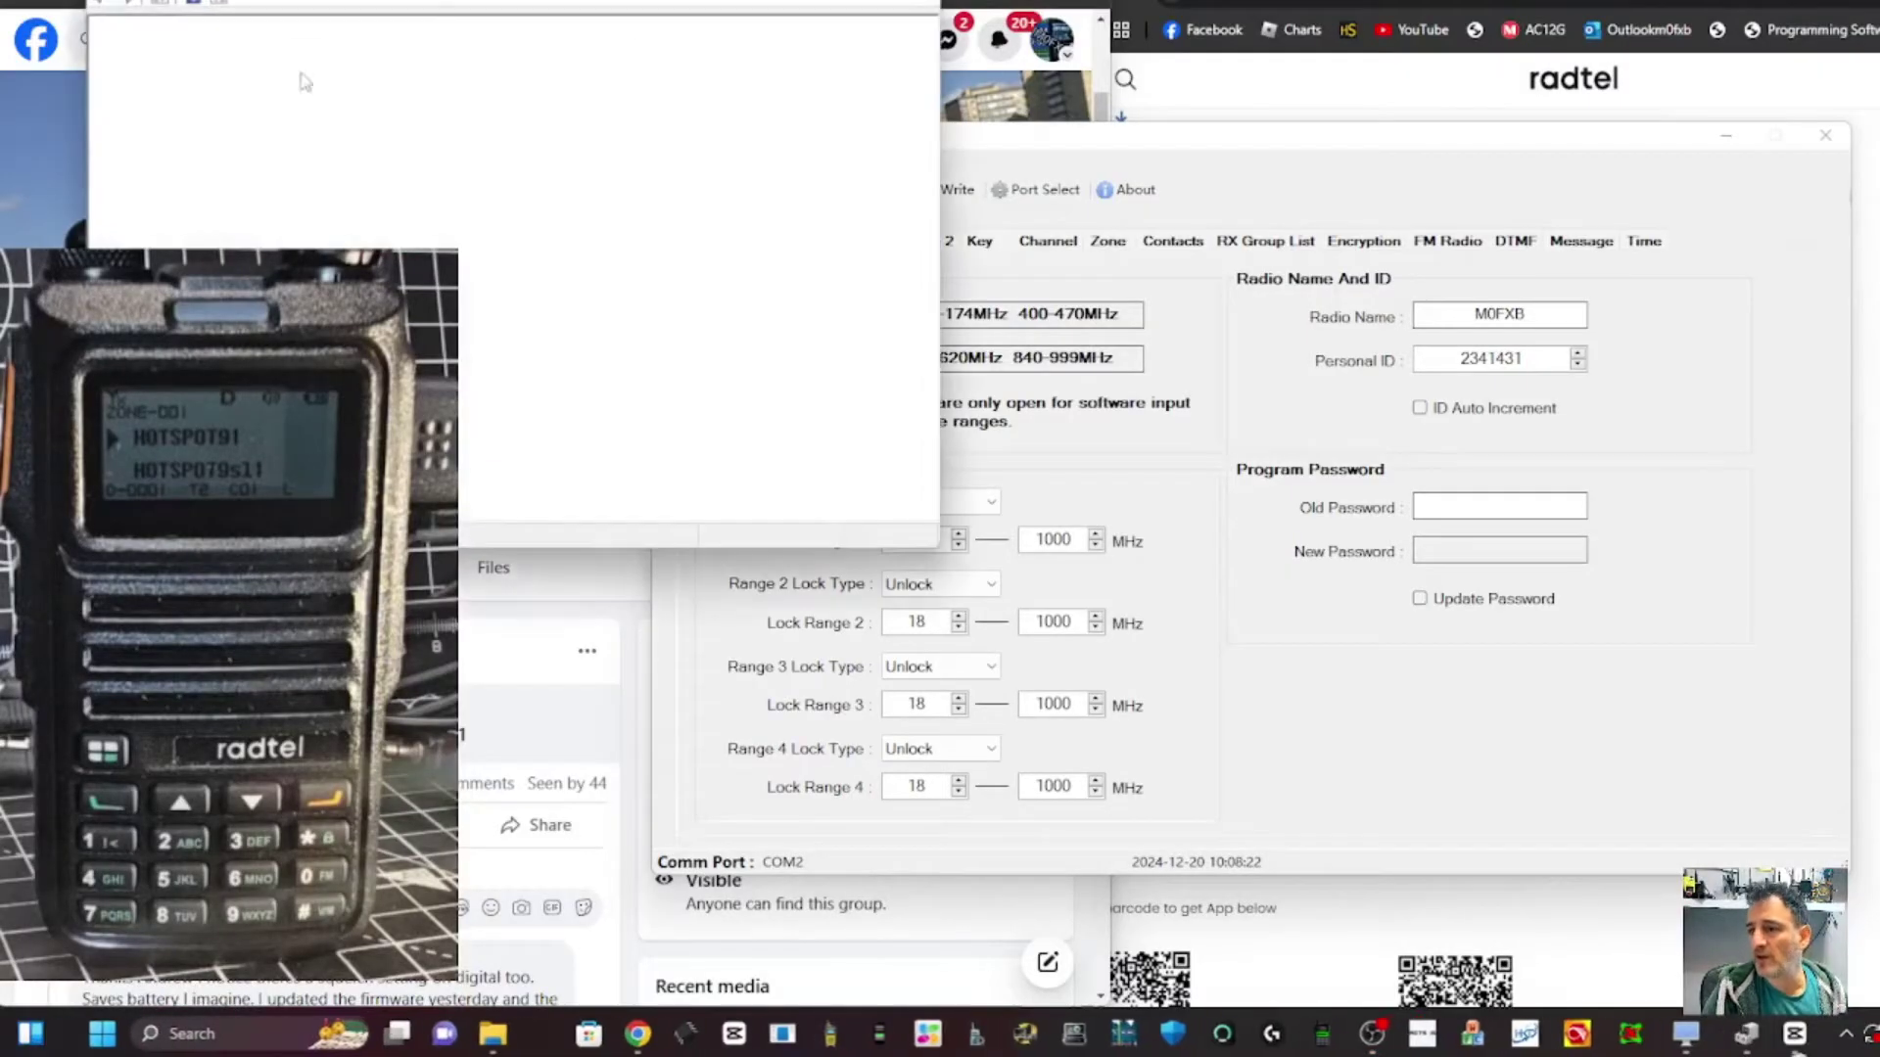
Confirm the USB-SERIAL CH340 cable is on COM2 under Ports, then minimize Device Manager
drag(463, 2, 1242, 145)
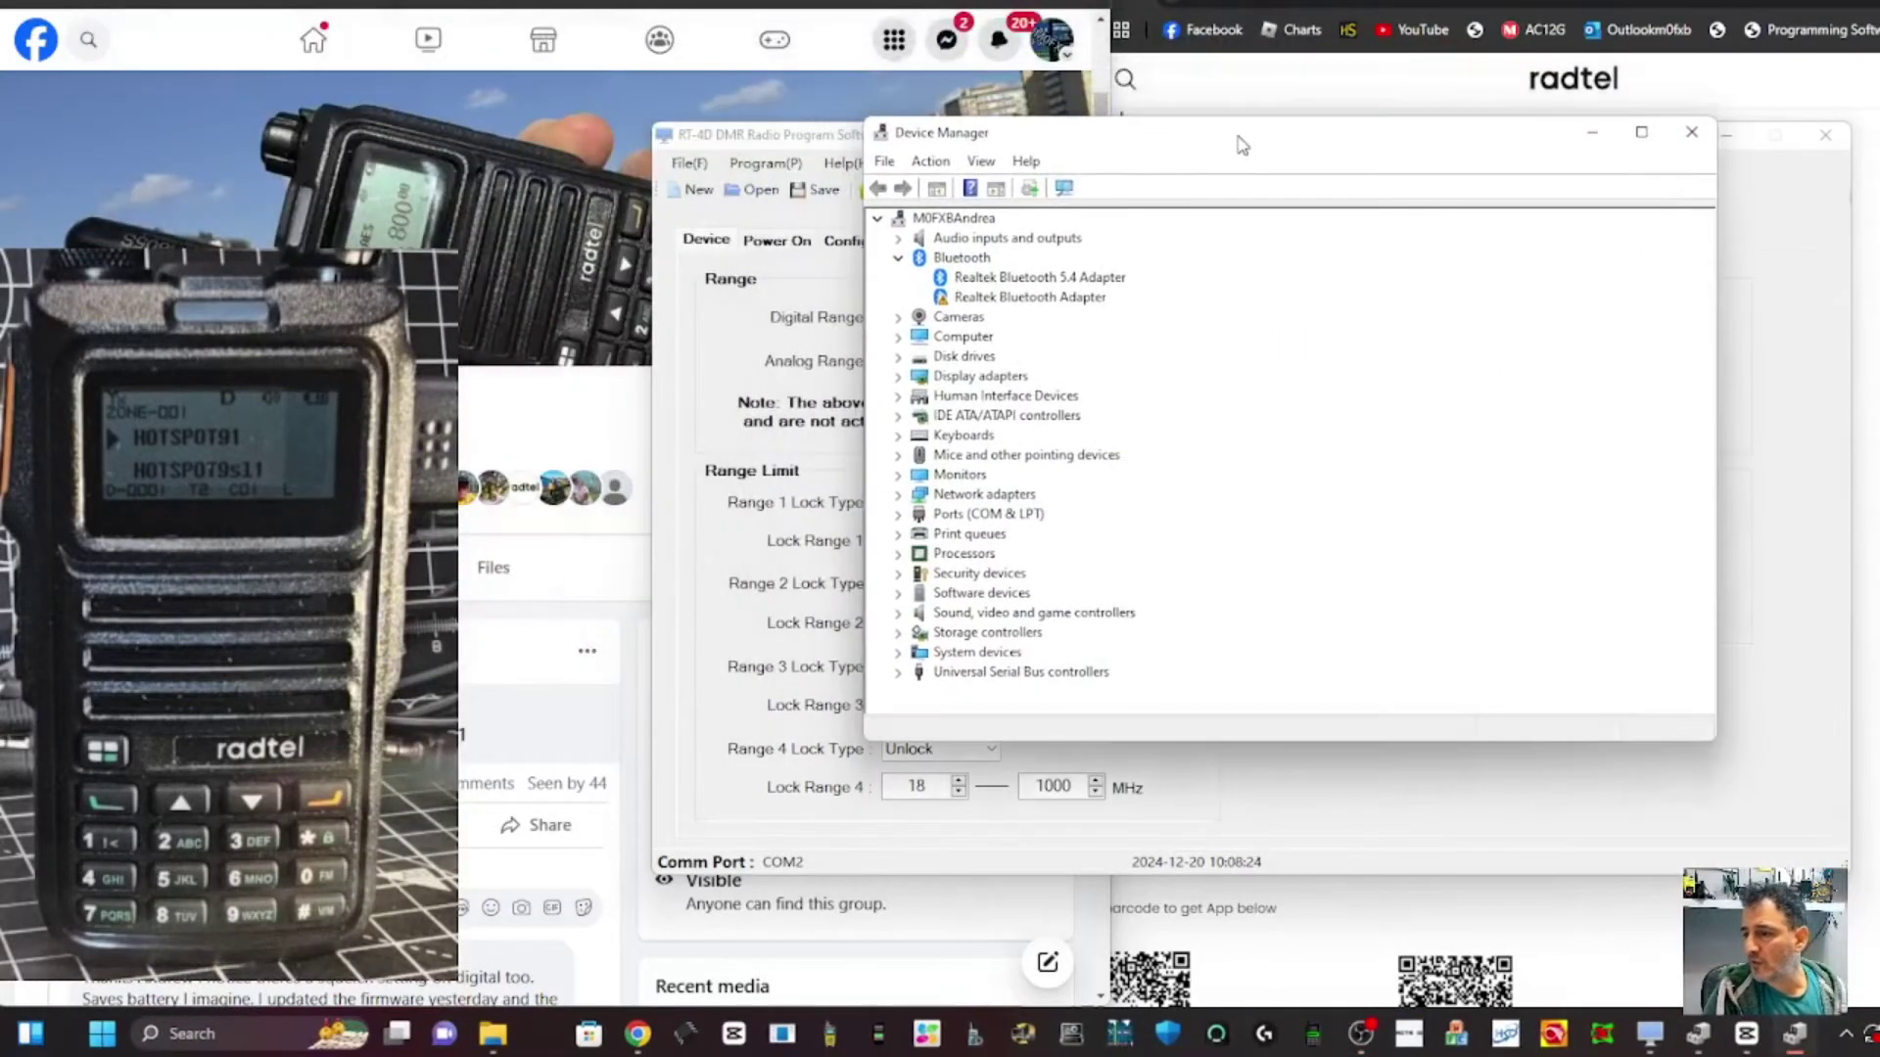
click(575, 133)
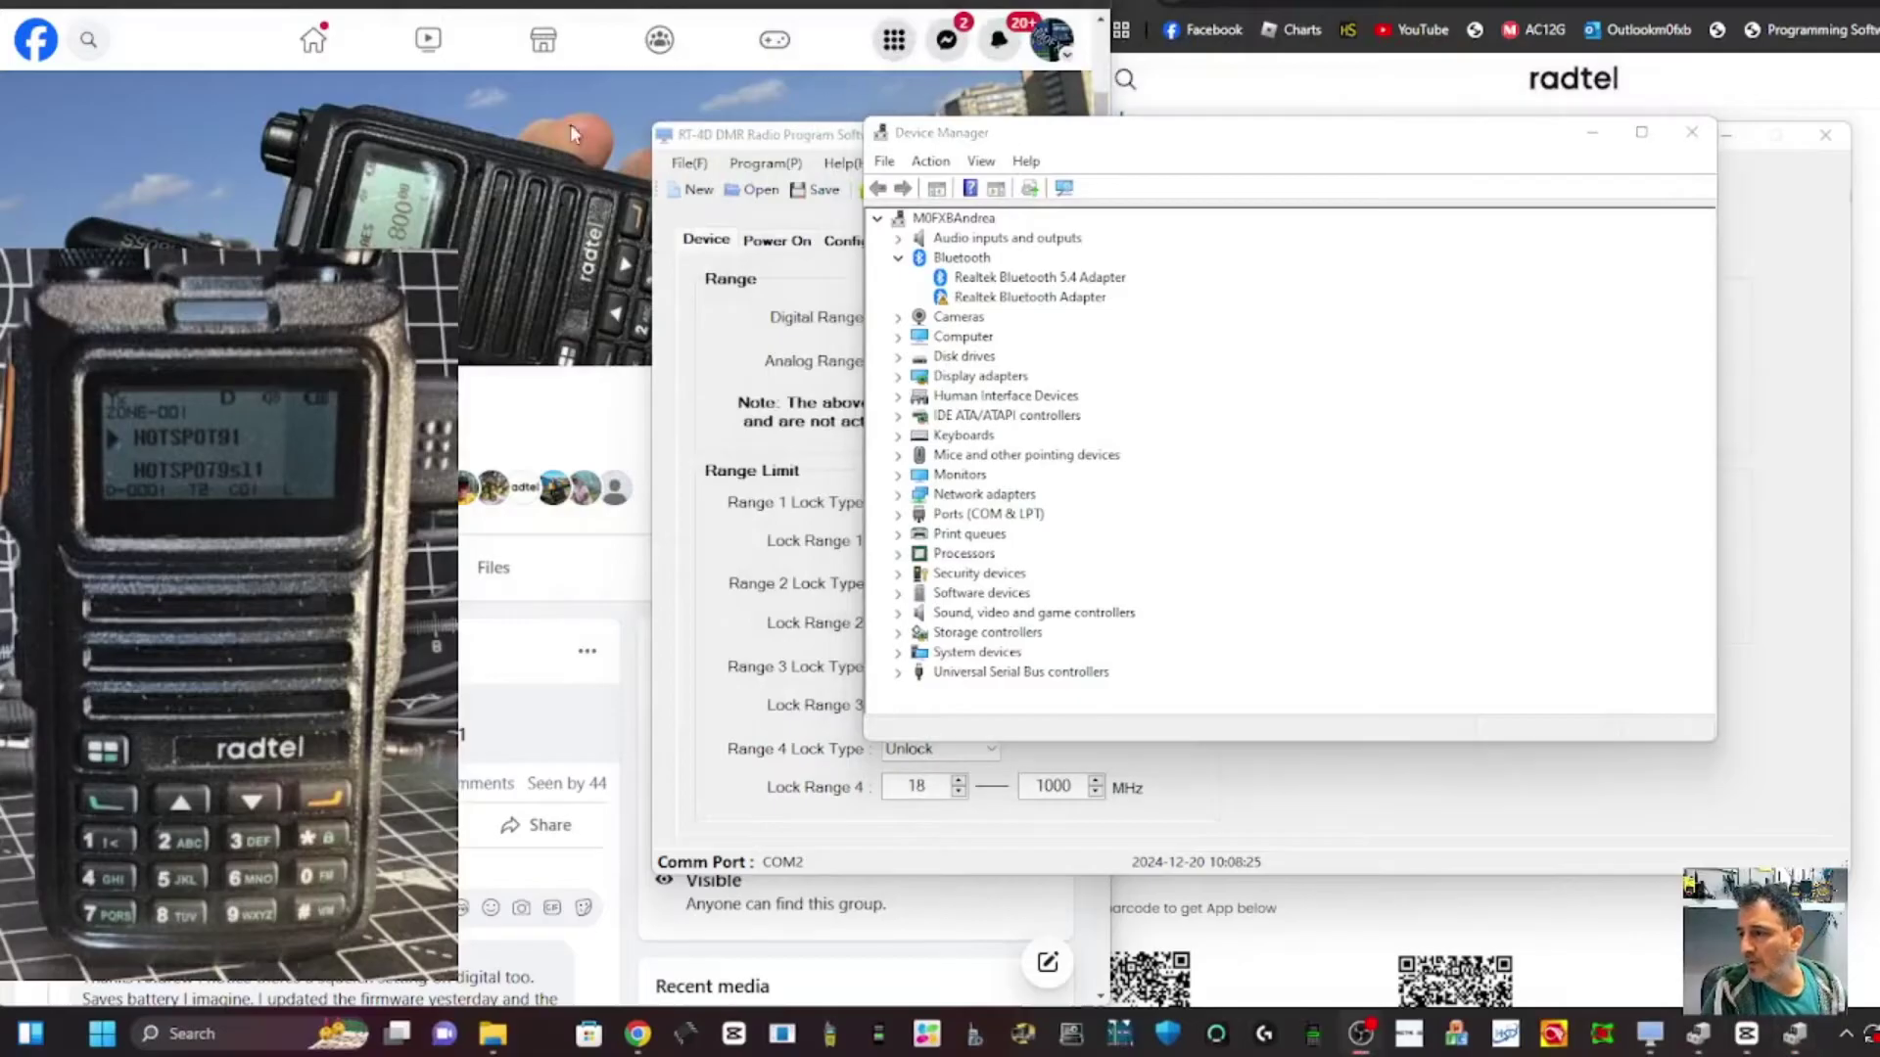
double_click(1028, 516)
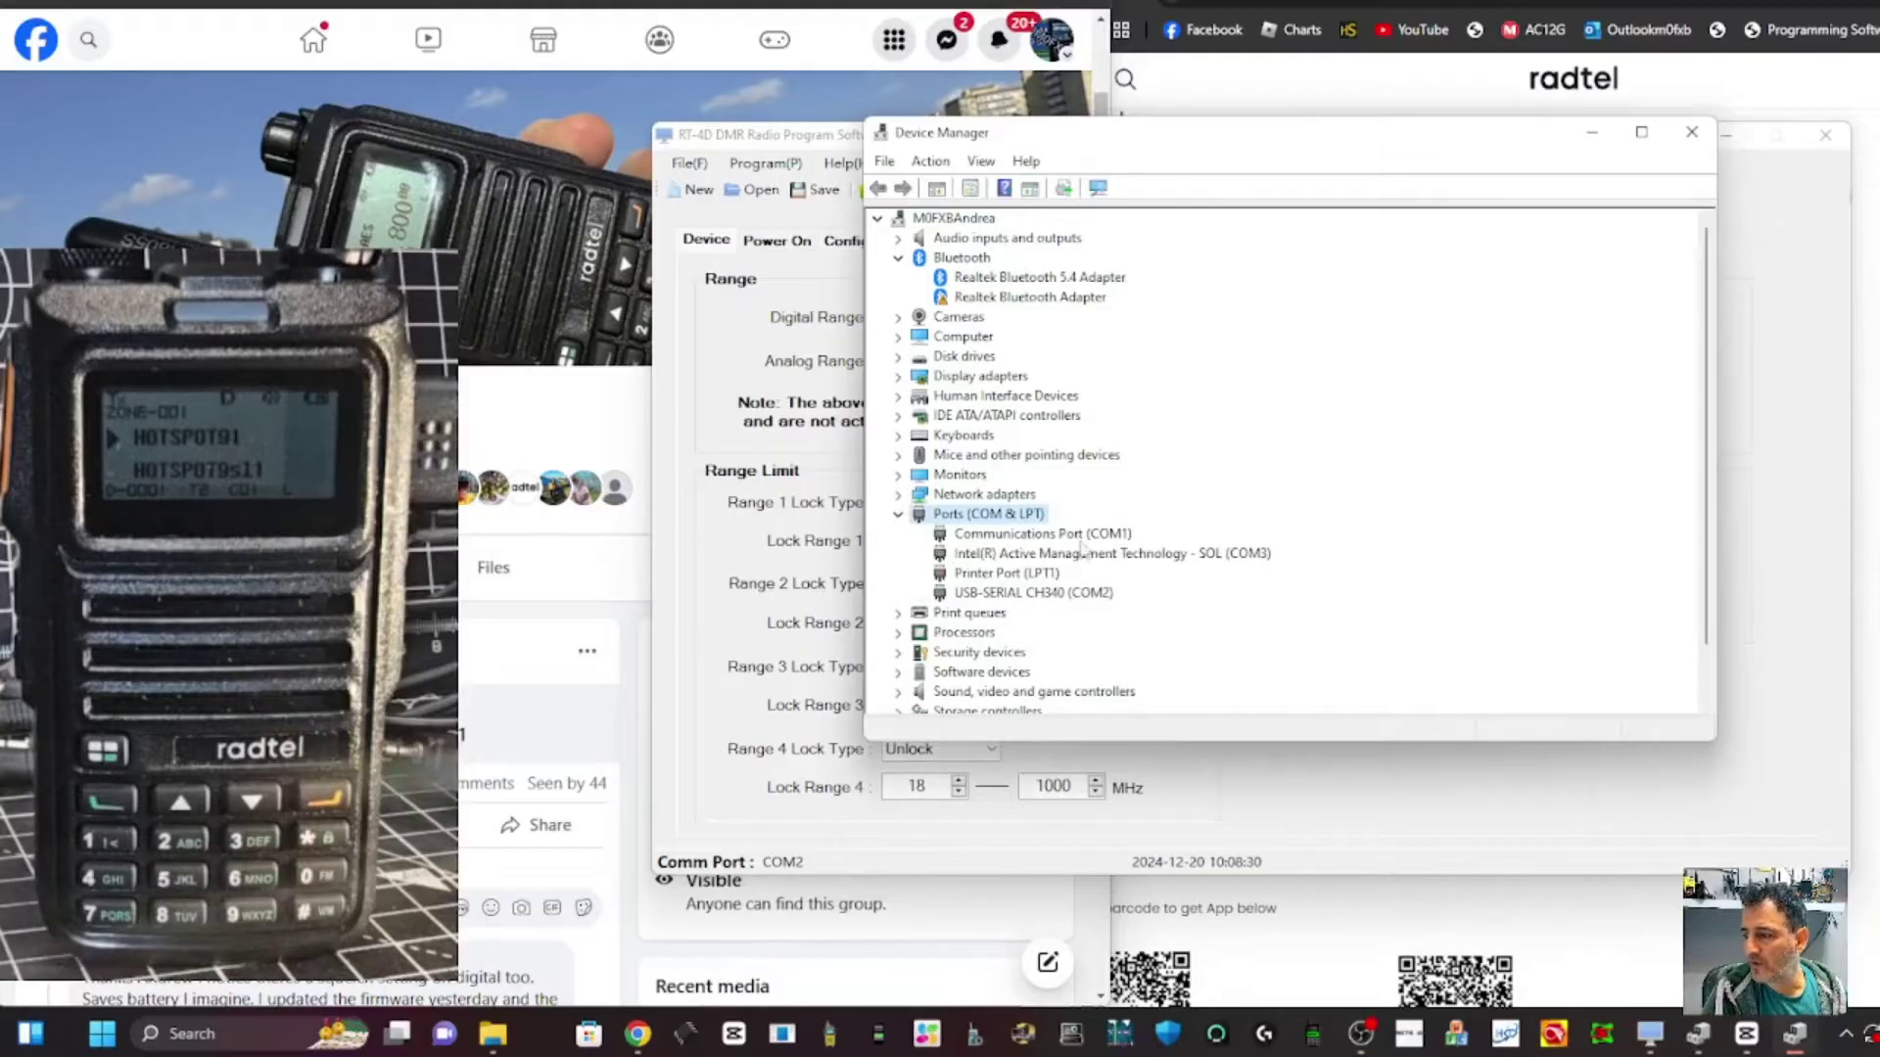
click(1592, 132)
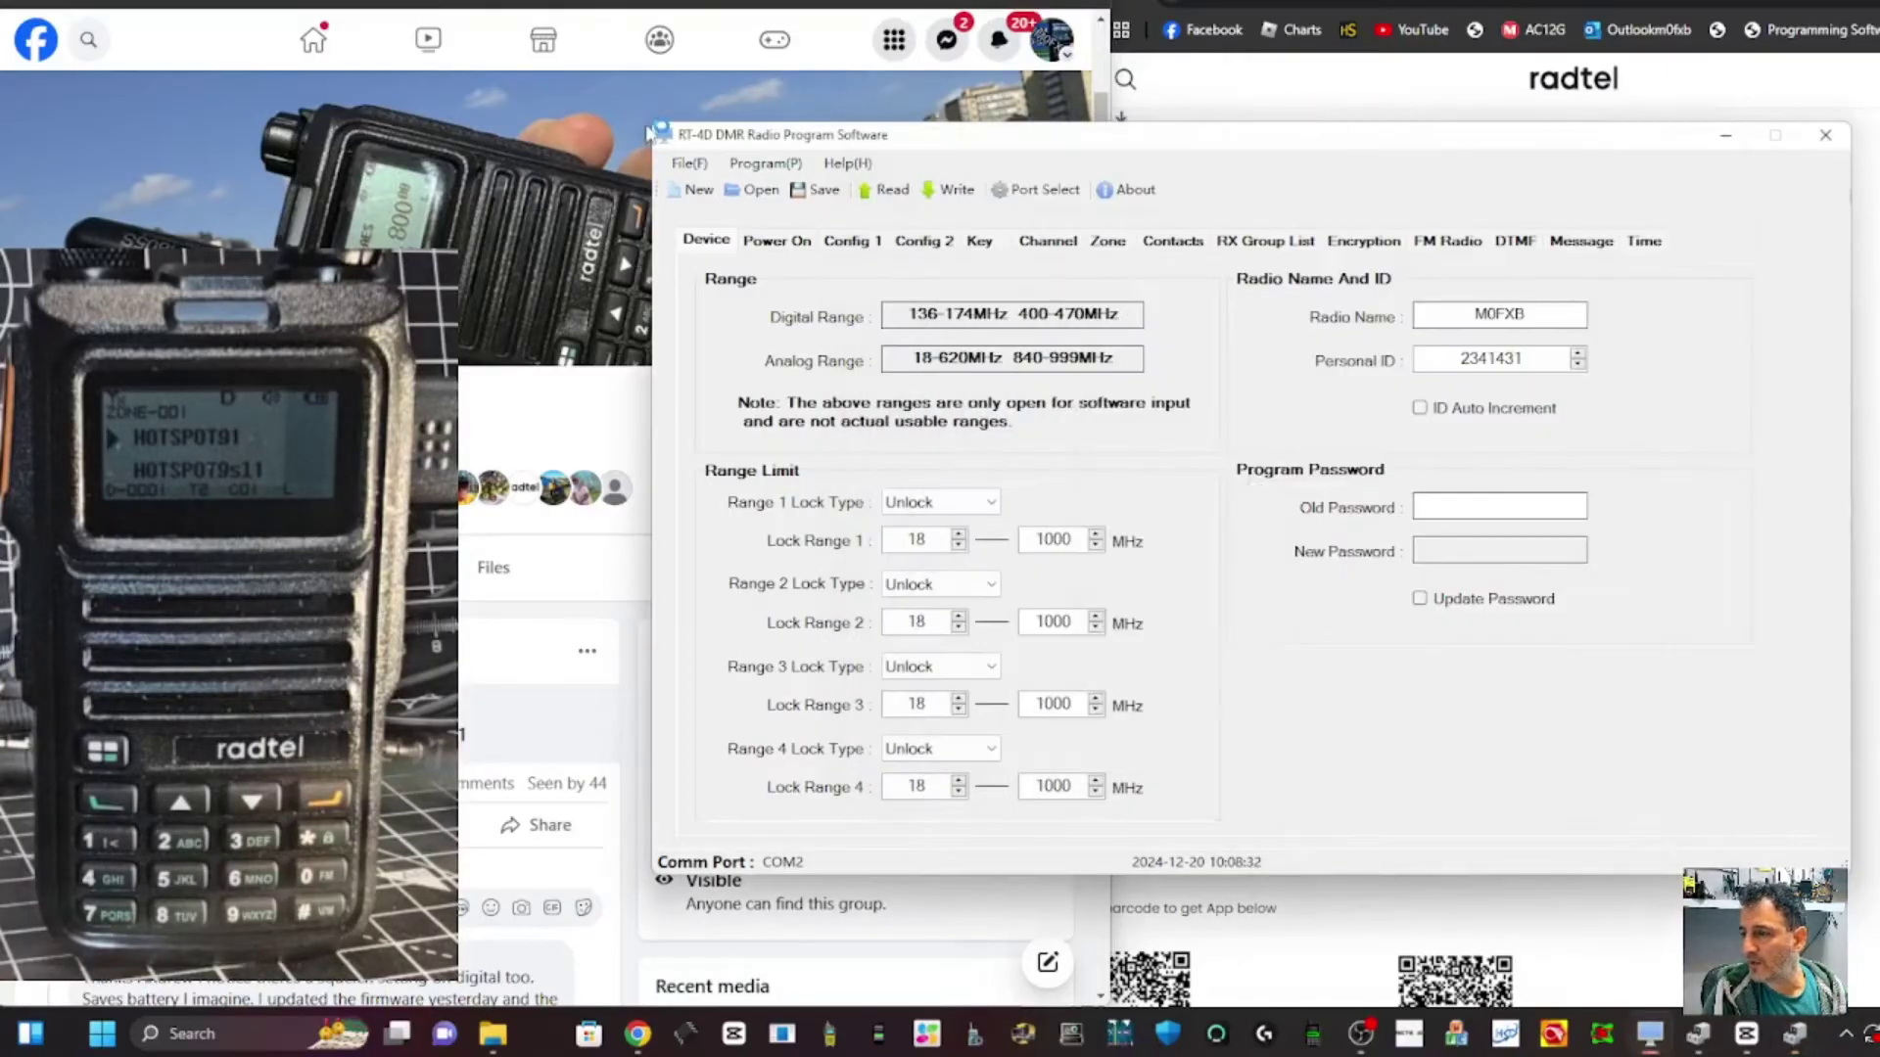
Set the programming software's comm port to COM2
click(768, 168)
click(784, 241)
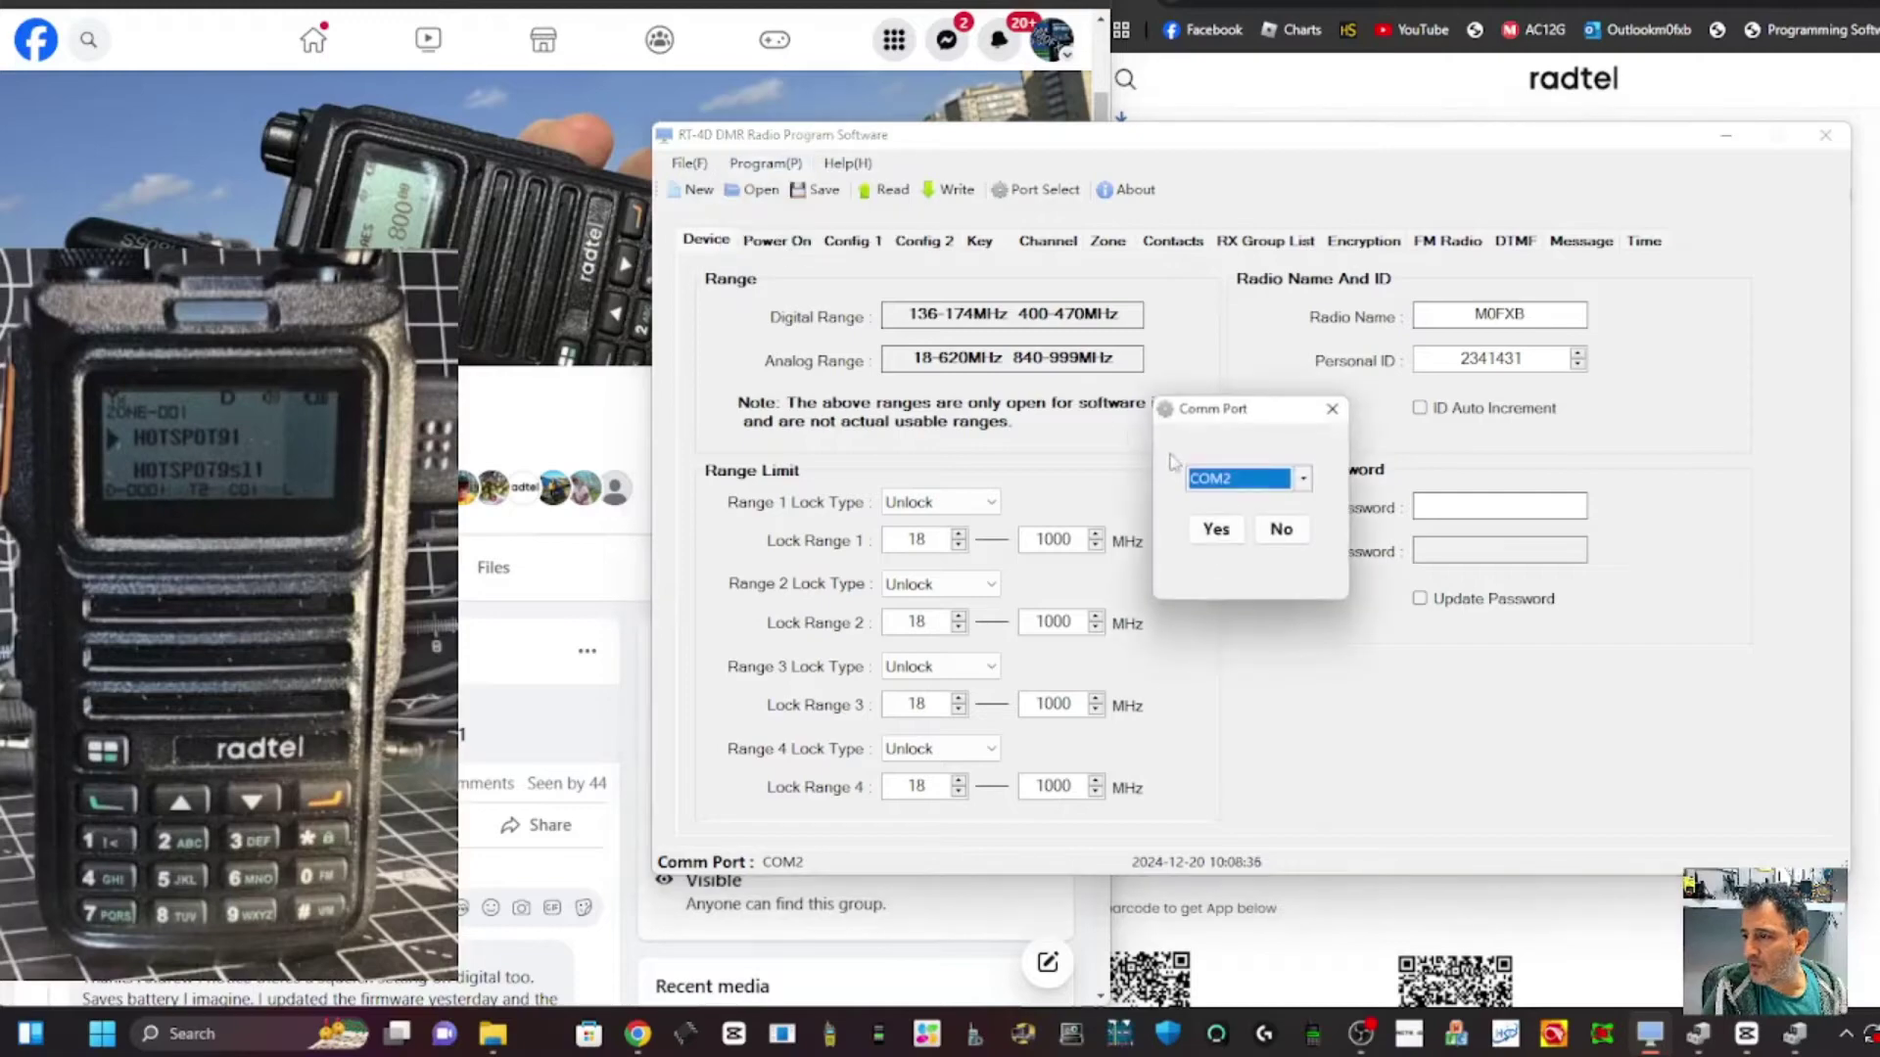
click(1217, 527)
click(769, 167)
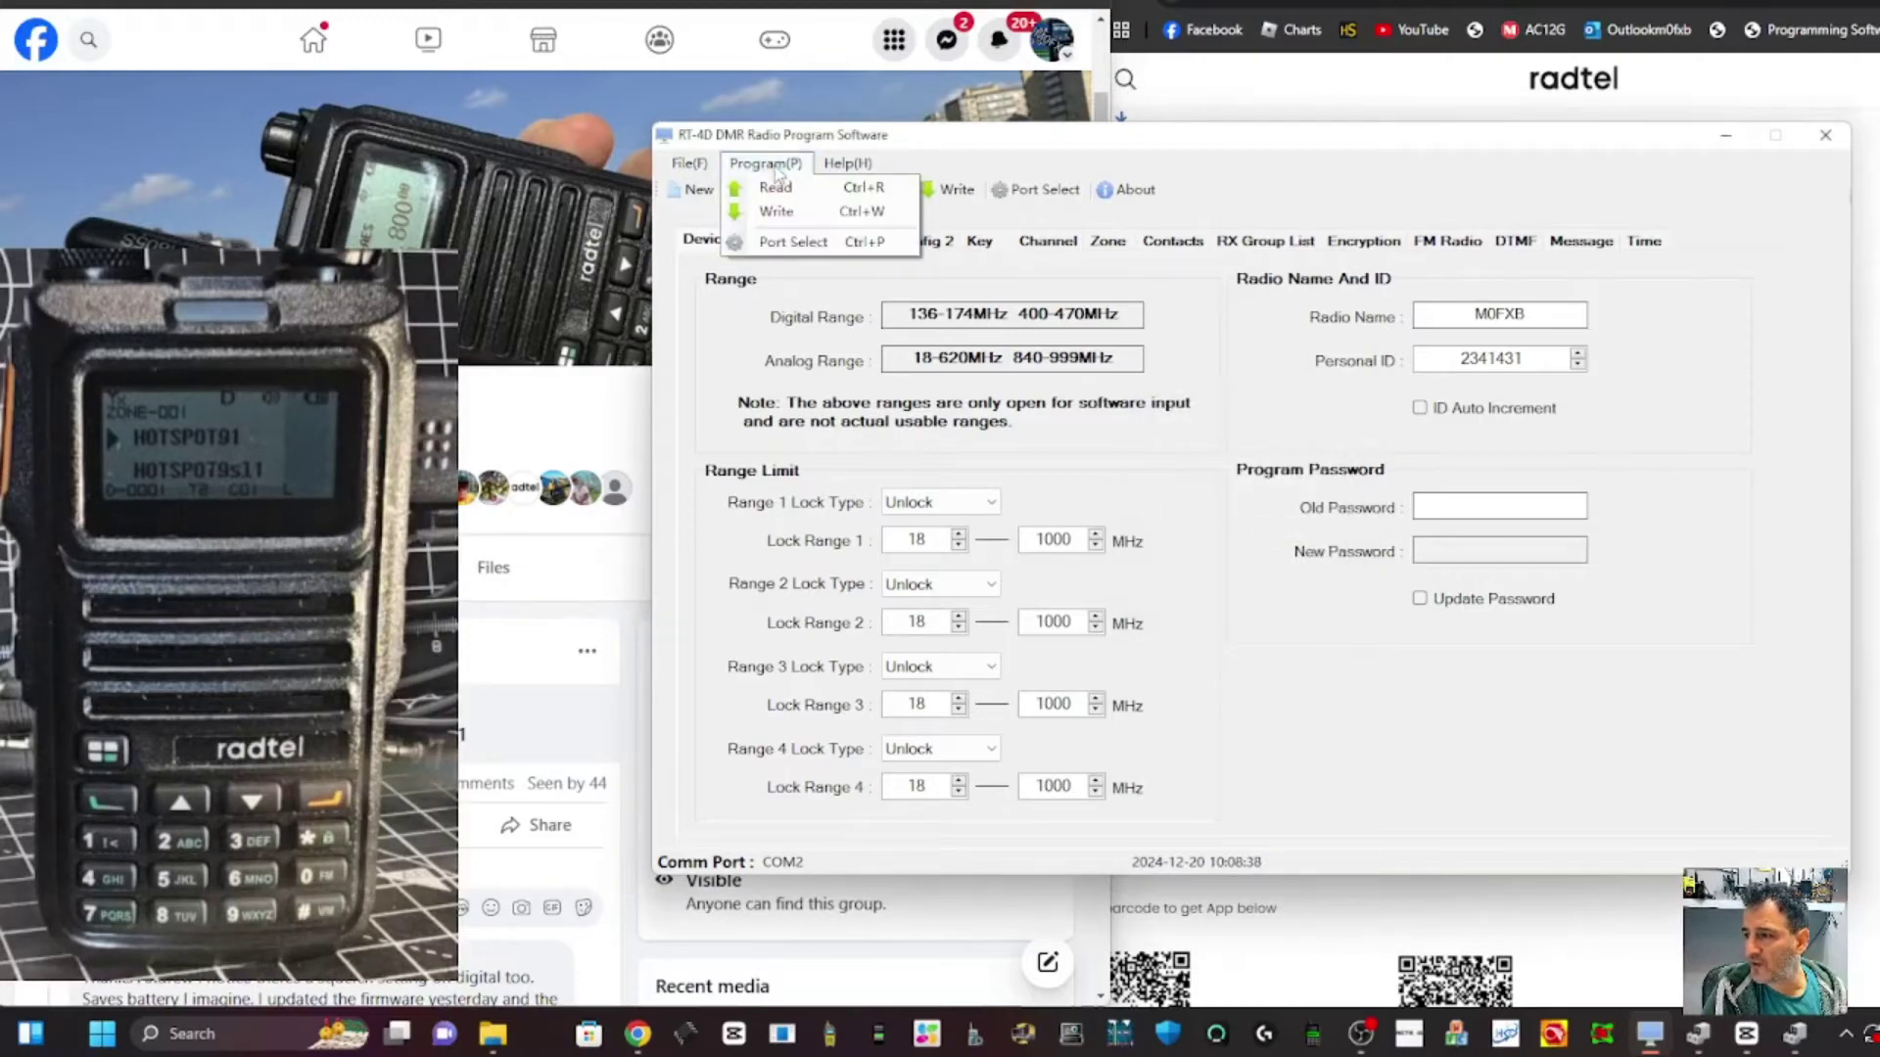
click(1209, 148)
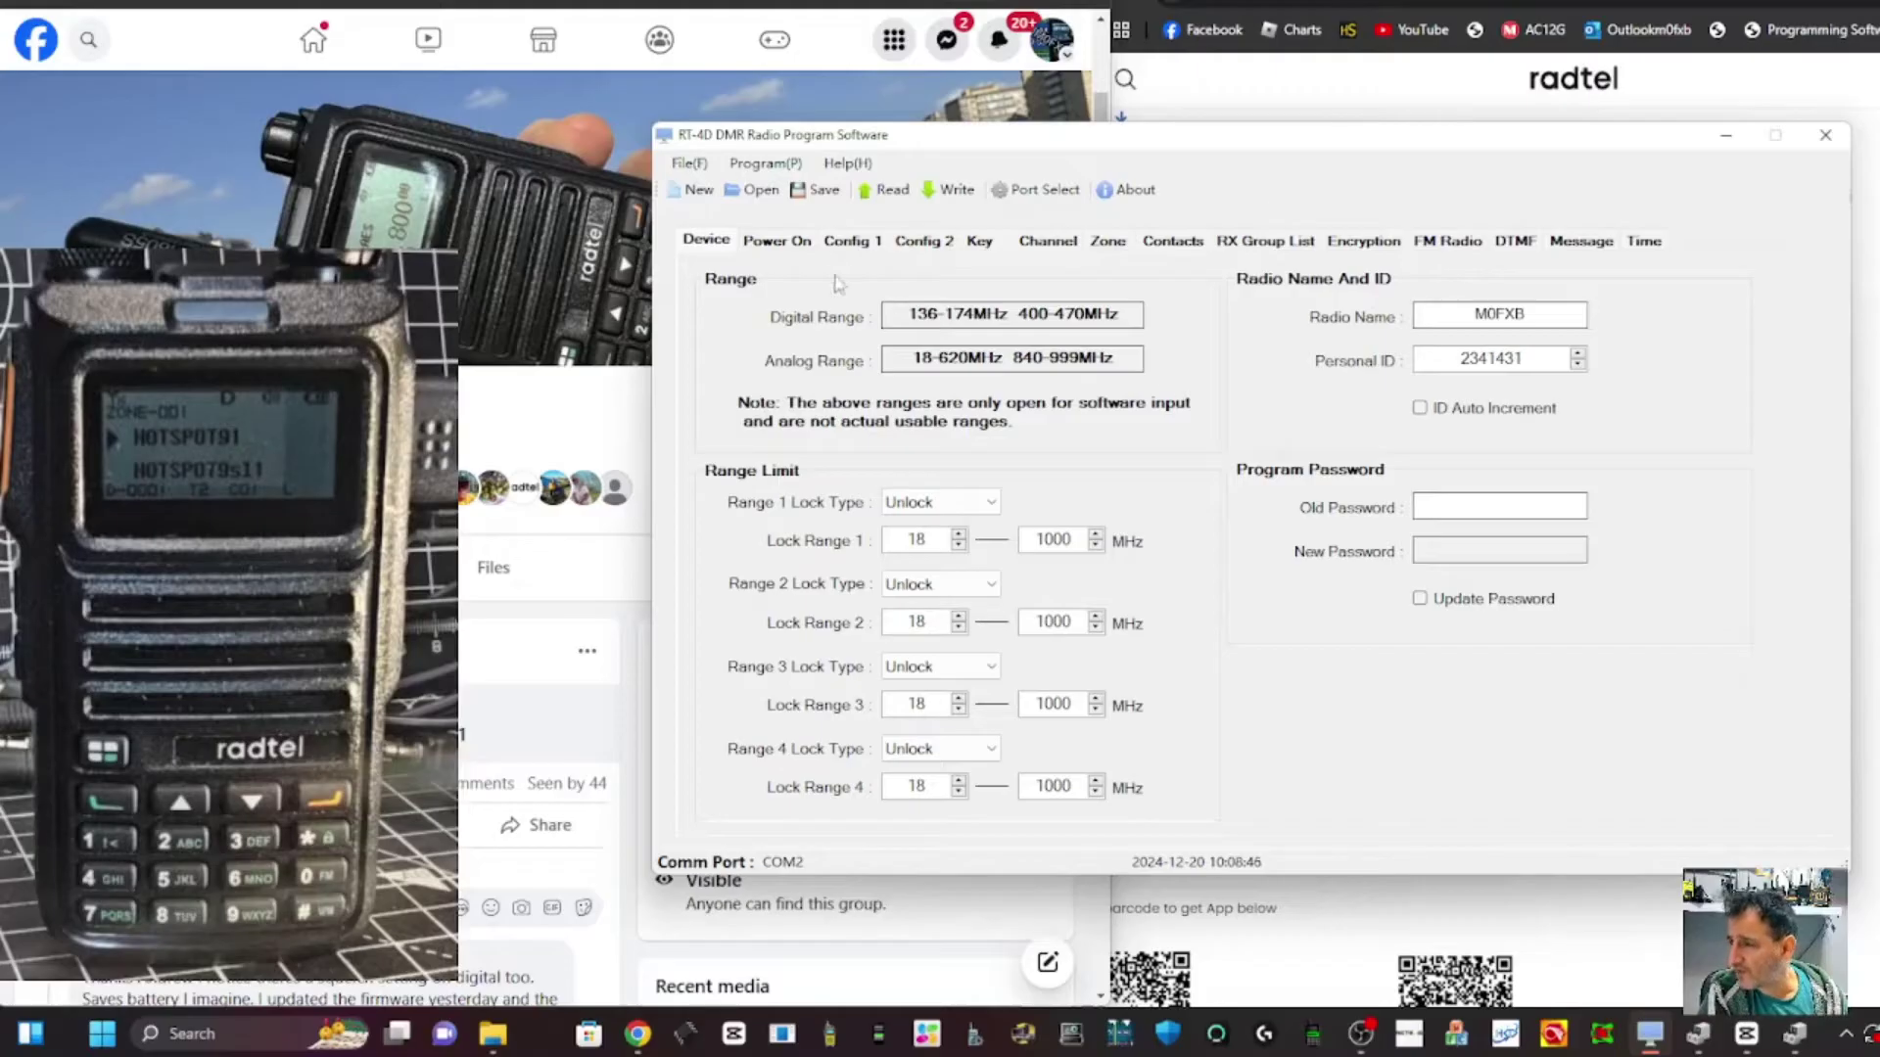
Review the Power On, Config 1, Config 2 and Key pages, ending on the Channel list
click(779, 245)
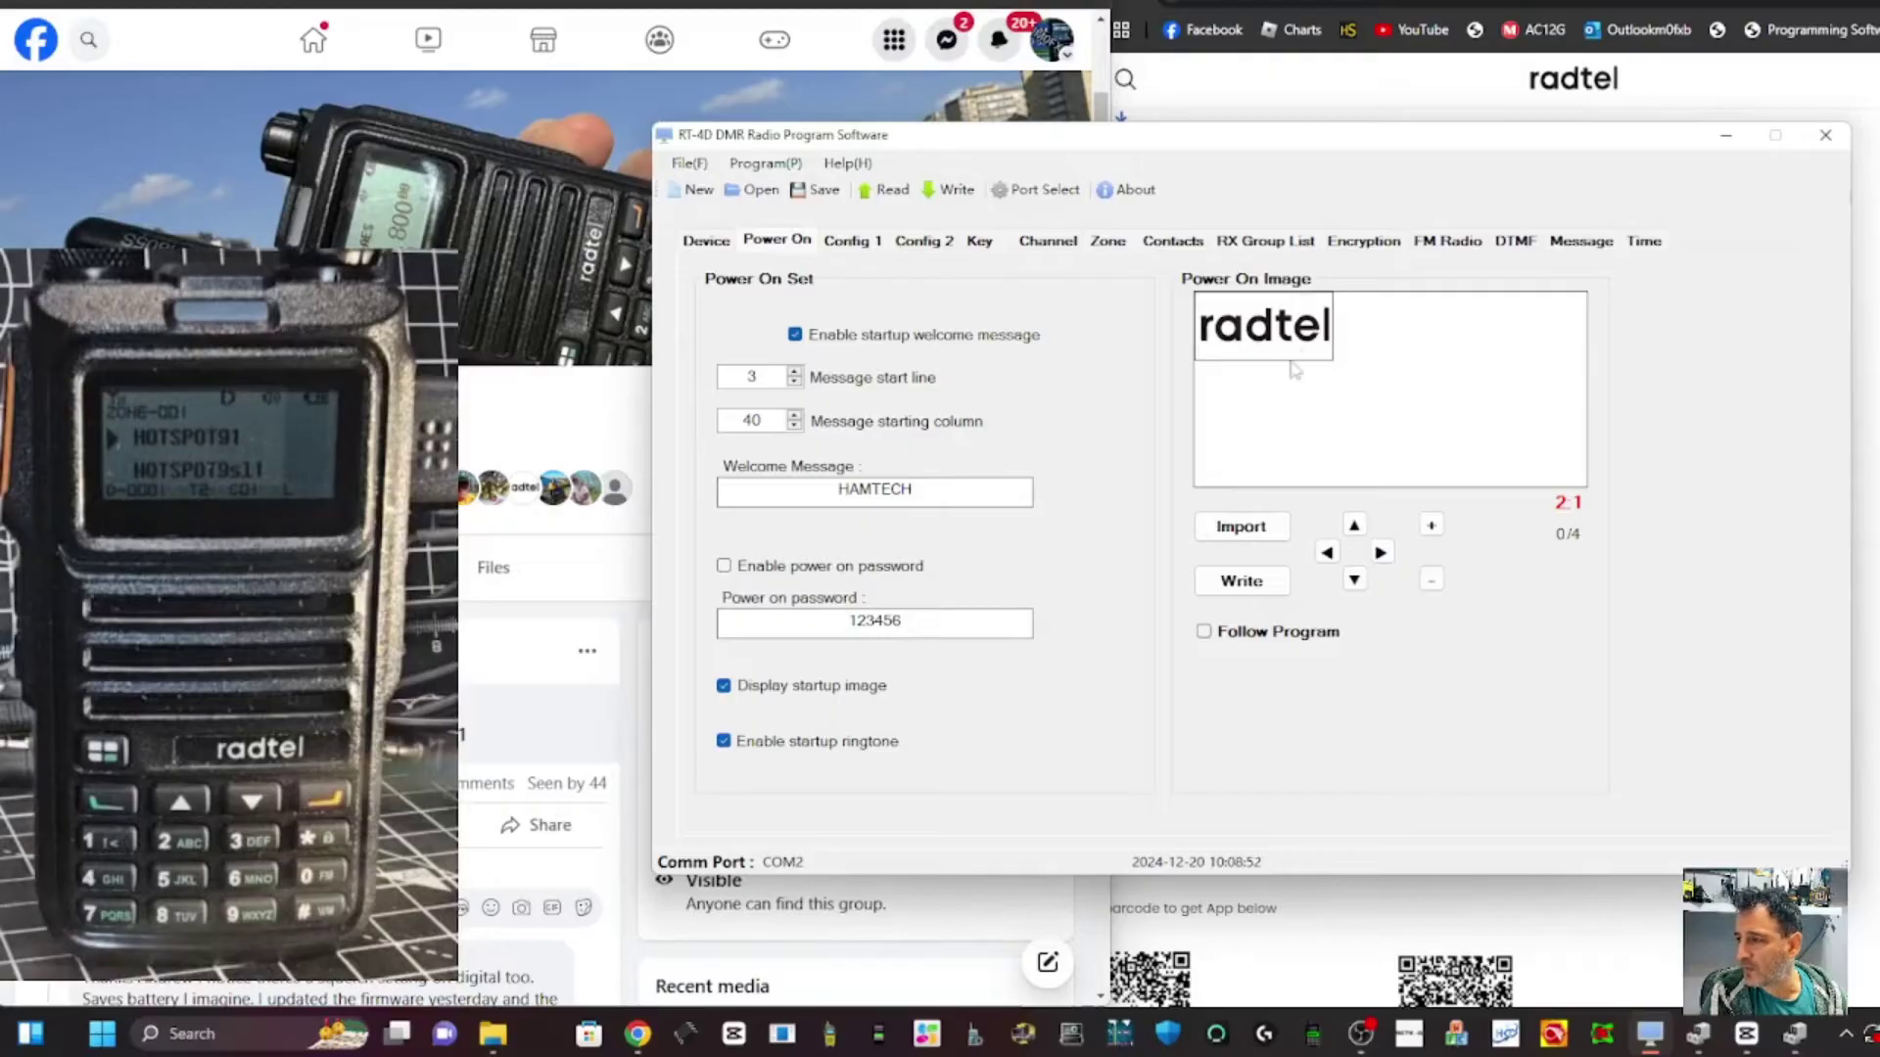
click(852, 241)
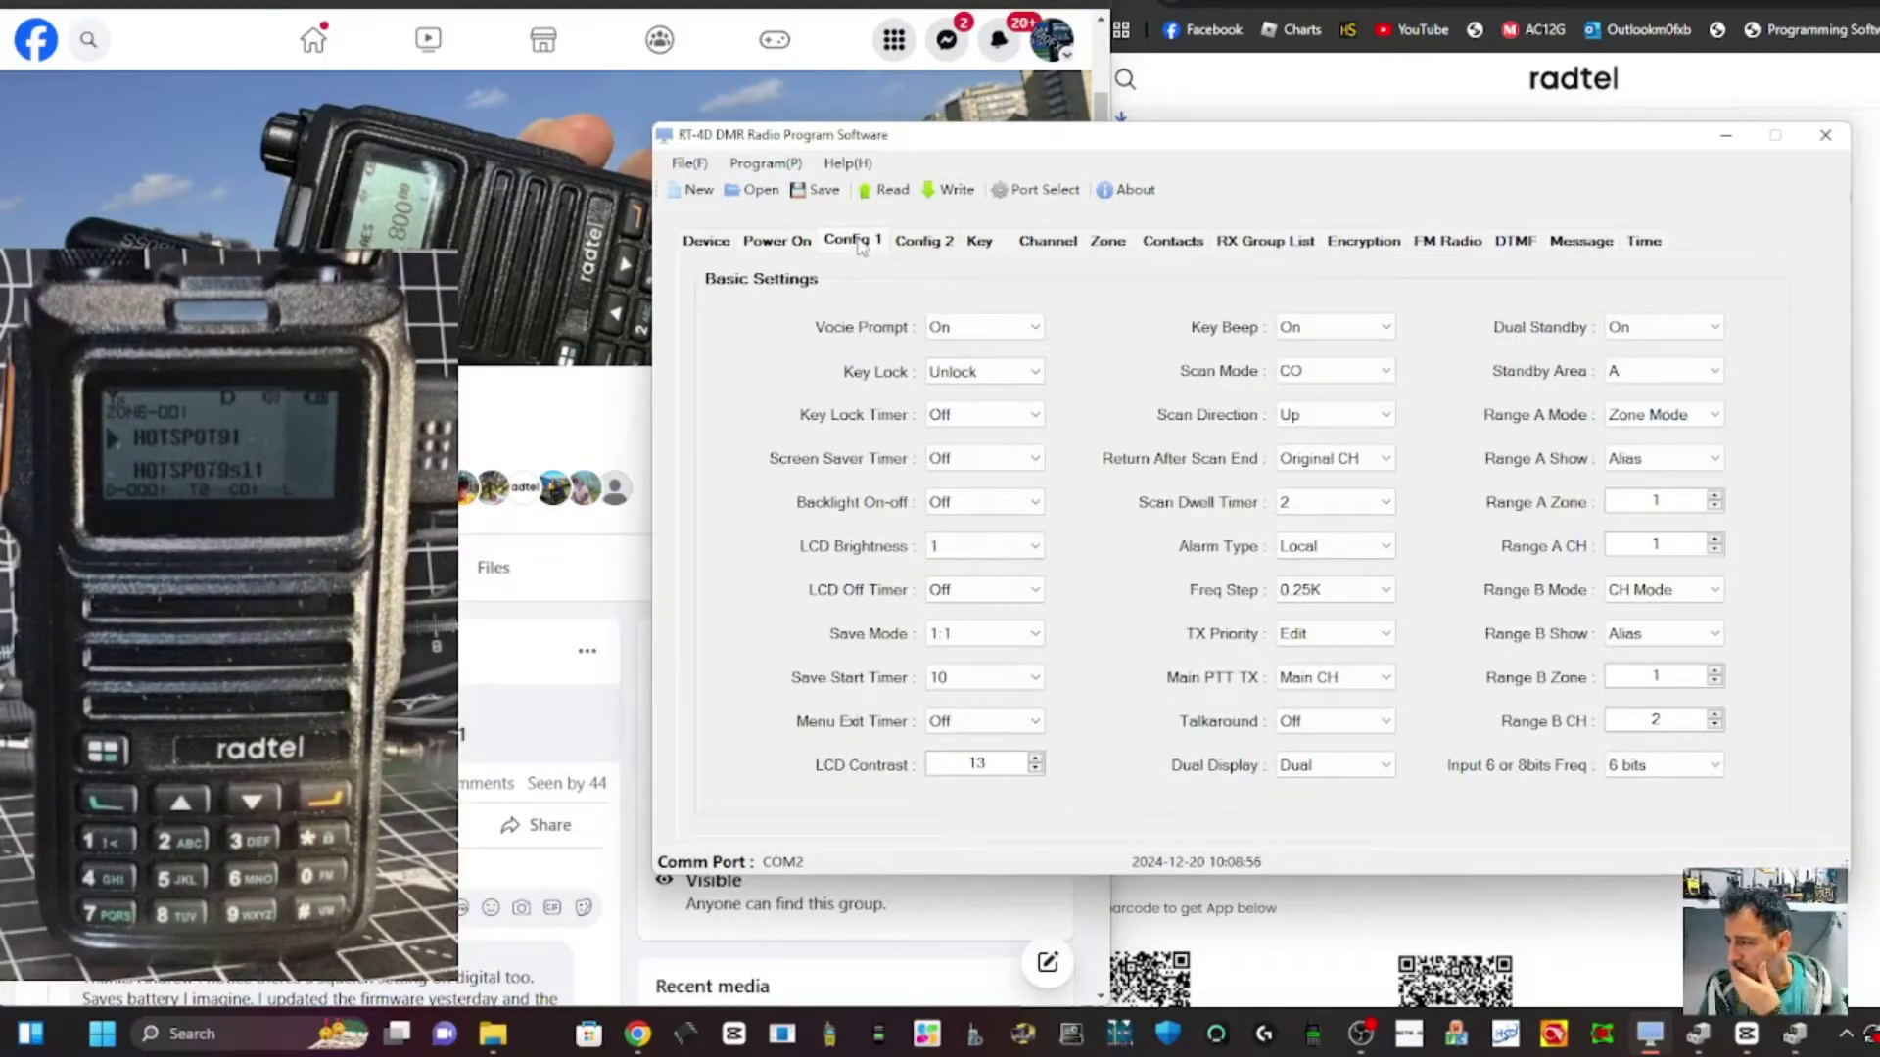
click(920, 241)
click(976, 244)
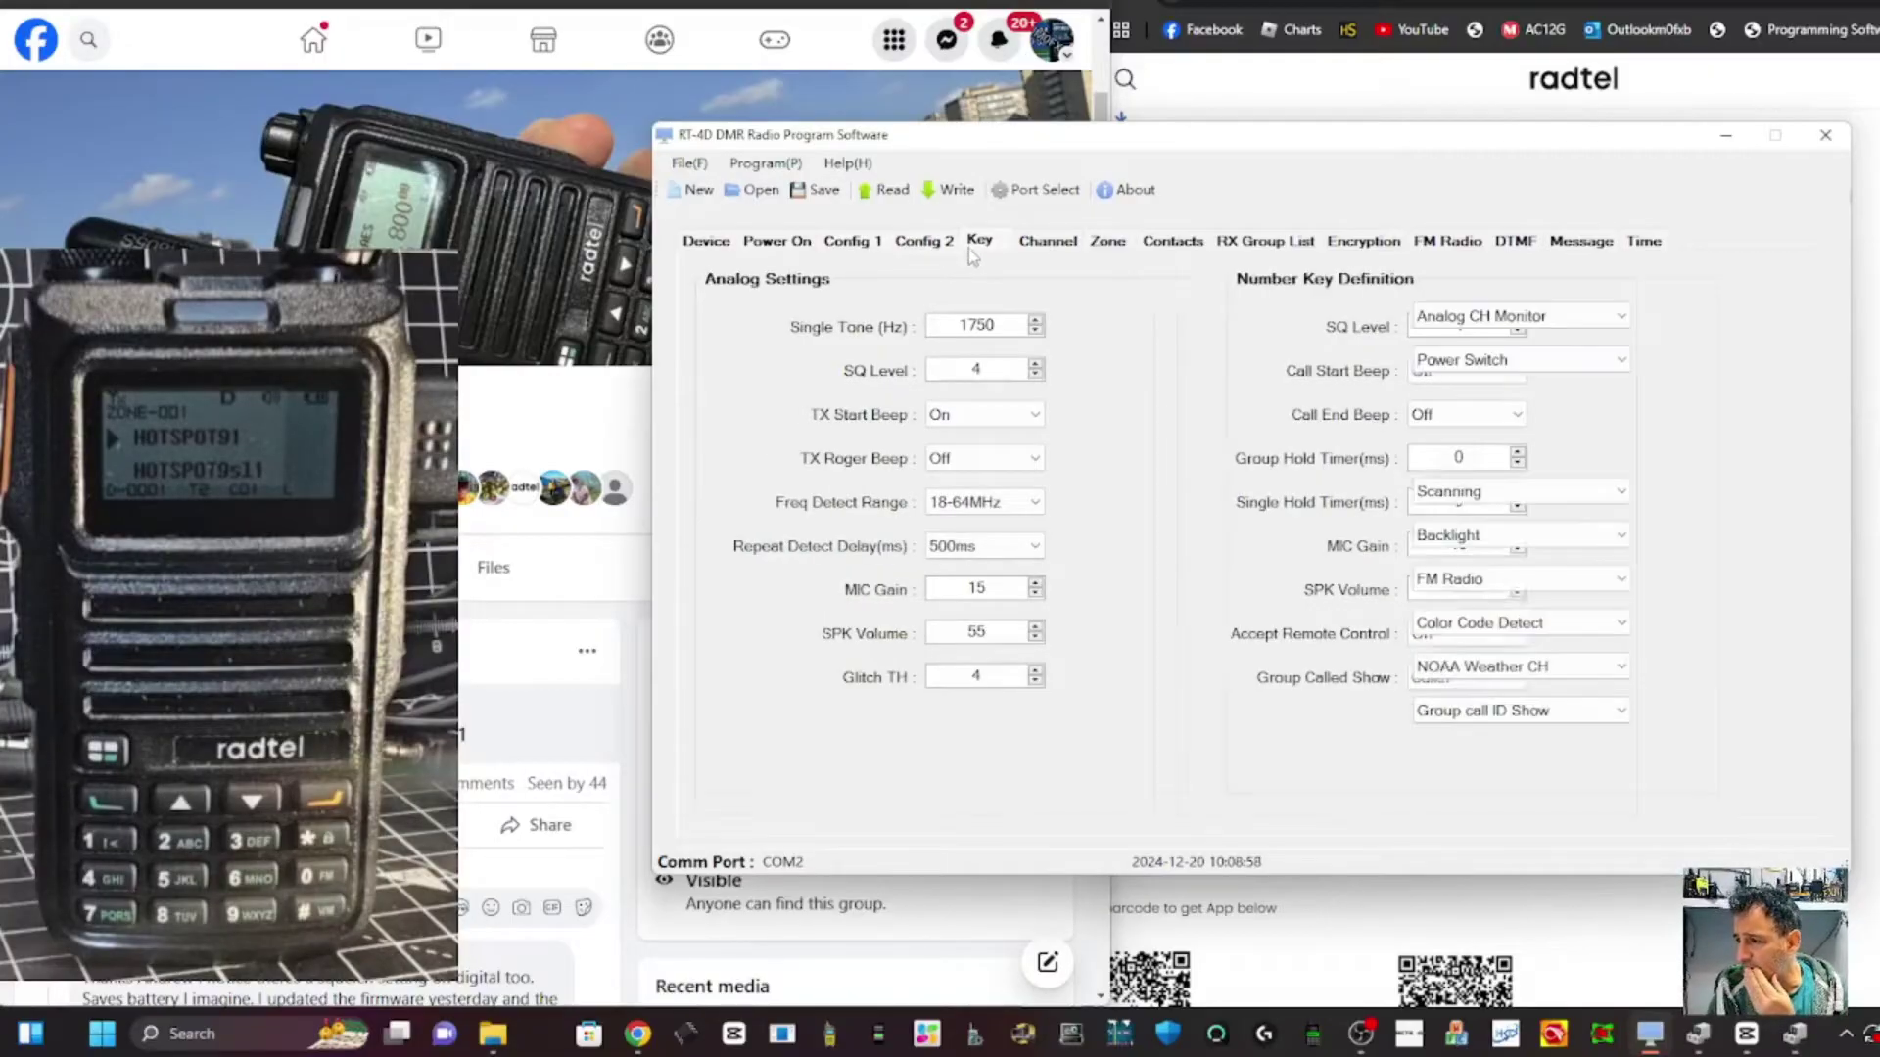
click(1049, 244)
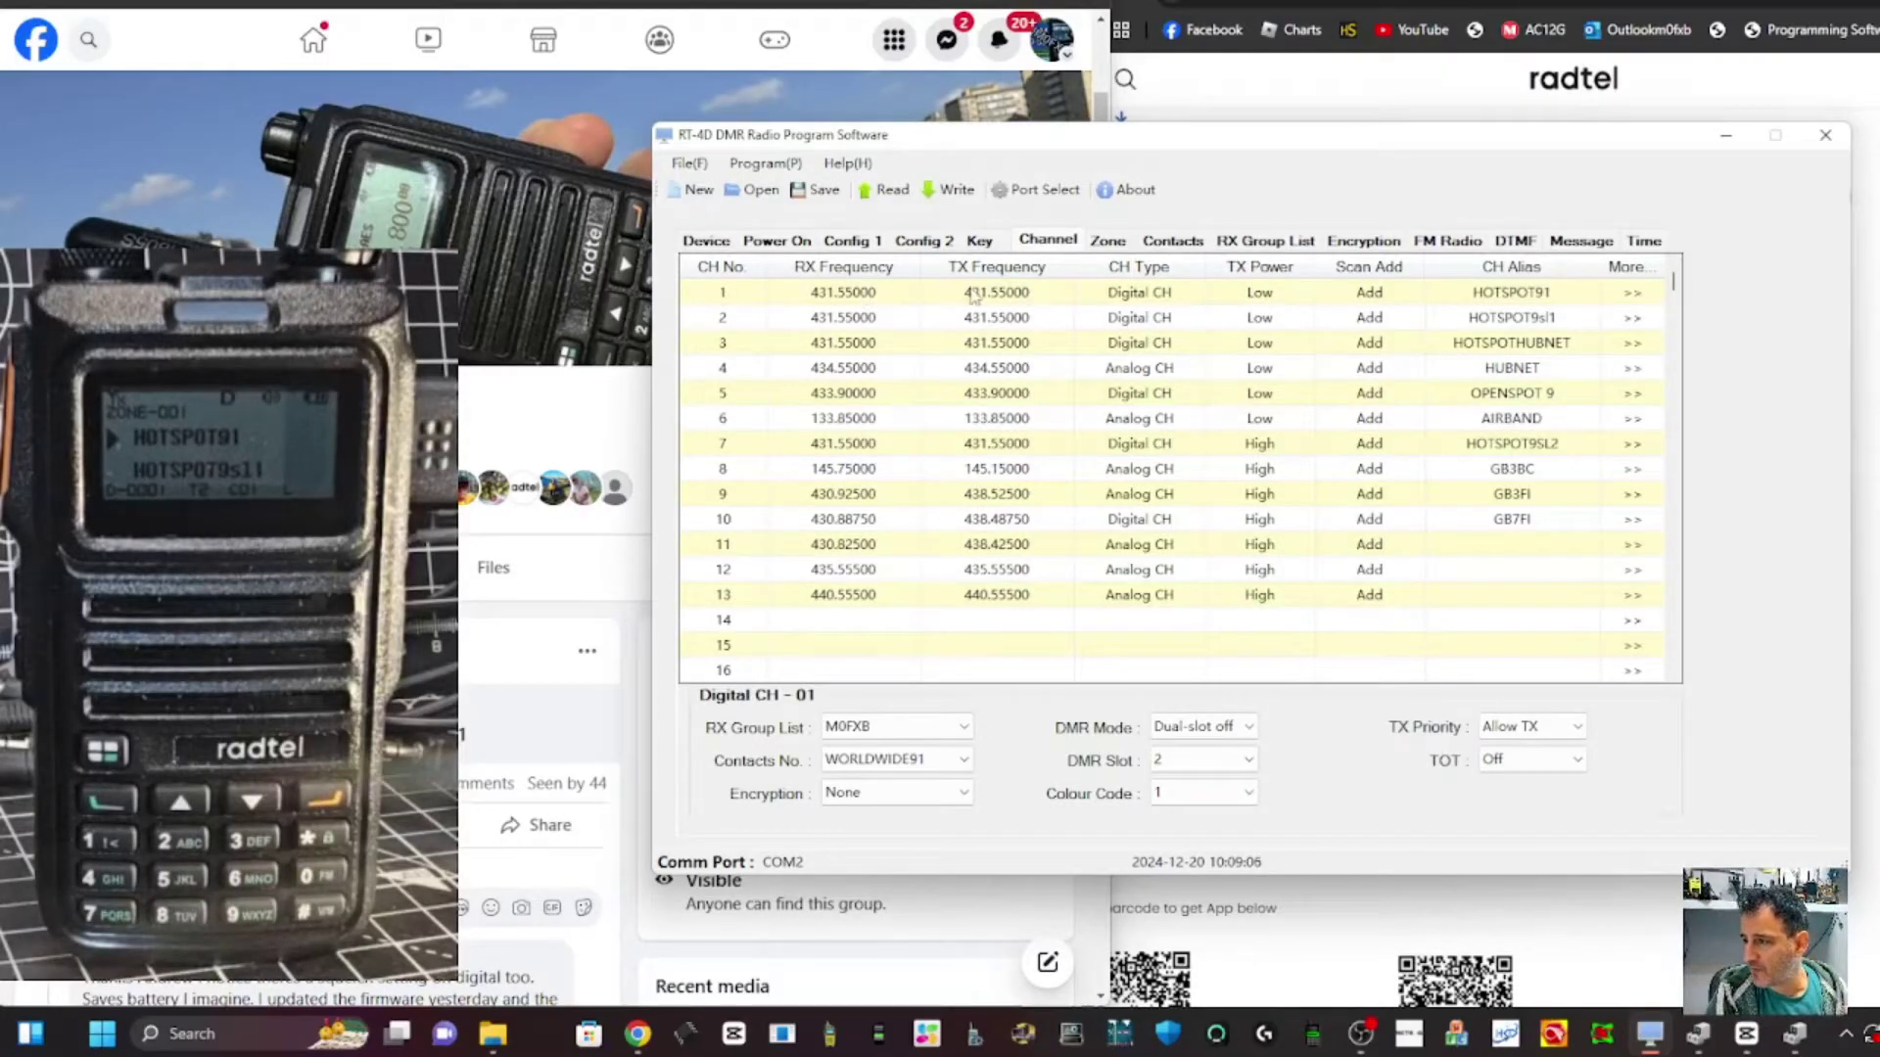
Inspect channel 1's RX and TX frequency cells and select its row
double_click(887, 290)
double_click(964, 294)
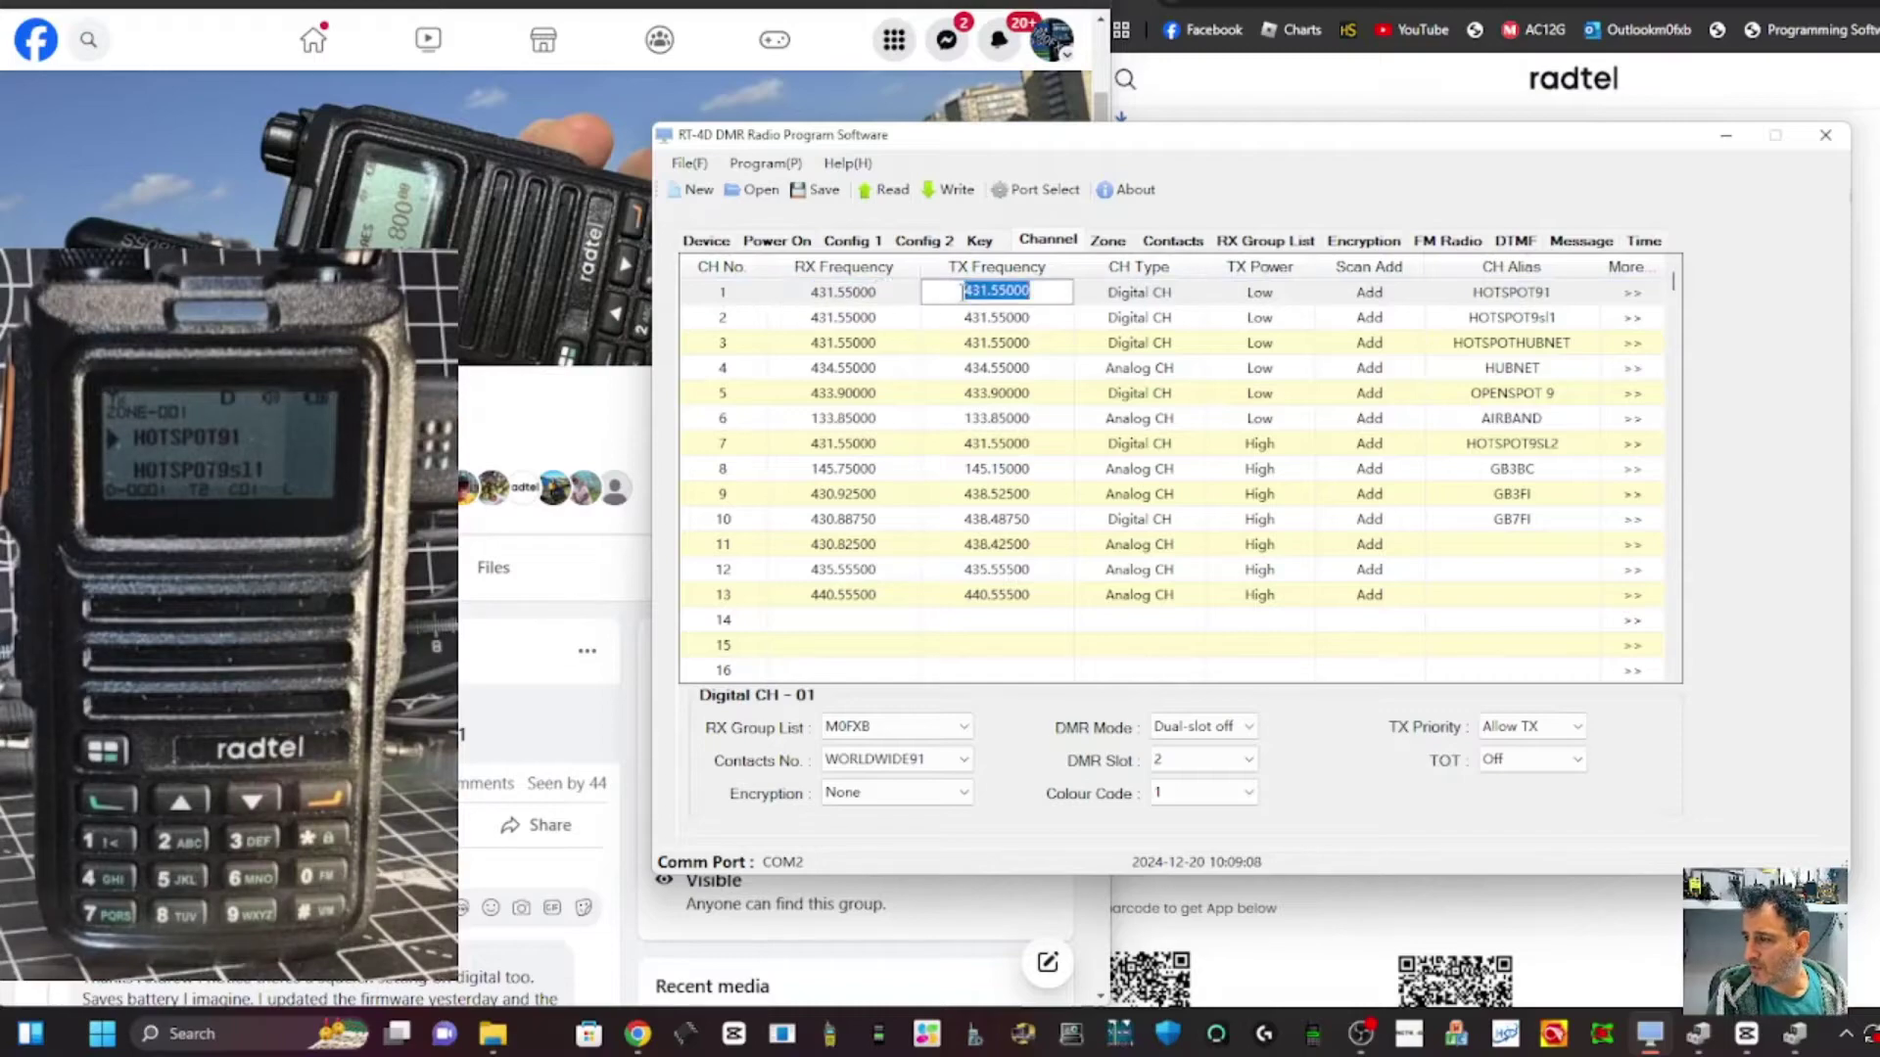
click(1630, 292)
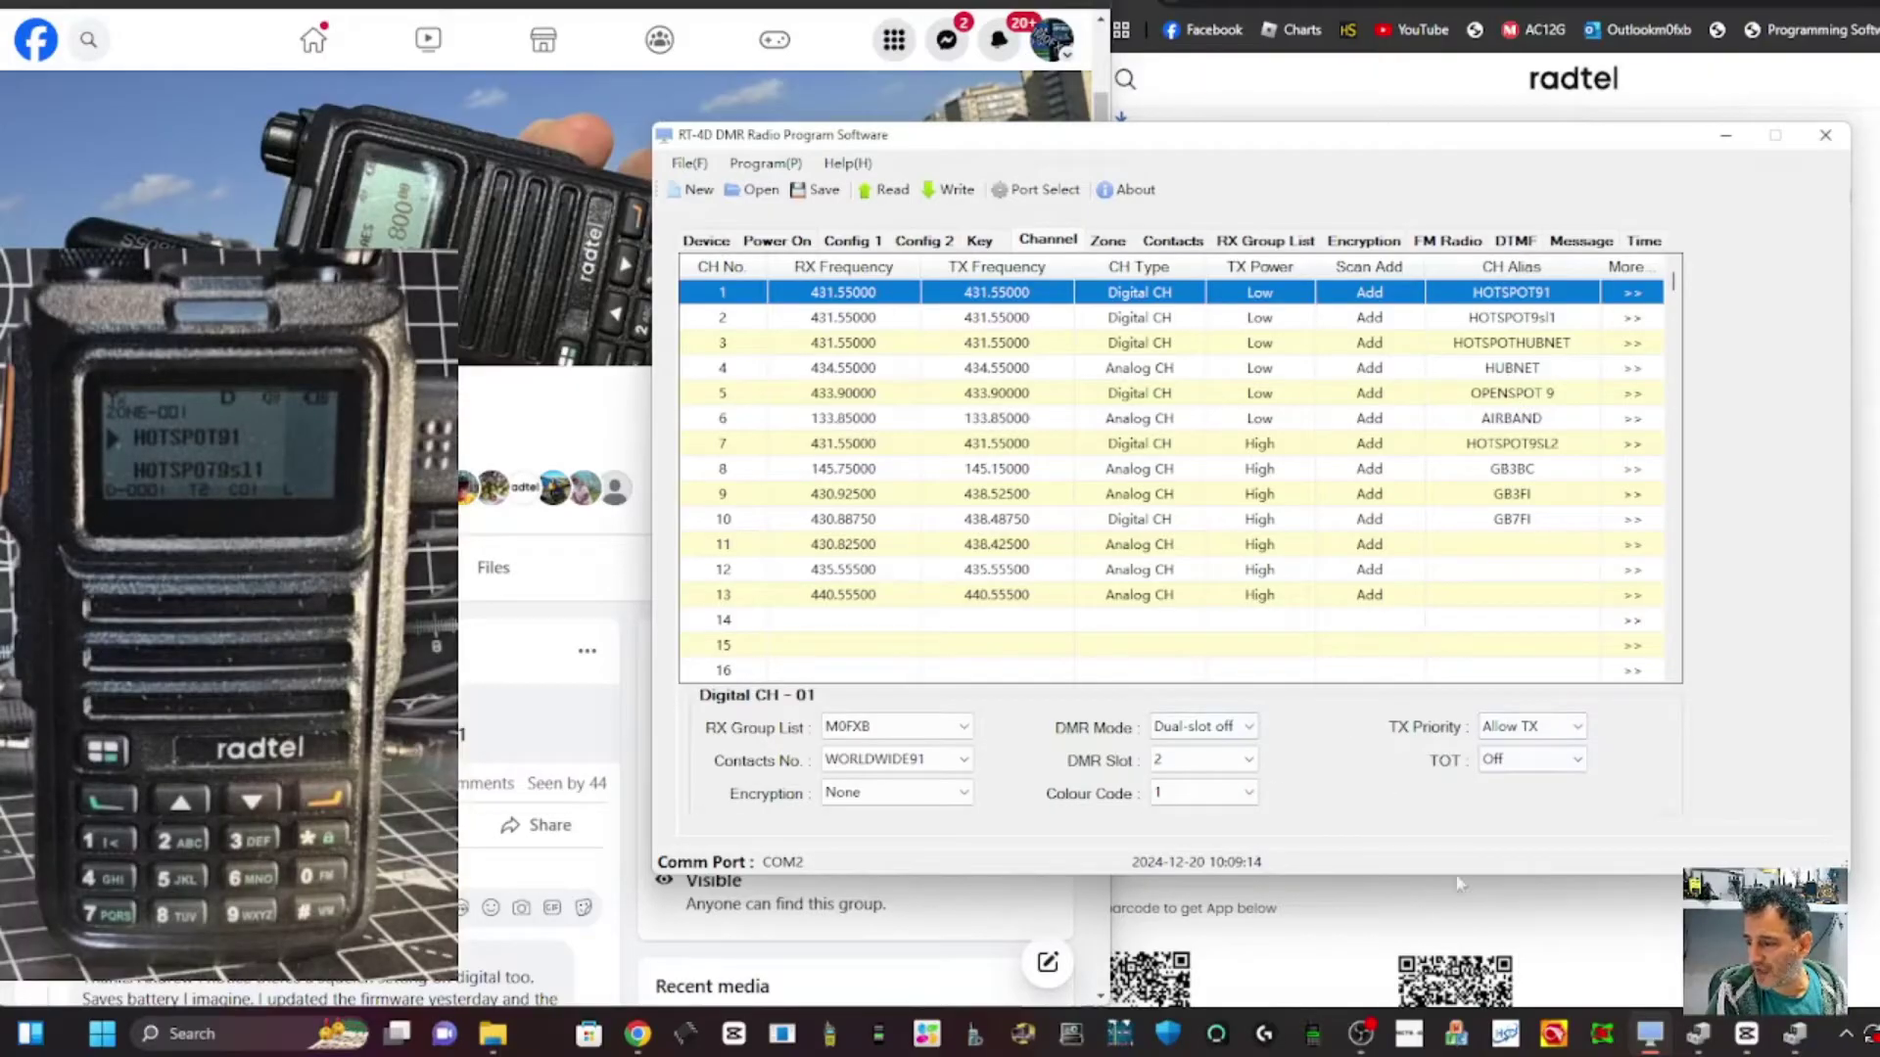
click(1360, 1035)
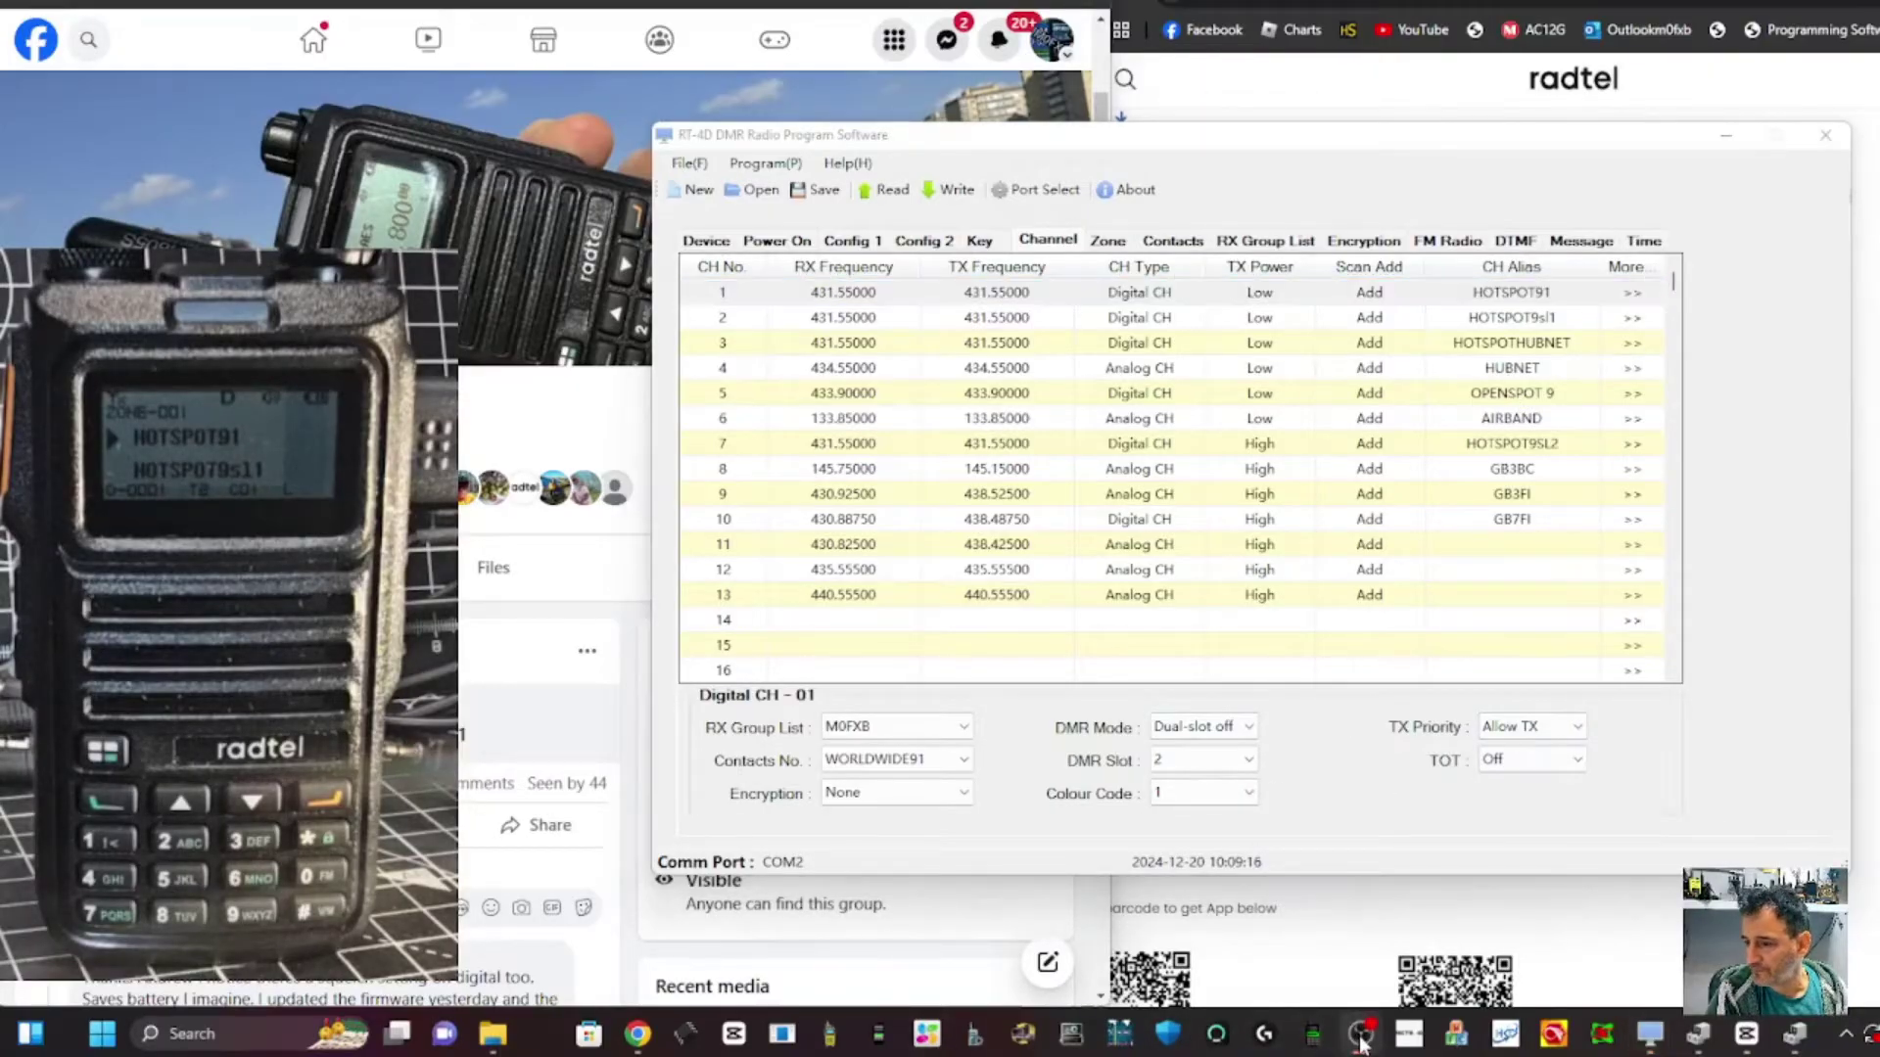
click(1360, 1037)
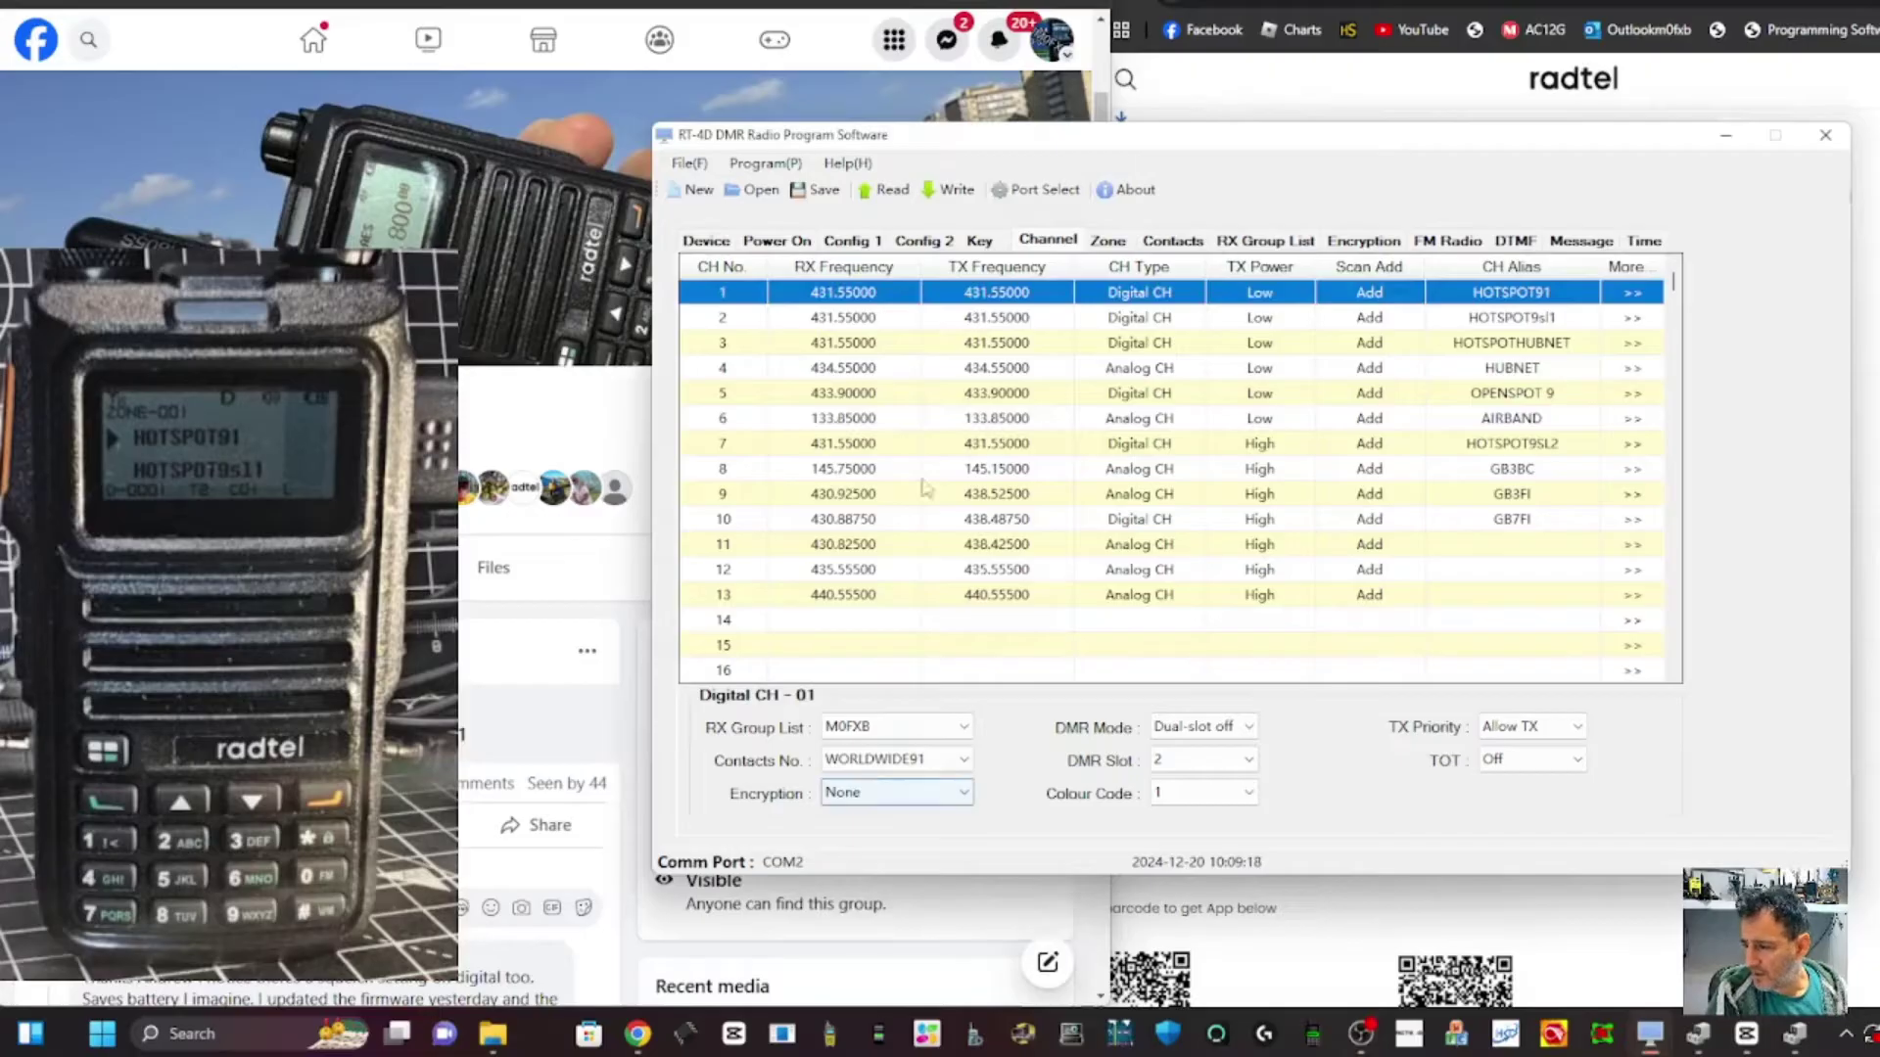
Check channel 1's receive/transmit frequencies and channel type options, leaving them unchanged
double_click(866, 299)
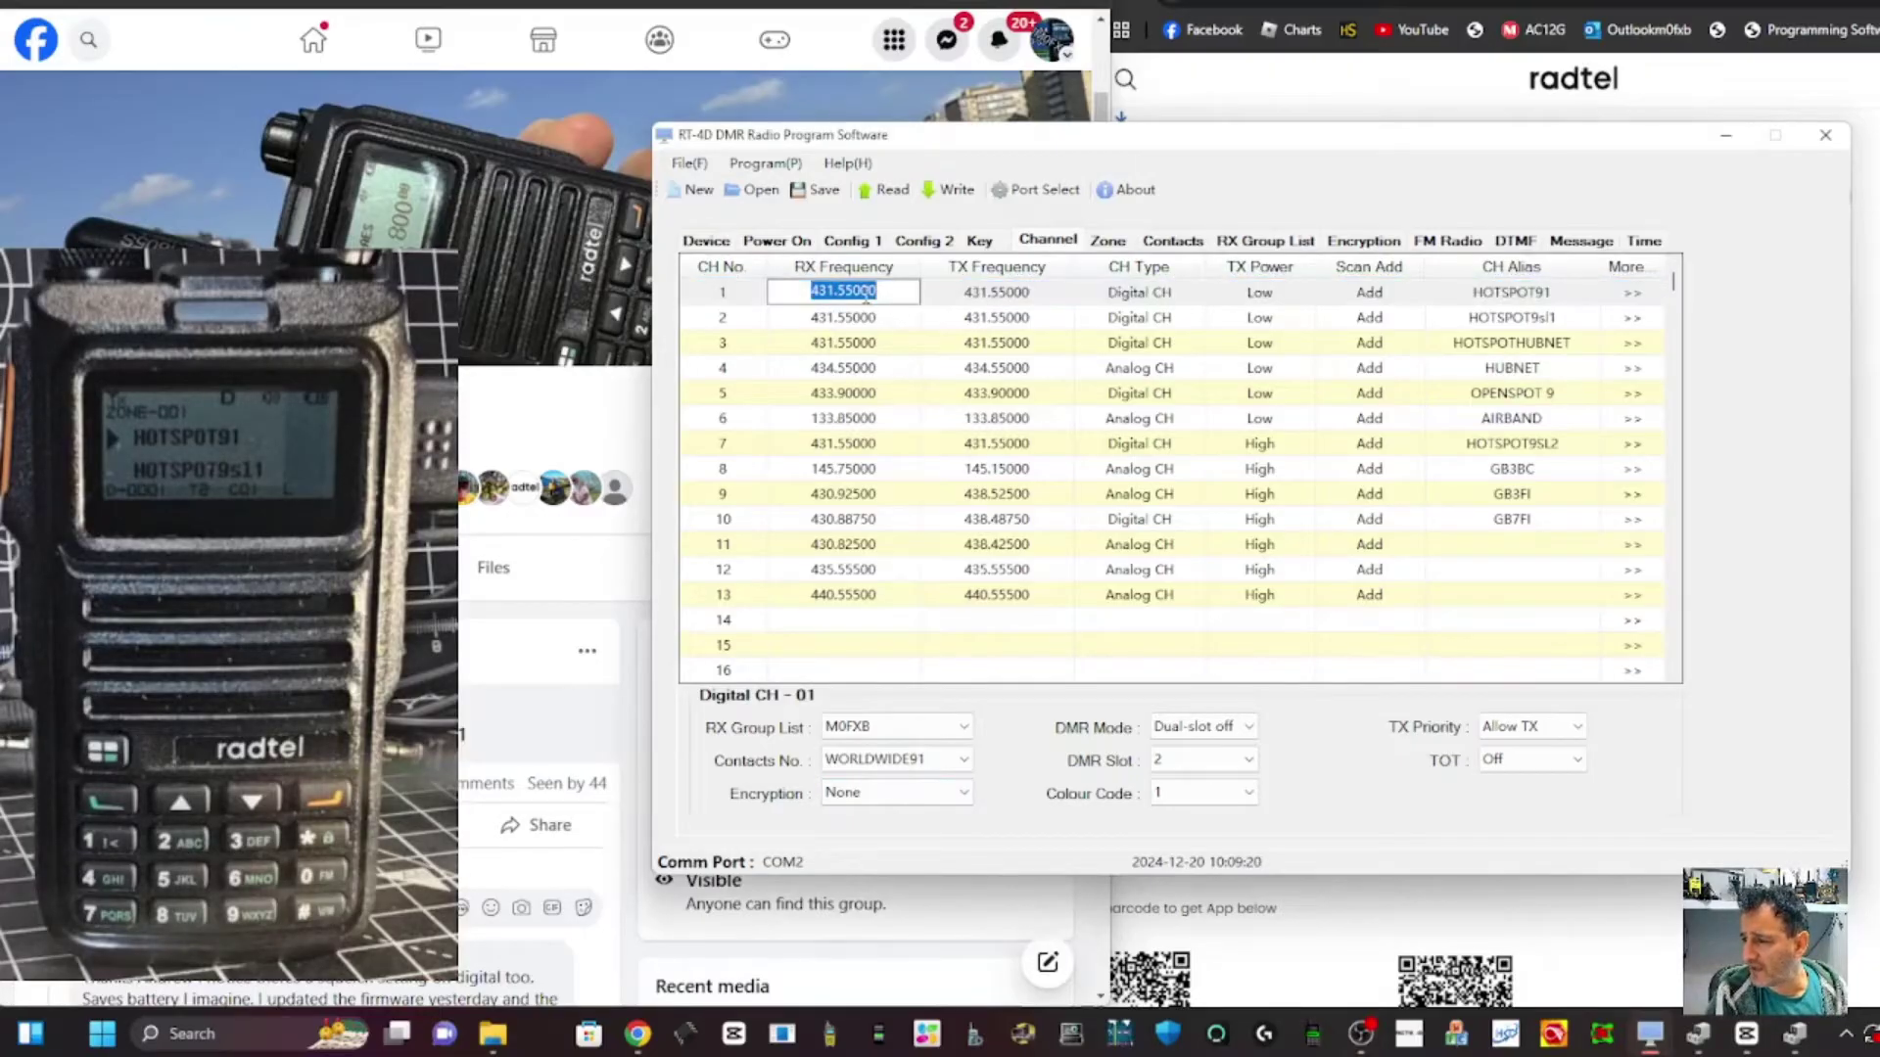
click(1045, 298)
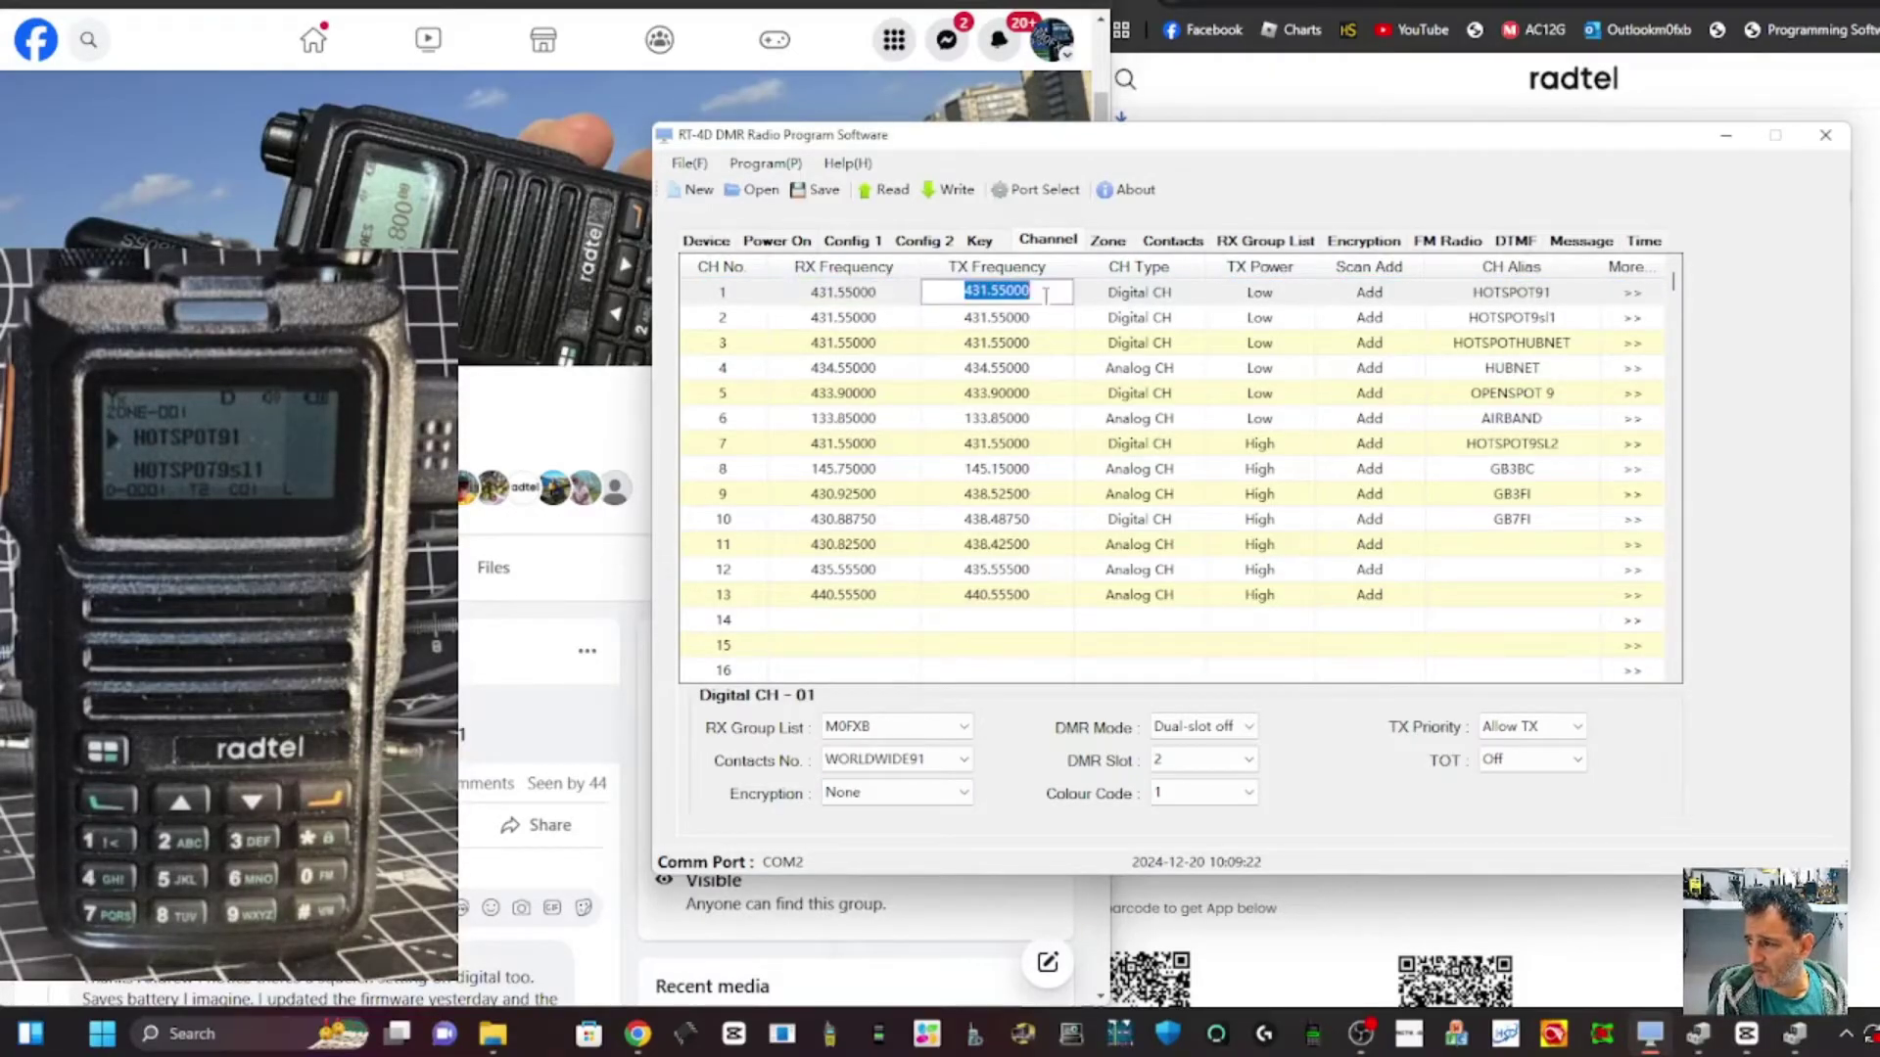
click(1184, 297)
click(1185, 298)
click(1195, 294)
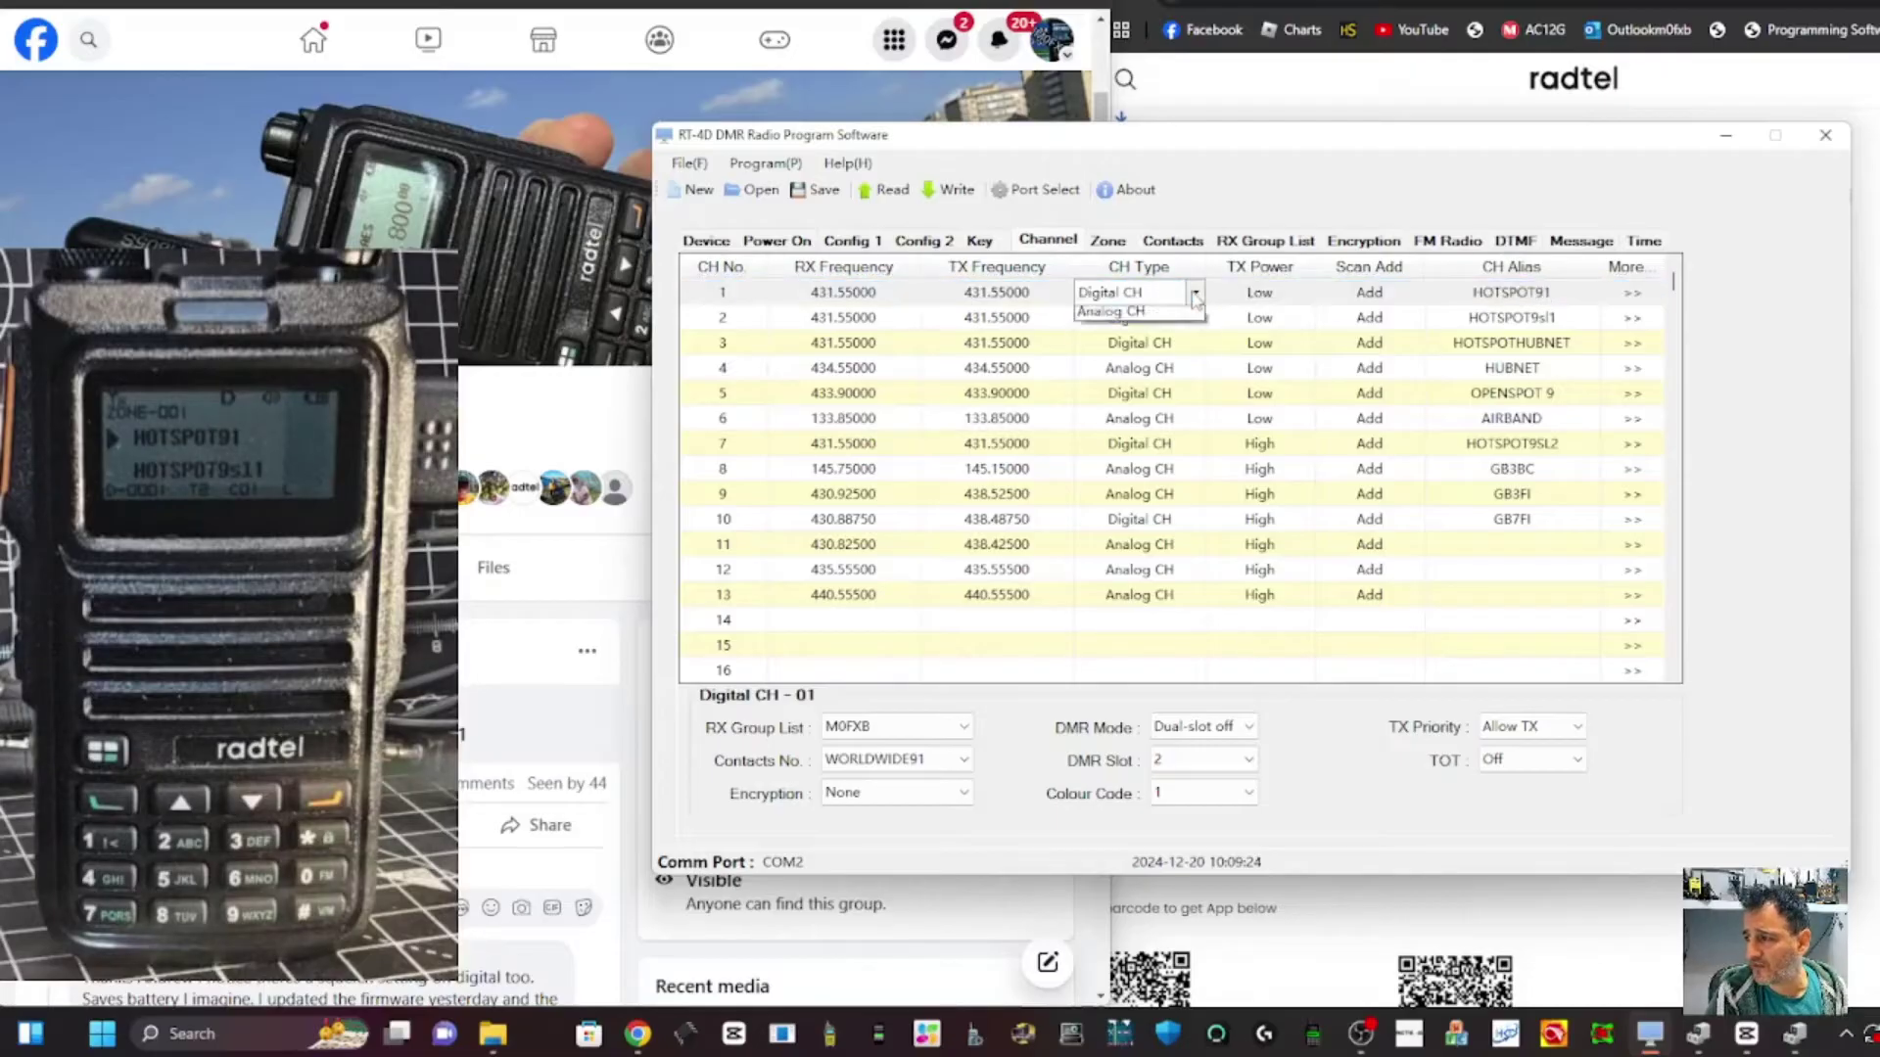
click(1195, 297)
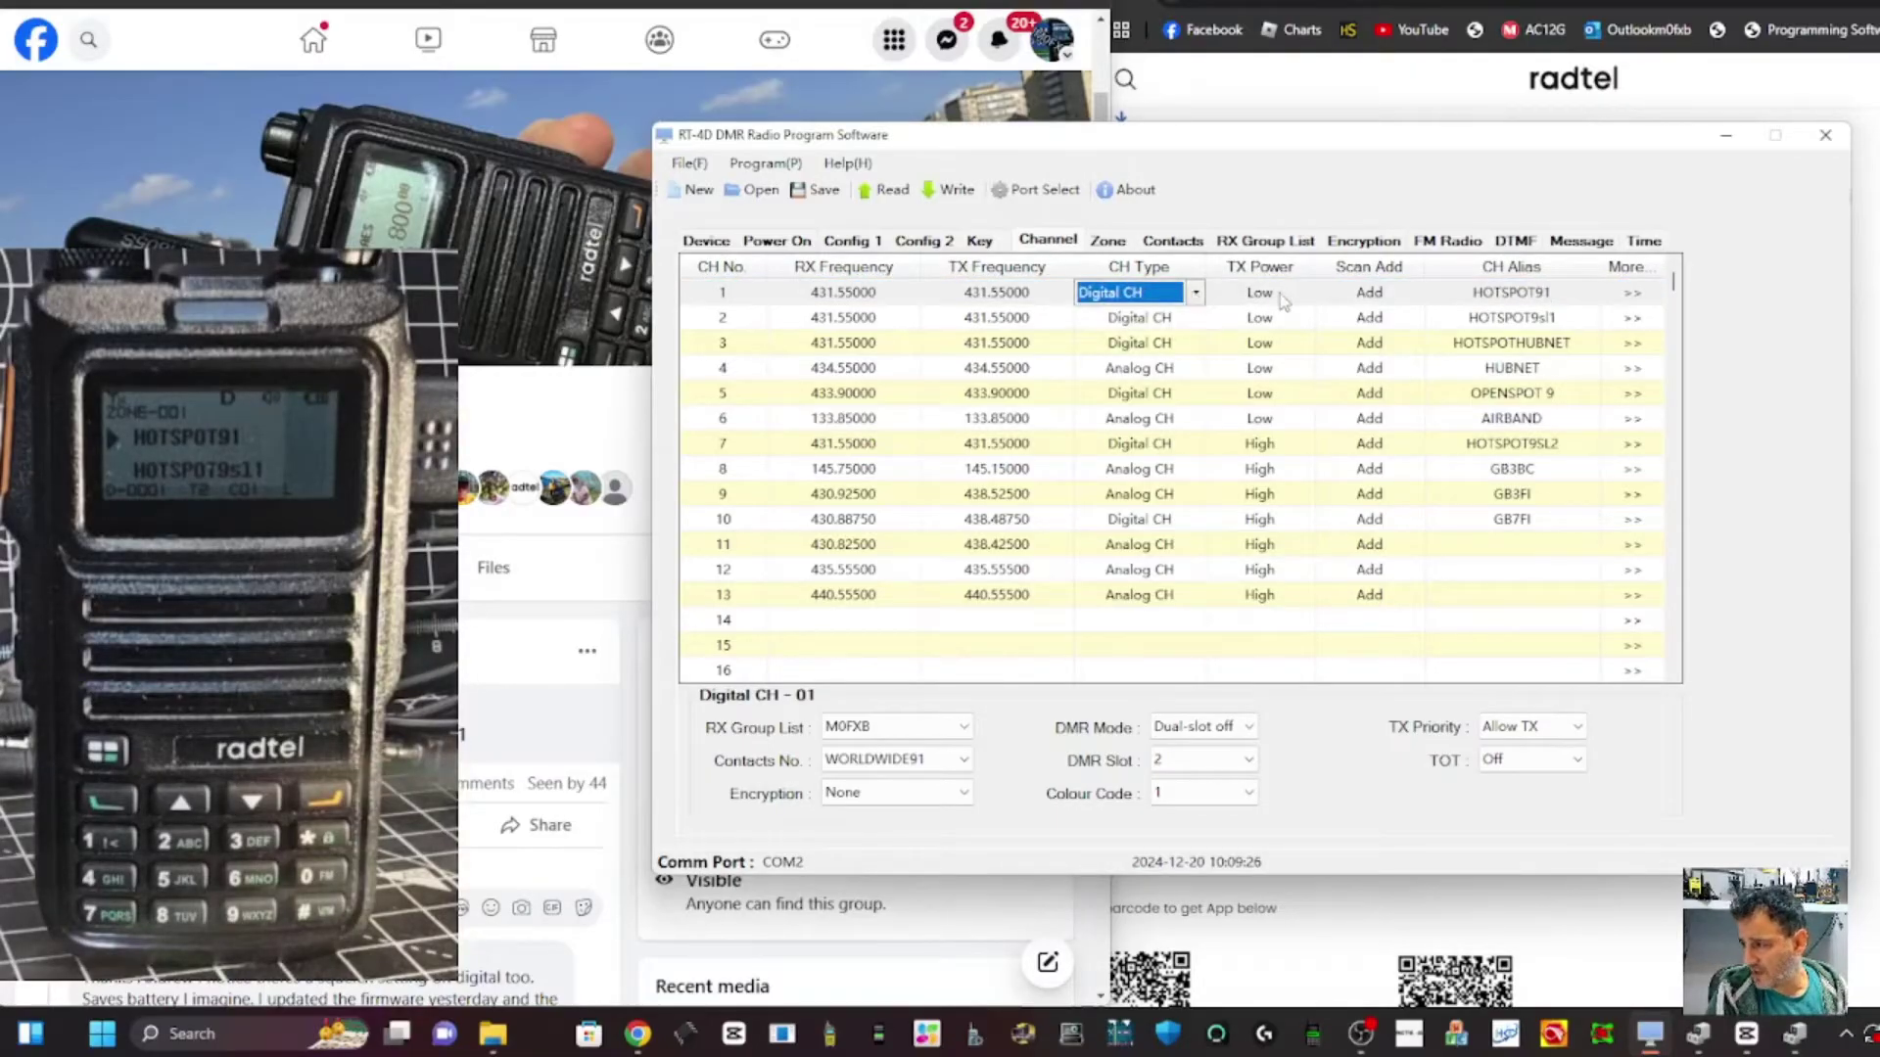
Check channel 1's TX power, scan and alias settings, then go to the Contacts list
click(1283, 299)
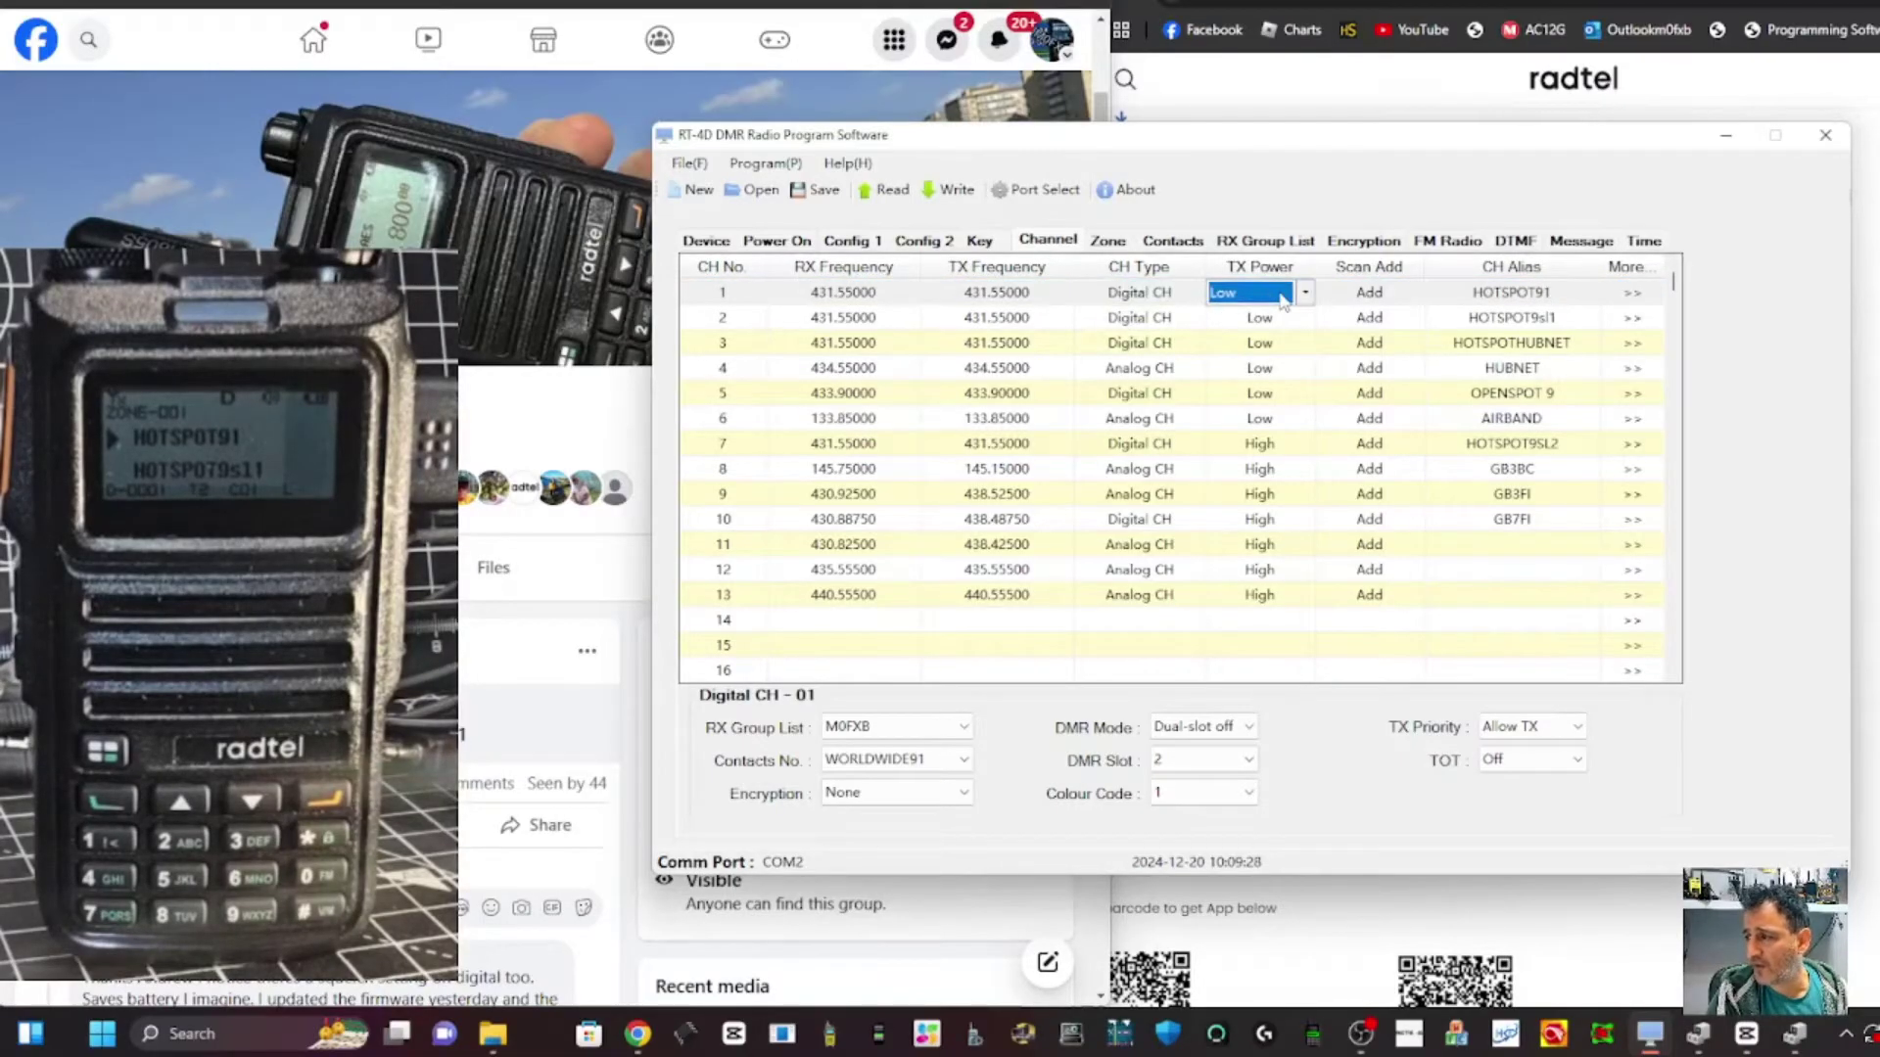
click(1368, 299)
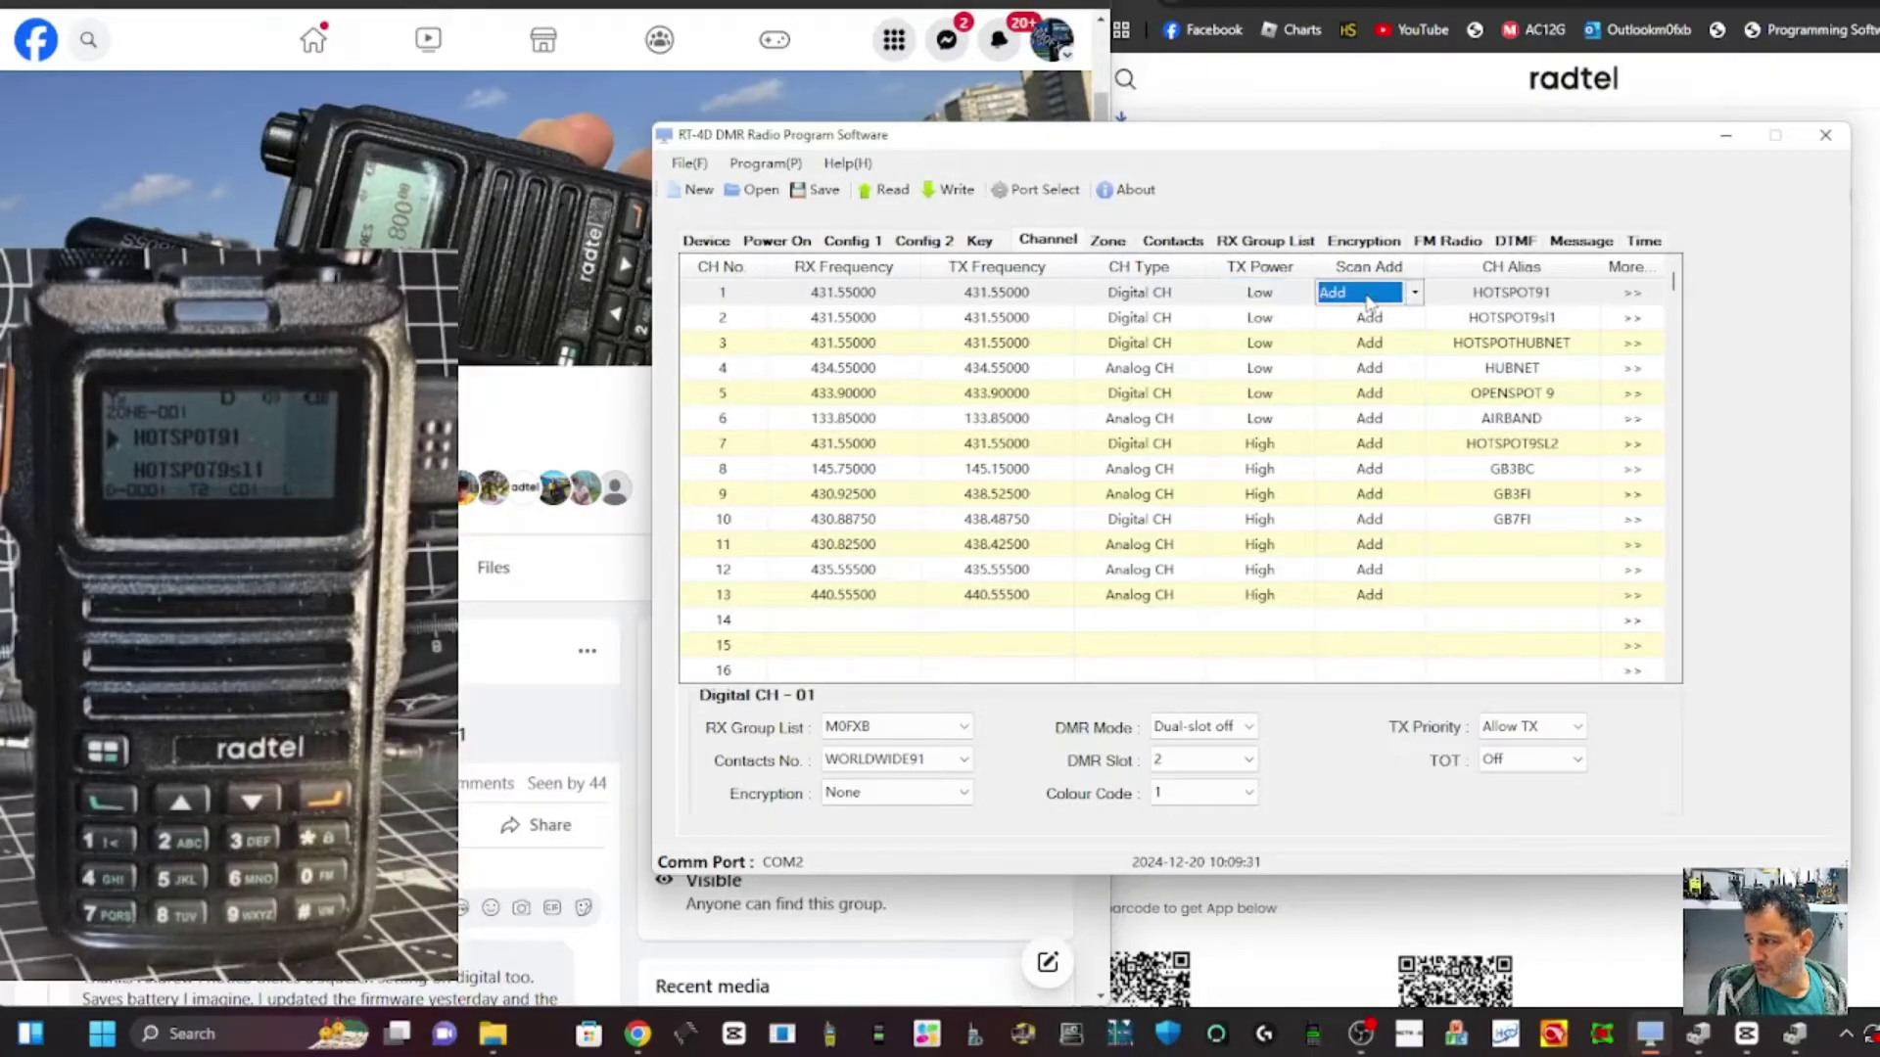
click(1505, 291)
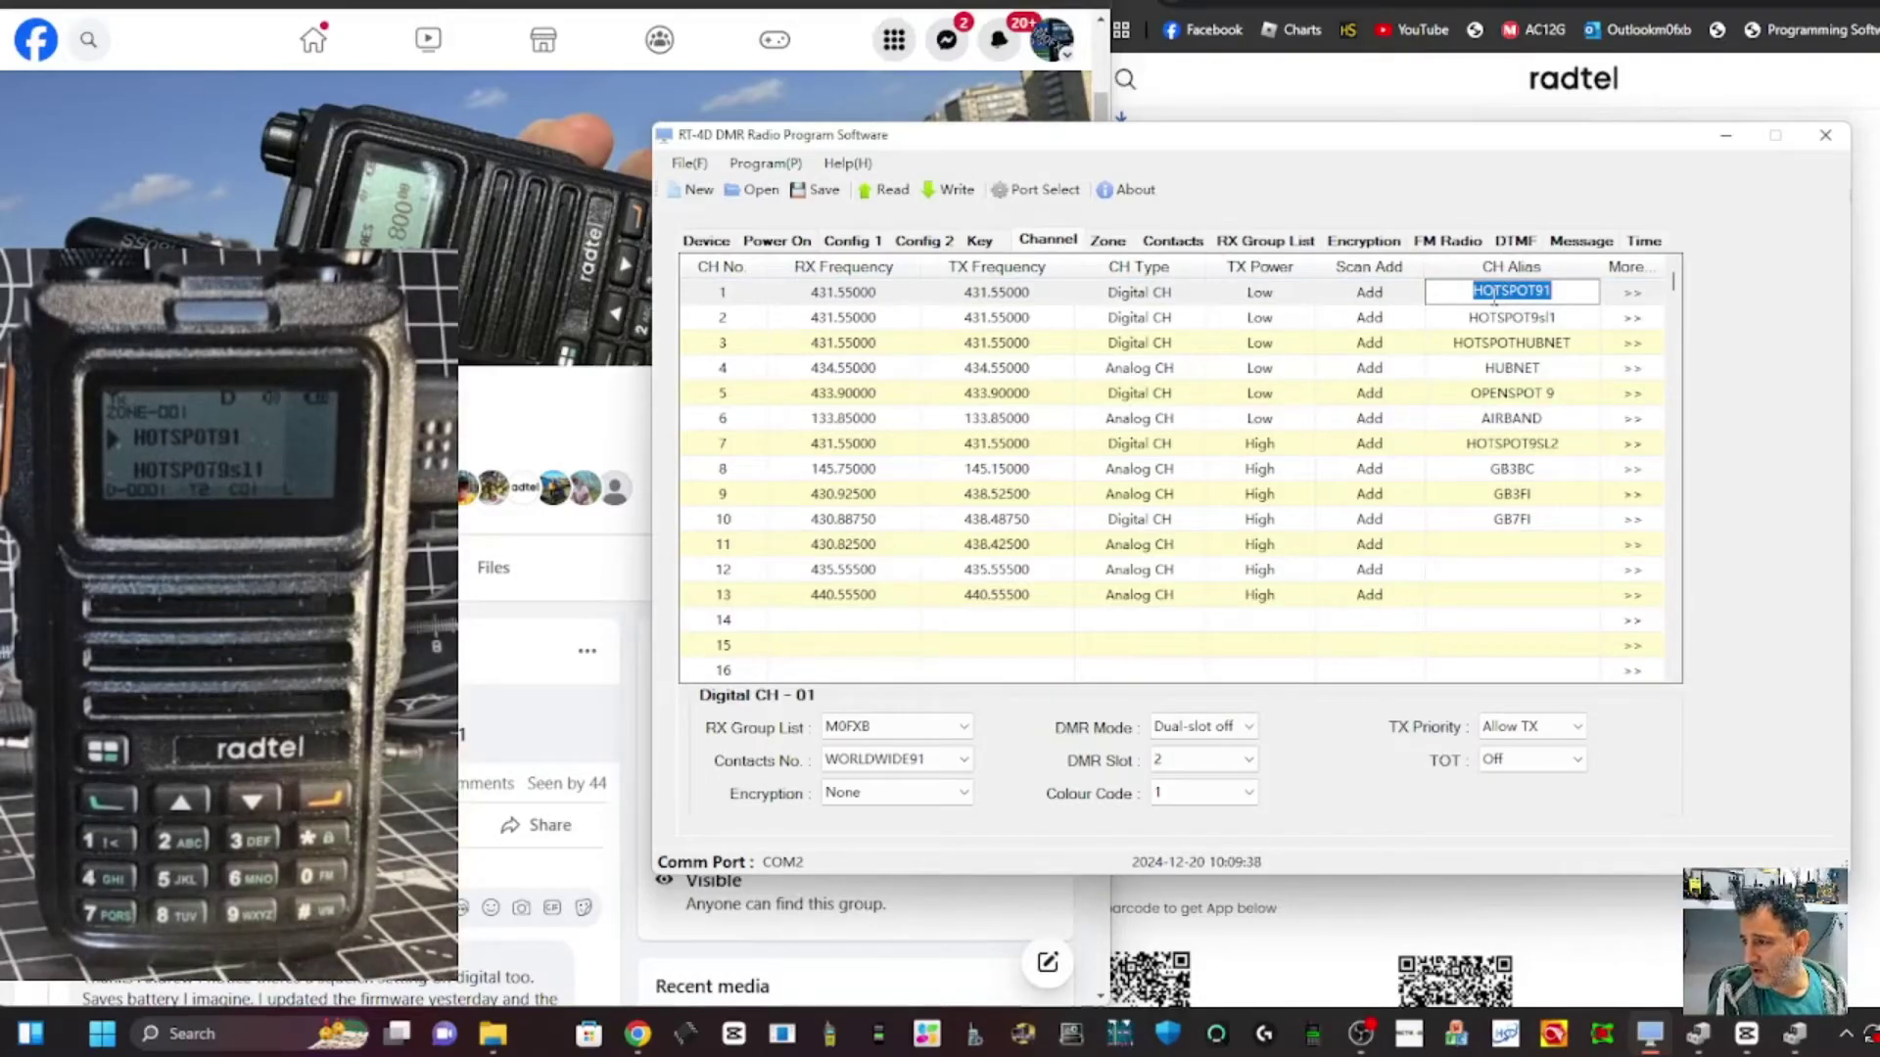
click(1329, 301)
click(1329, 301)
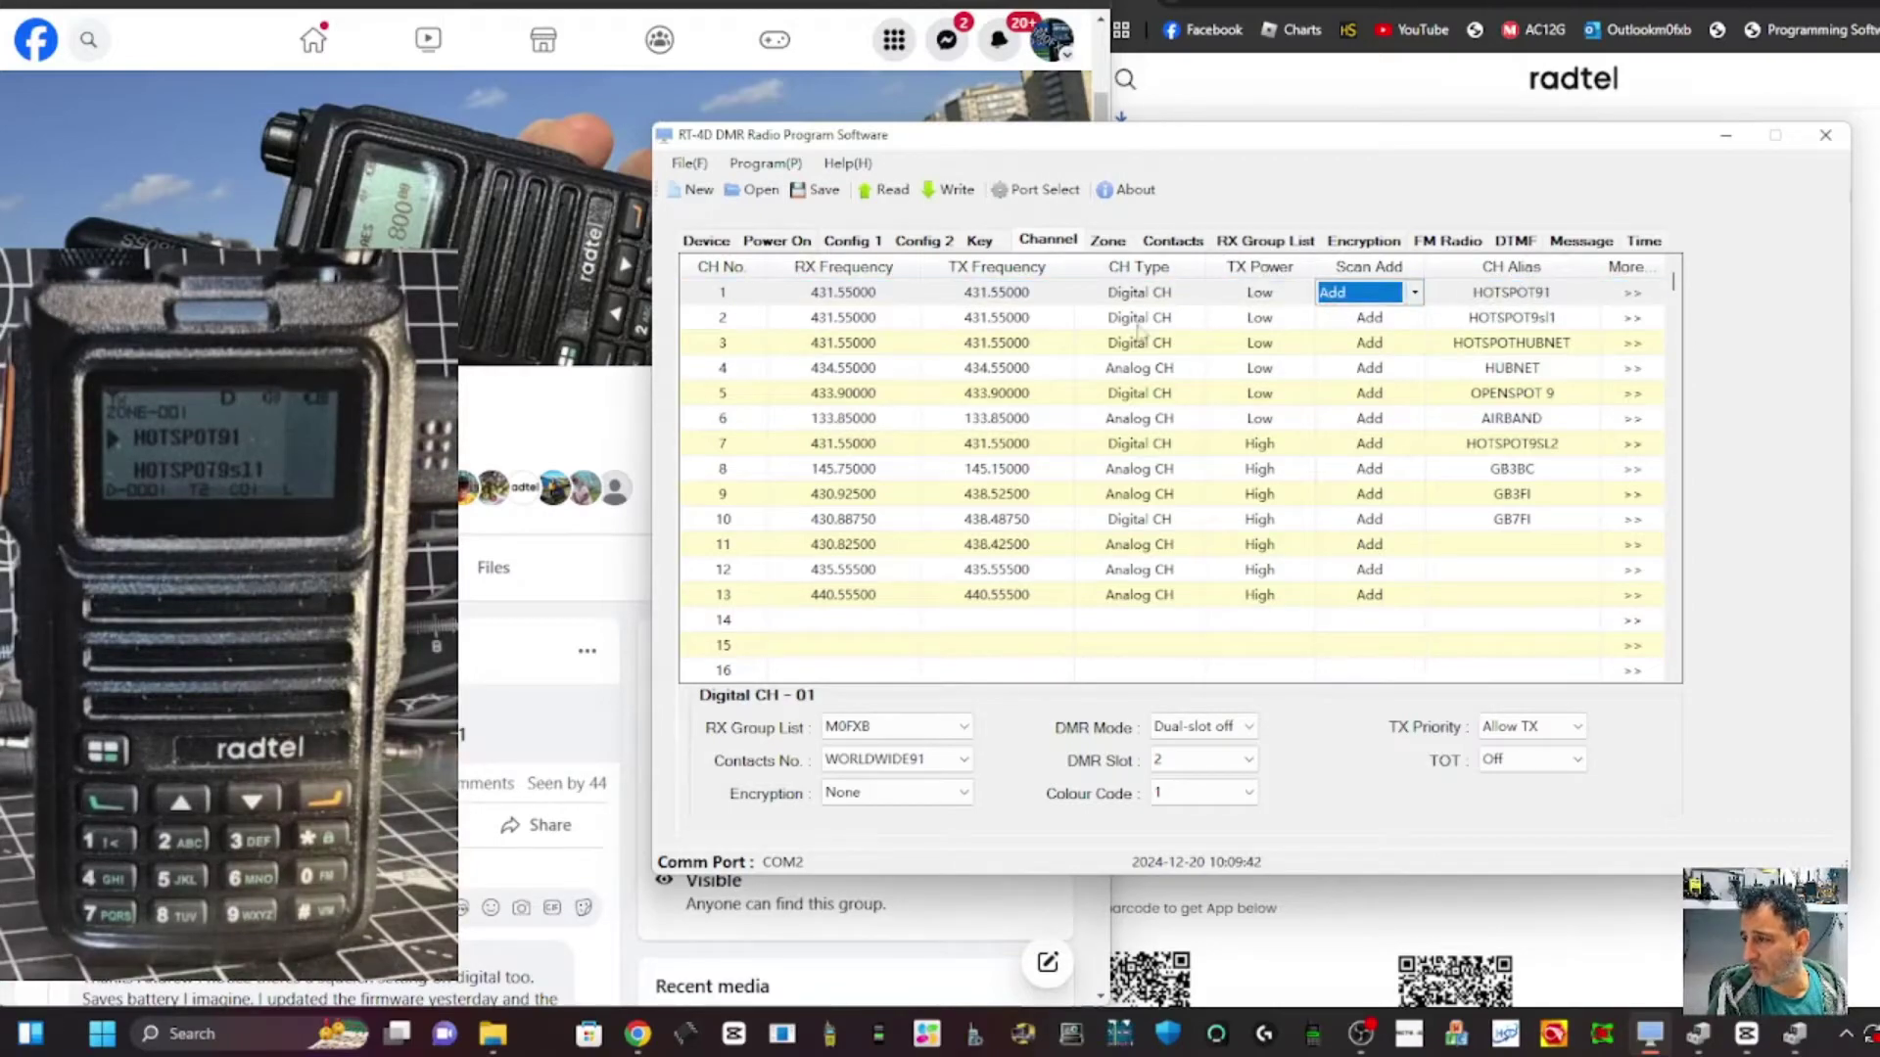
click(1174, 244)
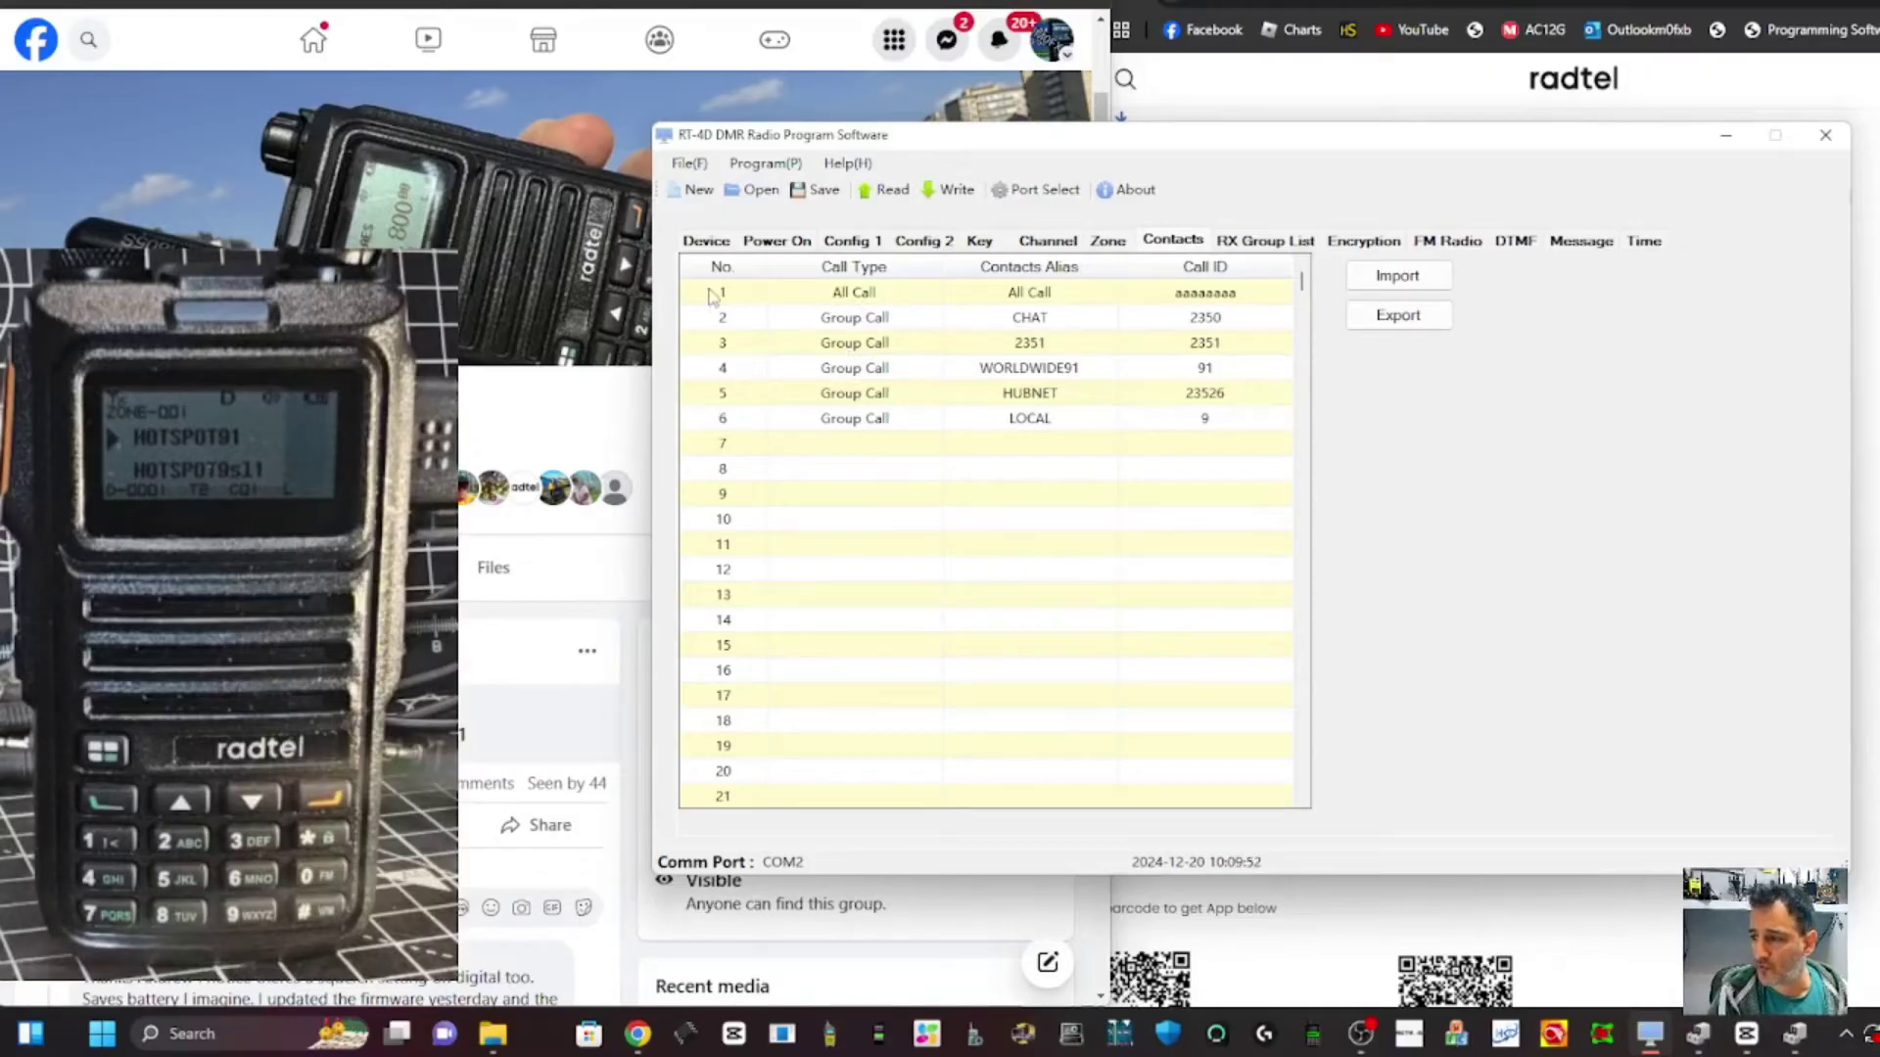
Fill contact row 7 as a Group Call with alias CHAT2 and Call ID 2352
click(896, 450)
click(896, 453)
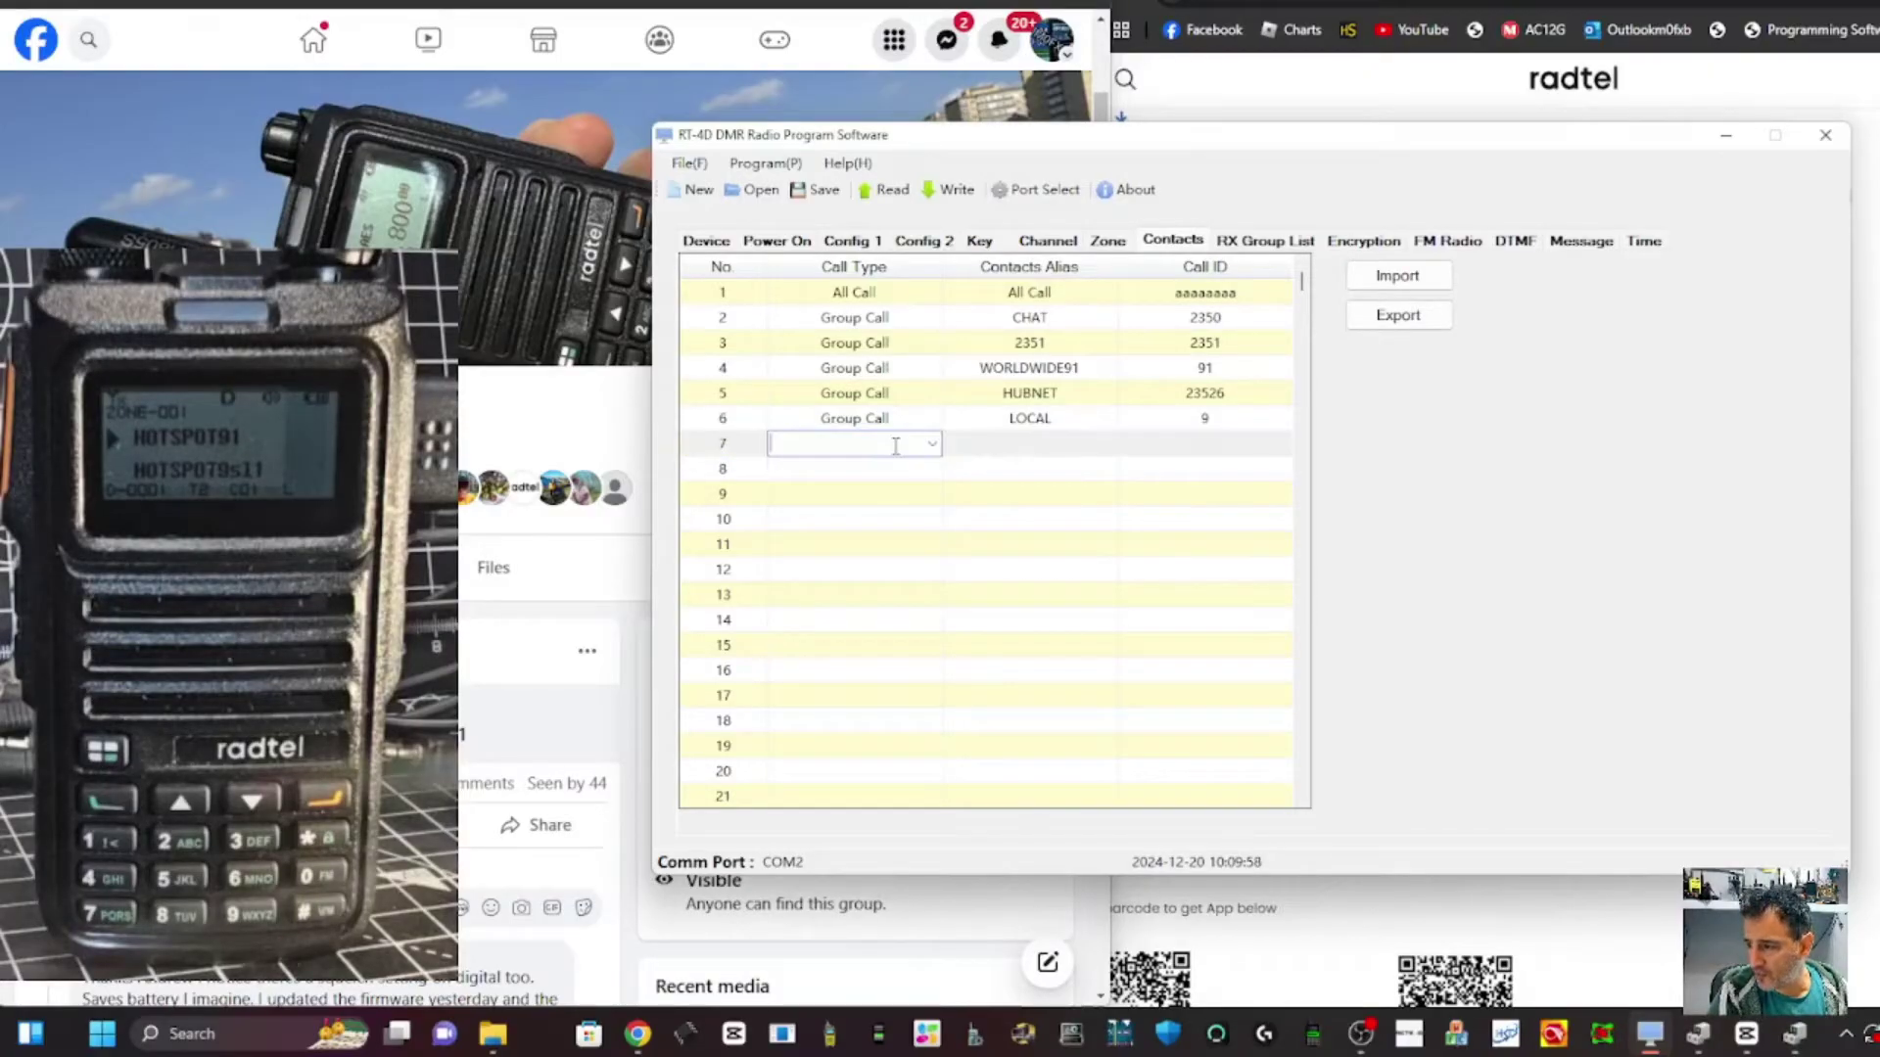
click(933, 446)
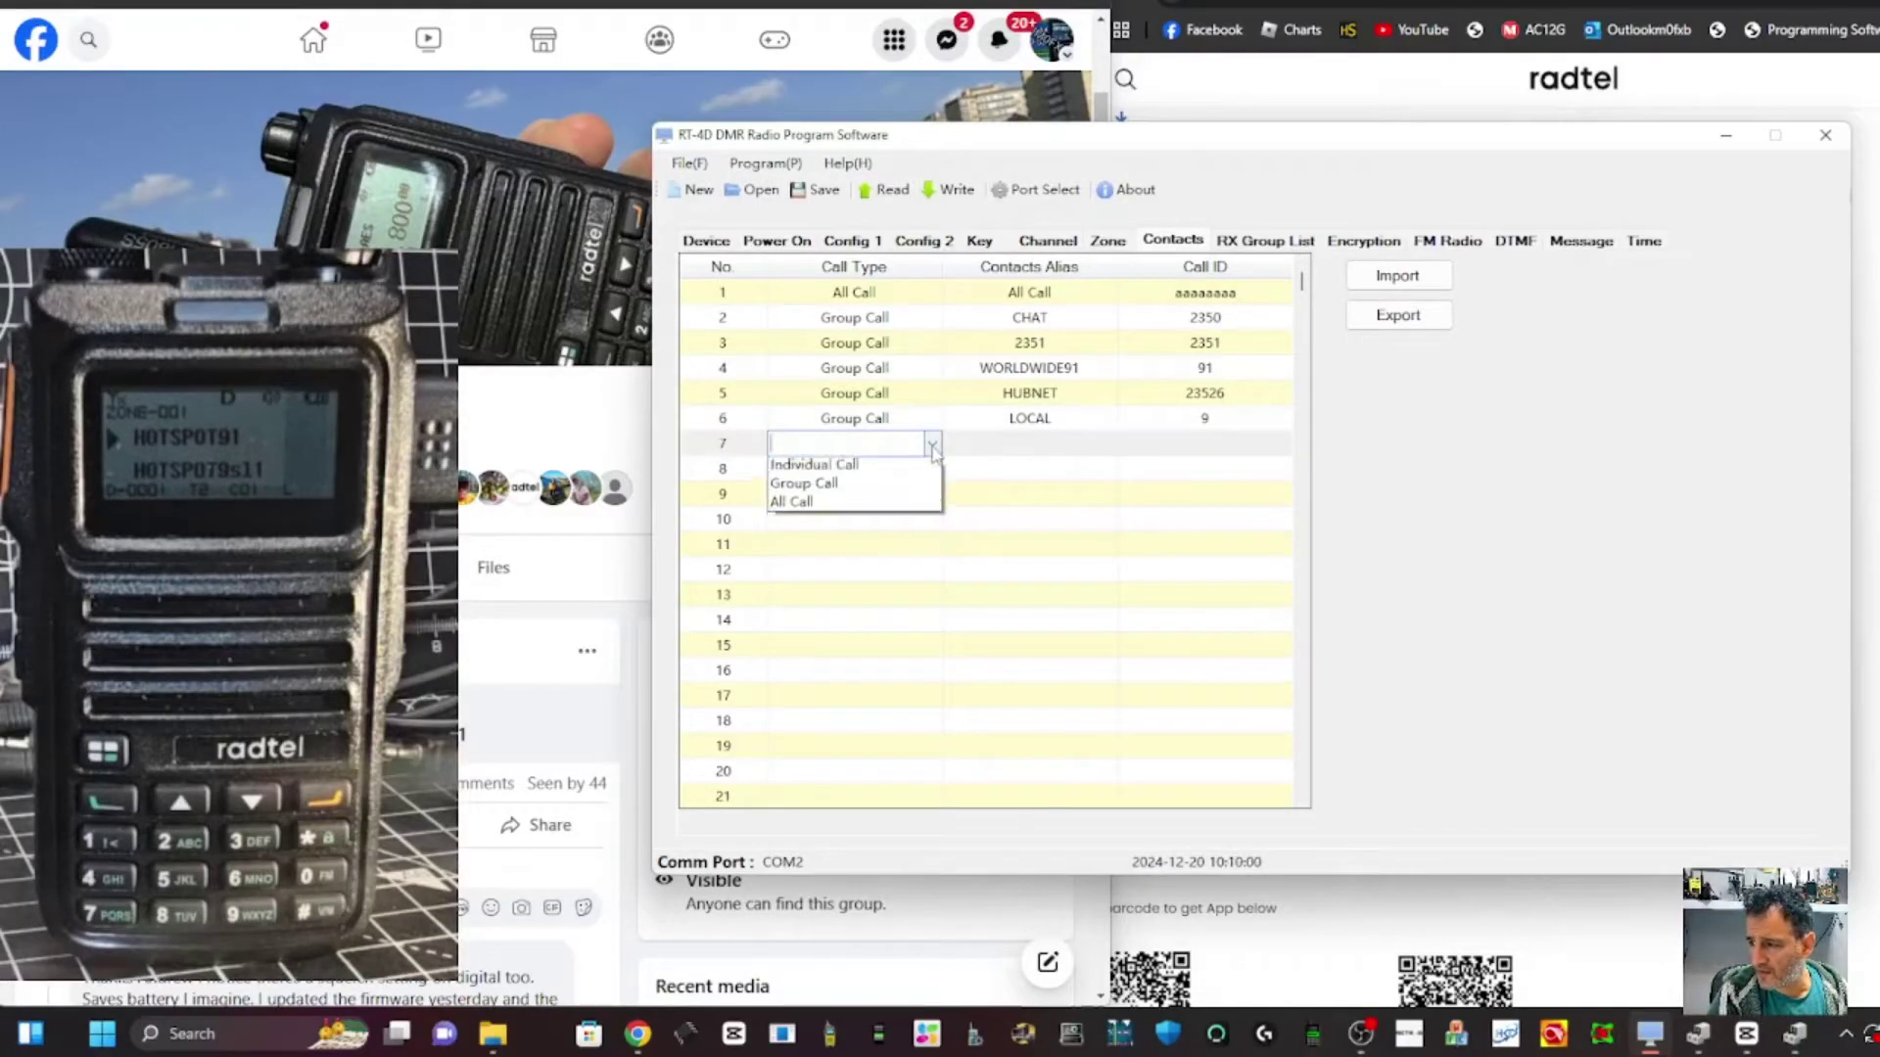
click(875, 486)
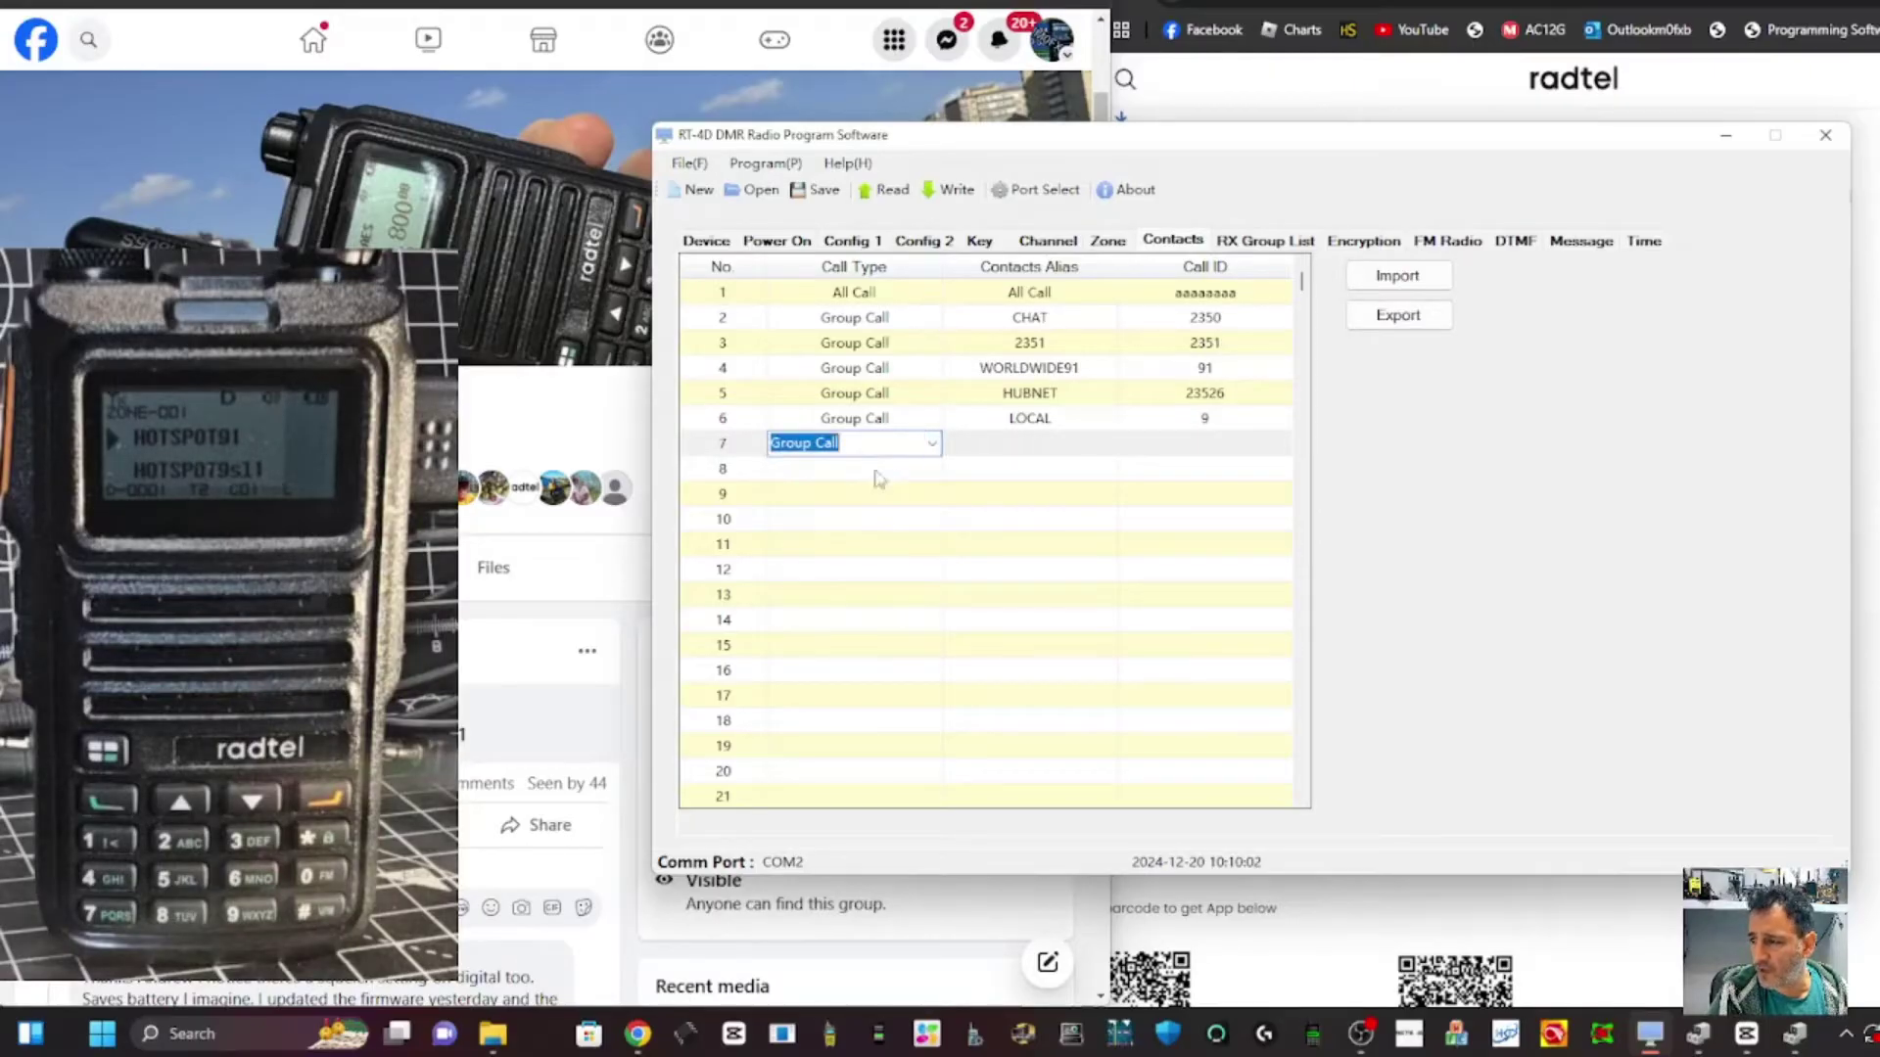
click(1023, 446)
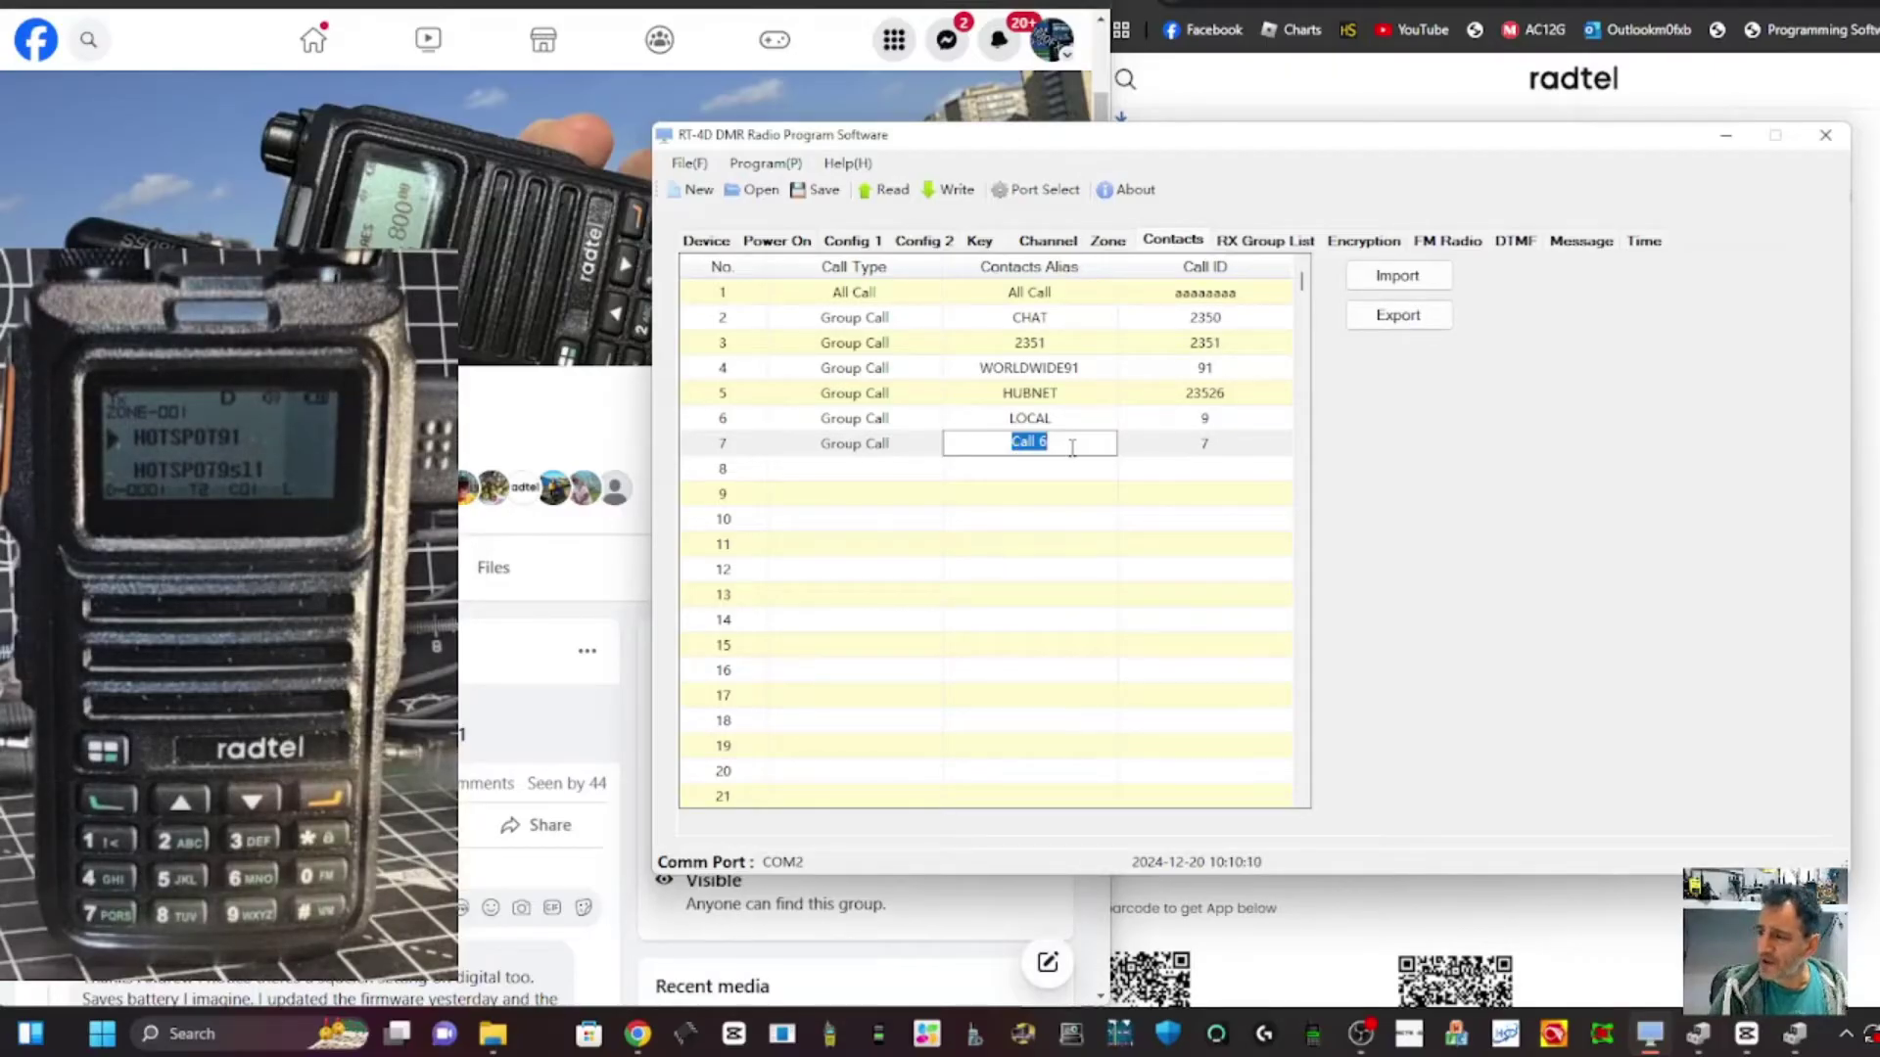
text(CHAT2)
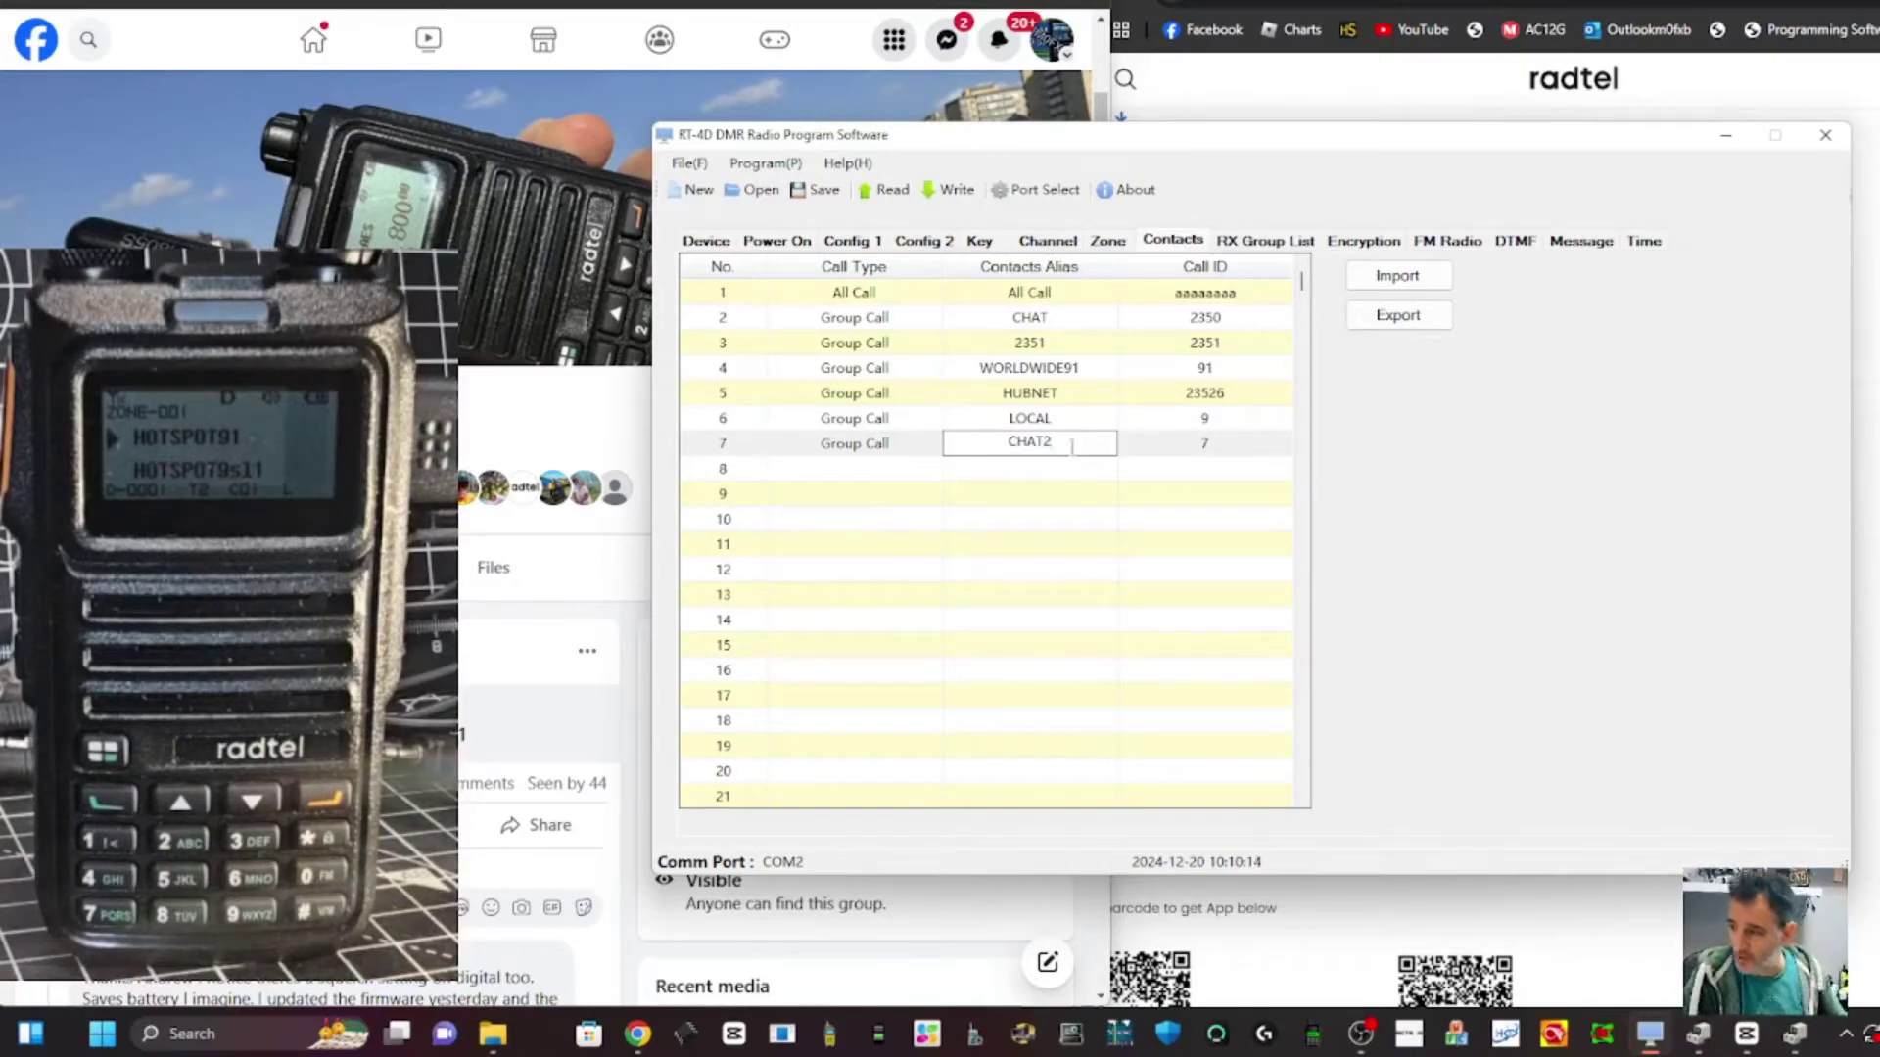
click(1206, 443)
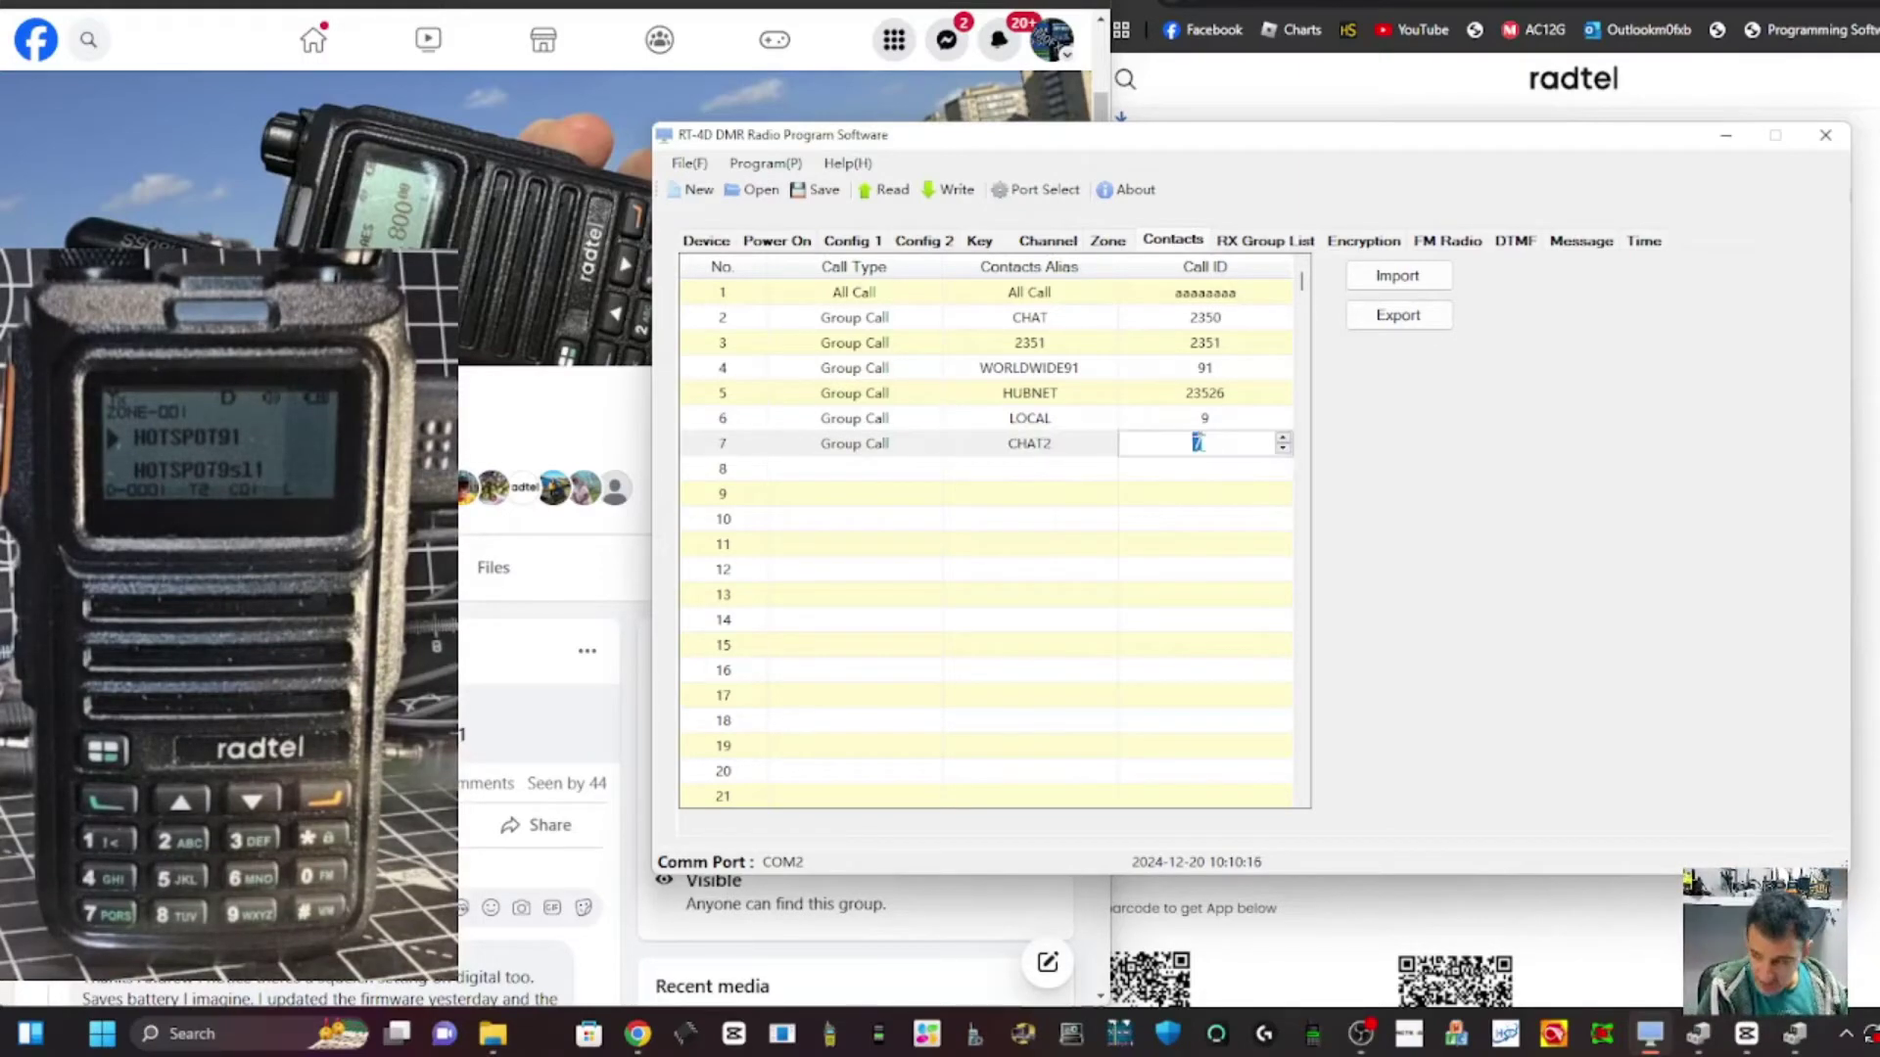
text(2352)
click(987, 471)
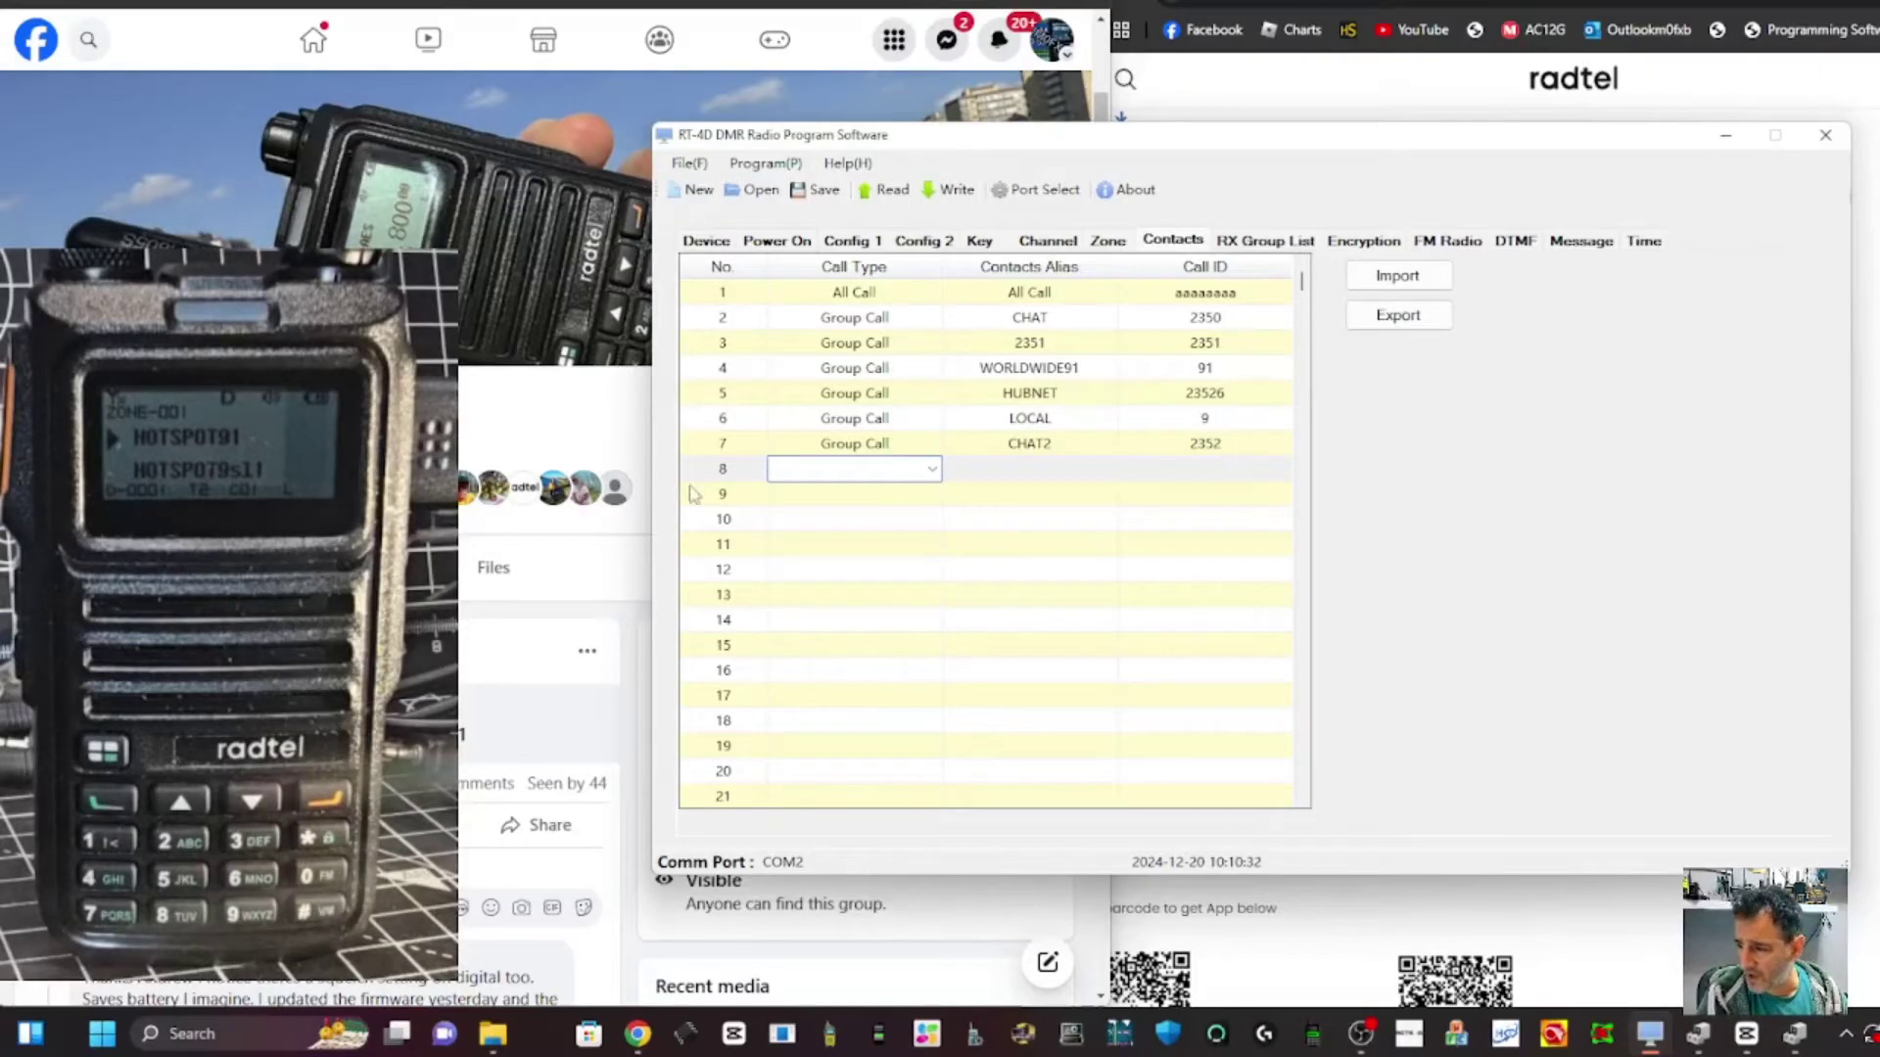
Back on the channel list, view channel 1's contact choices and keep WORLDWIDE91
click(1047, 243)
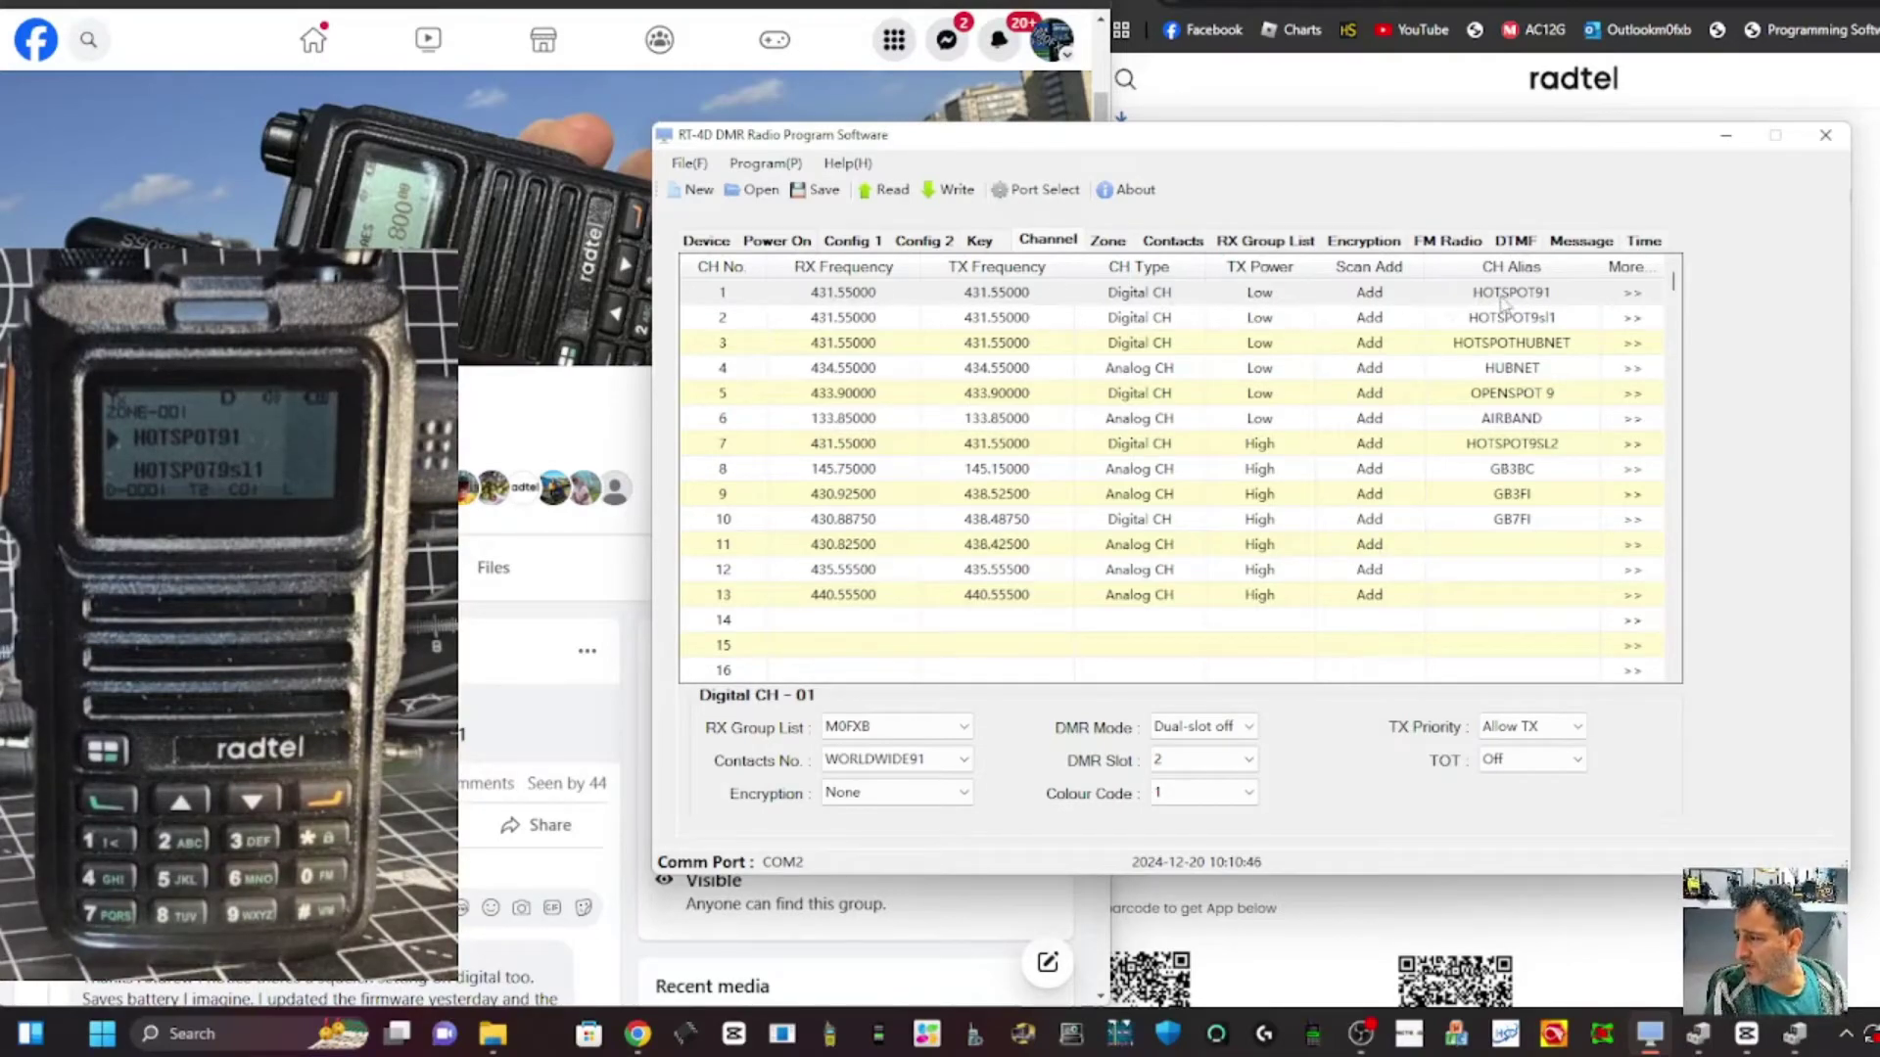
click(1299, 293)
click(1300, 296)
click(1341, 300)
click(1343, 298)
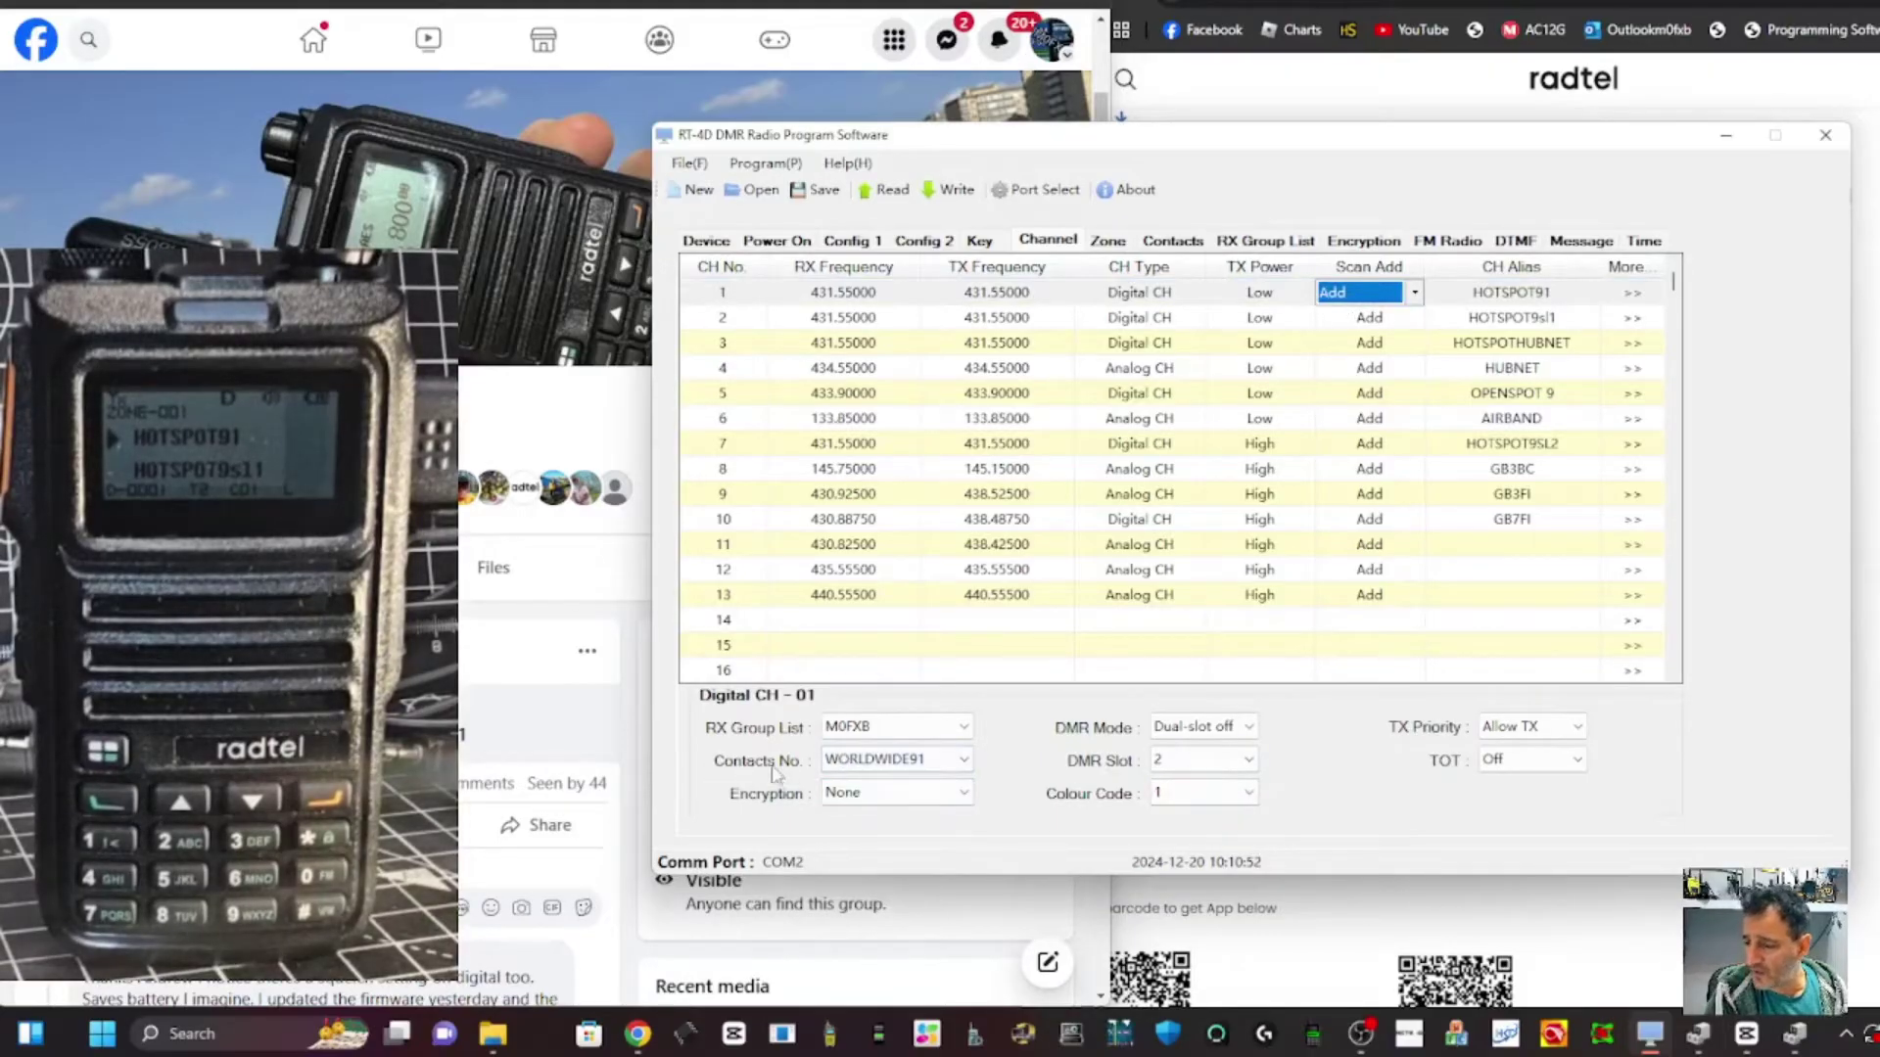
click(910, 771)
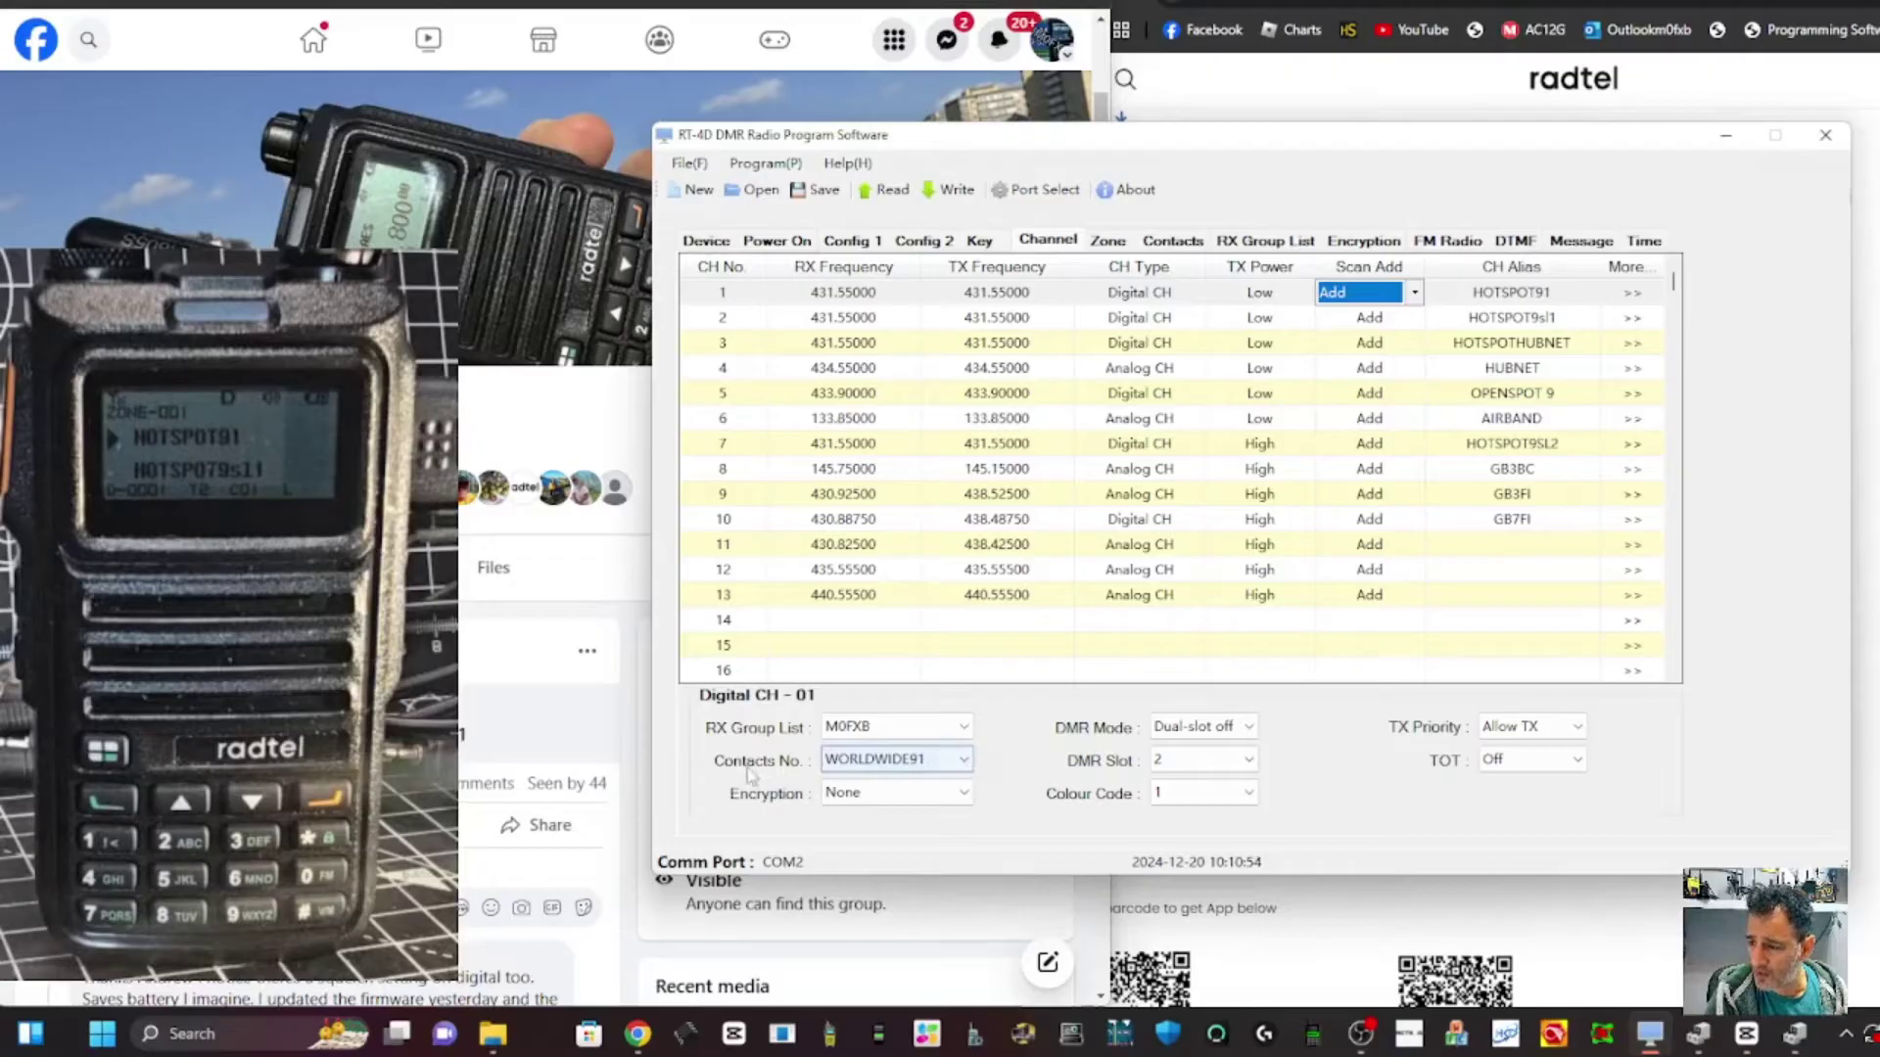
click(967, 761)
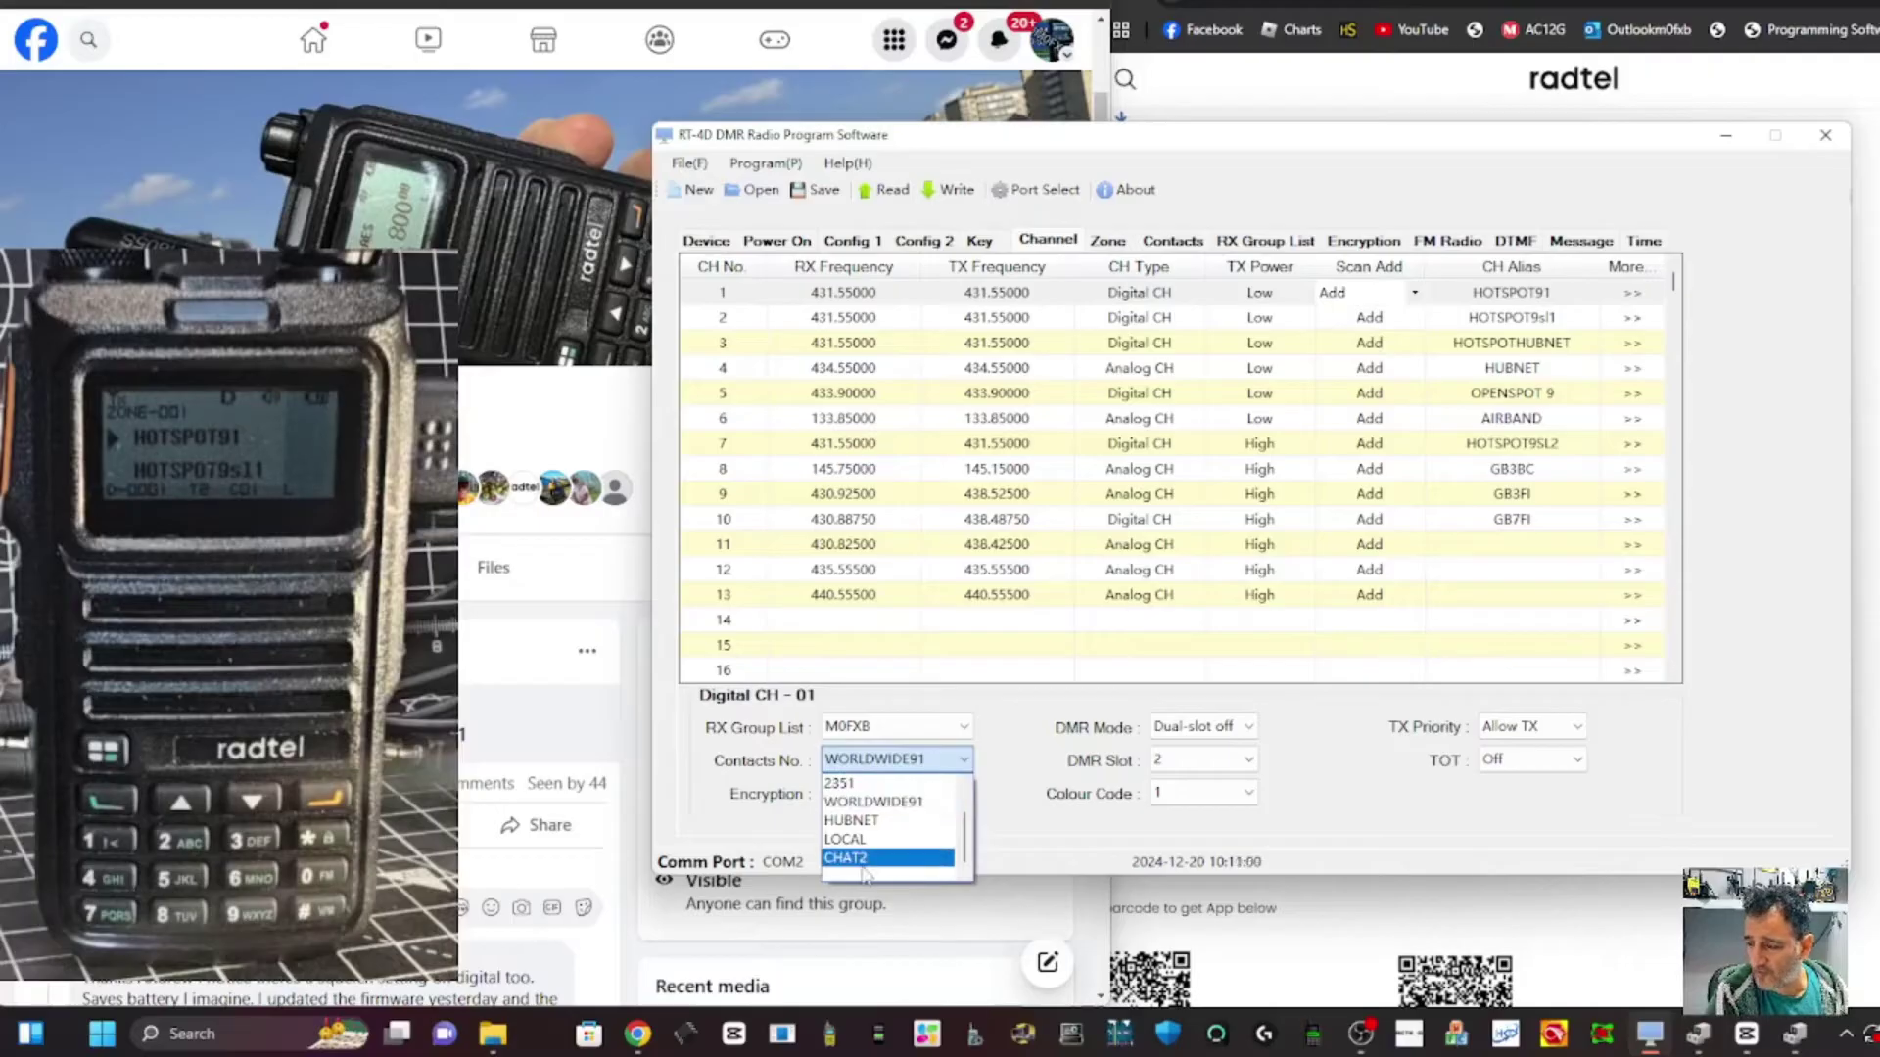
click(907, 770)
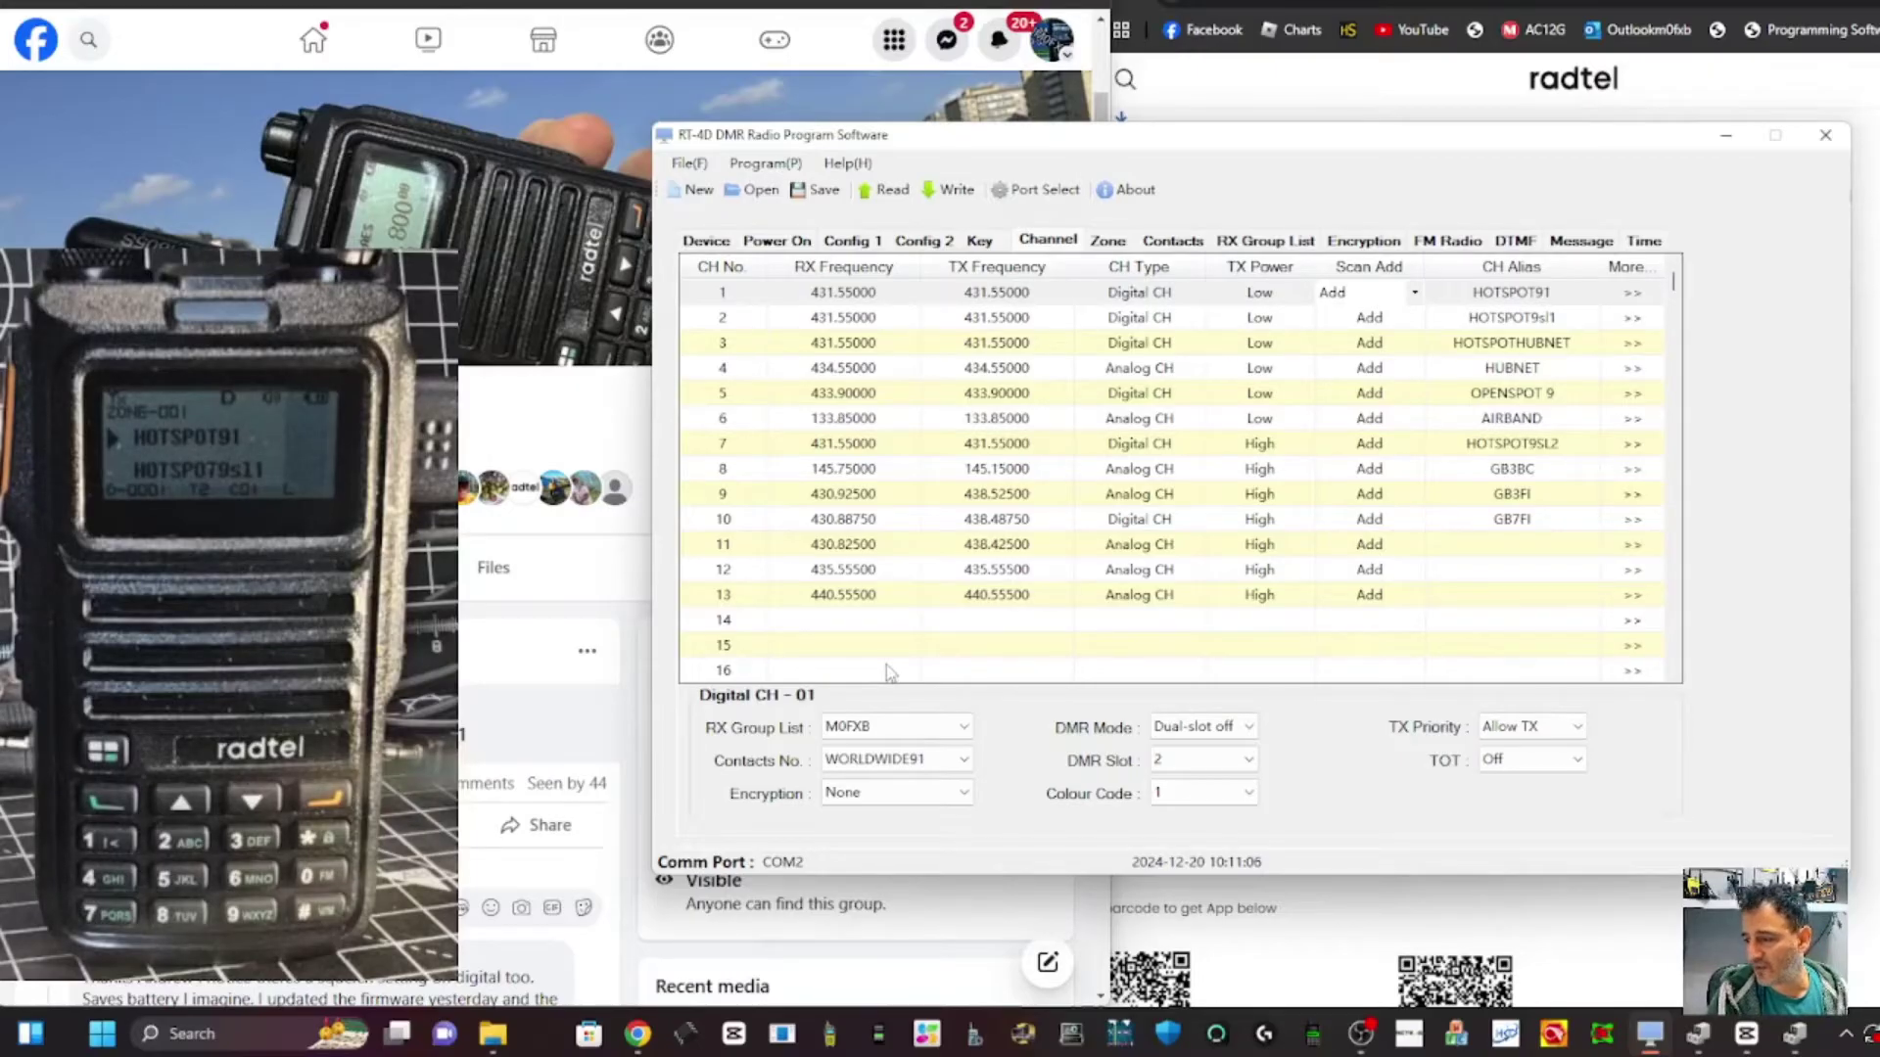
Keep M0FXB as channel 1's RX group list, then open the RX Group List page
click(966, 729)
click(965, 730)
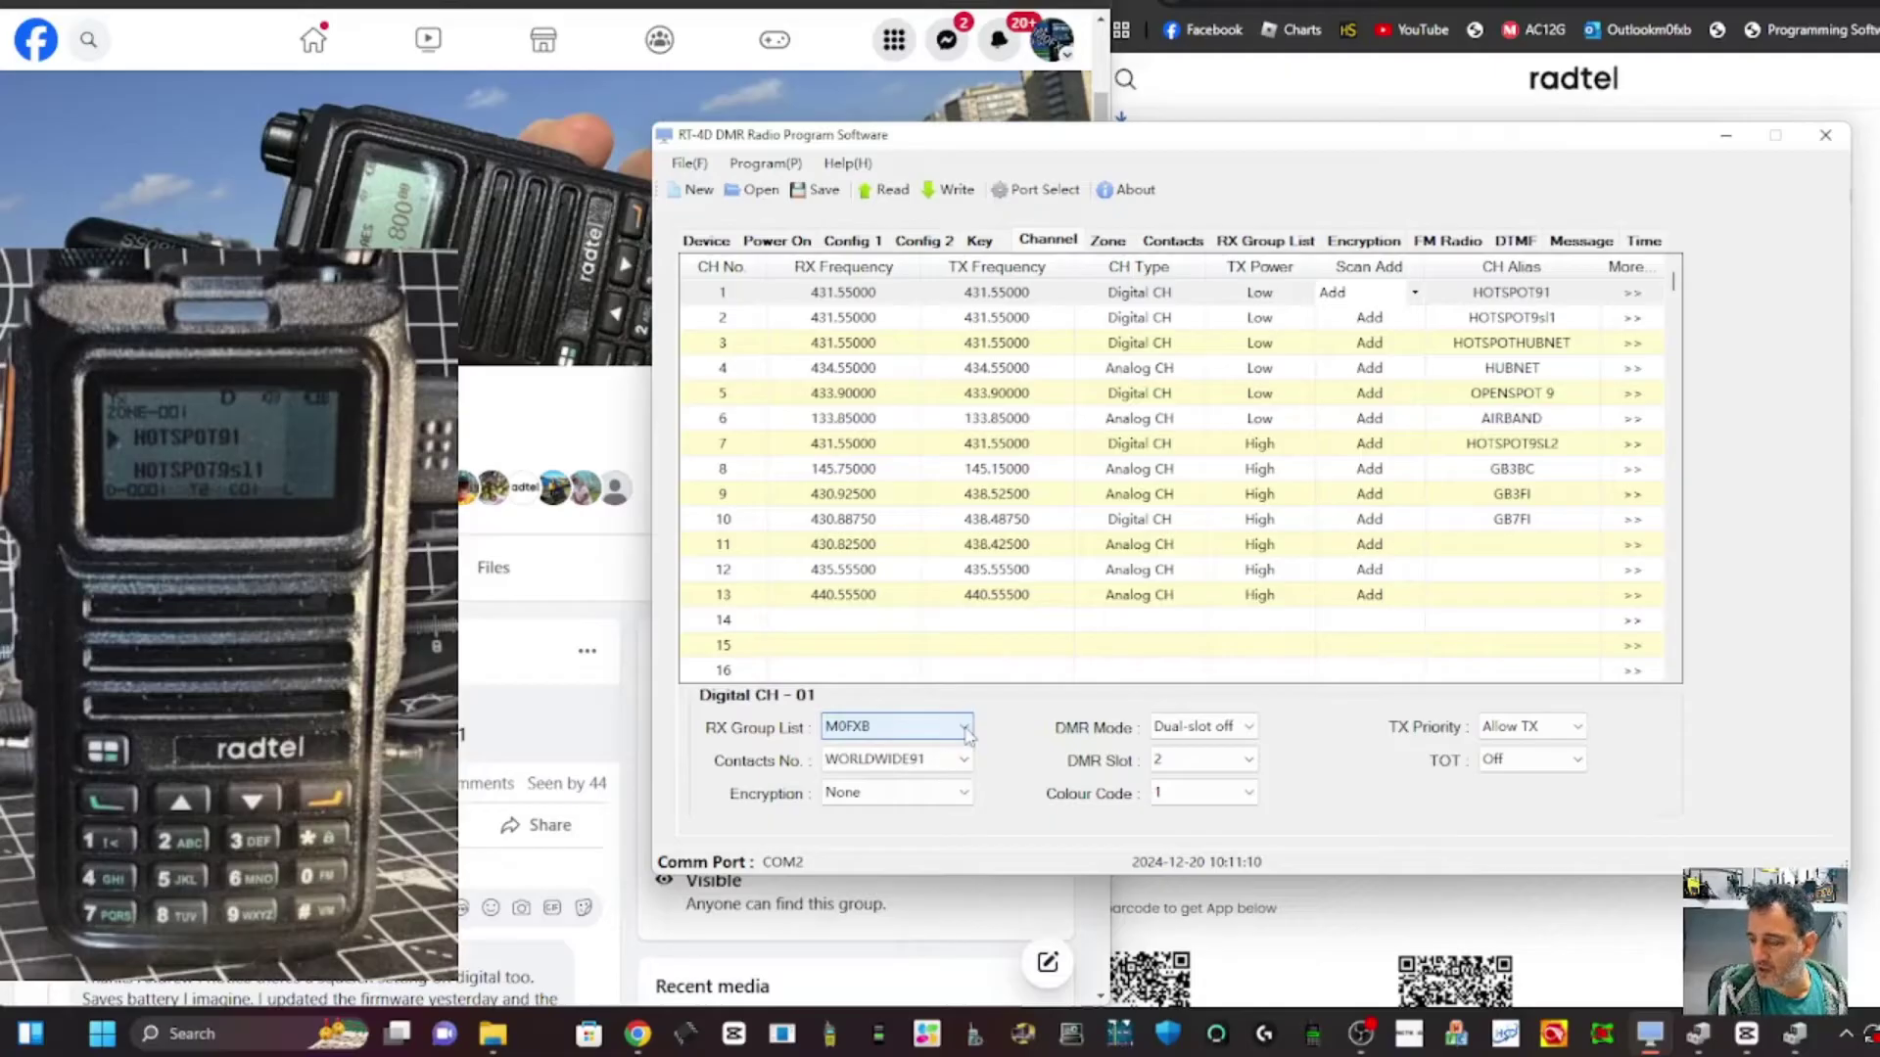
click(966, 729)
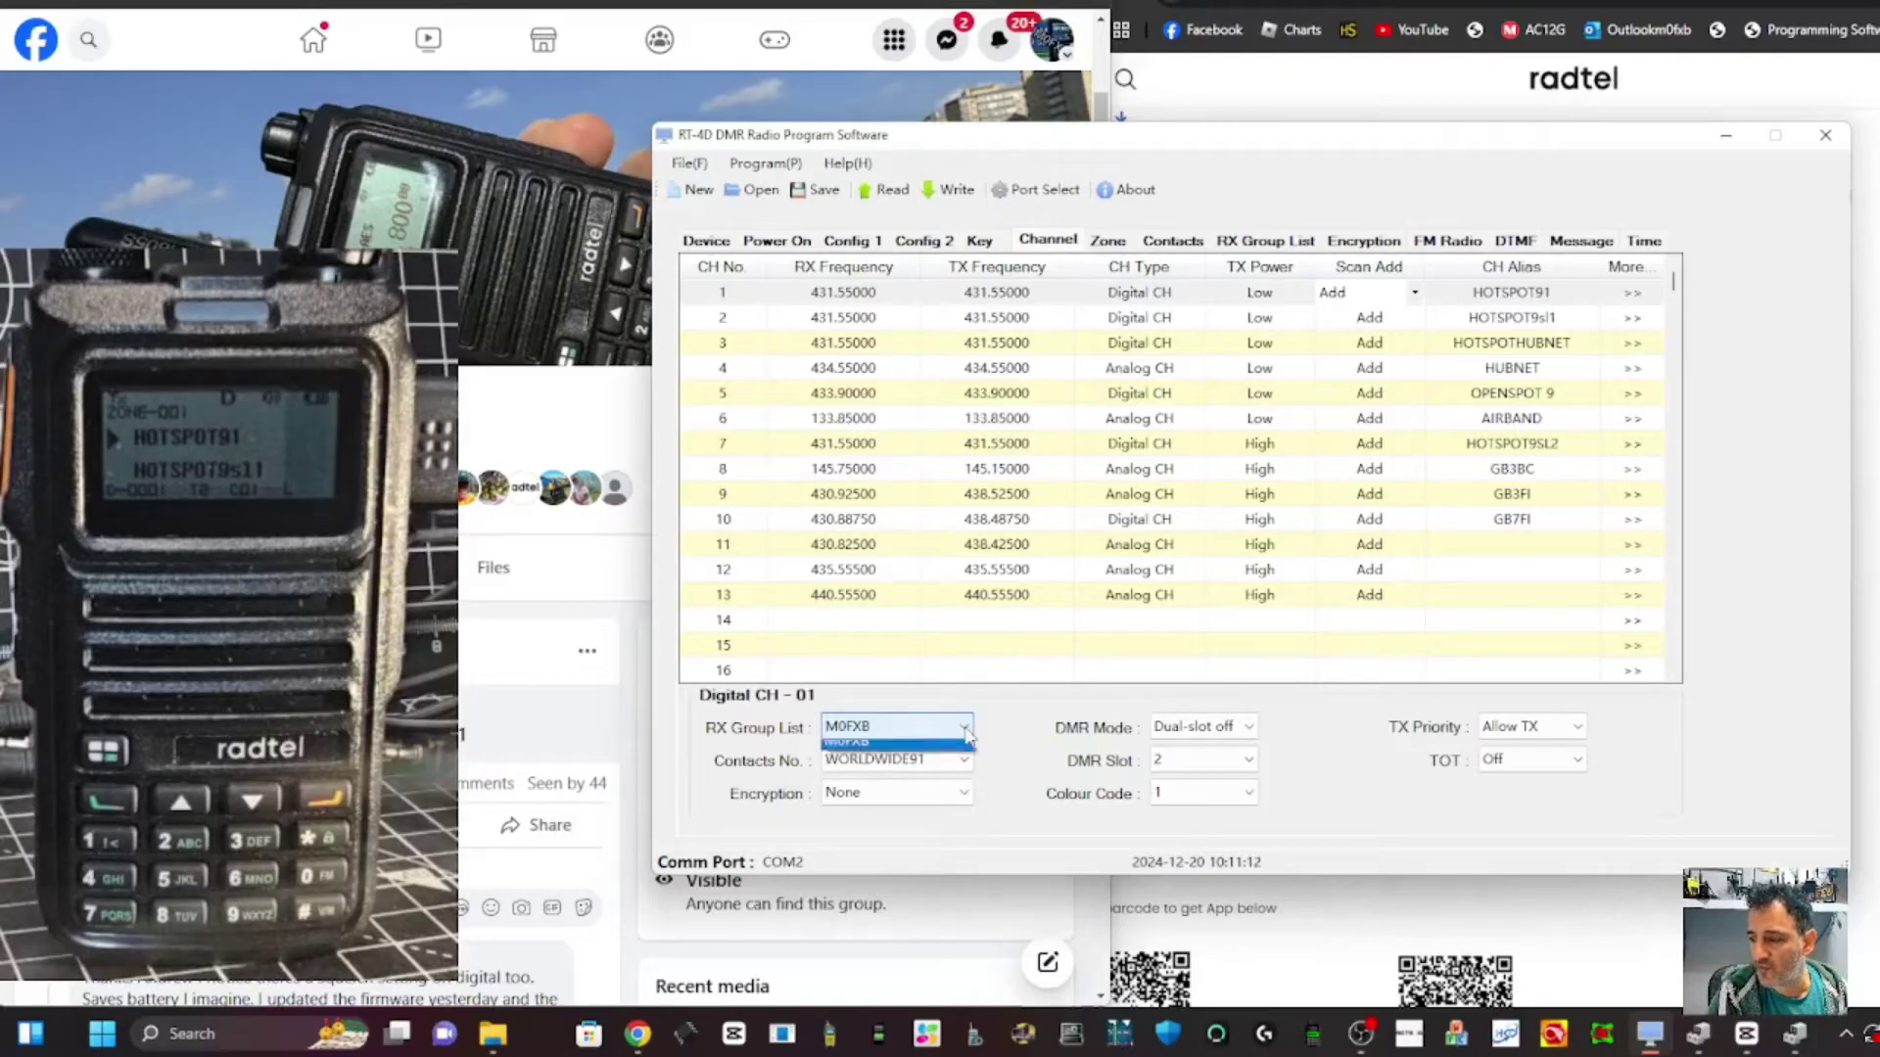
click(966, 729)
click(965, 729)
click(965, 730)
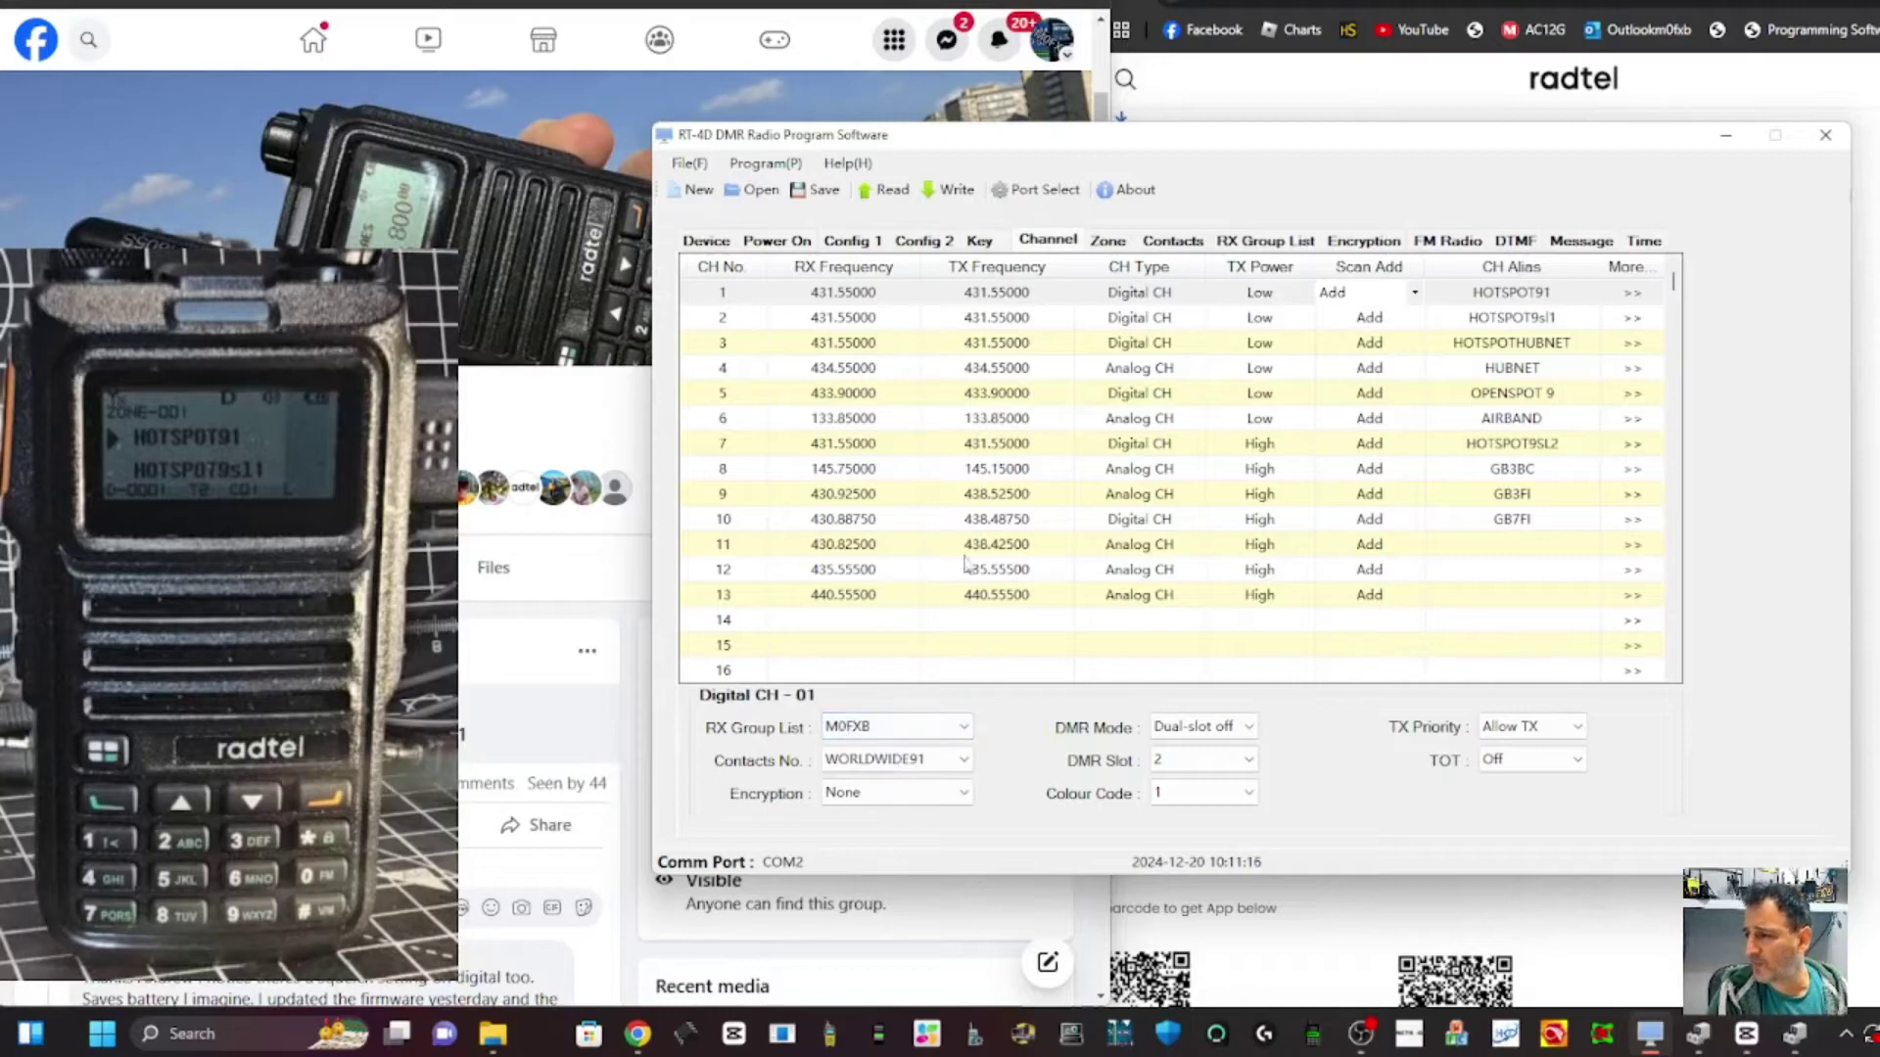
click(1258, 247)
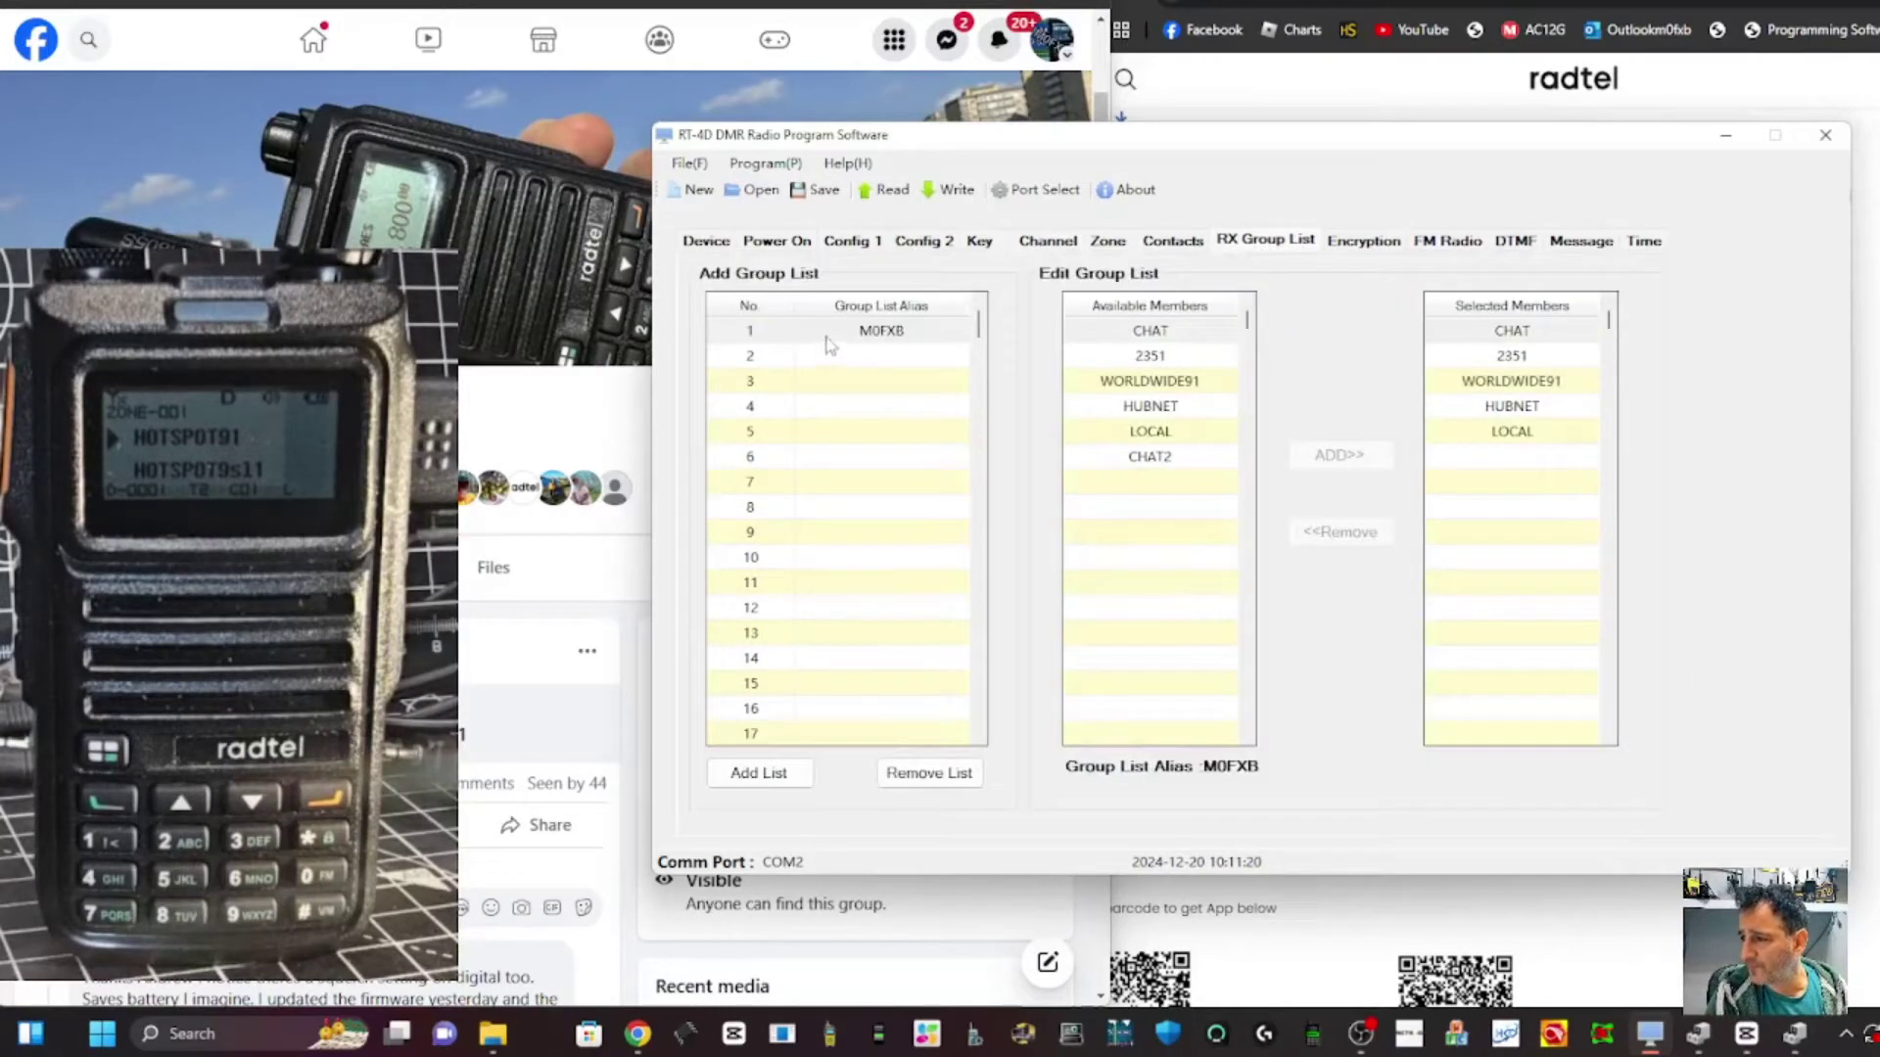
Add CHAT2 as the sixth member of the M0FXB group, then double-check the contacts list
double_click(812, 333)
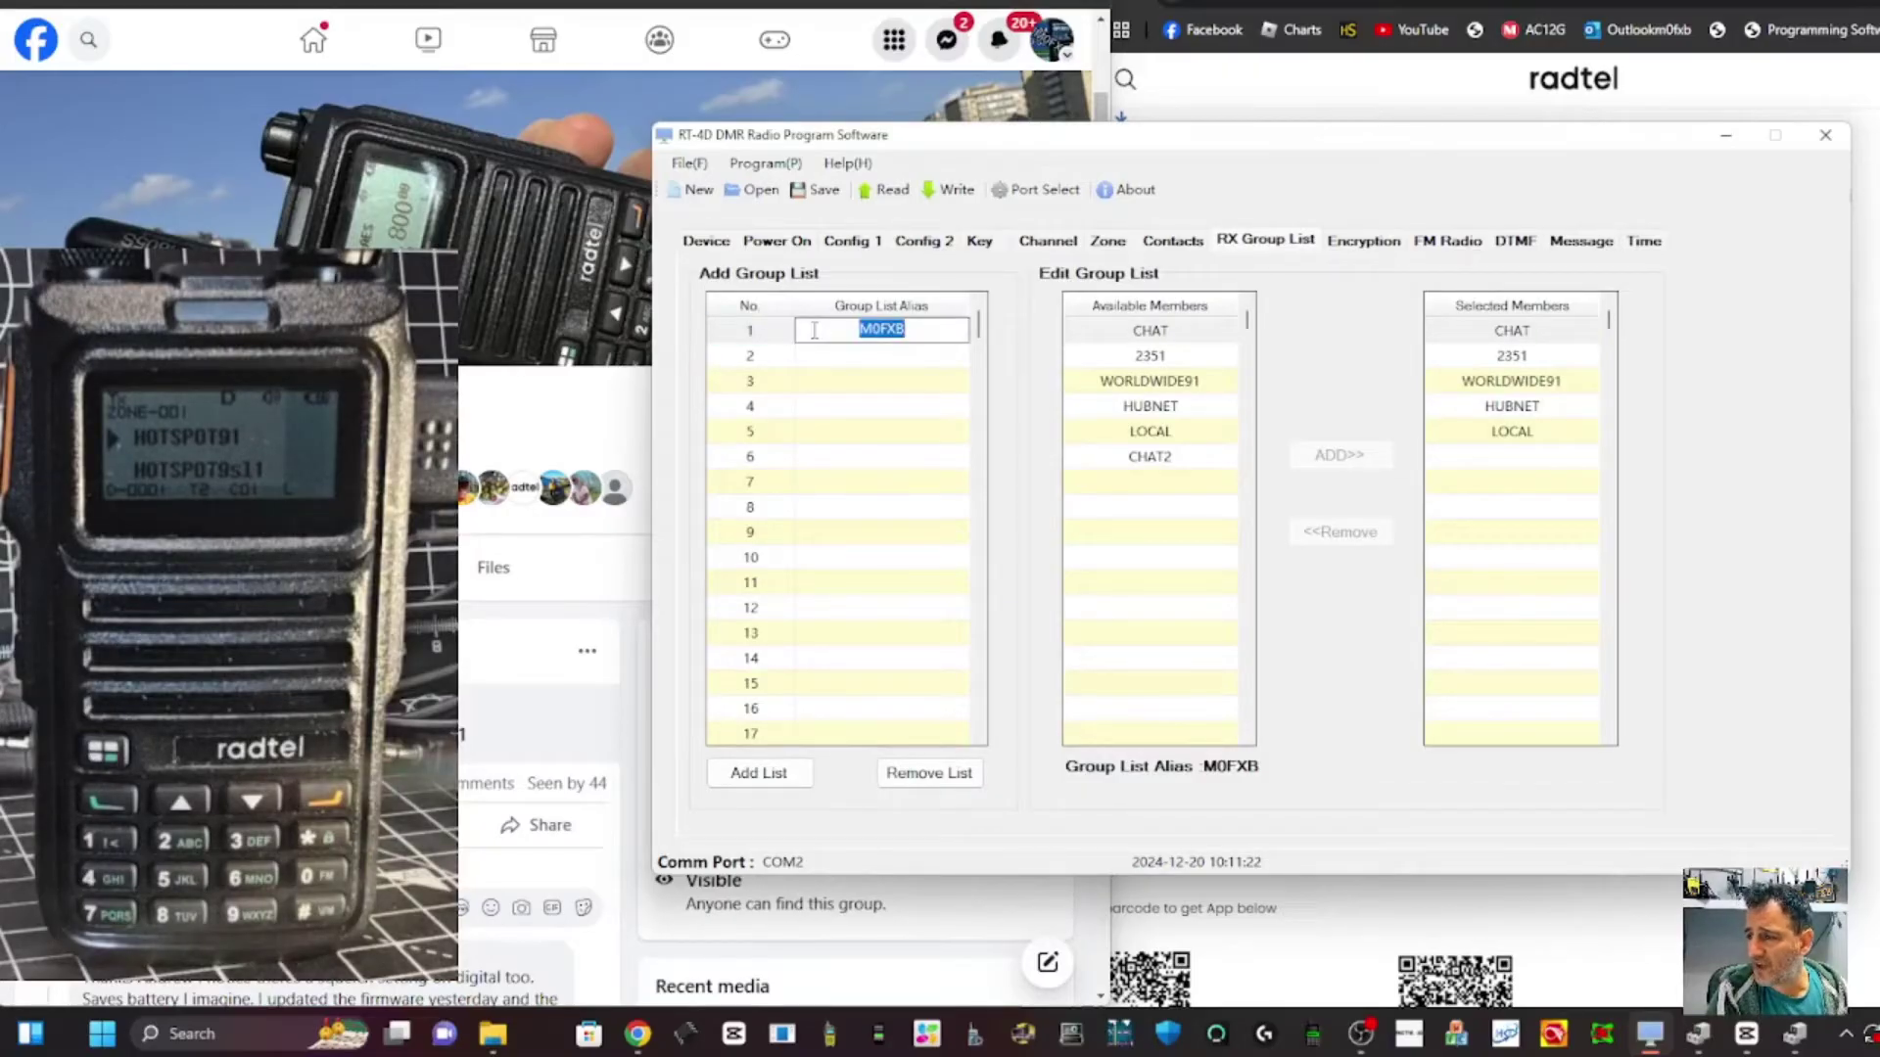
click(1117, 336)
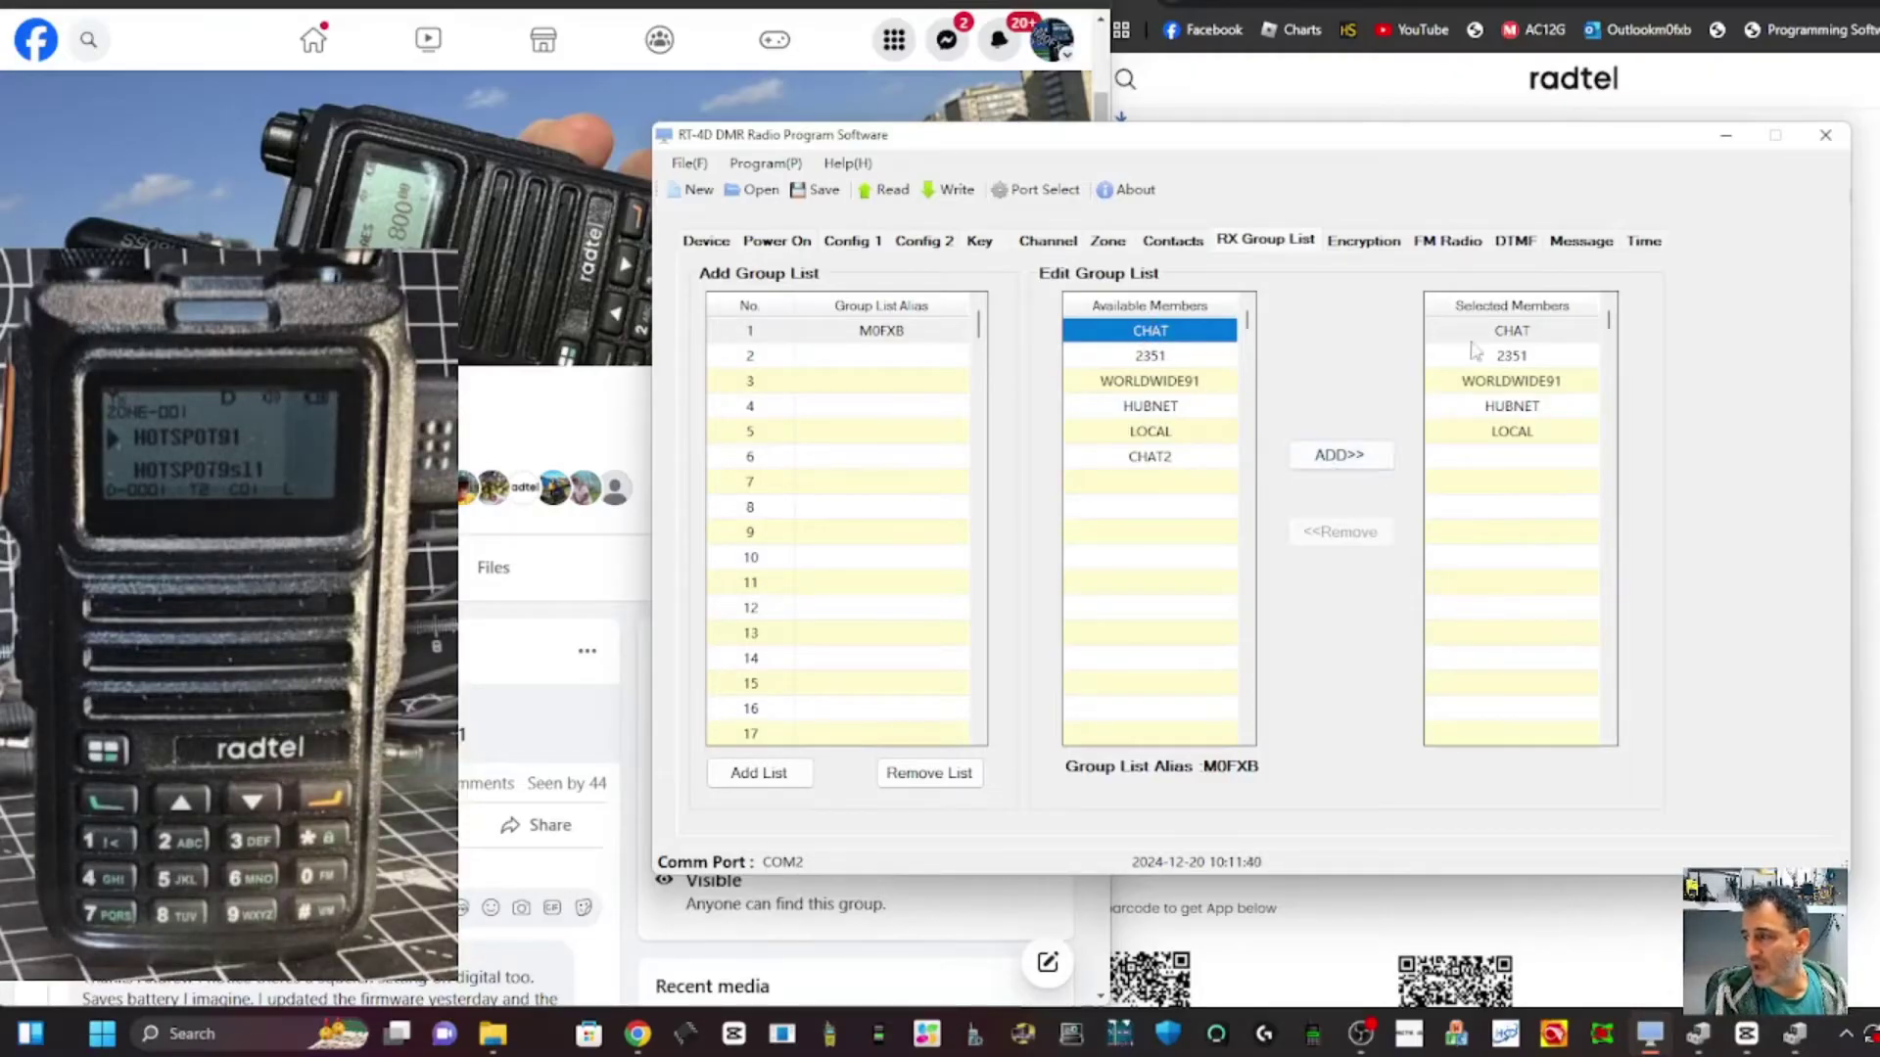
click(1156, 458)
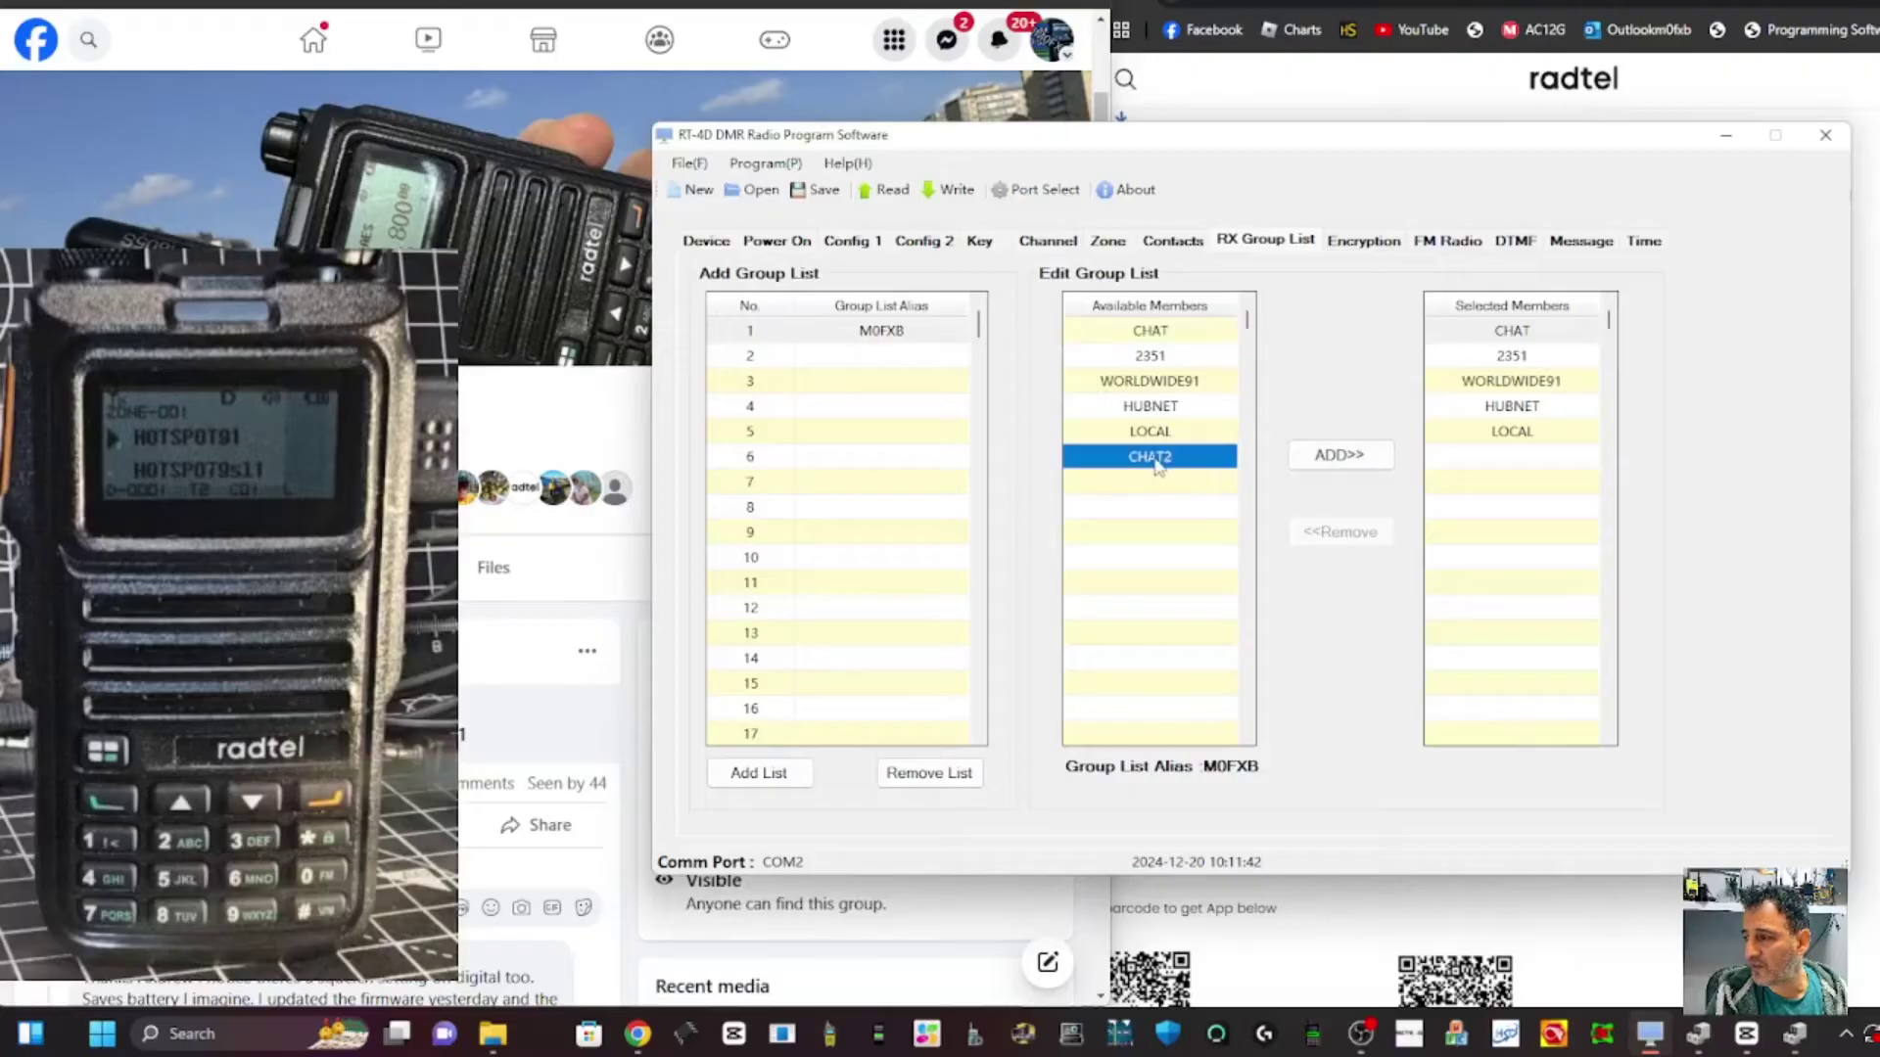
click(1340, 456)
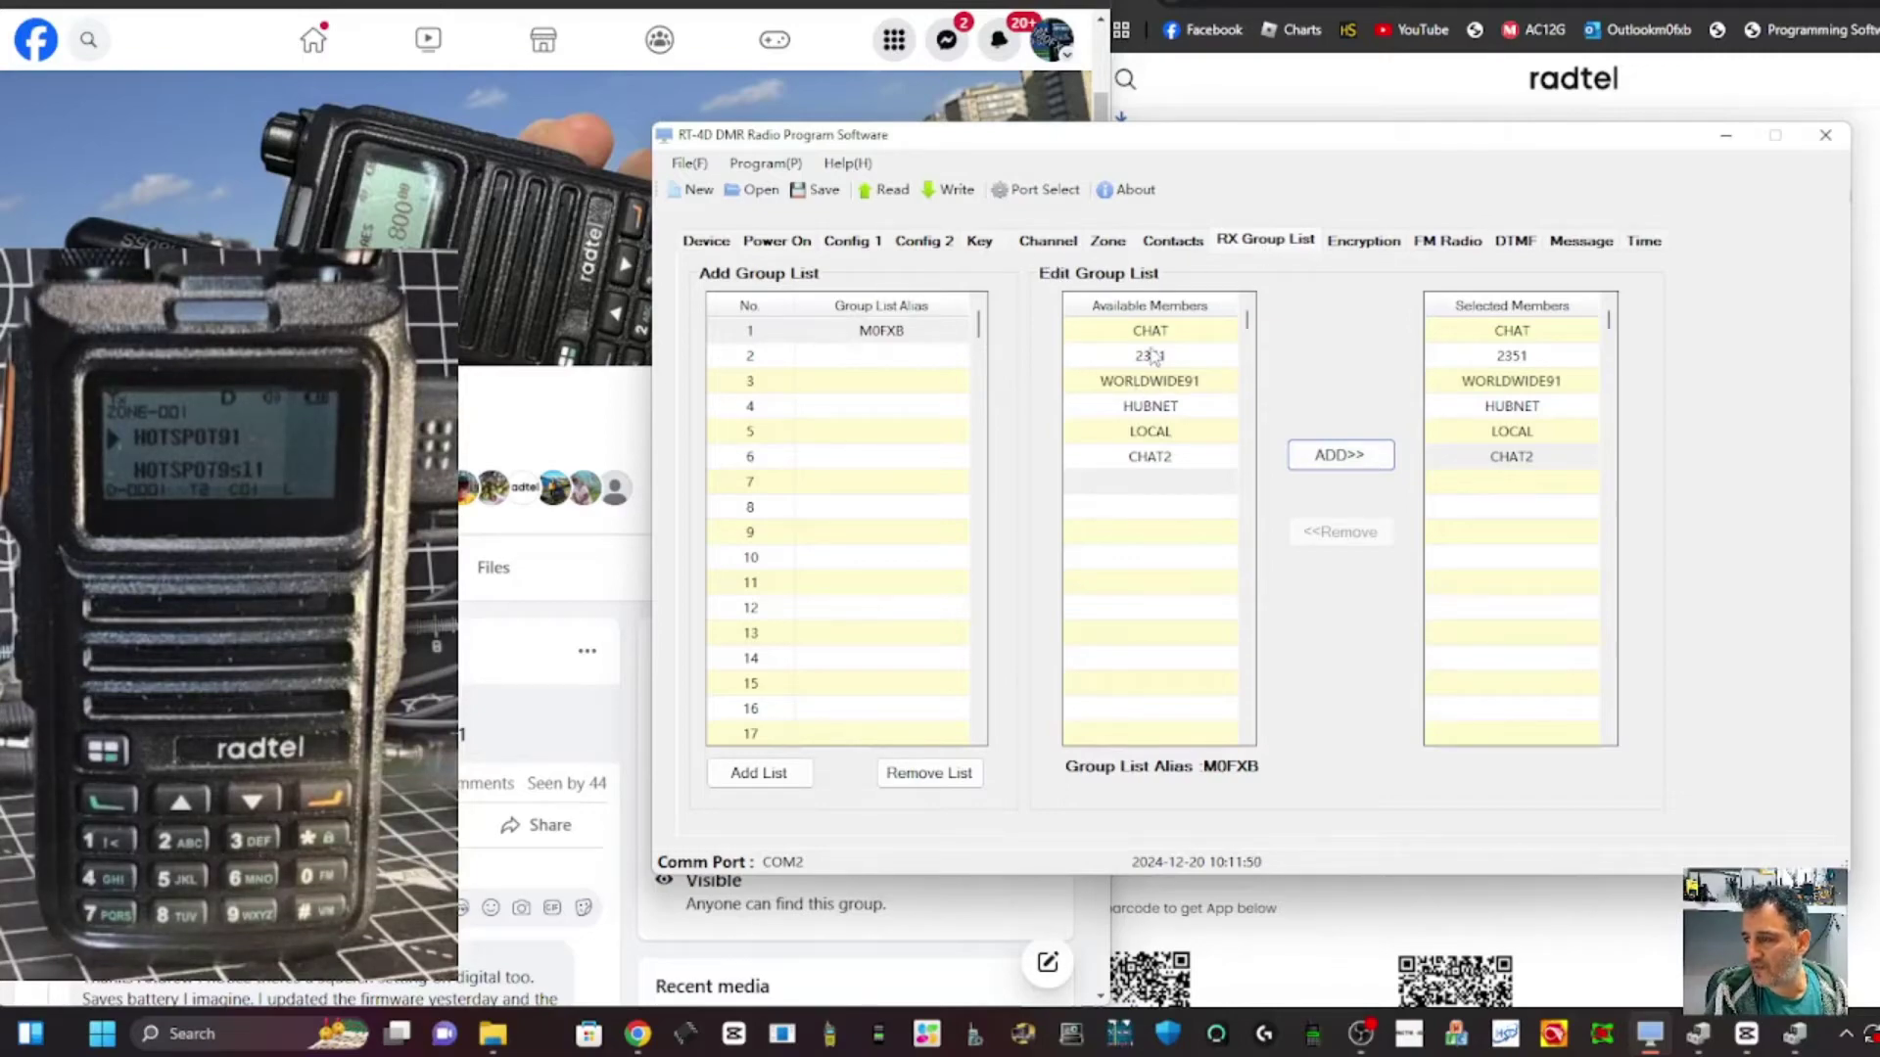
click(1173, 242)
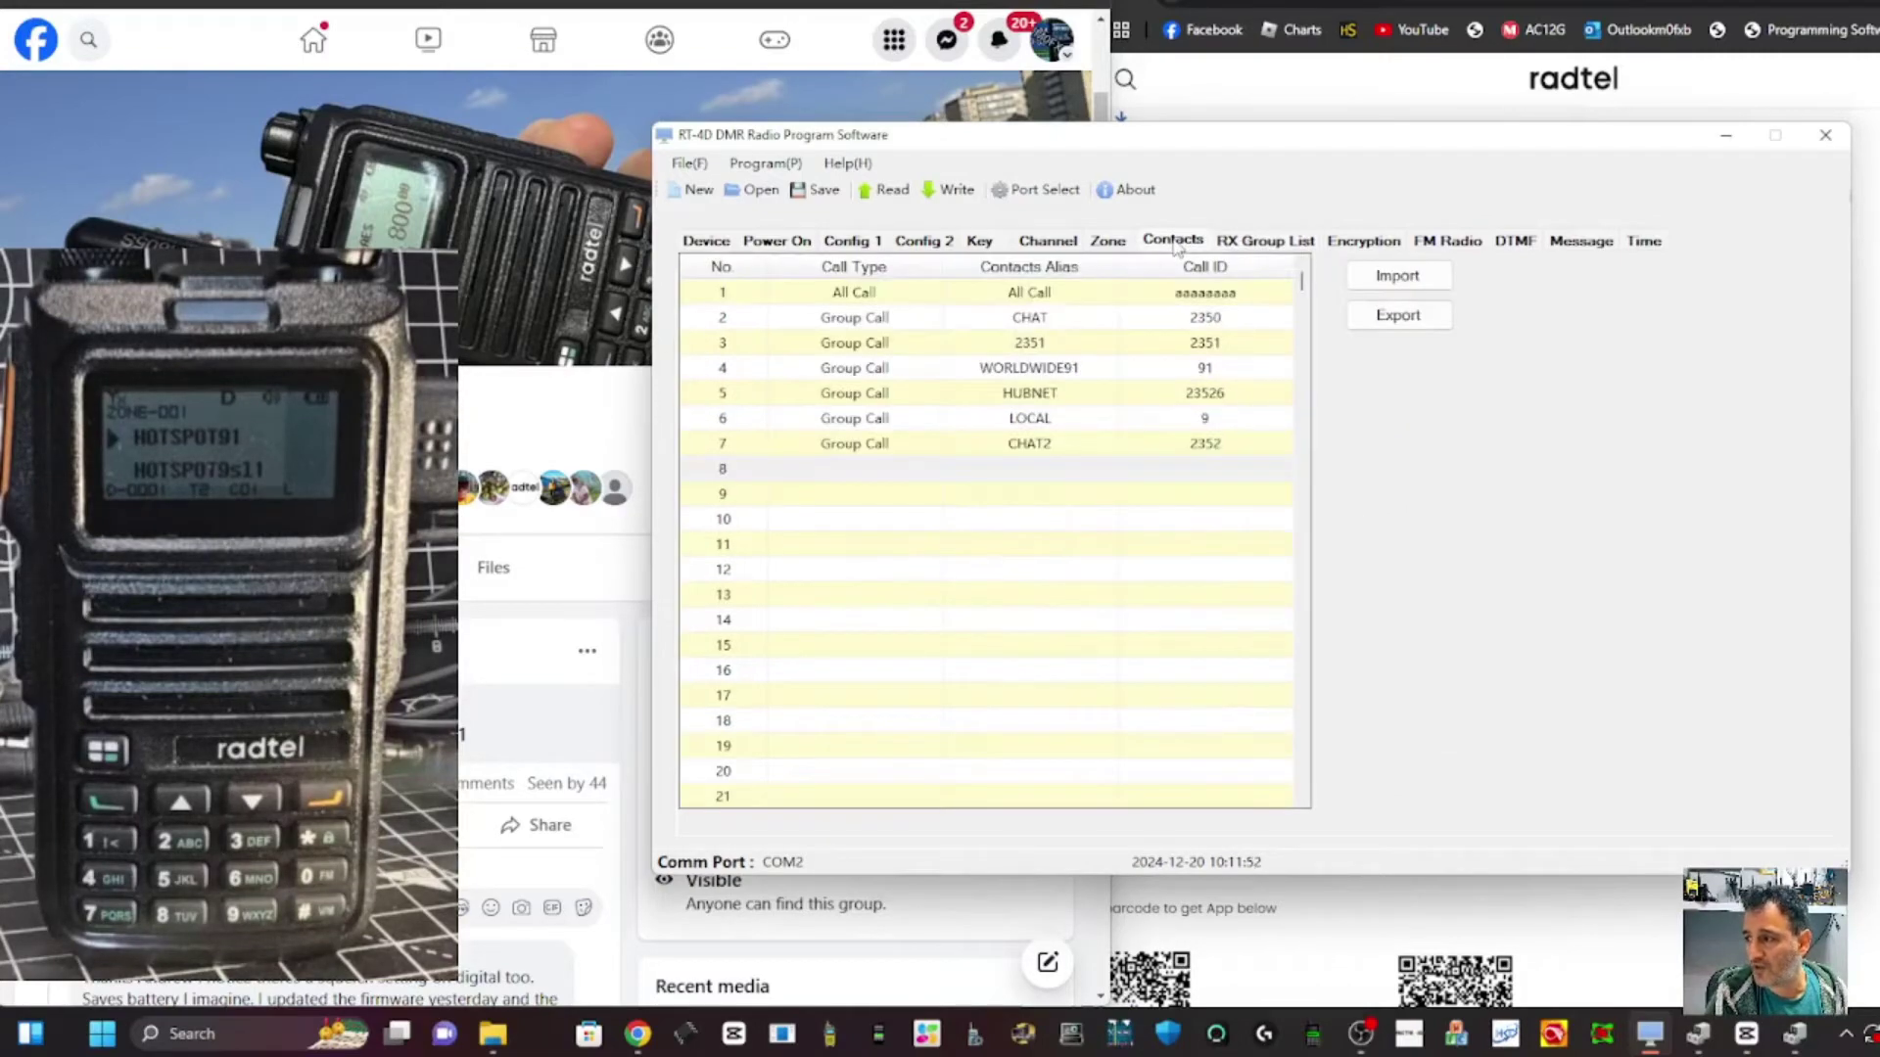
click(1235, 243)
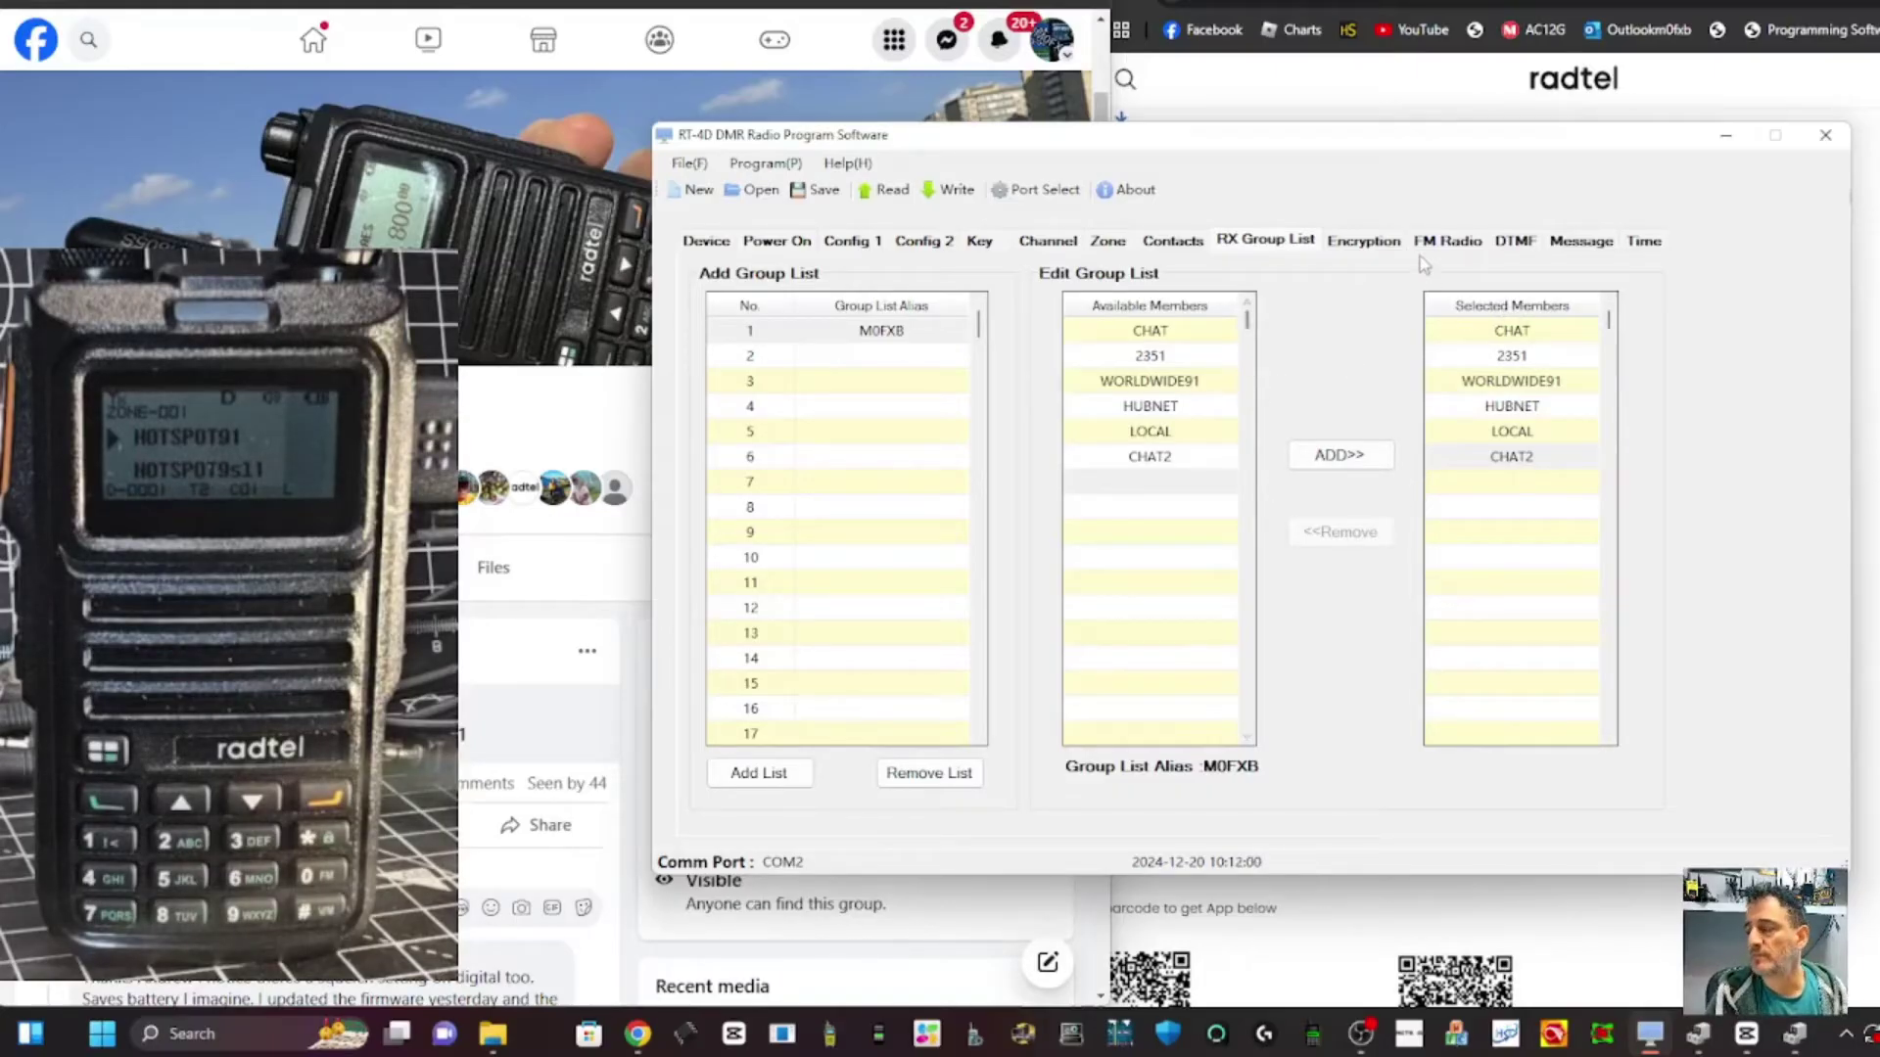
Edit channel 1's TX Frequency cell, then show the Zone page with MY HOTSPOTS
click(1047, 241)
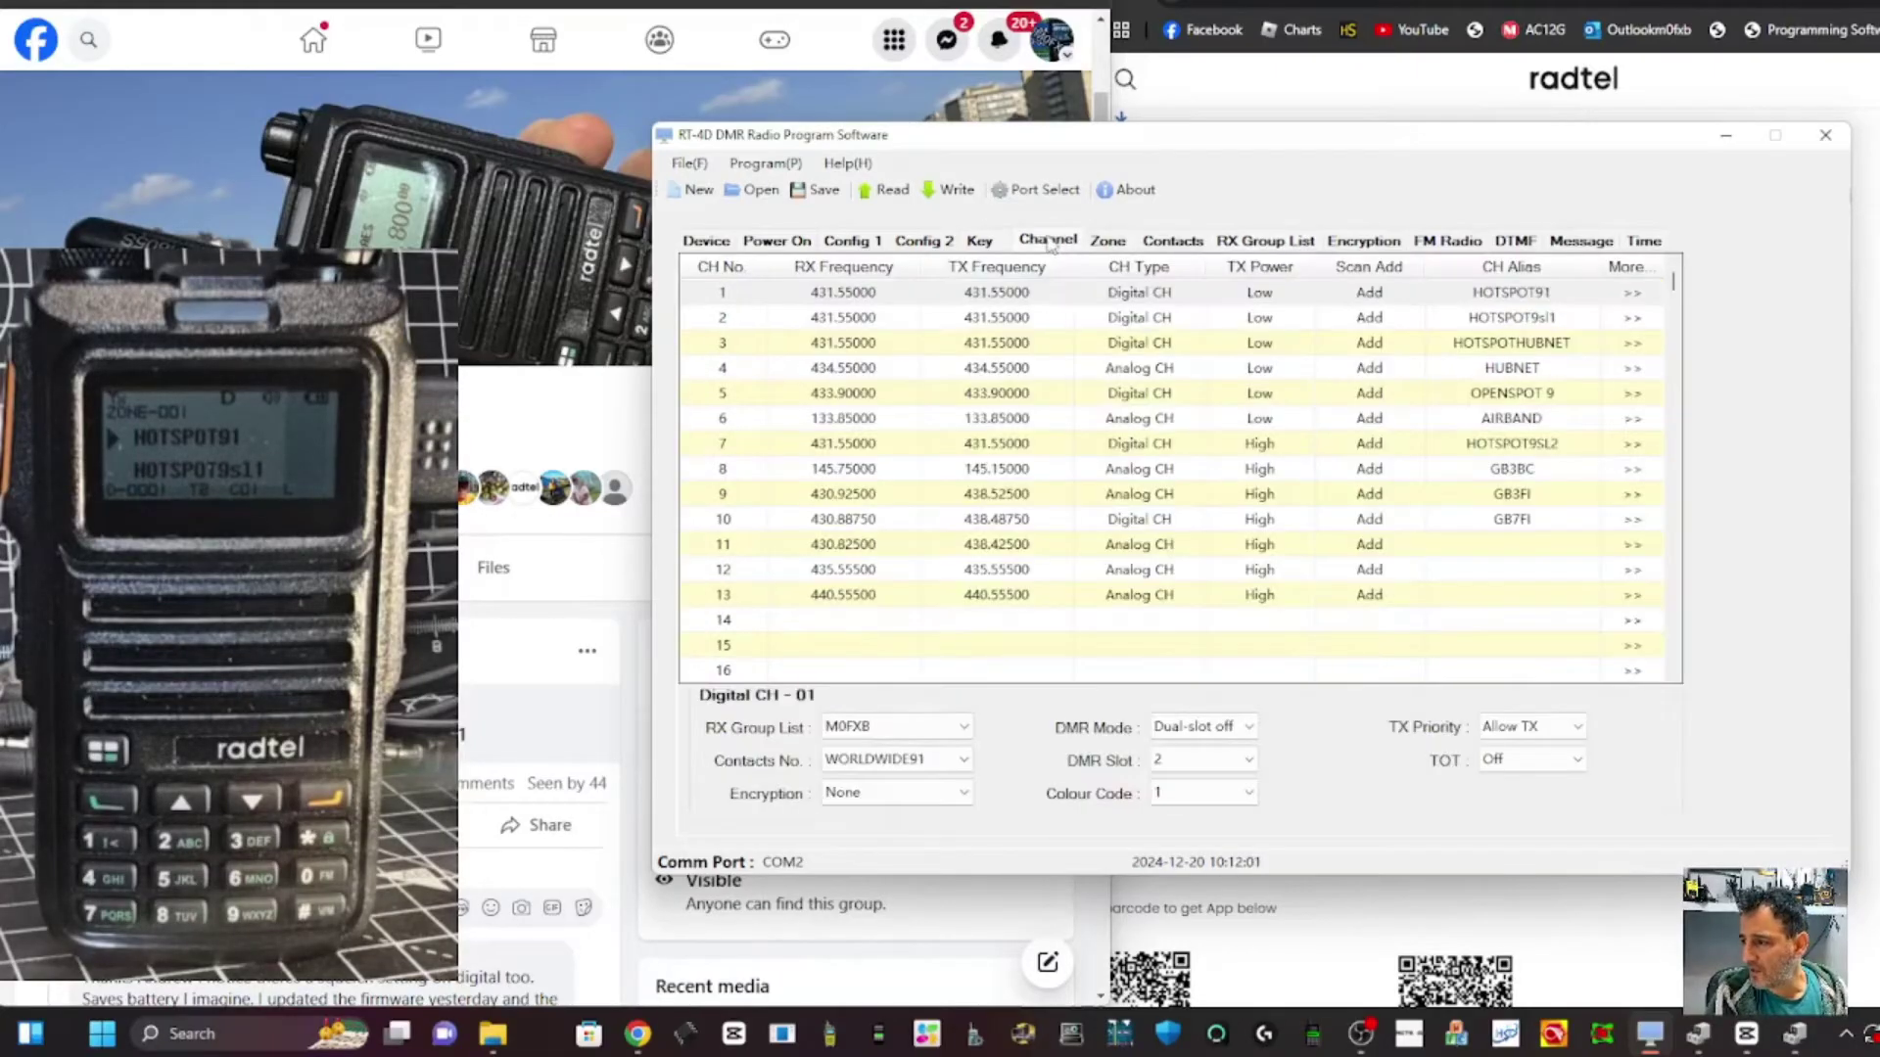
double_click(977, 293)
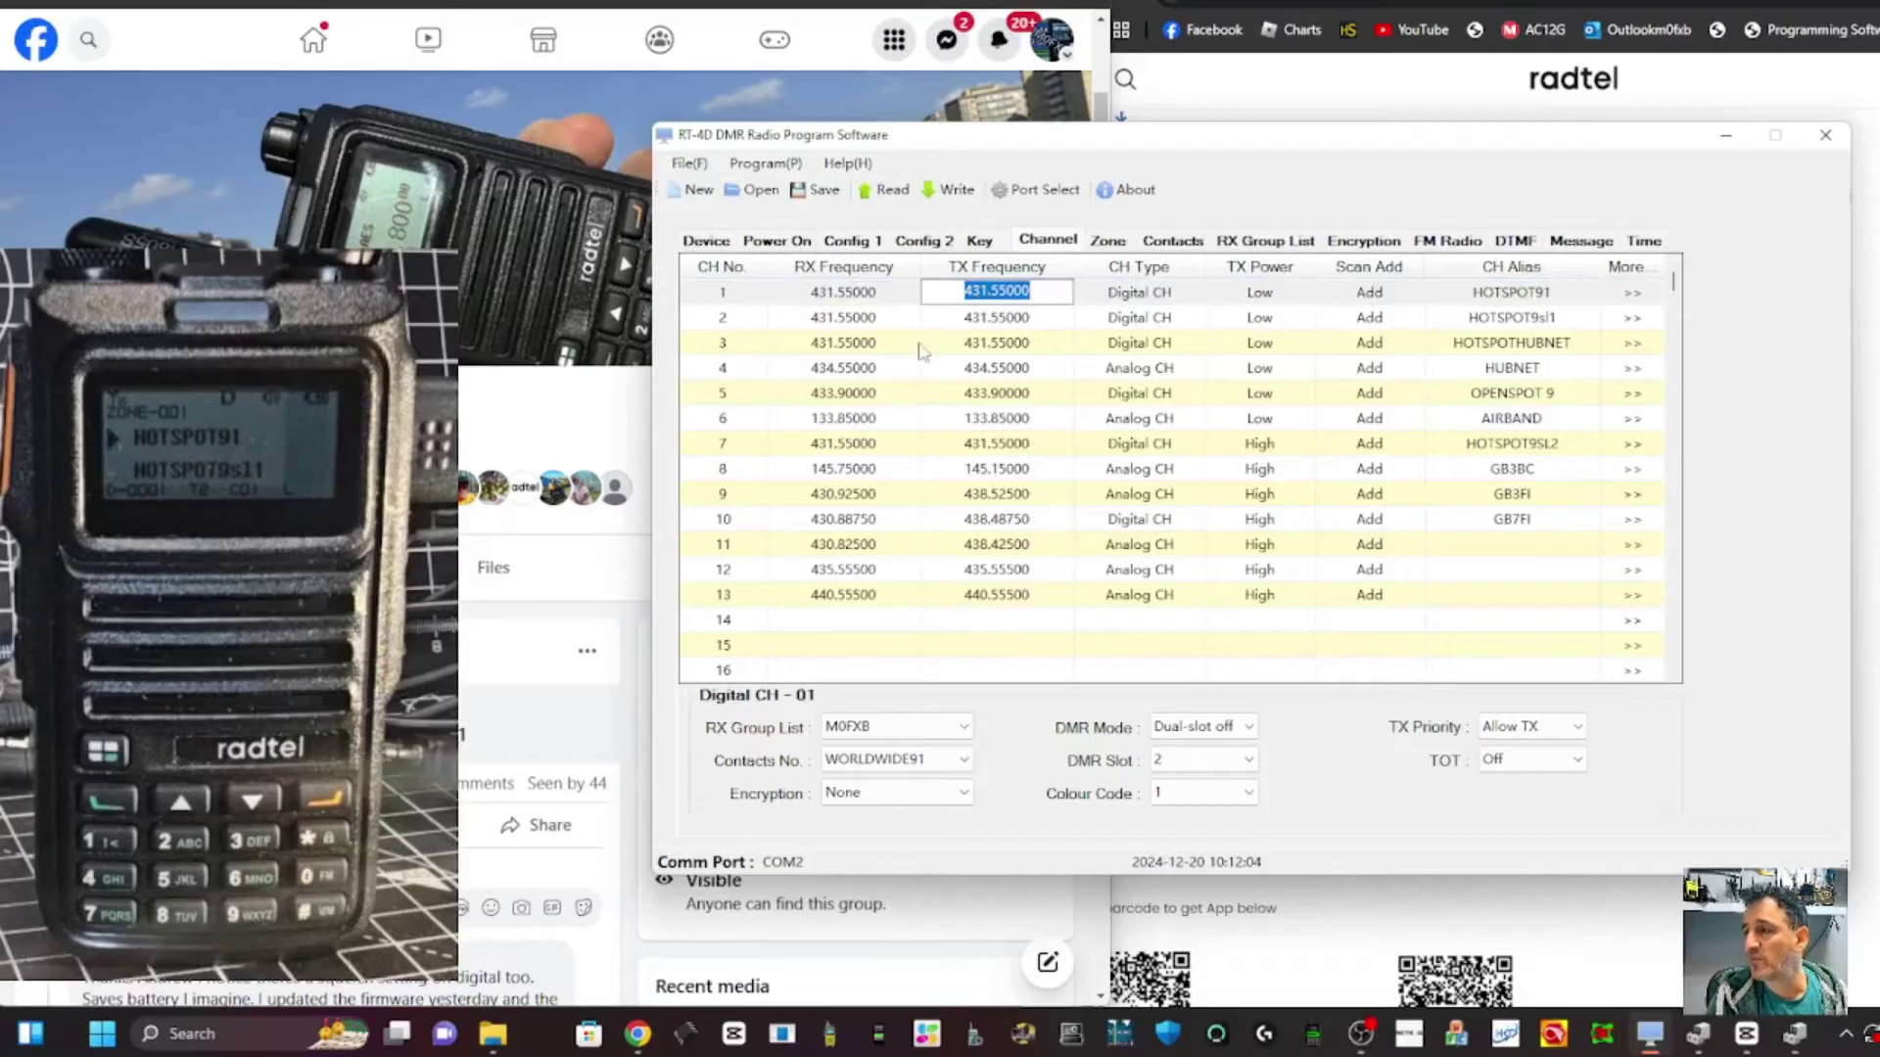
click(1109, 240)
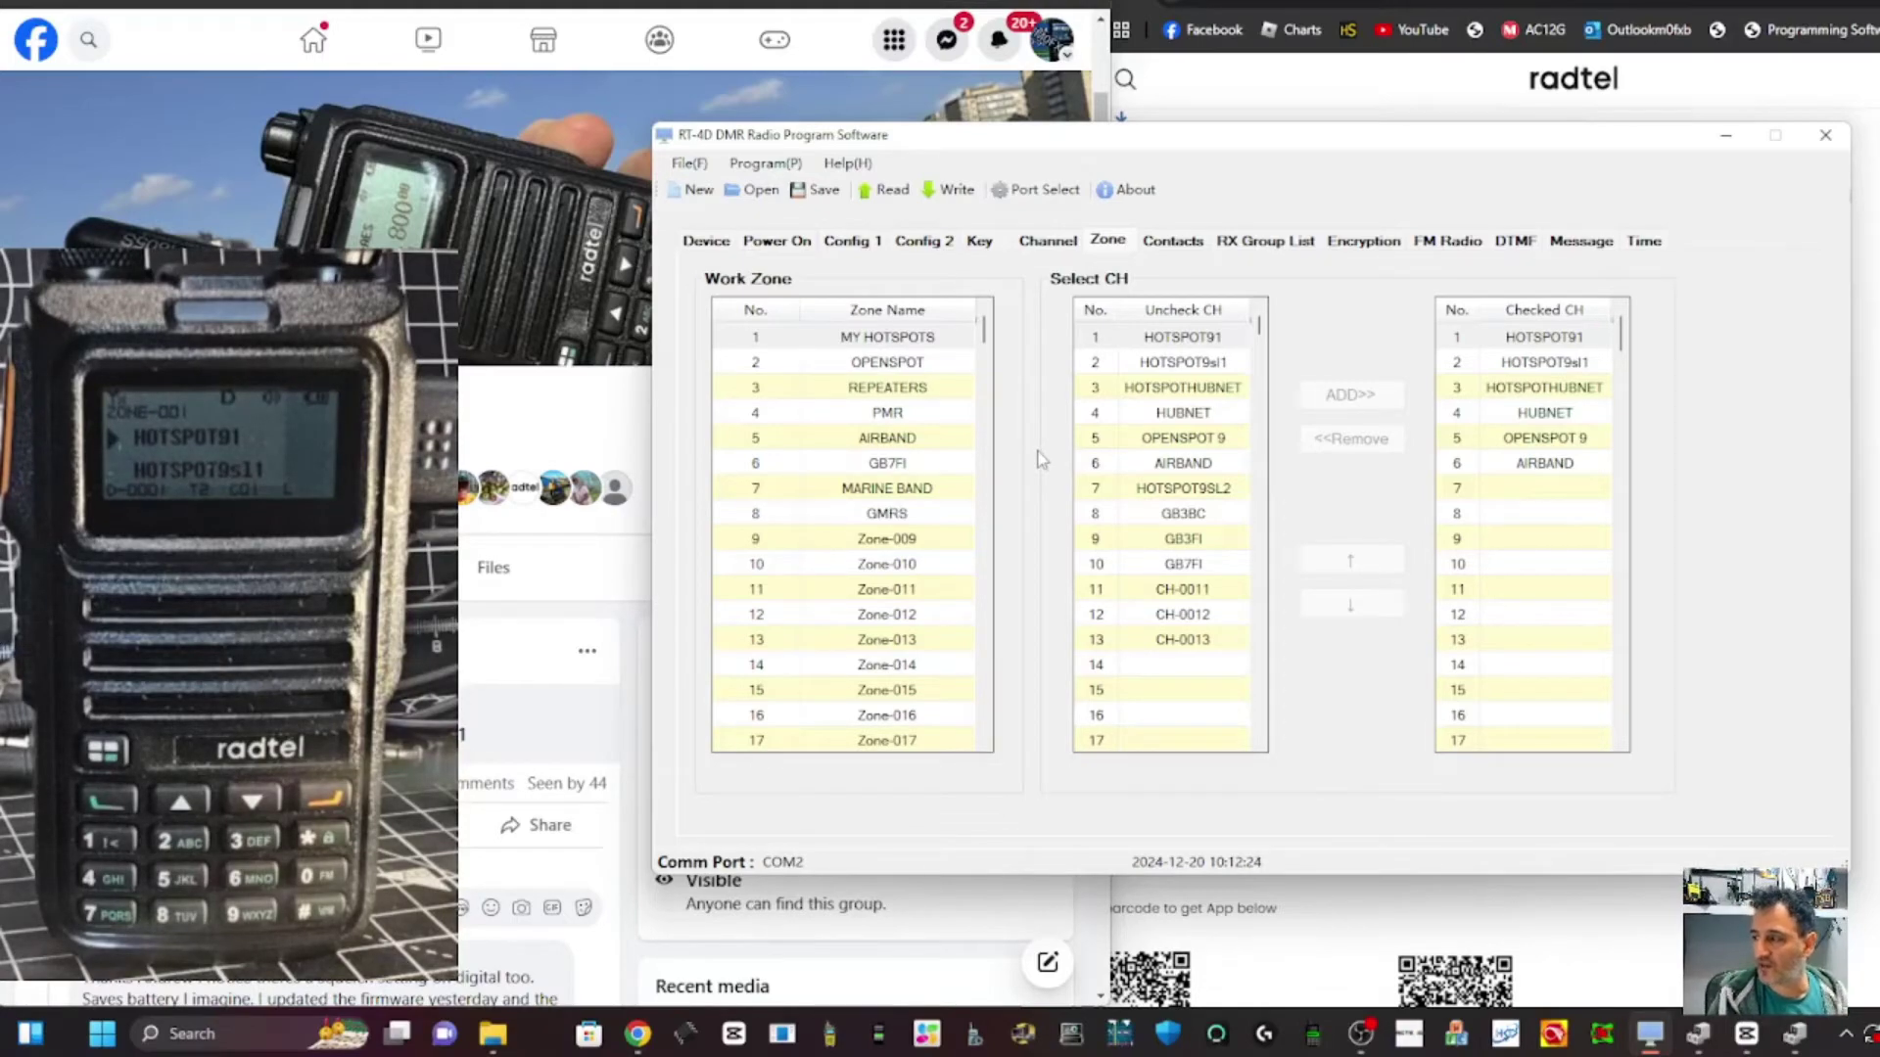
View the Checked CH lists of MY HOTSPOTS, OPENSPOT, REPEATERS and AIRBAND, then return to channels
double_click(893, 340)
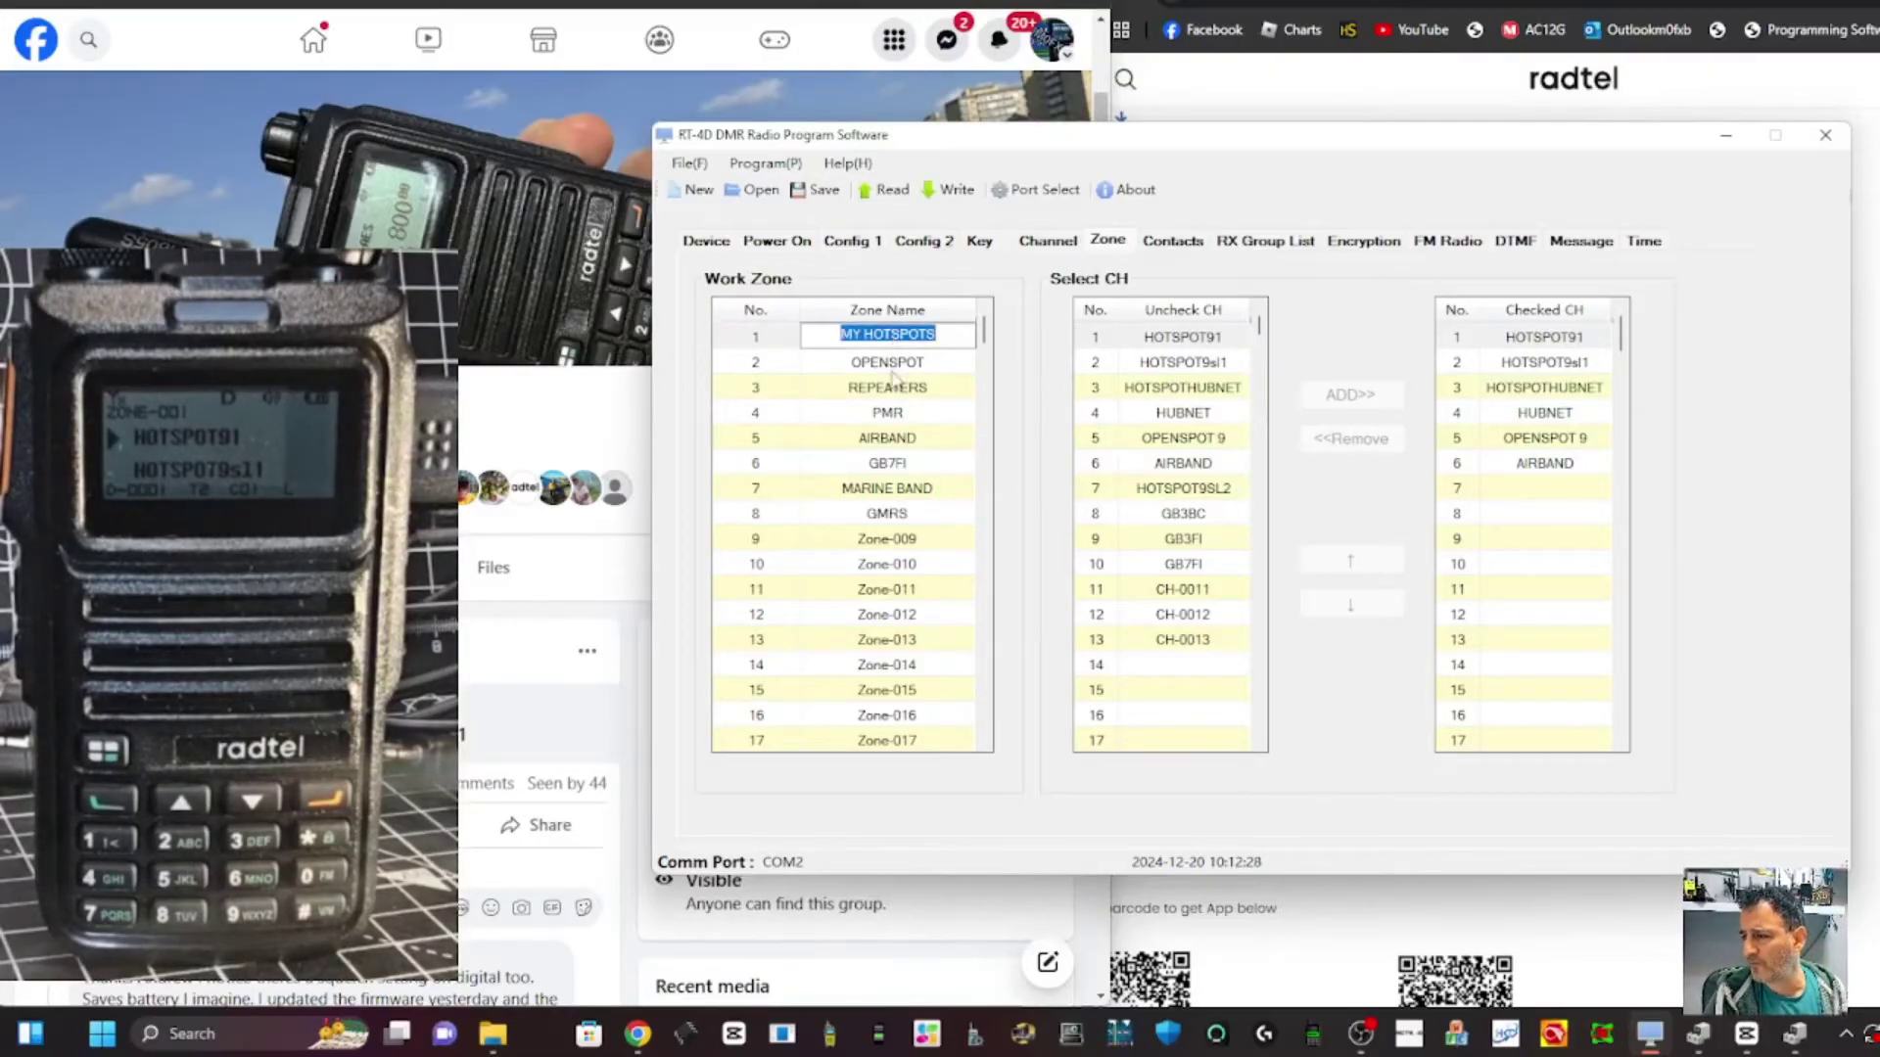
double_click(893, 371)
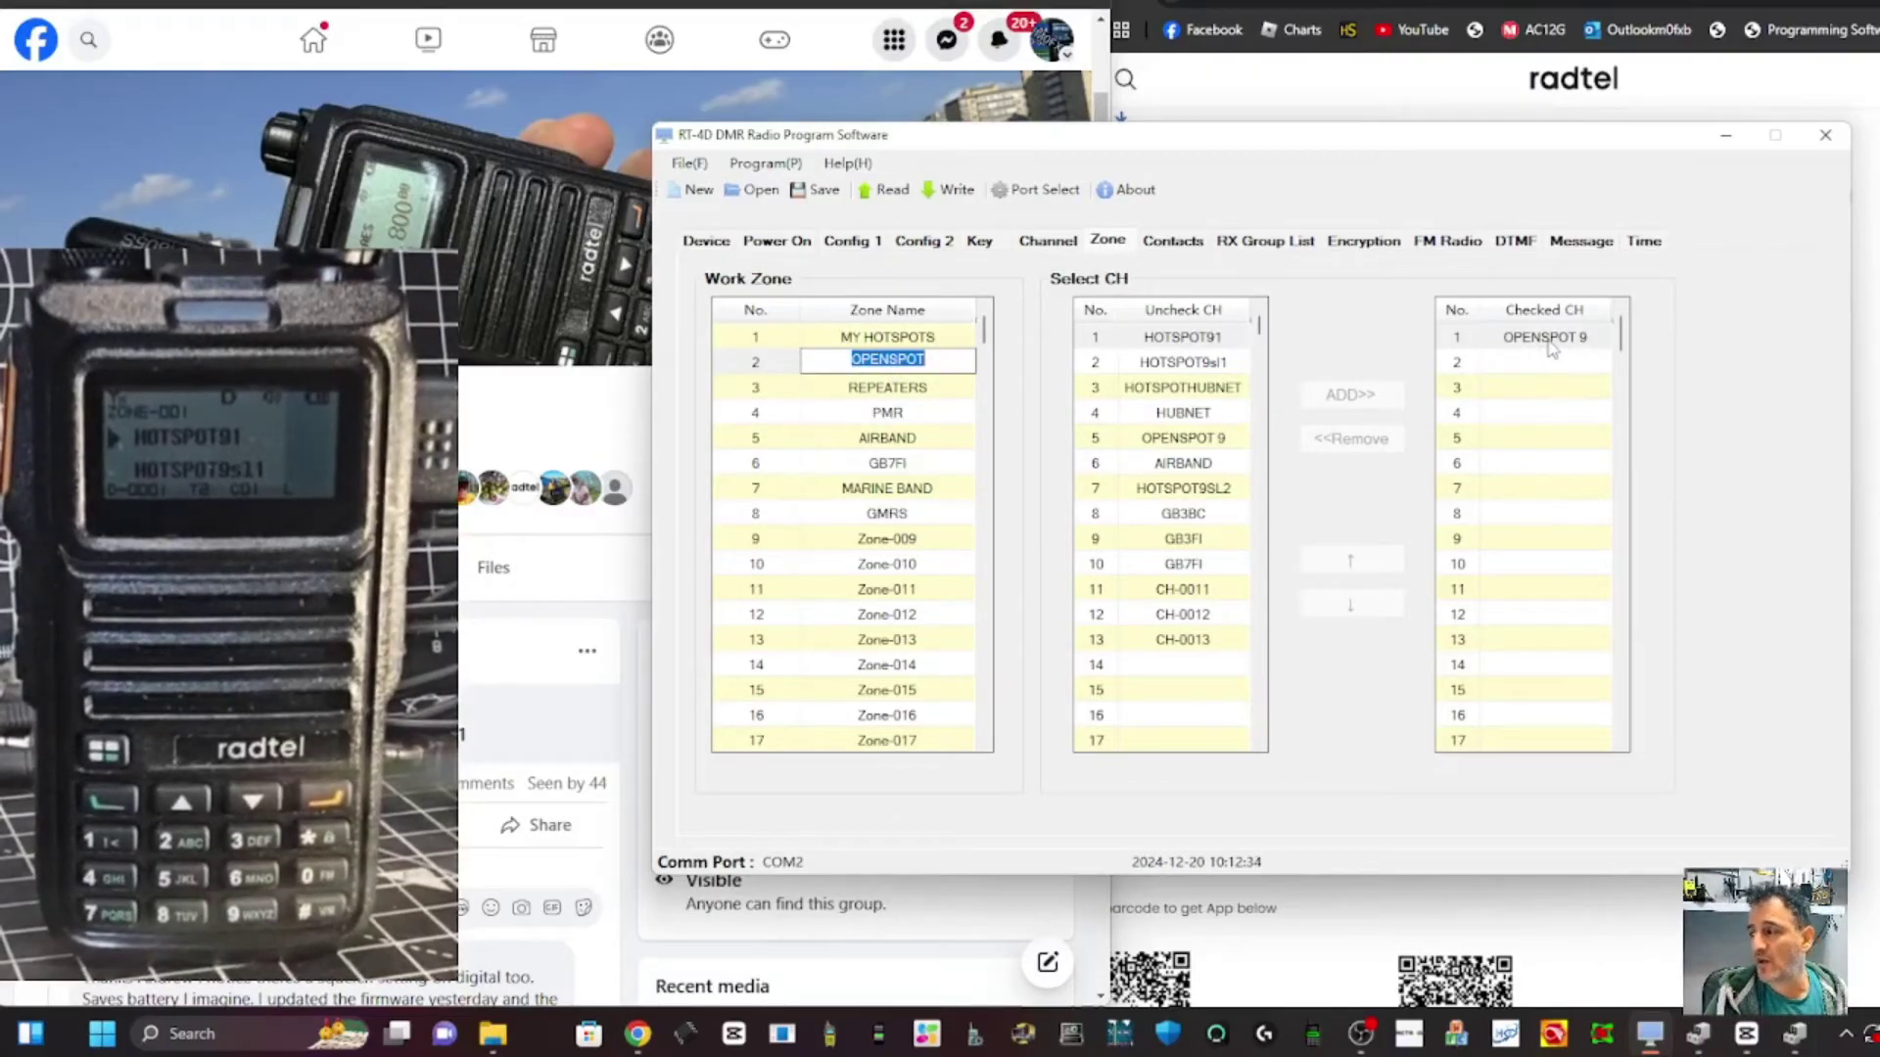
double_click(909, 390)
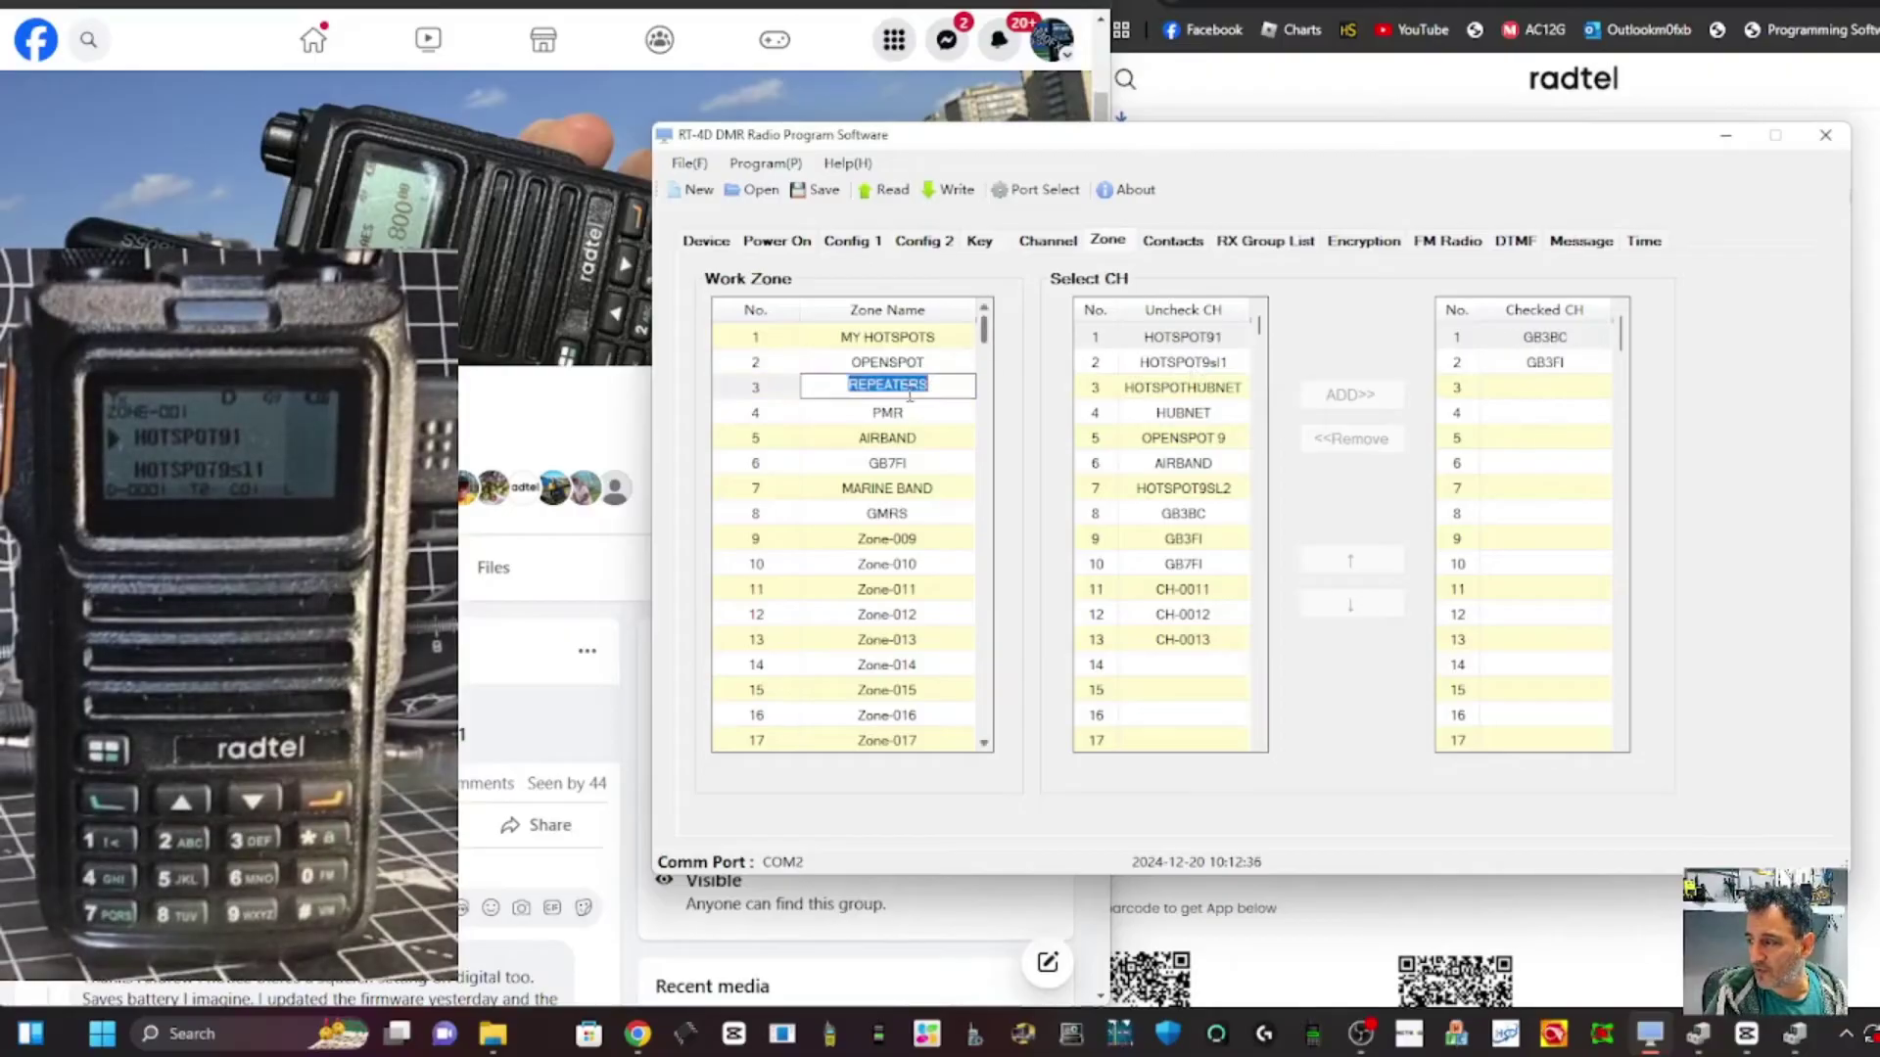
double_click(894, 437)
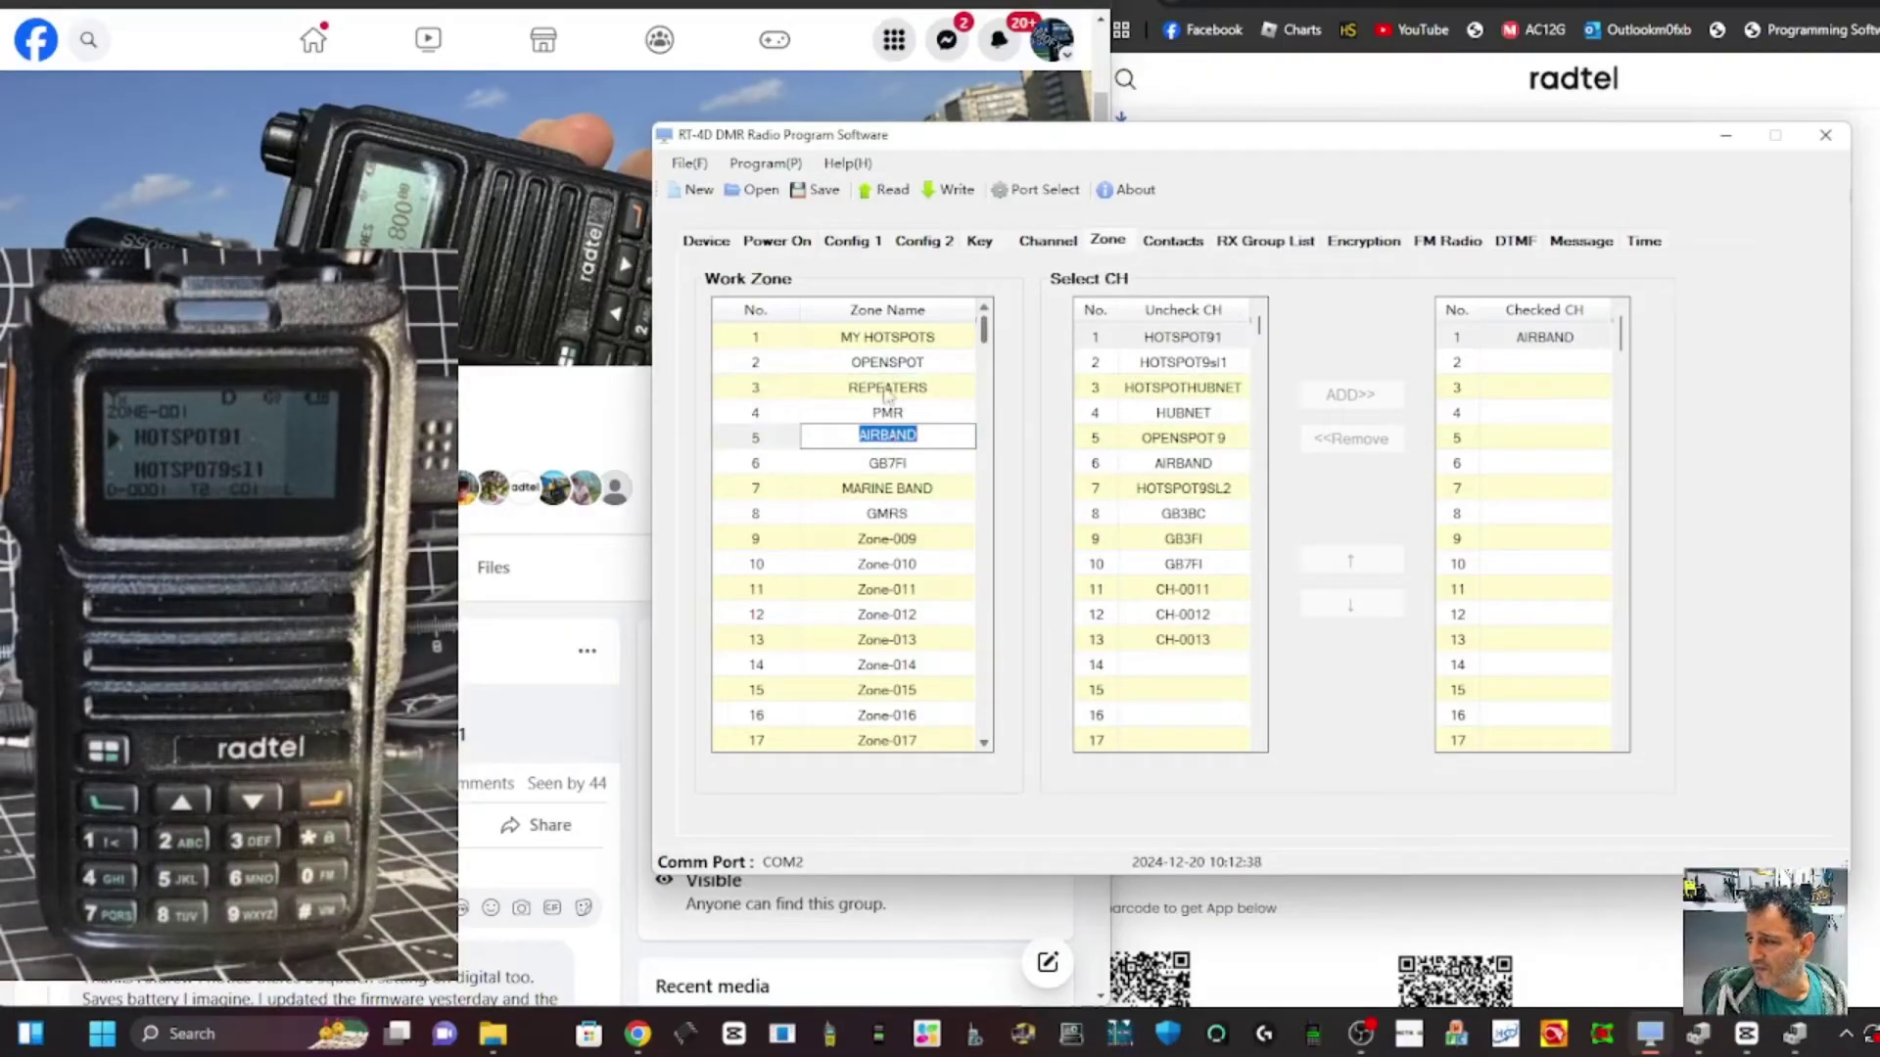
double_click(869, 336)
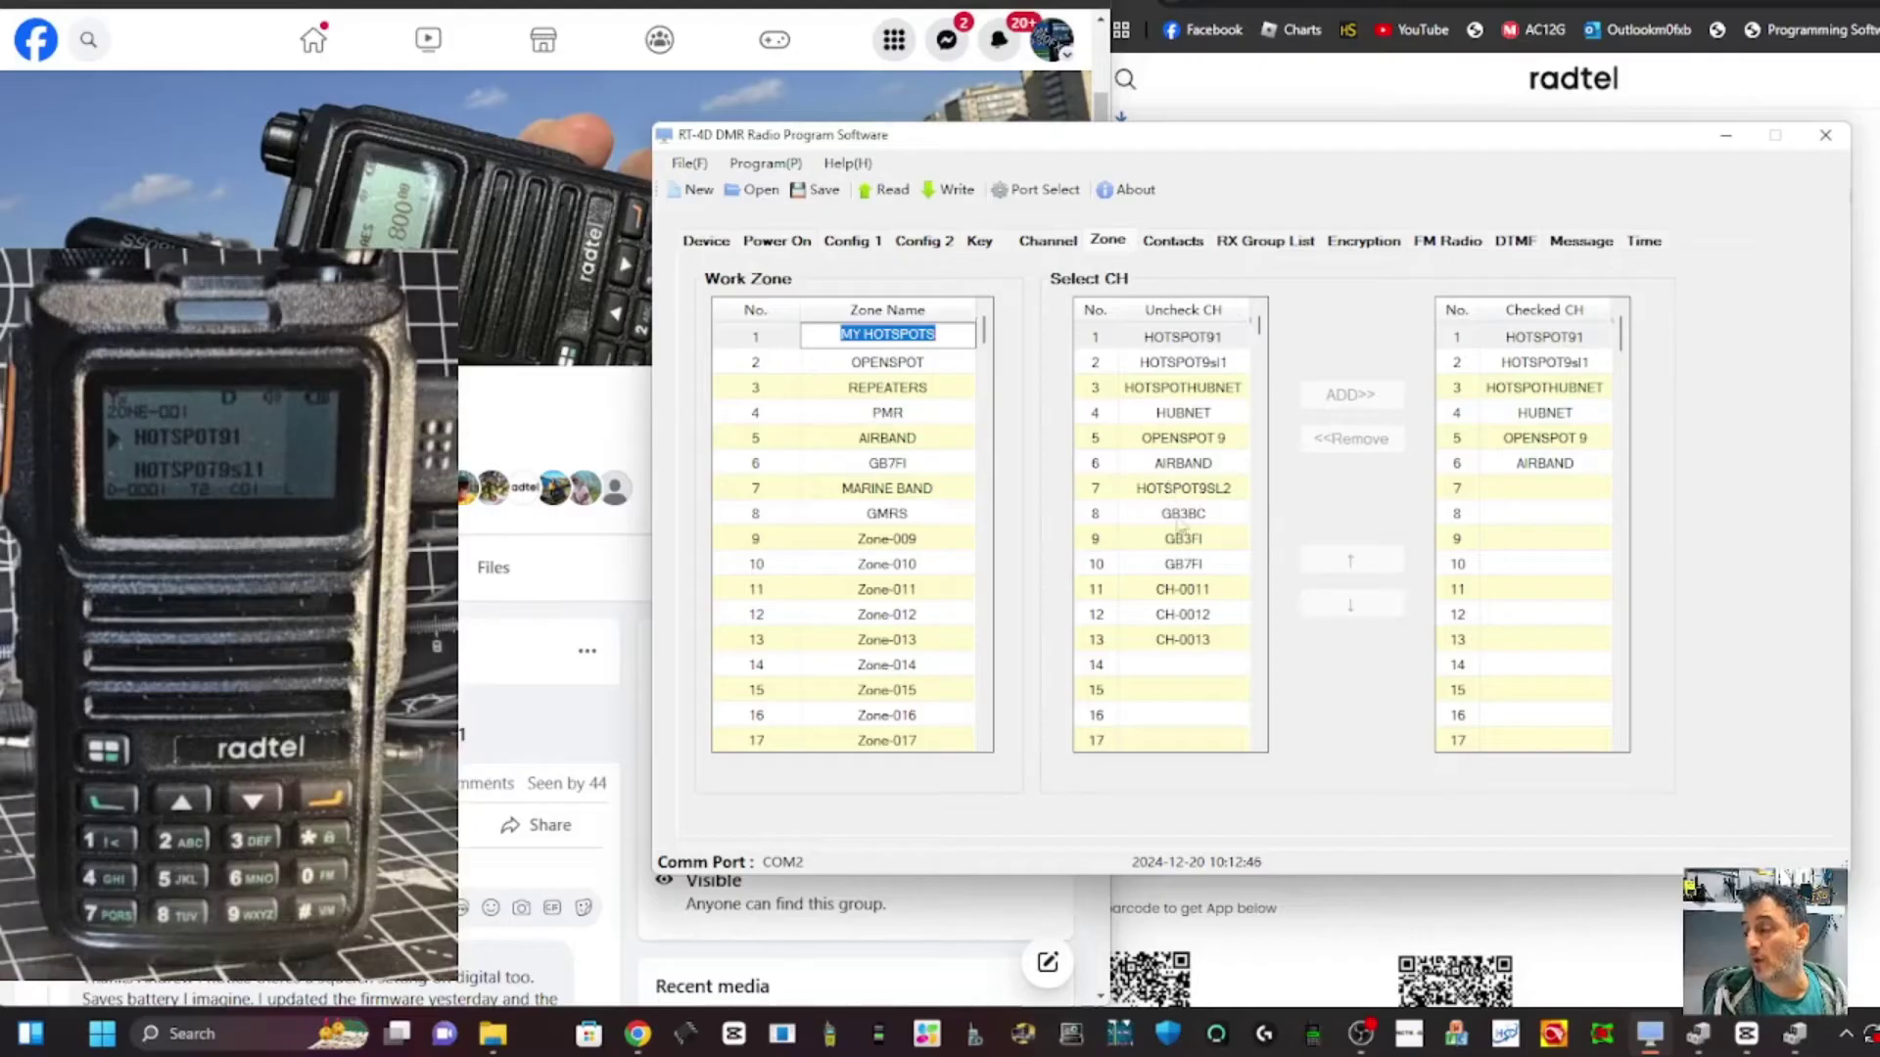
mouse_move(1259, 327)
mouse_down()
mouse_move(1275, 776)
mouse_move(1278, 320)
mouse_up()
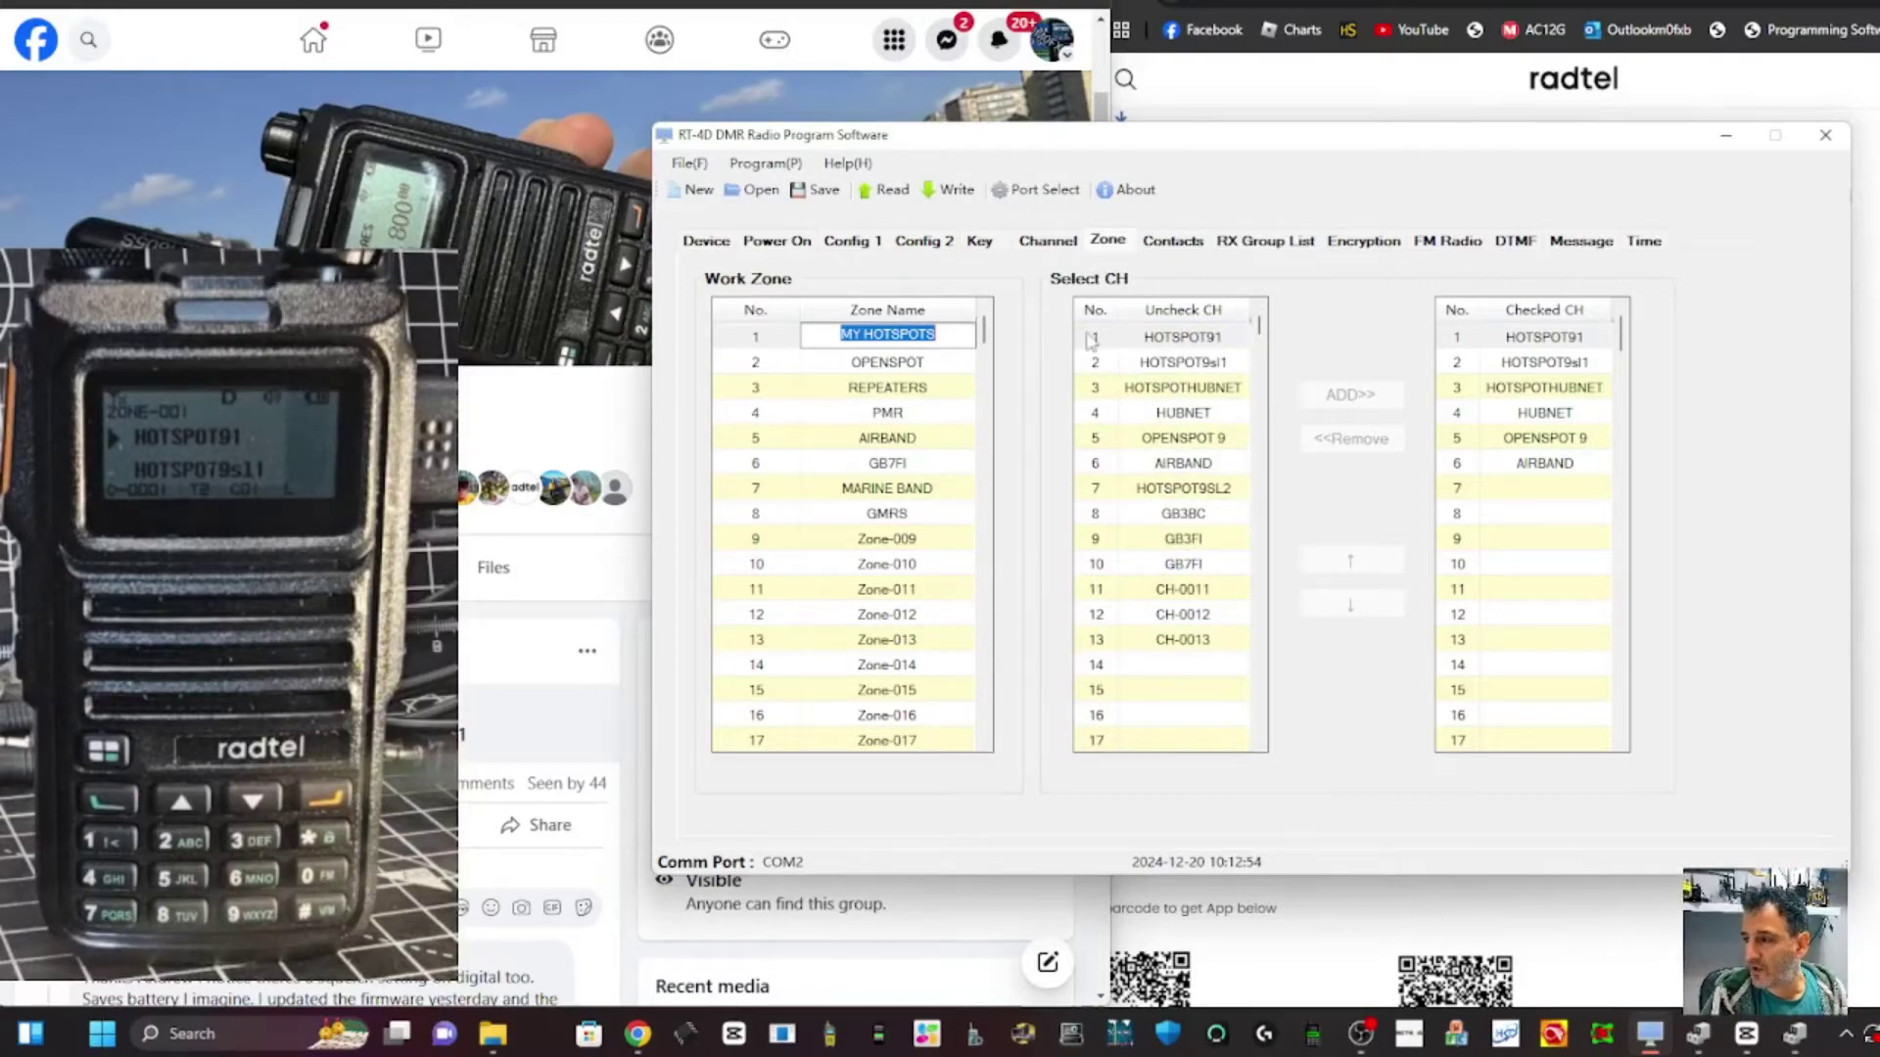
click(1048, 242)
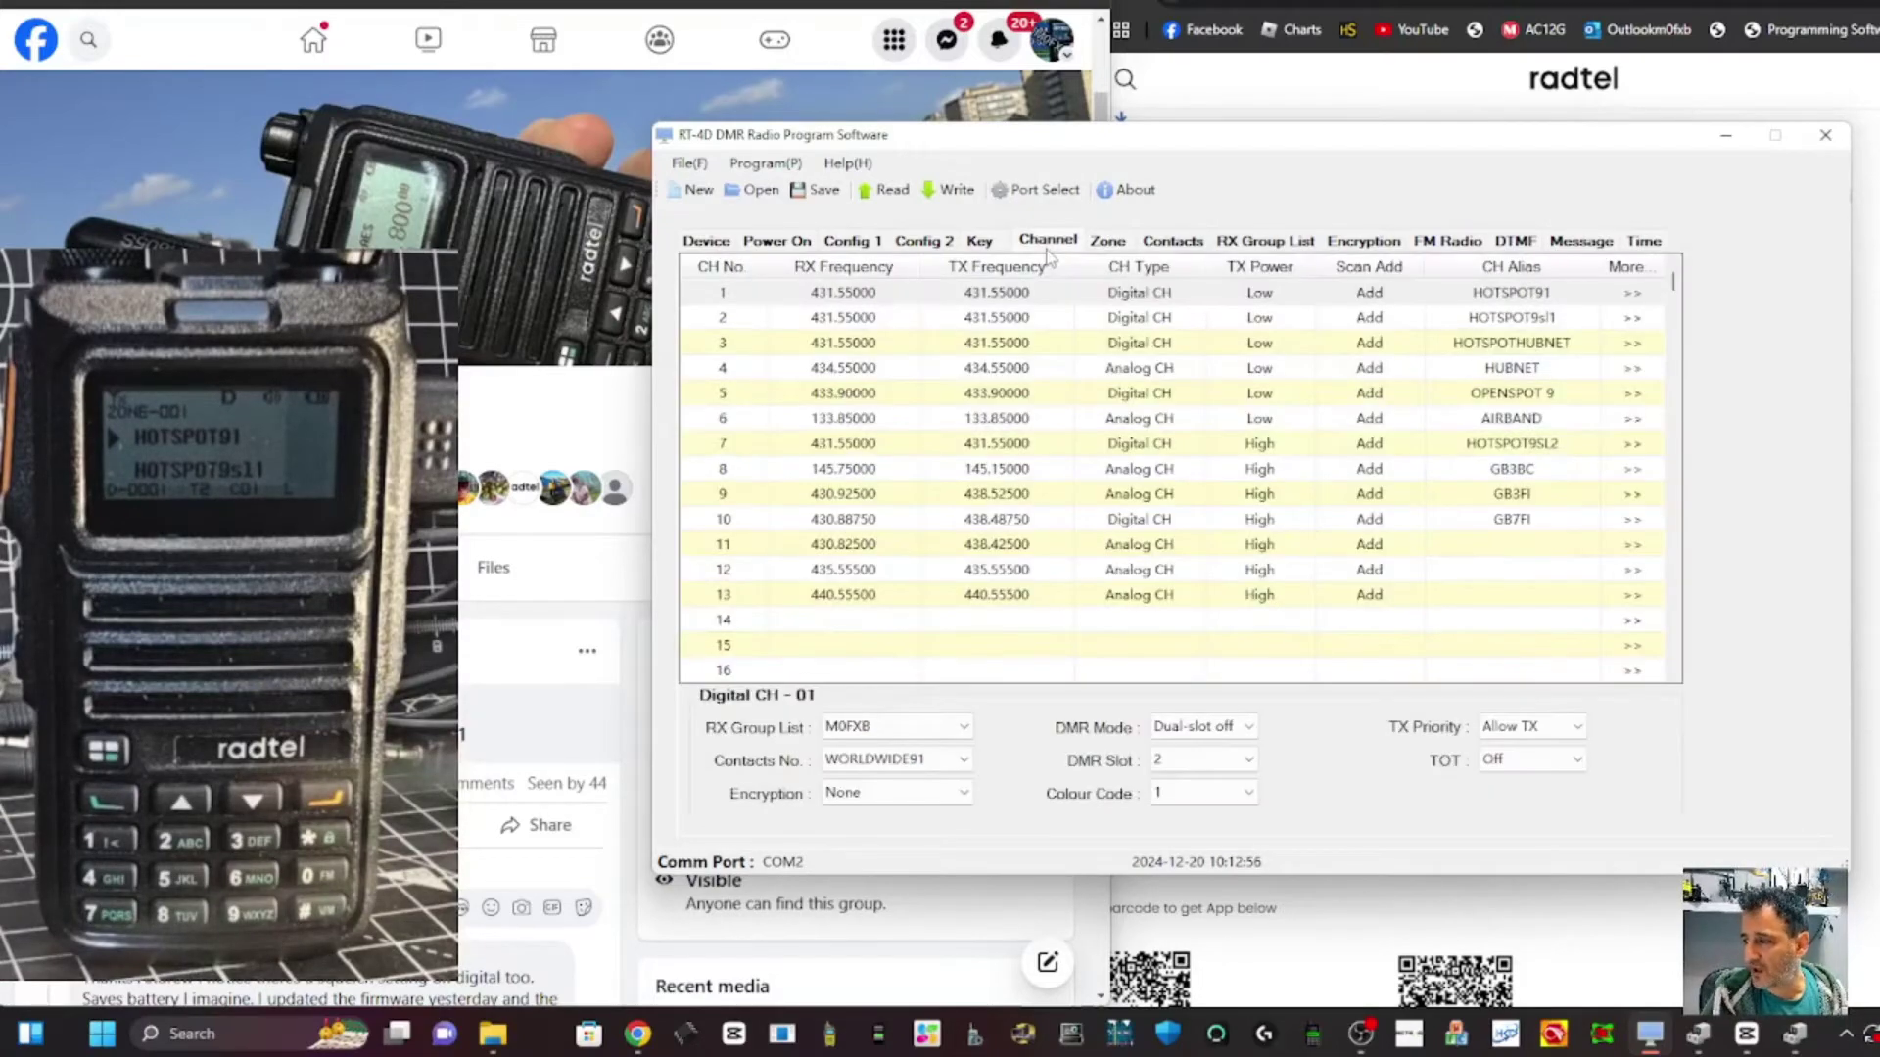
Change the Zone-009 name to SIMPLEX, then go back to the Channel page
click(1109, 241)
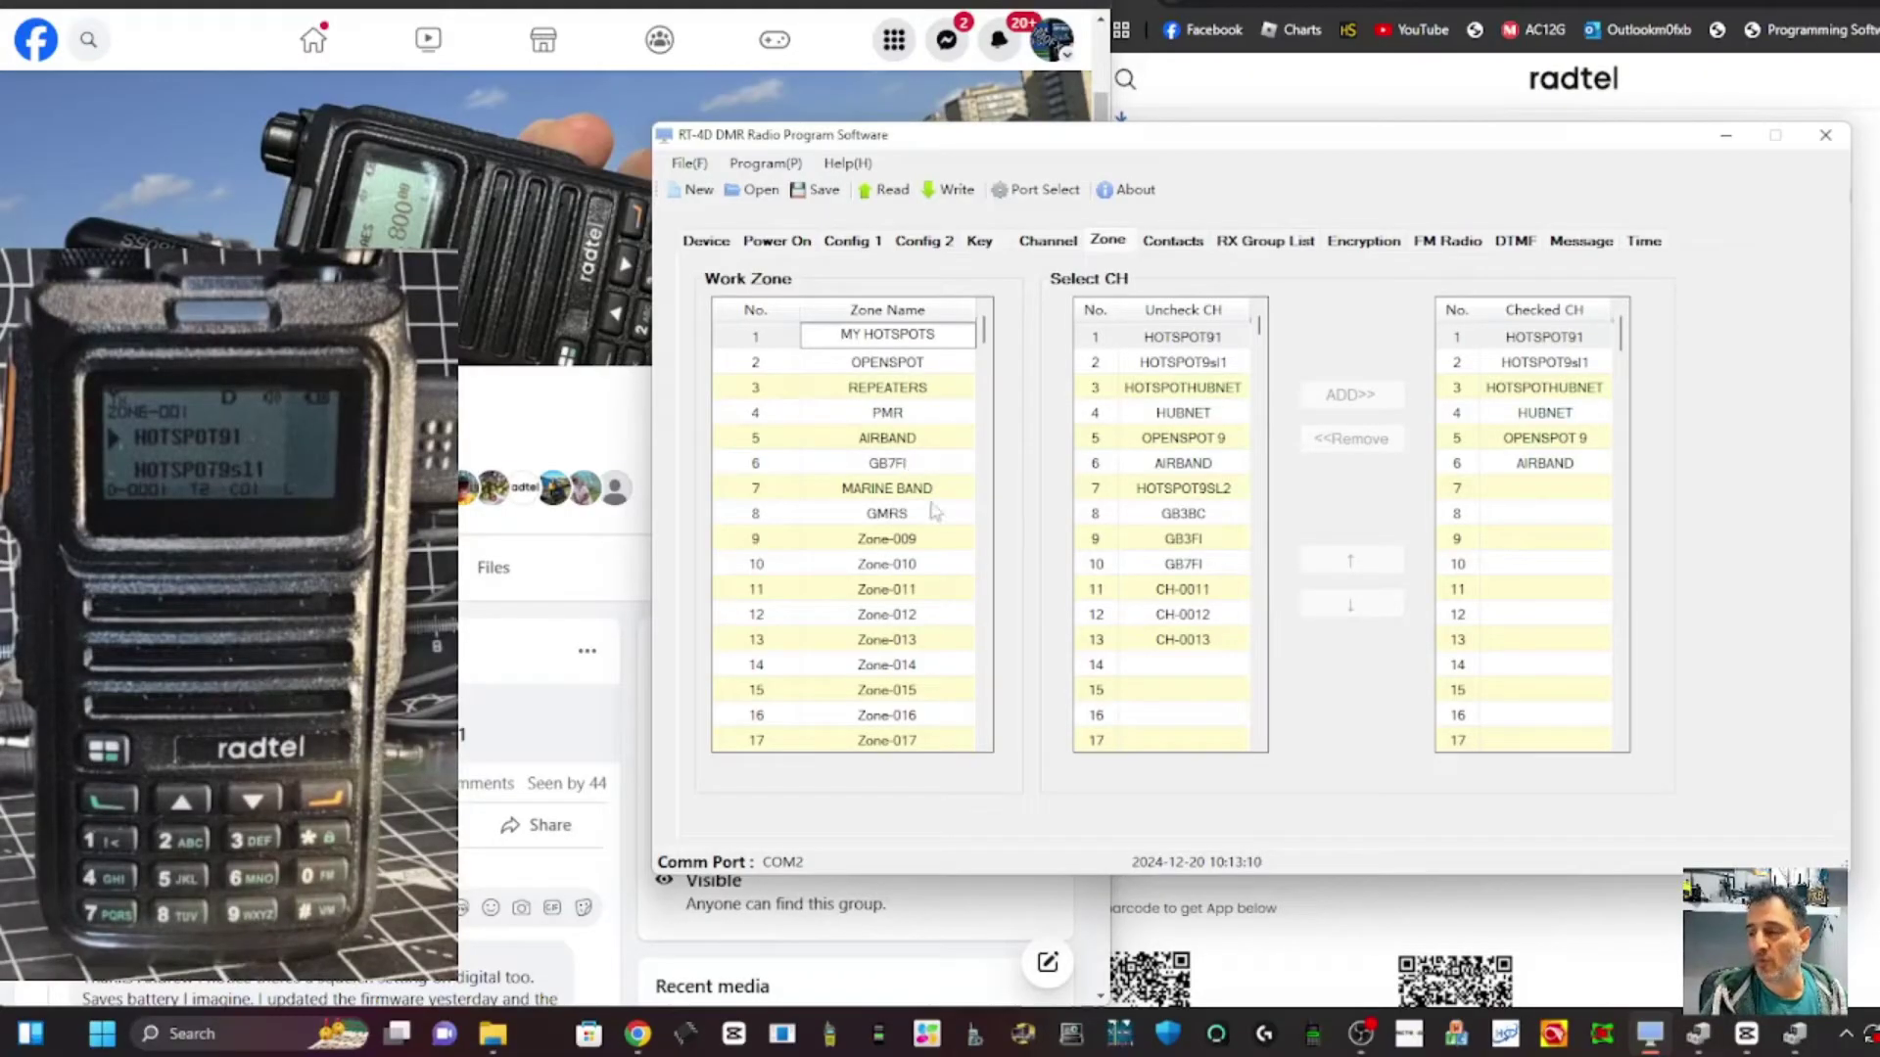
click(910, 538)
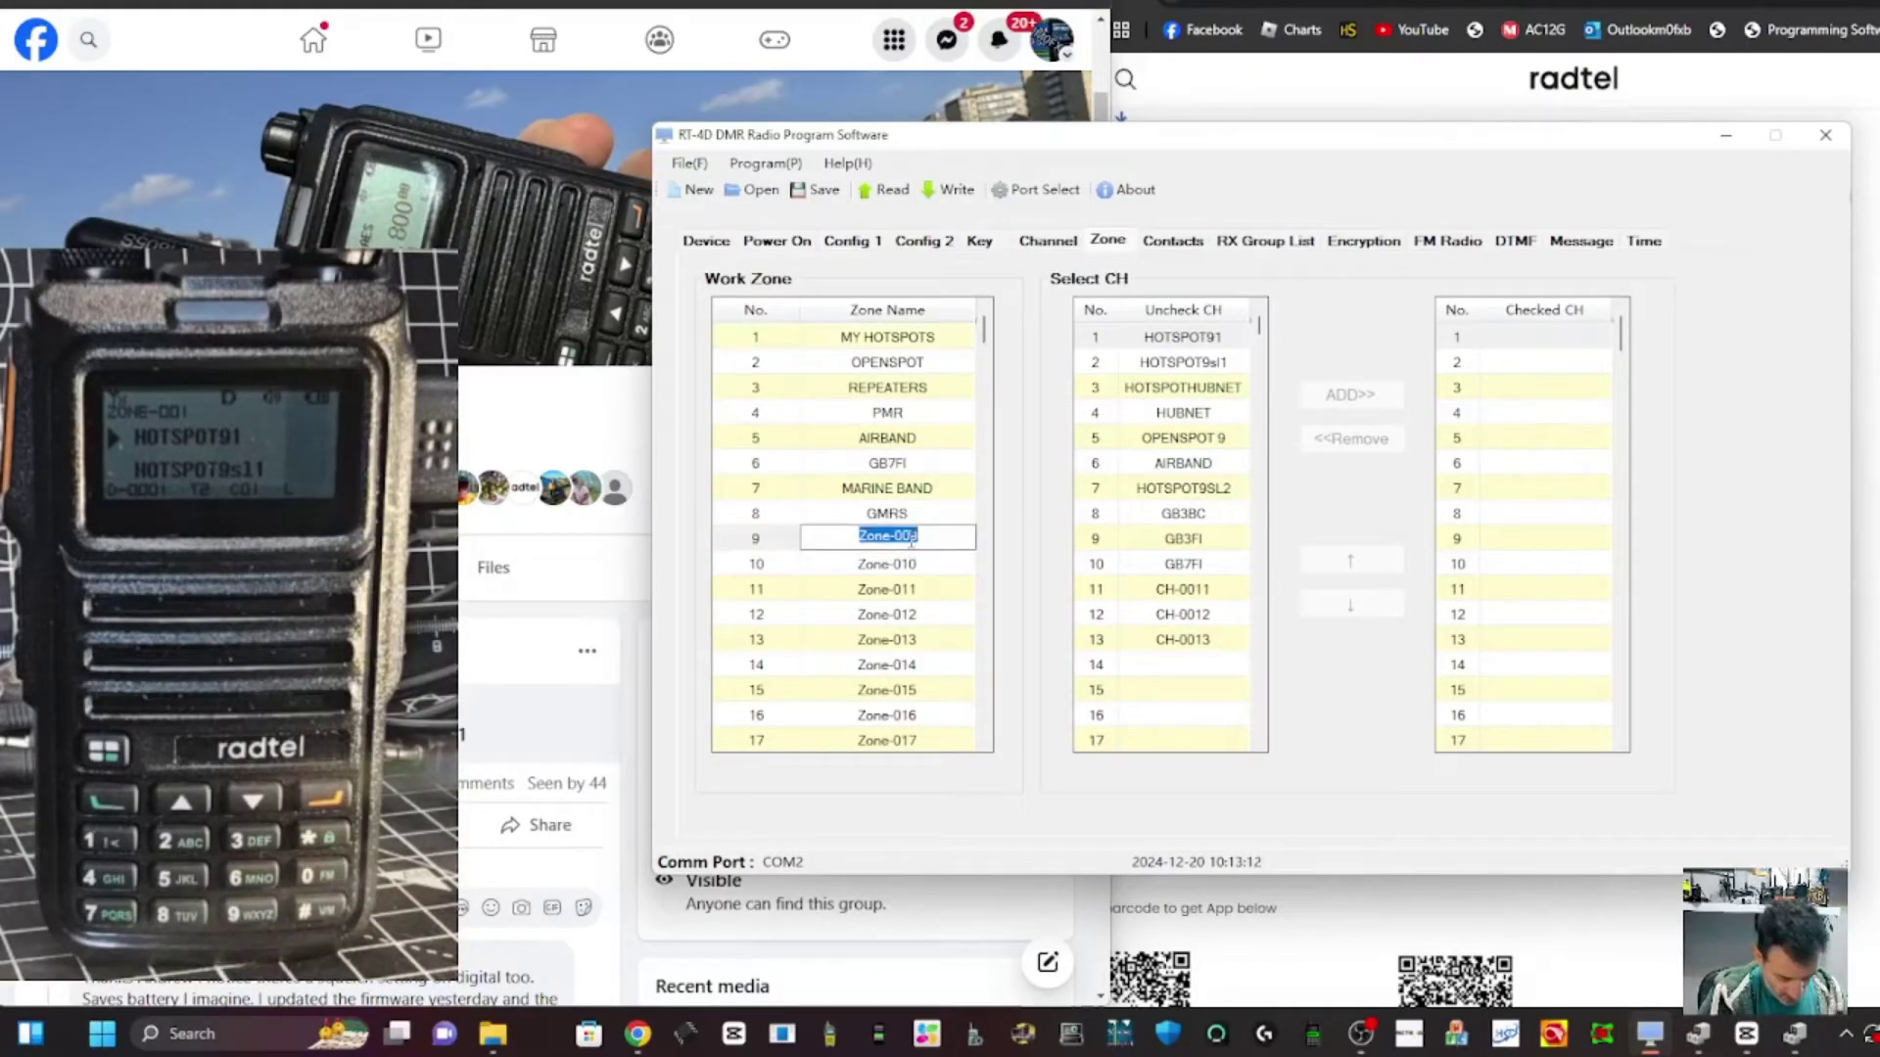
text(SIMPLEX)
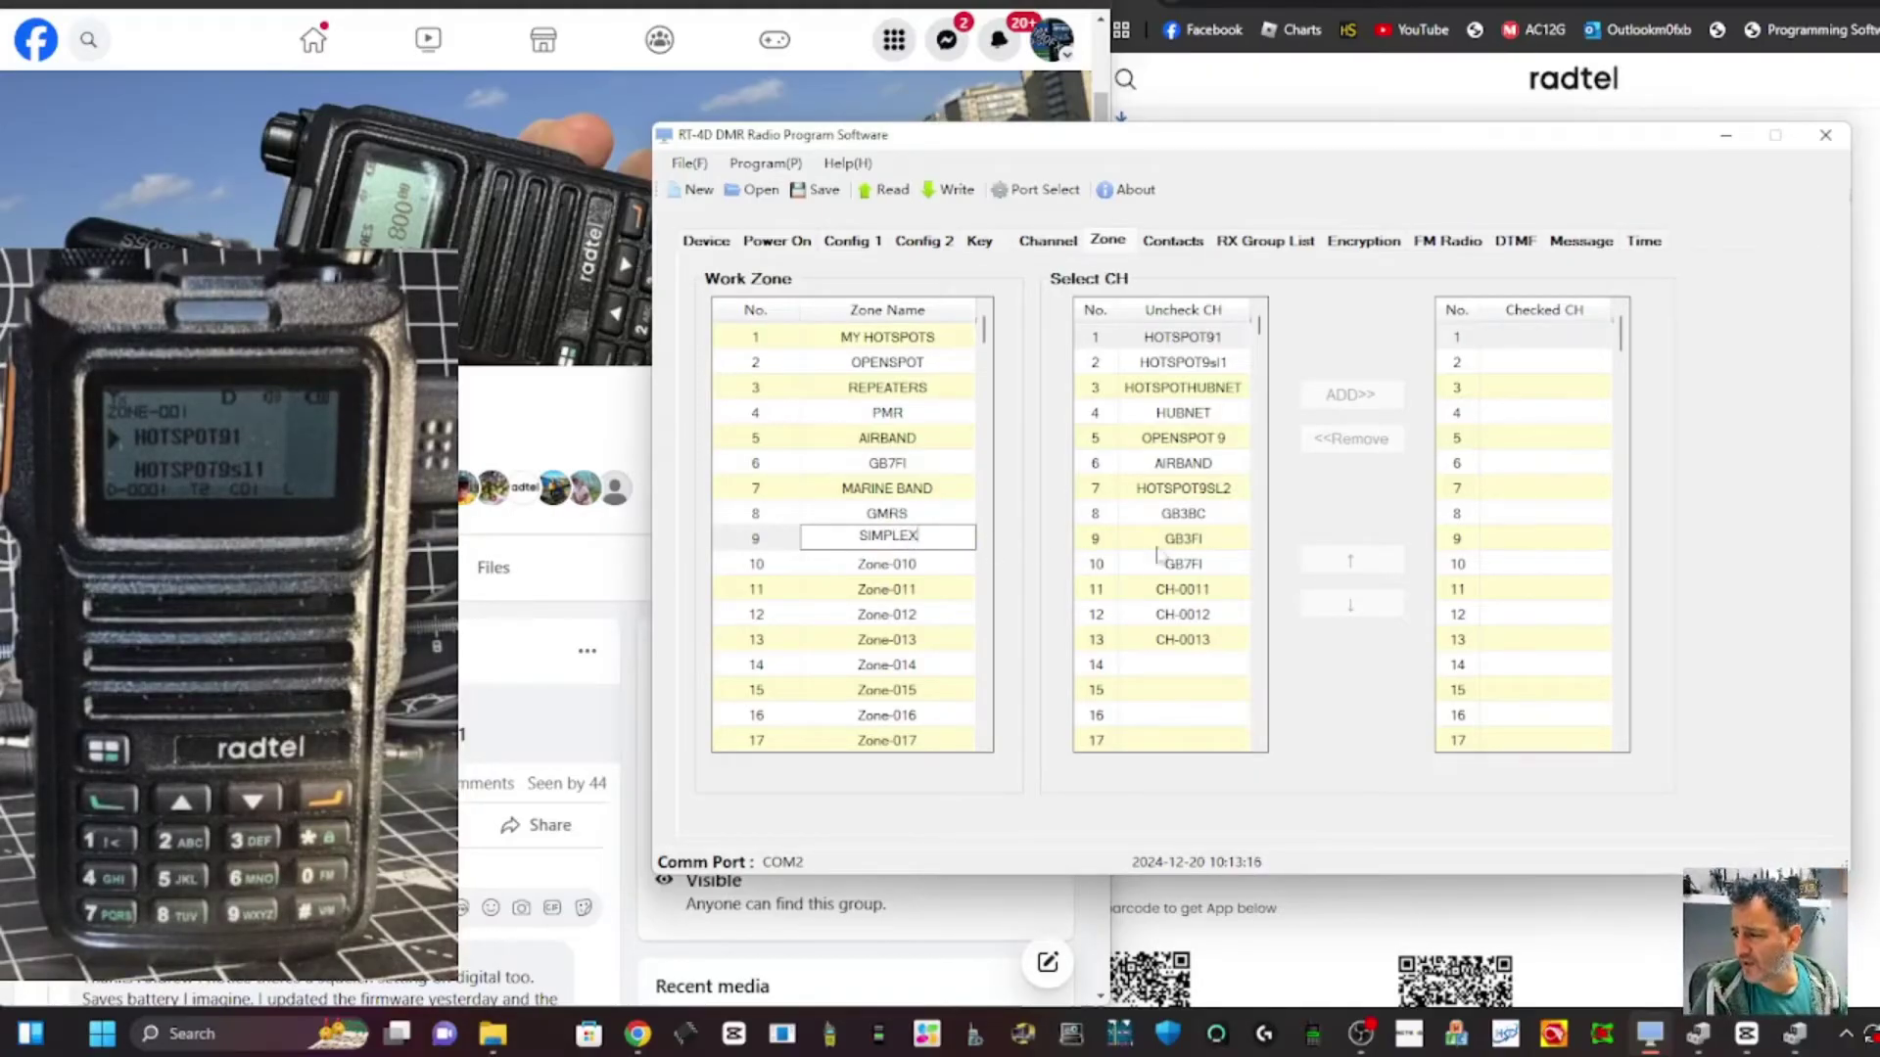
click(1045, 242)
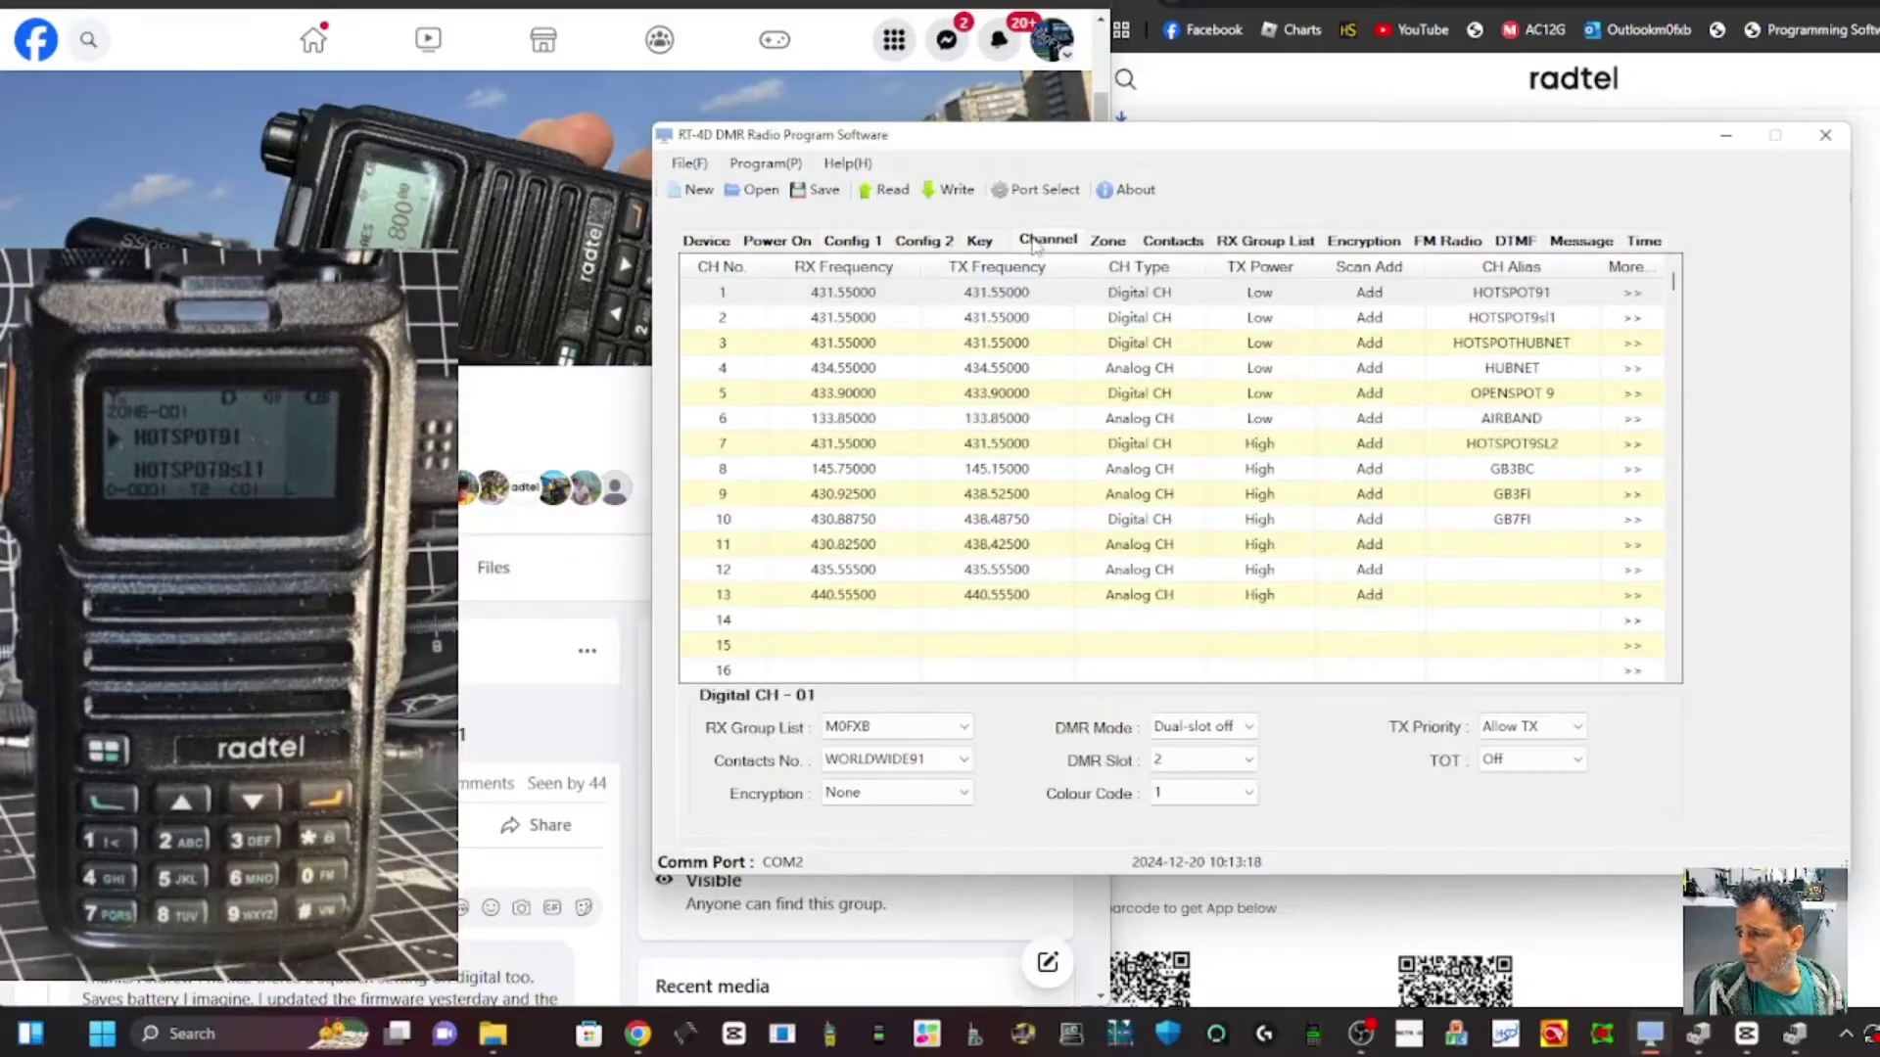
Give channel 14 a 145.525 receive frequency and make it an Analog CH
double_click(860, 619)
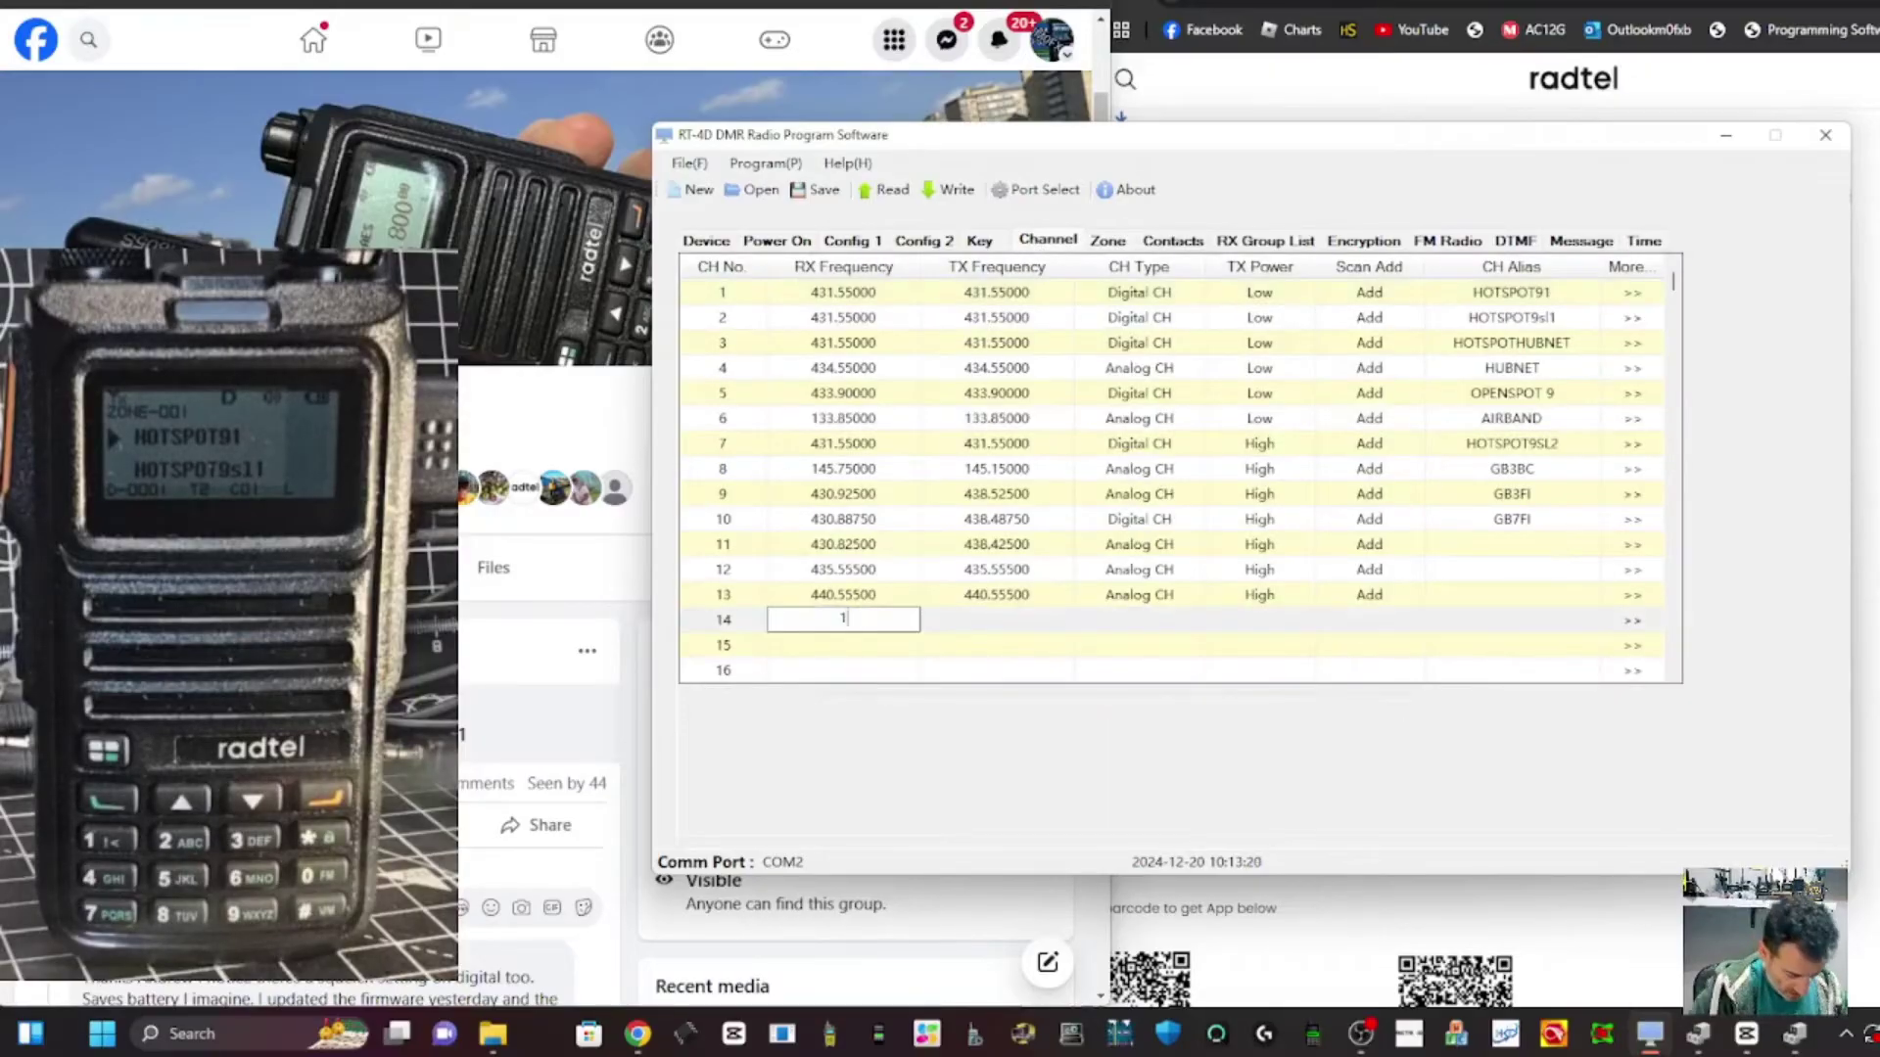
text(145.5)
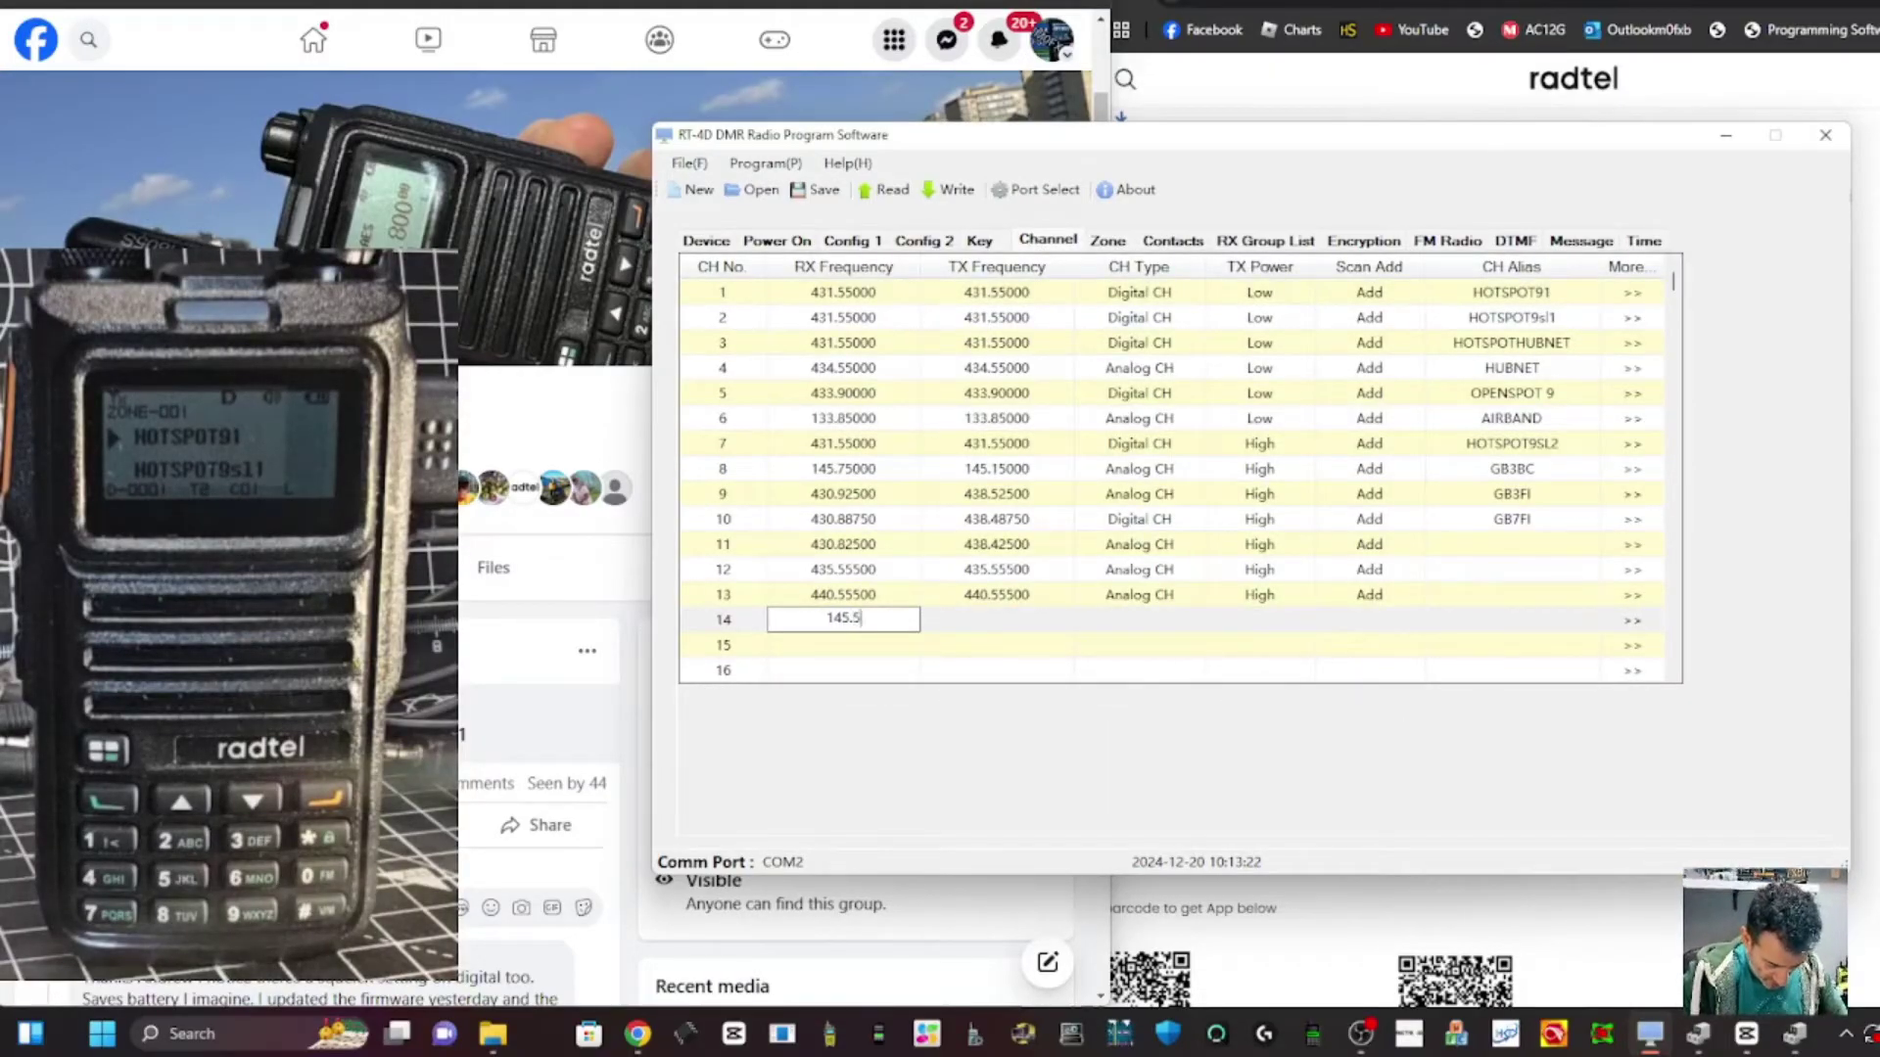
text(25)
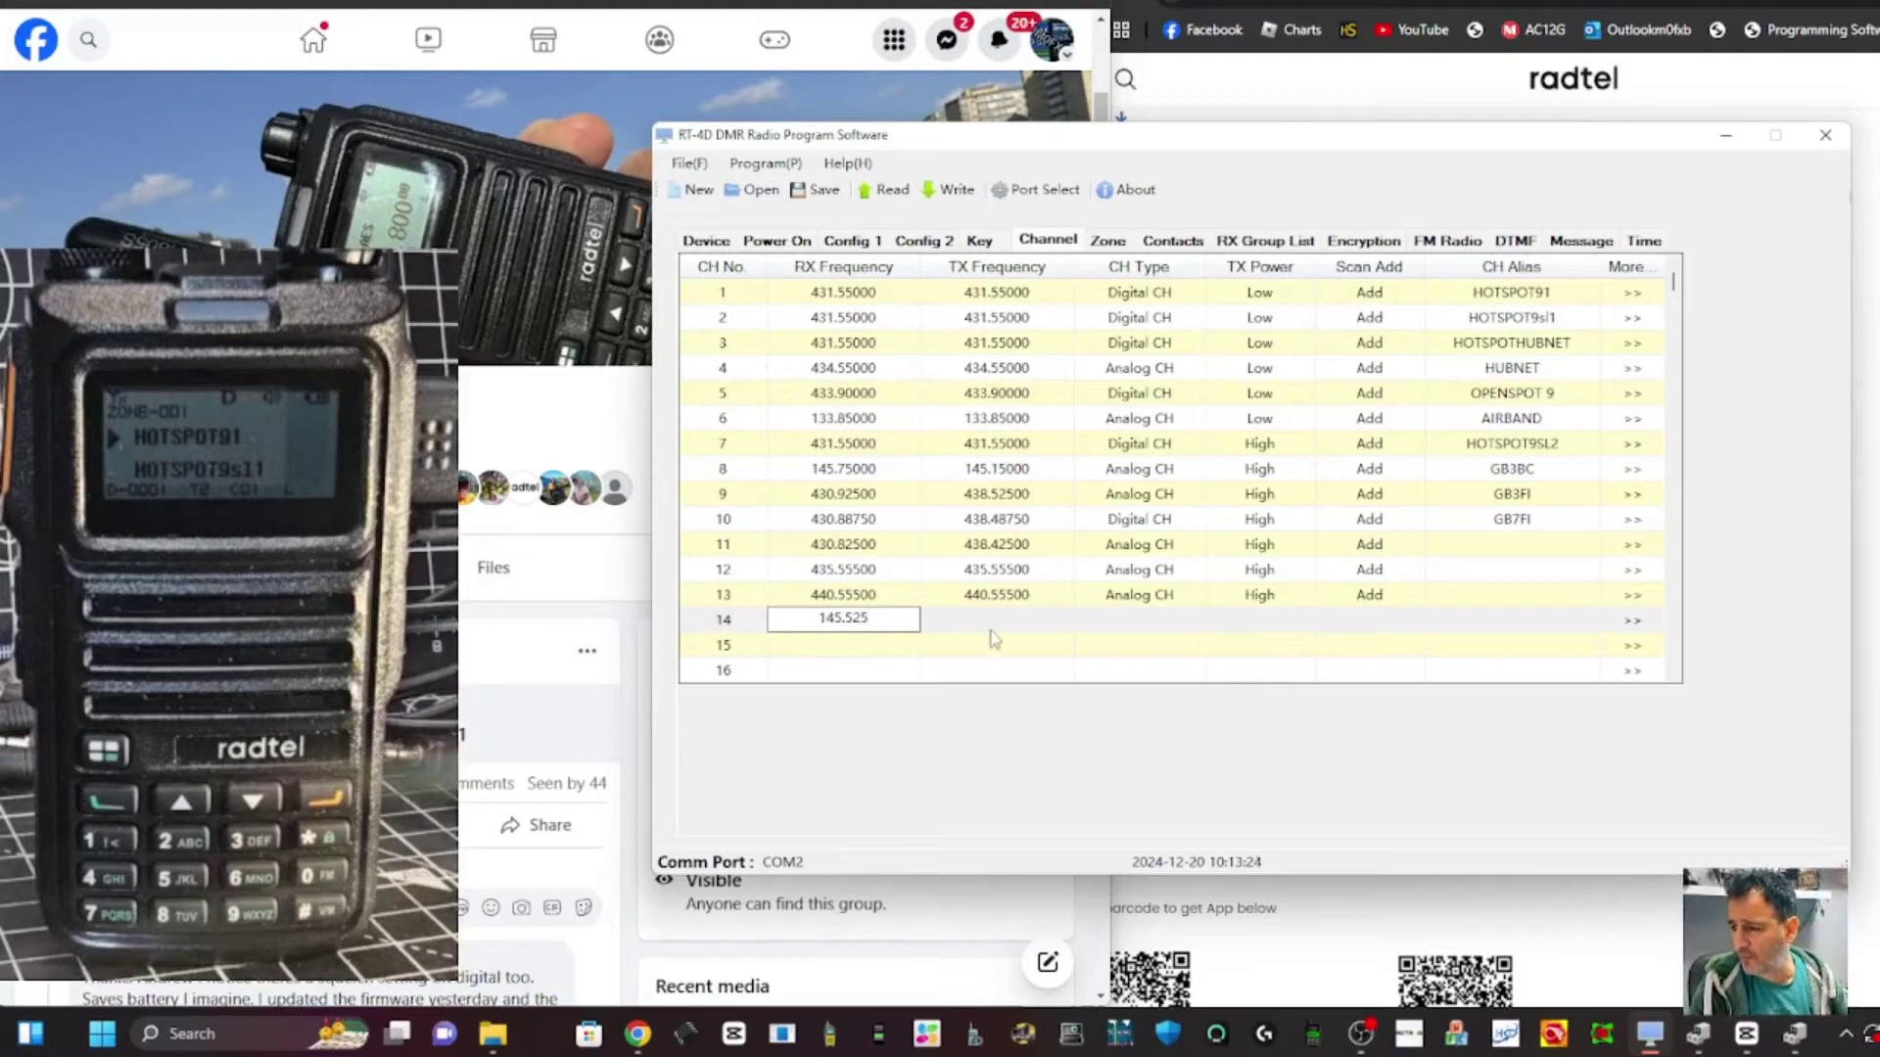
key(Return)
click(1179, 625)
click(1182, 627)
click(1147, 663)
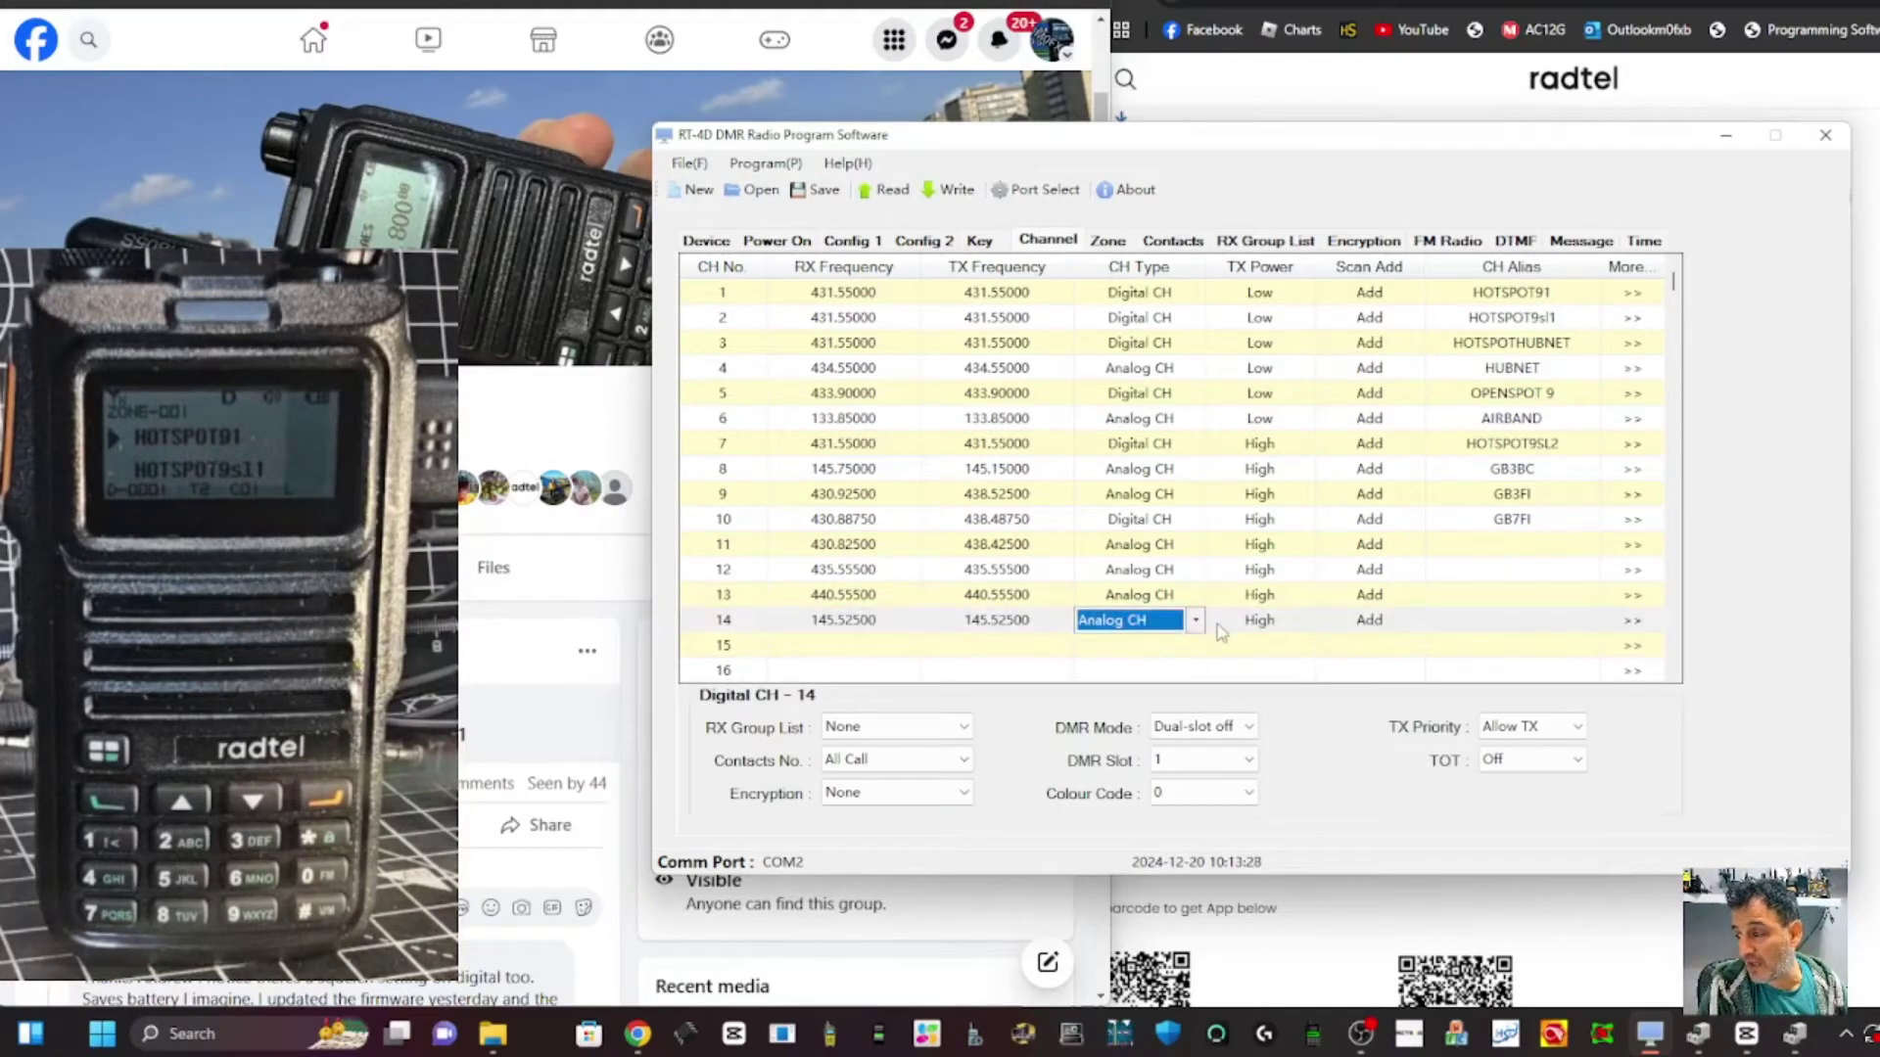
Set channel 14's alias to 'SIMPLEX 525'
click(1504, 617)
text(SIMPLEX525)
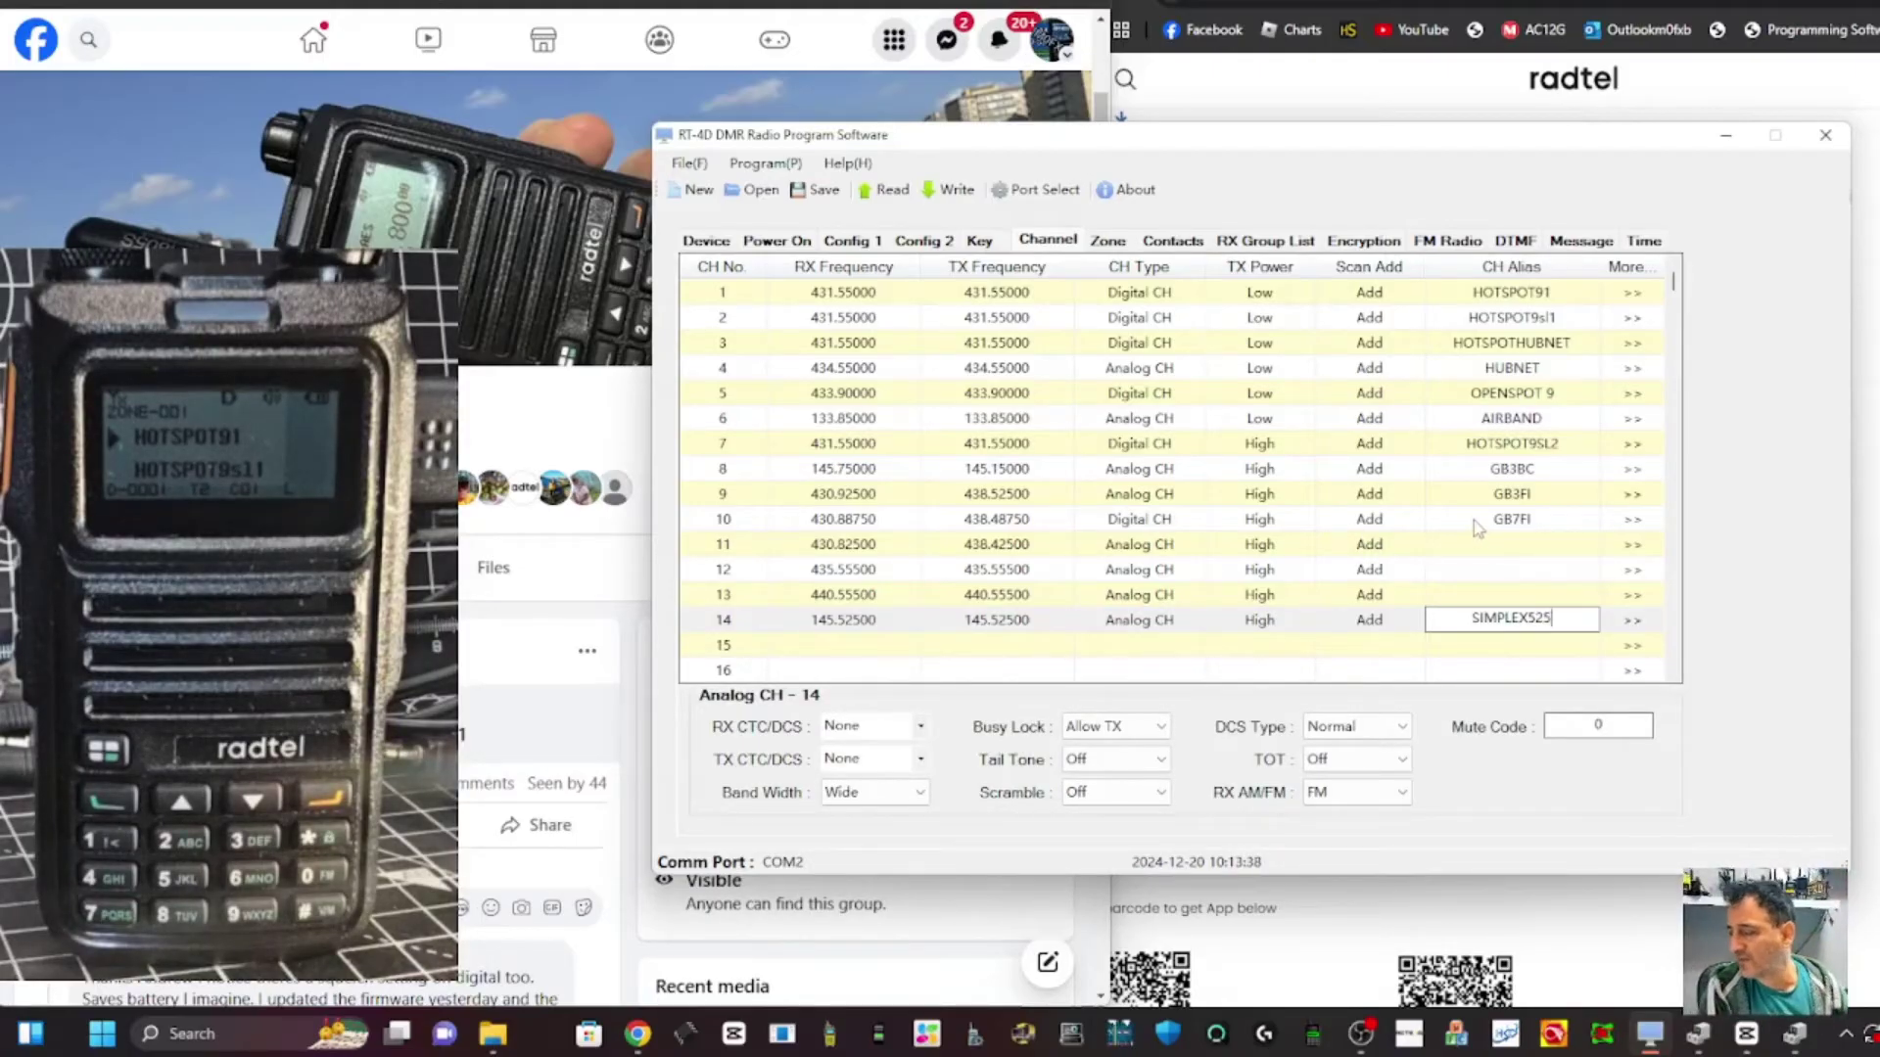
click(1108, 241)
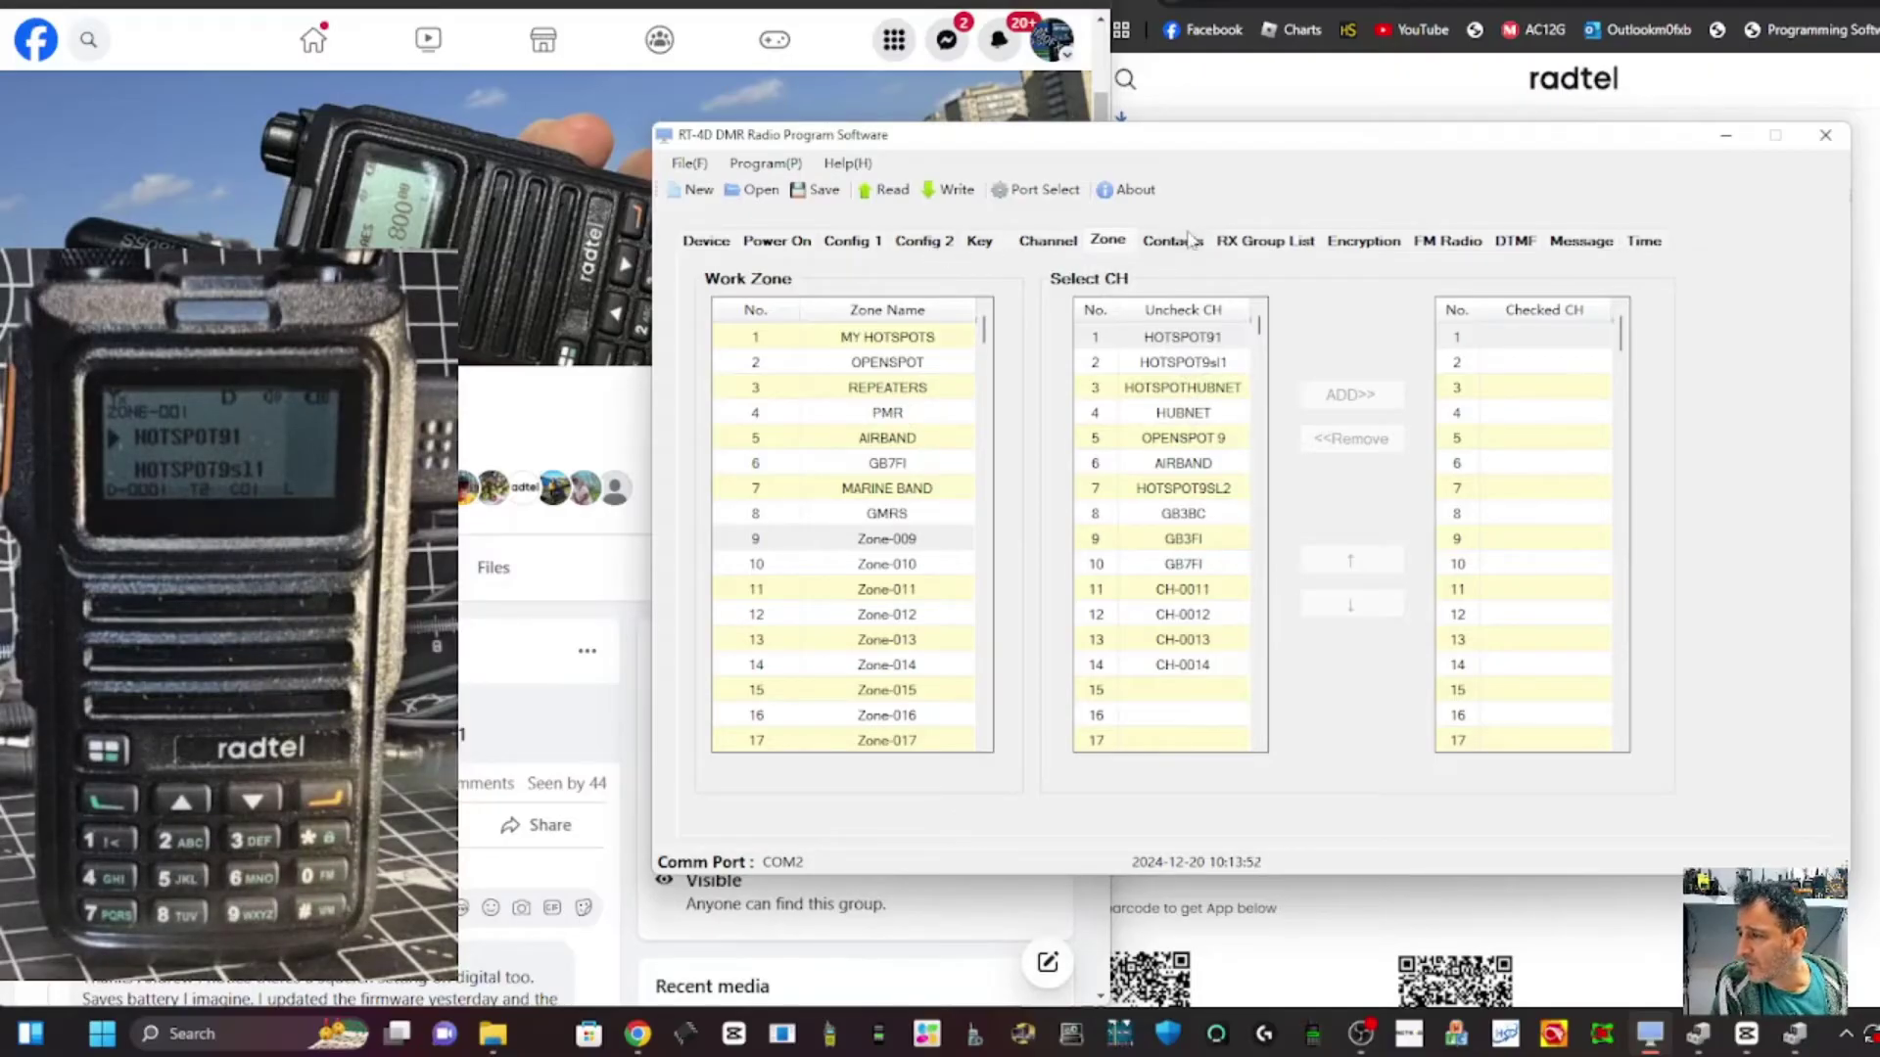
click(1048, 239)
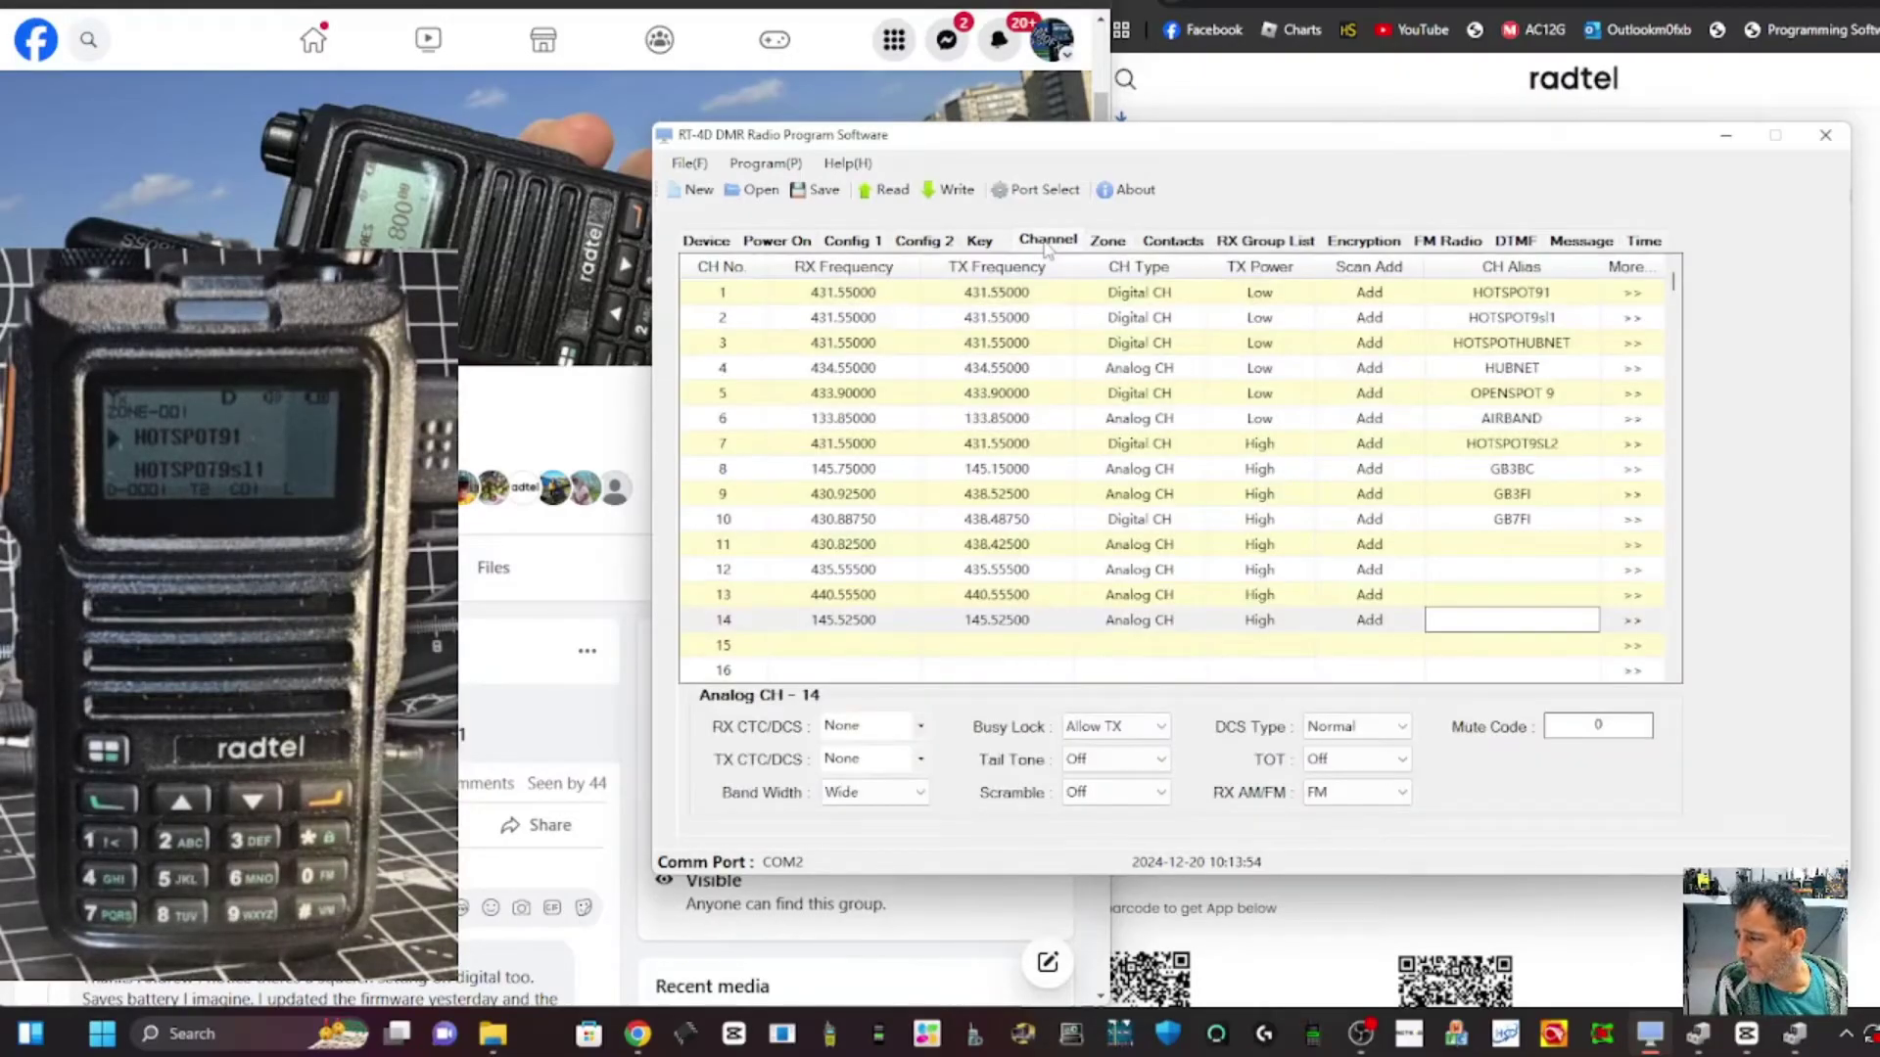
click(1475, 605)
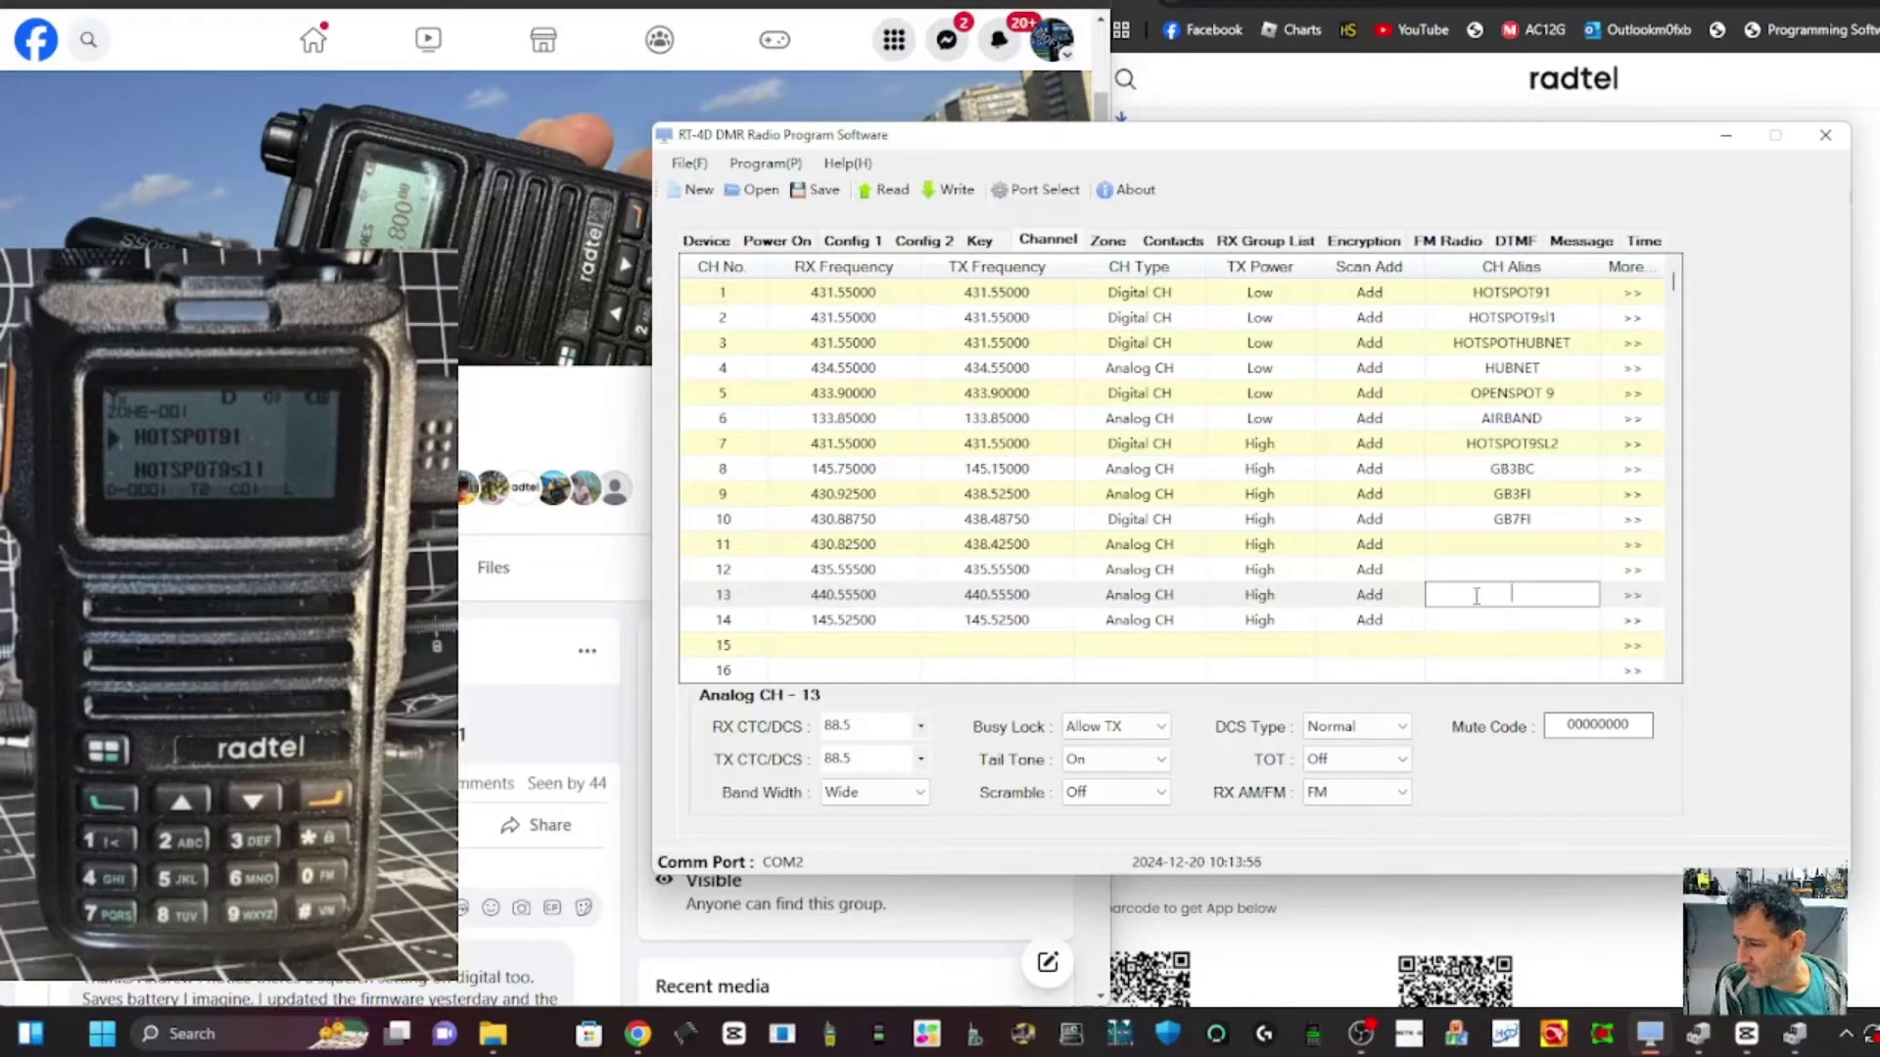
click(1483, 620)
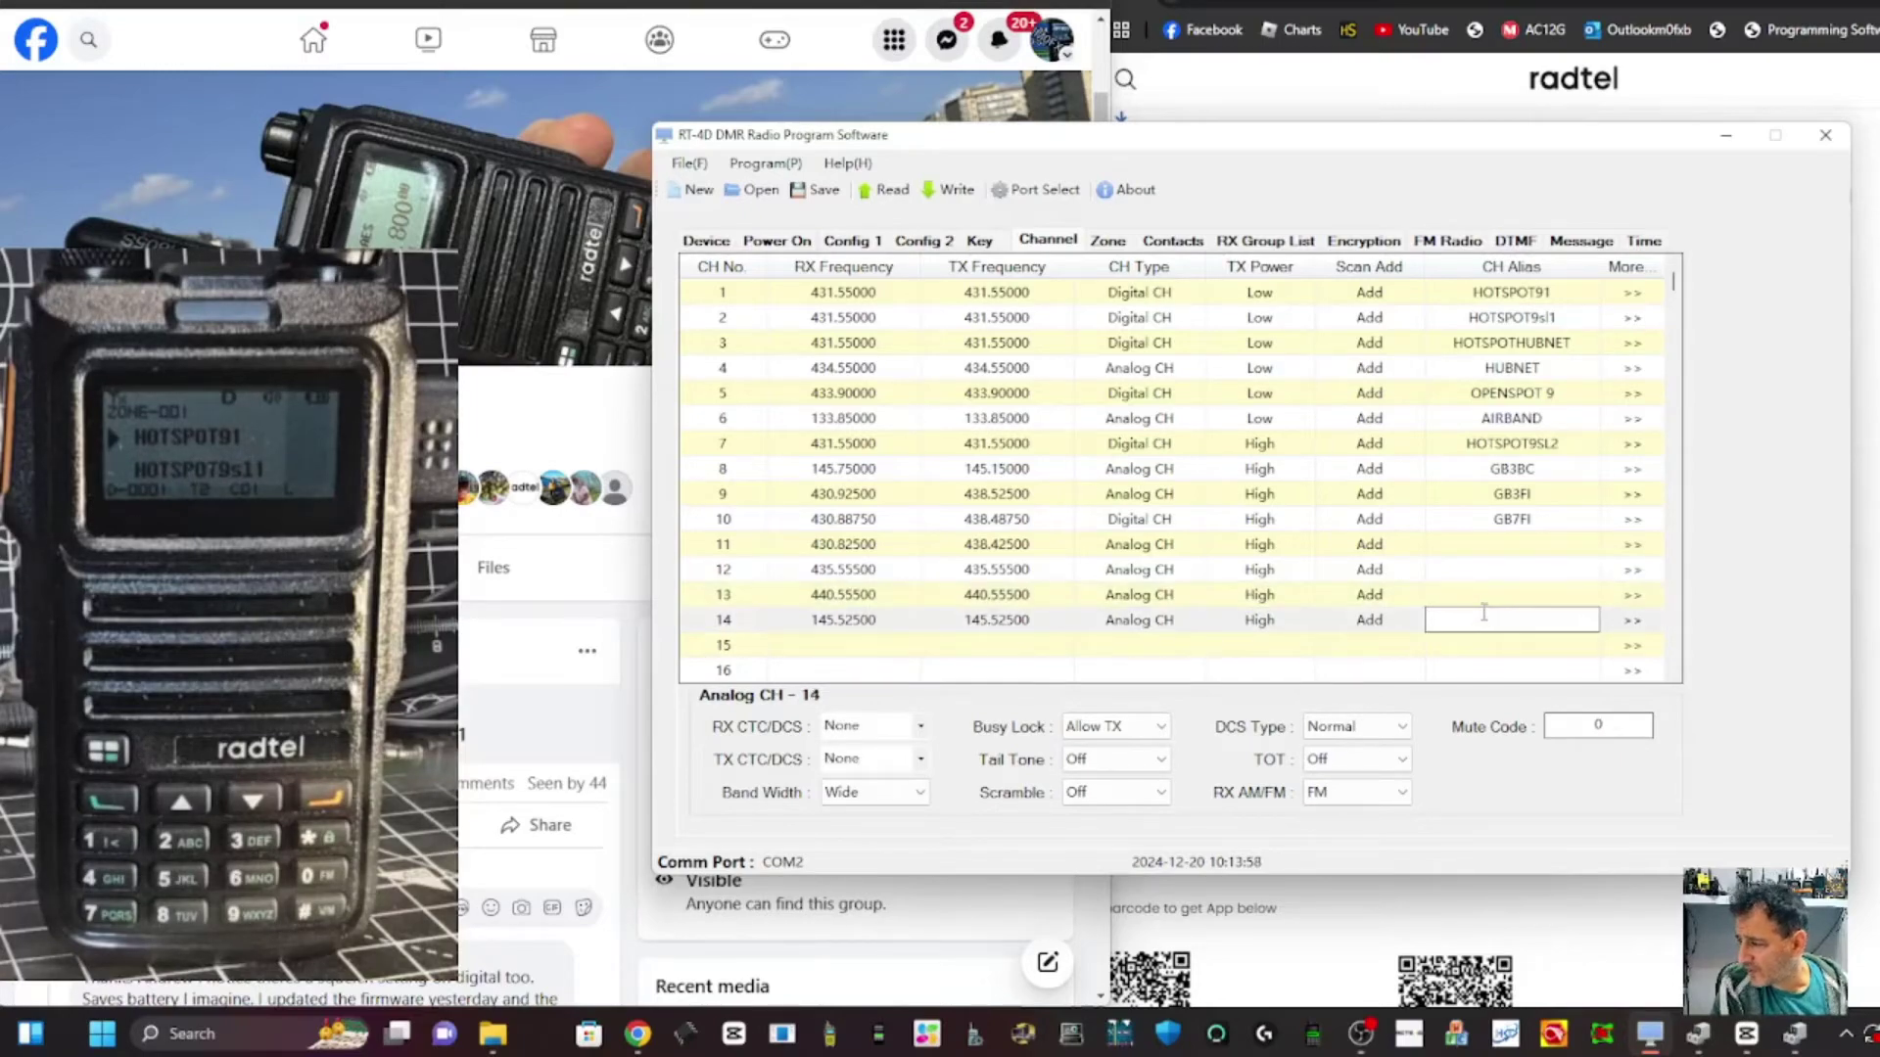
text(SIMPL)
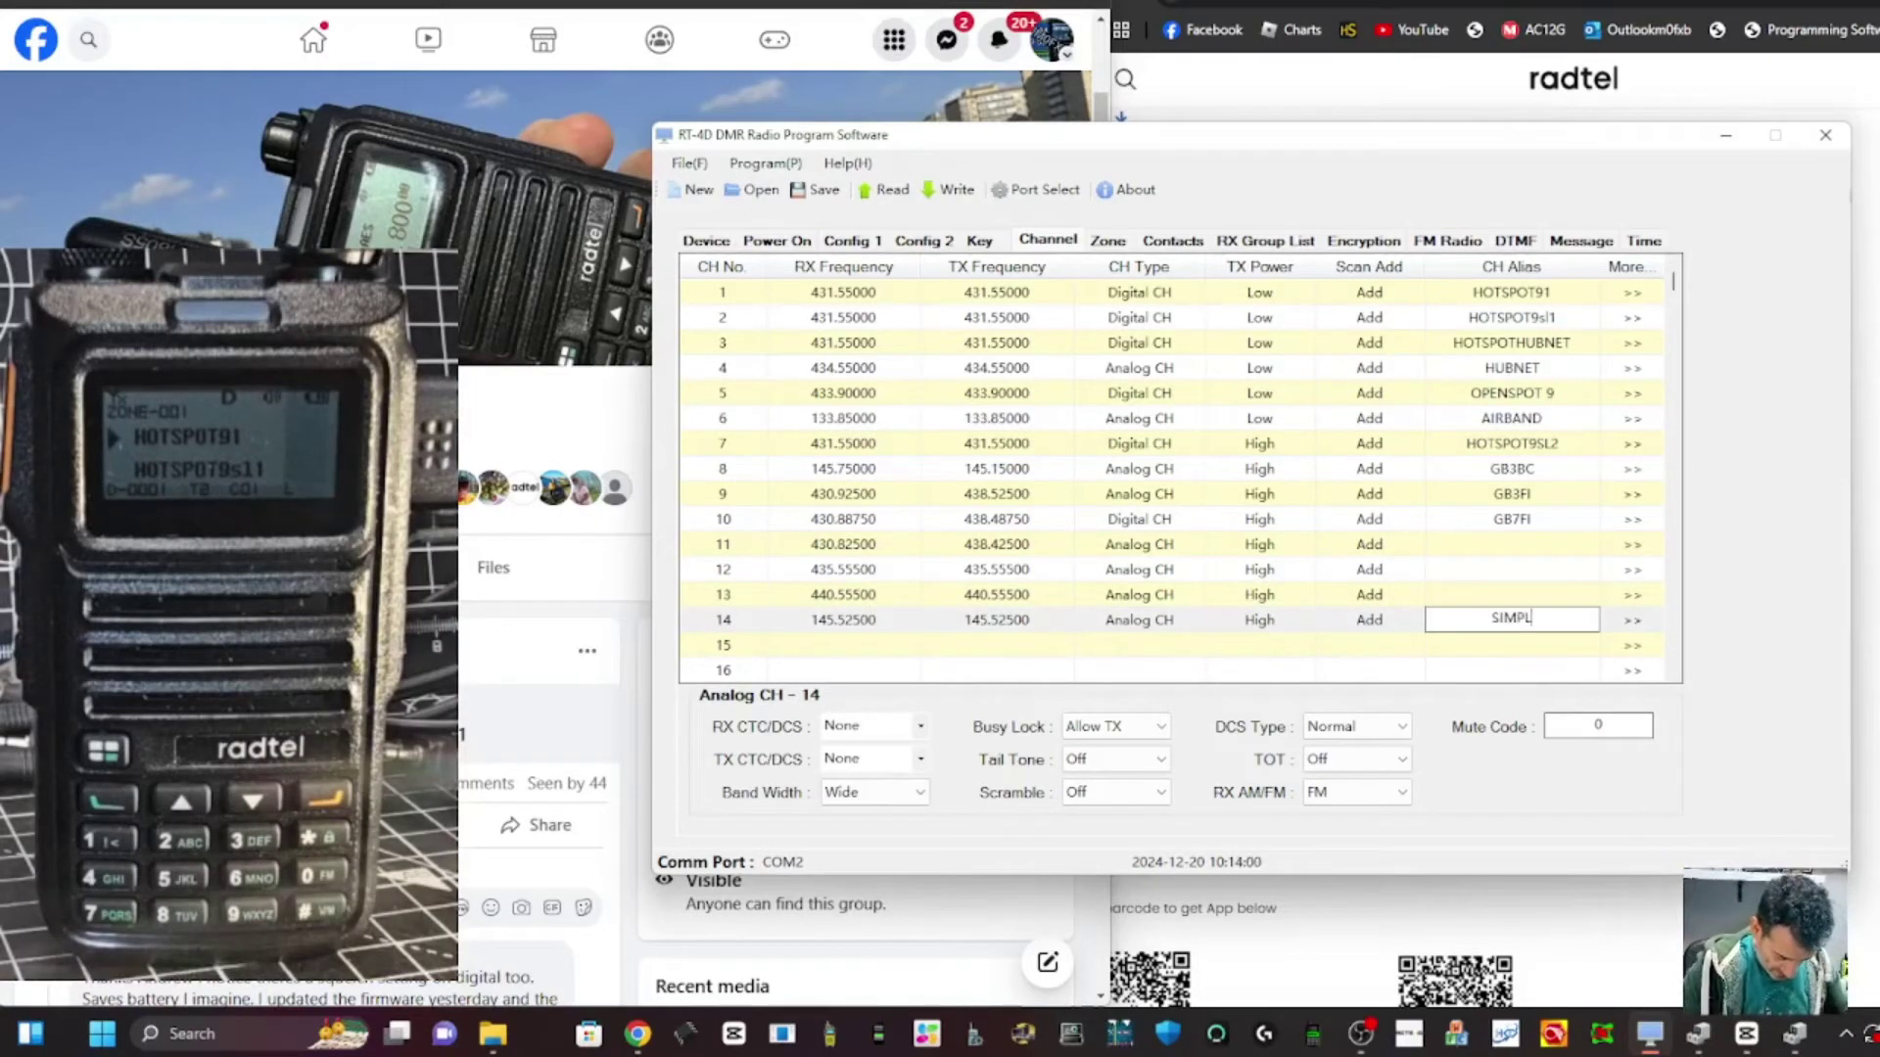
text(EX 525)
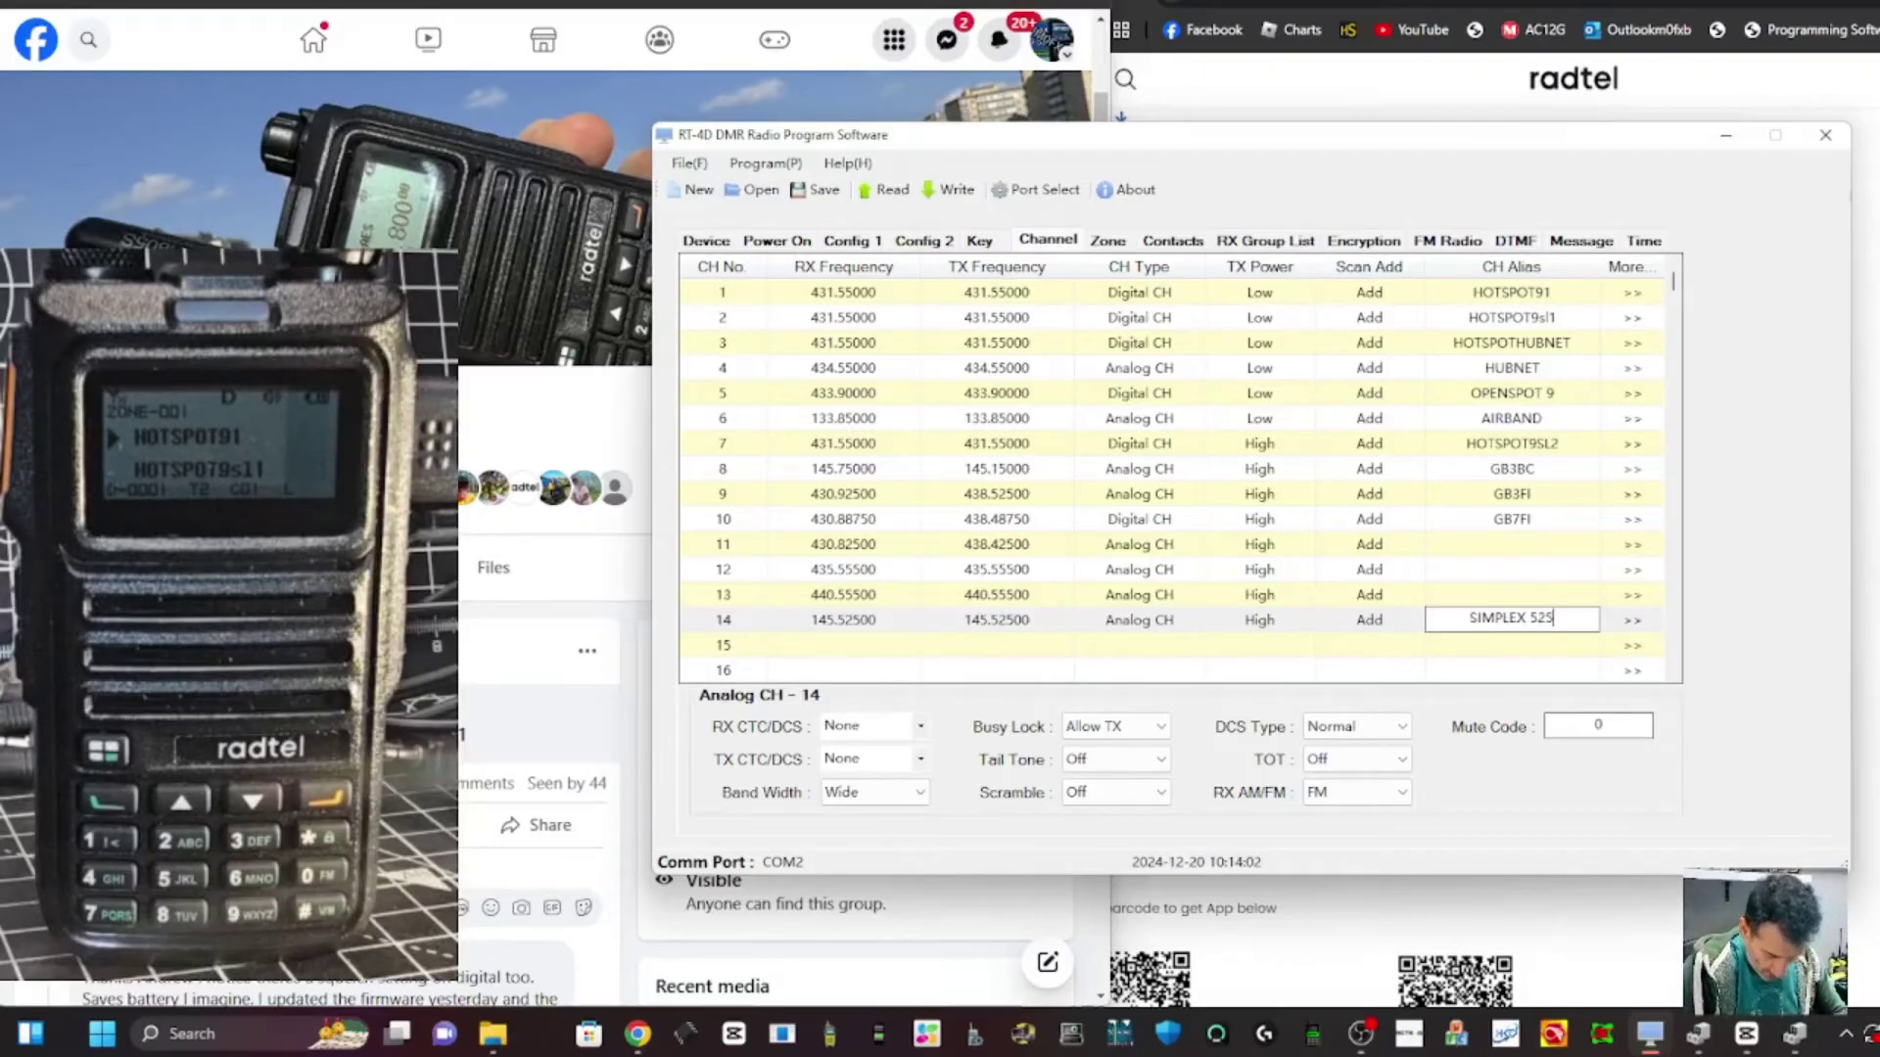
key(Return)
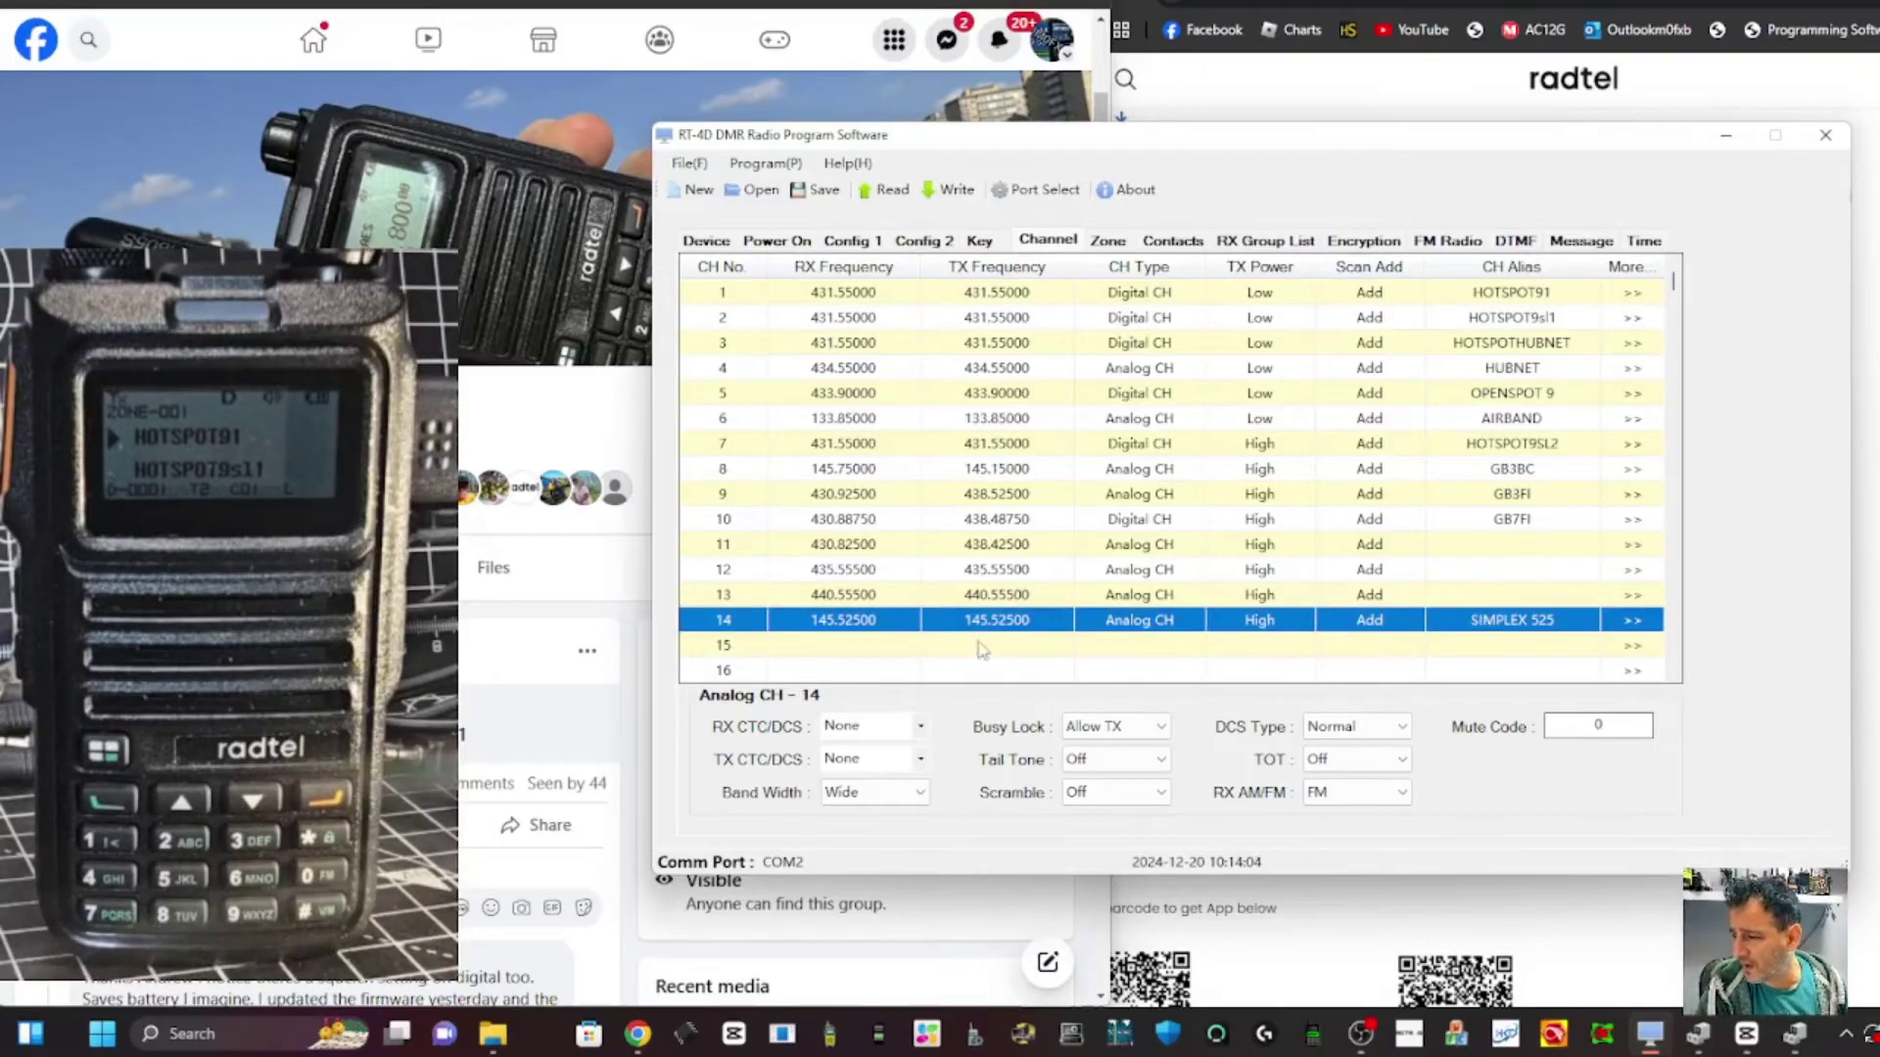
double_click(887, 637)
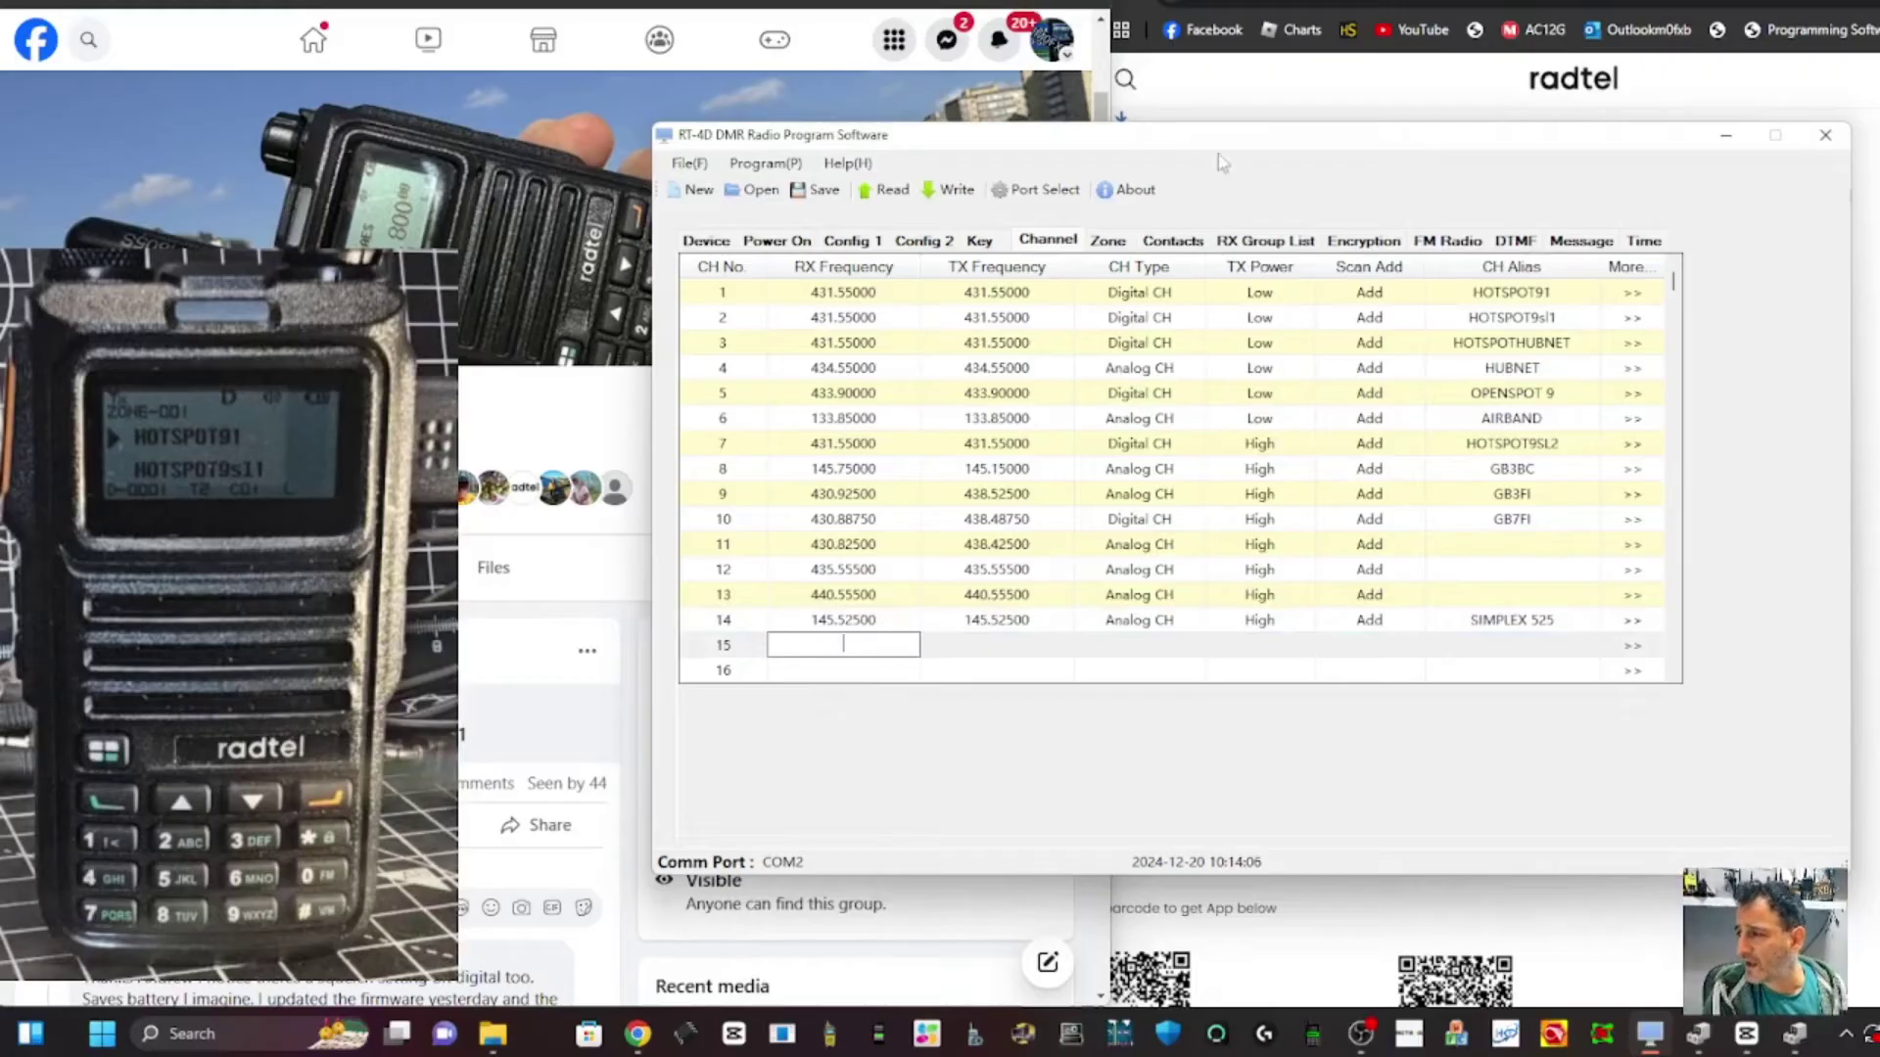
click(1107, 240)
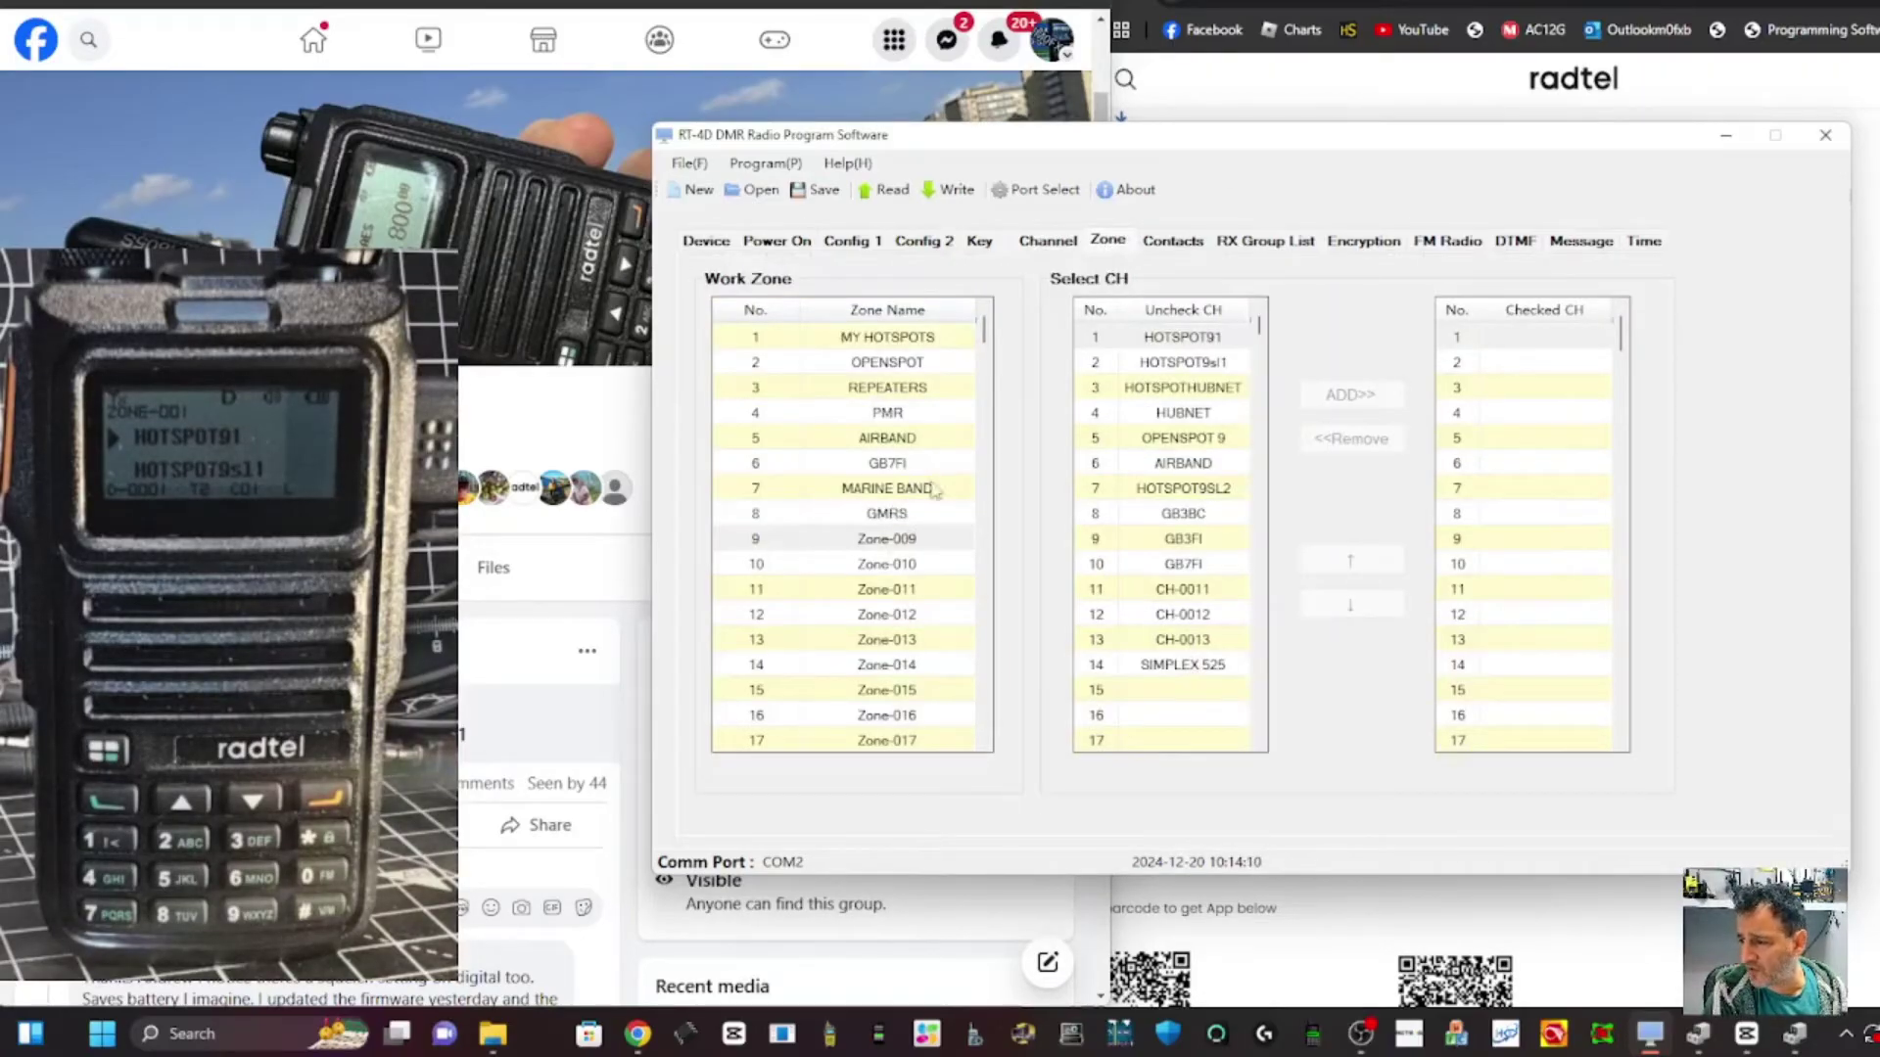
double_click(894, 541)
text(S)
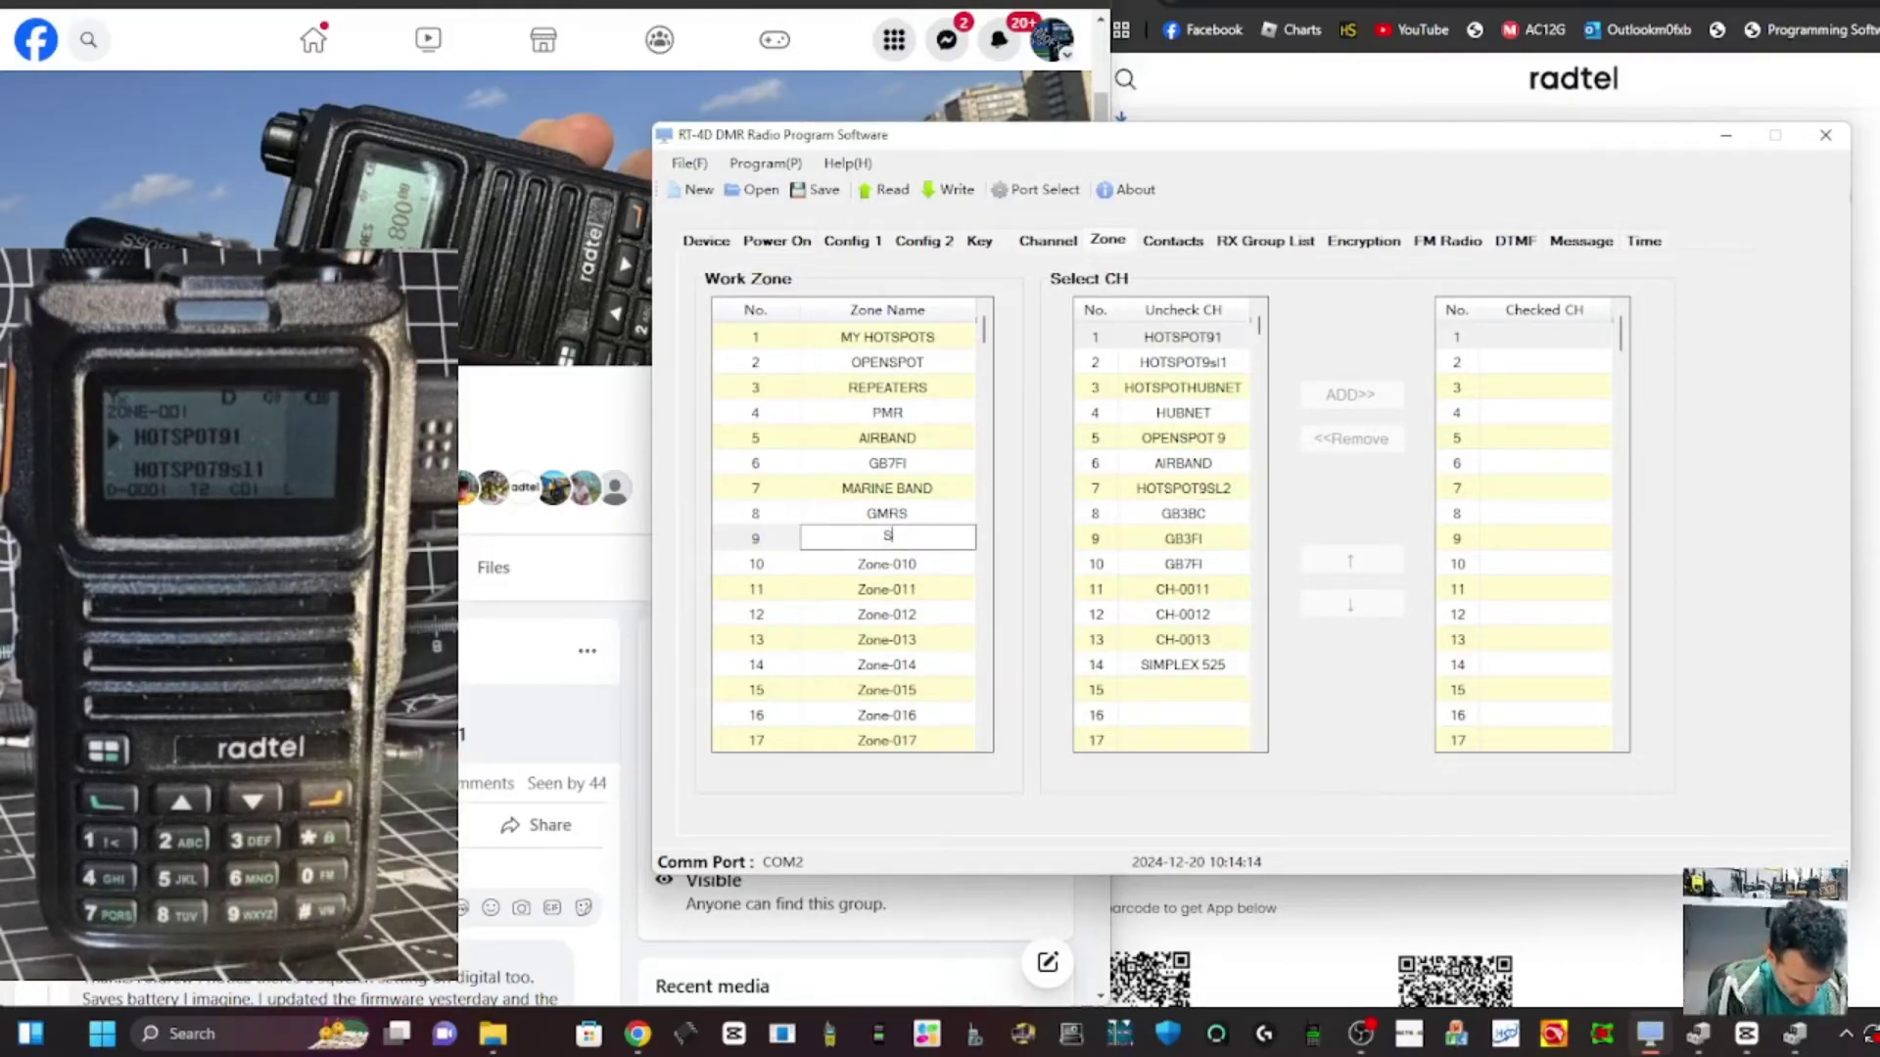
text(IMPLEX)
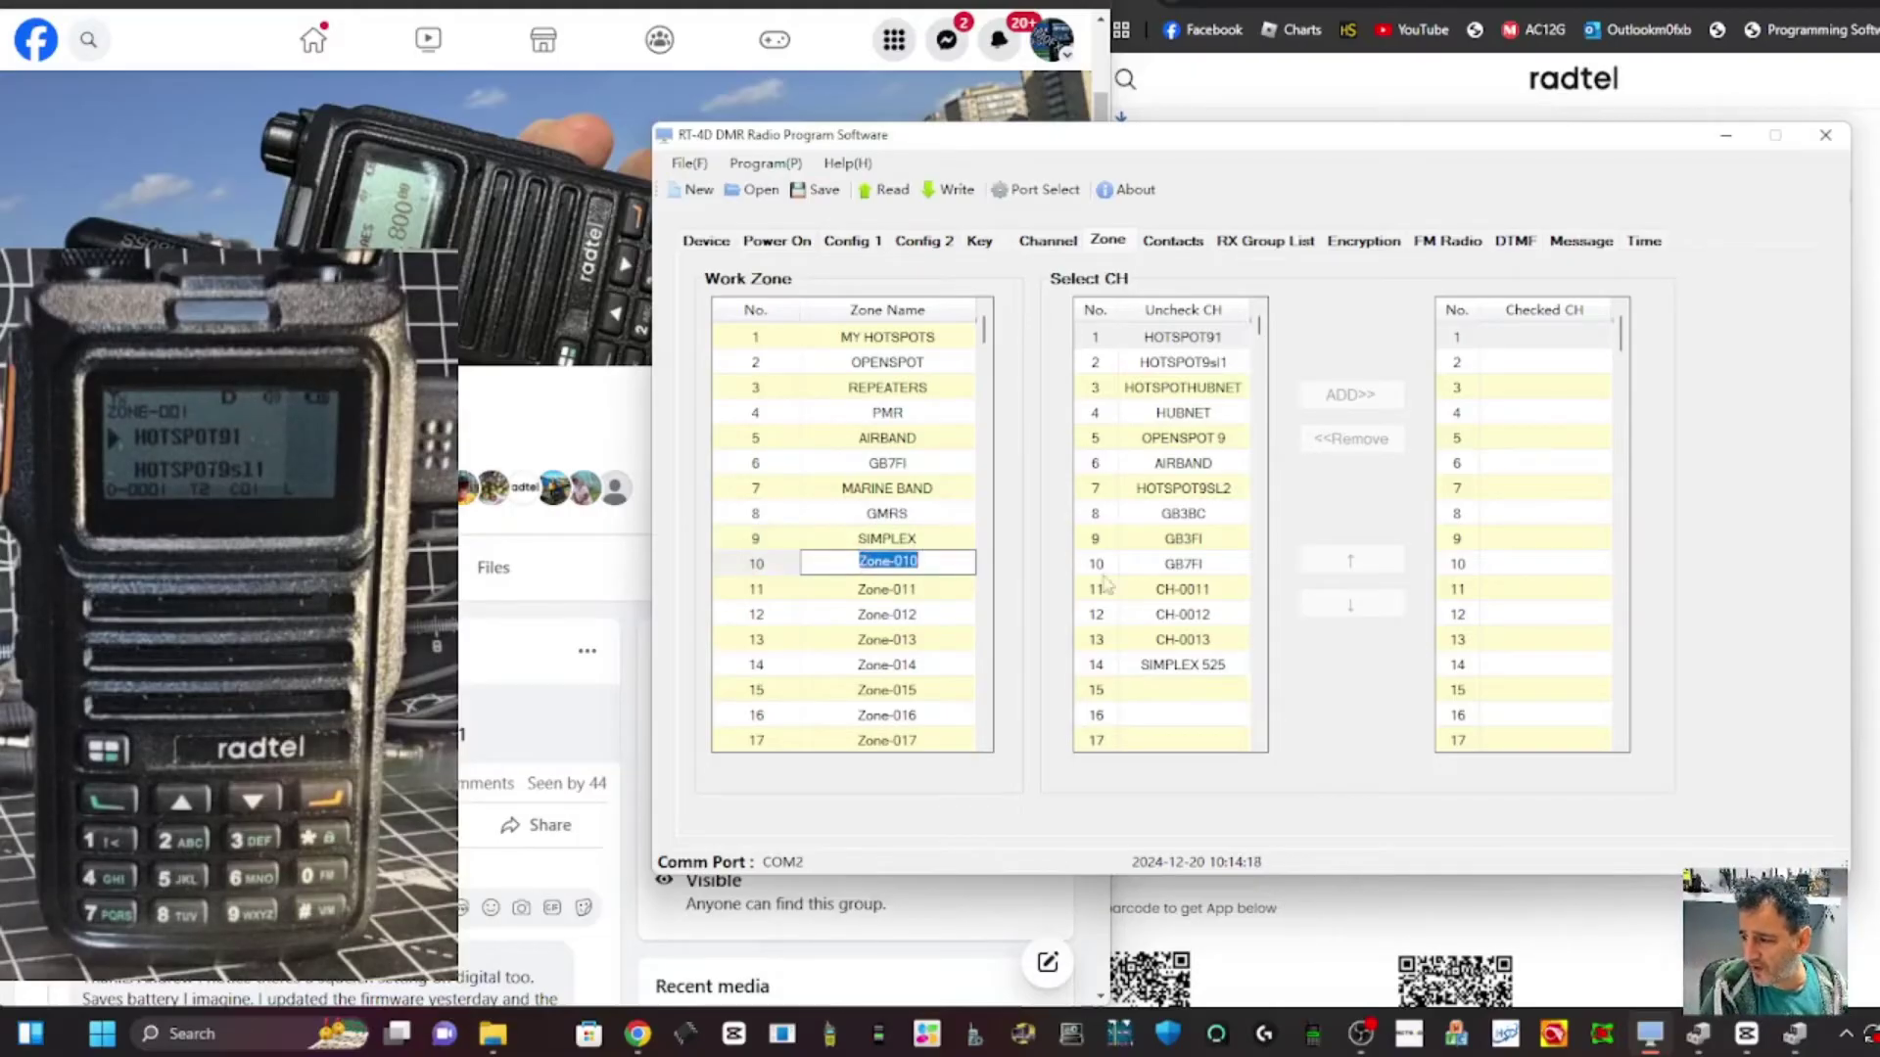
double_click(917, 537)
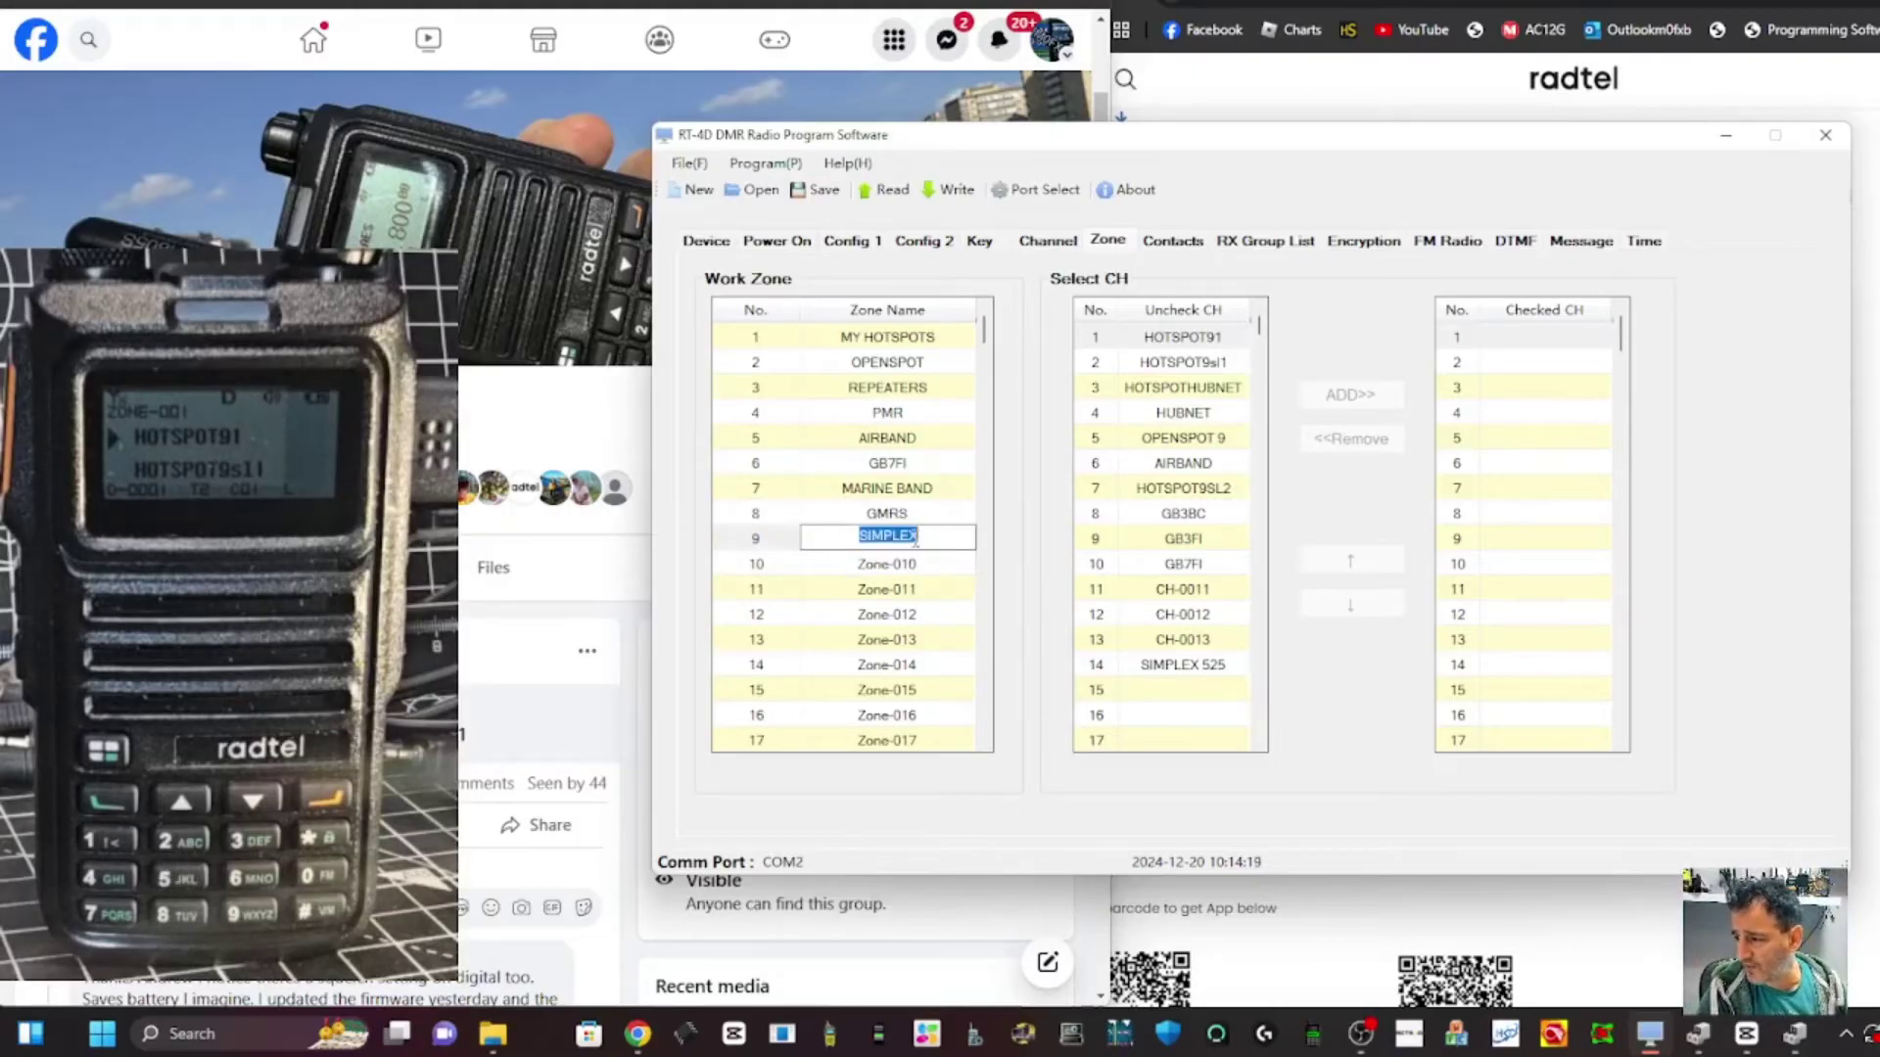
click(1183, 664)
click(1386, 402)
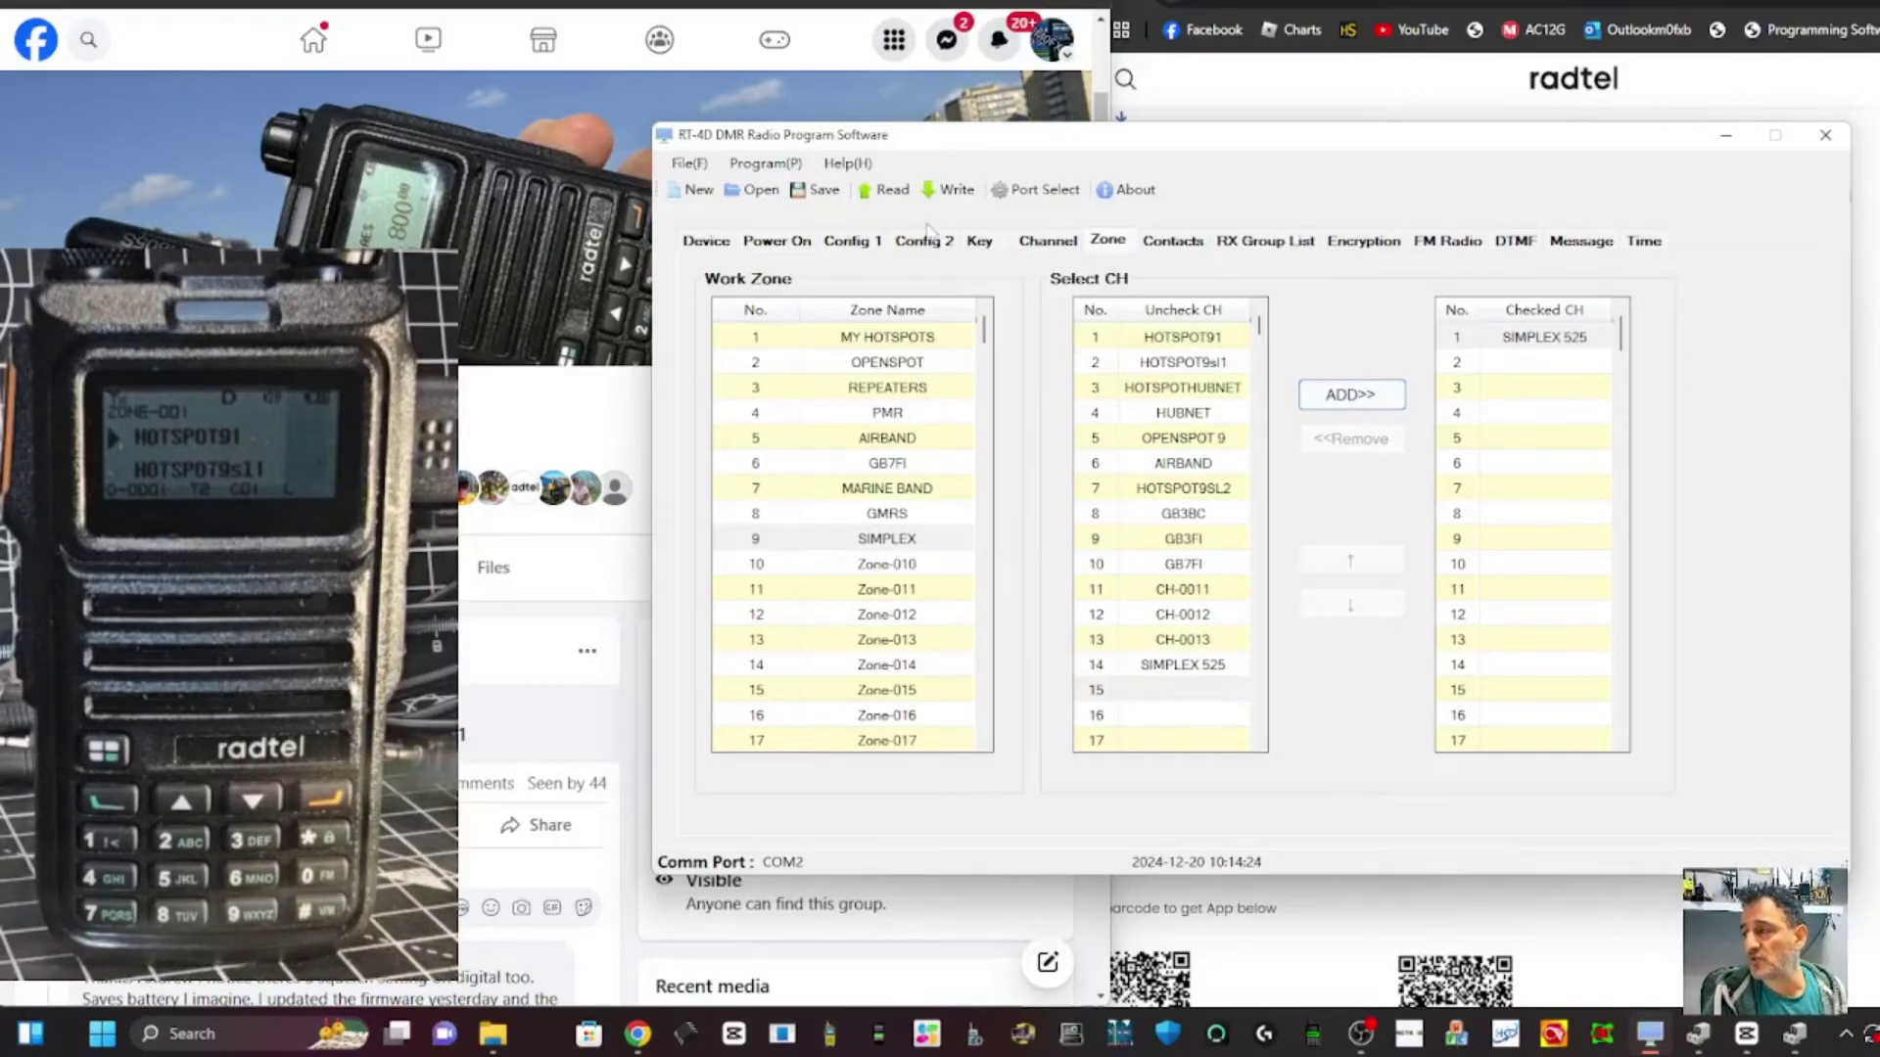
click(1373, 1036)
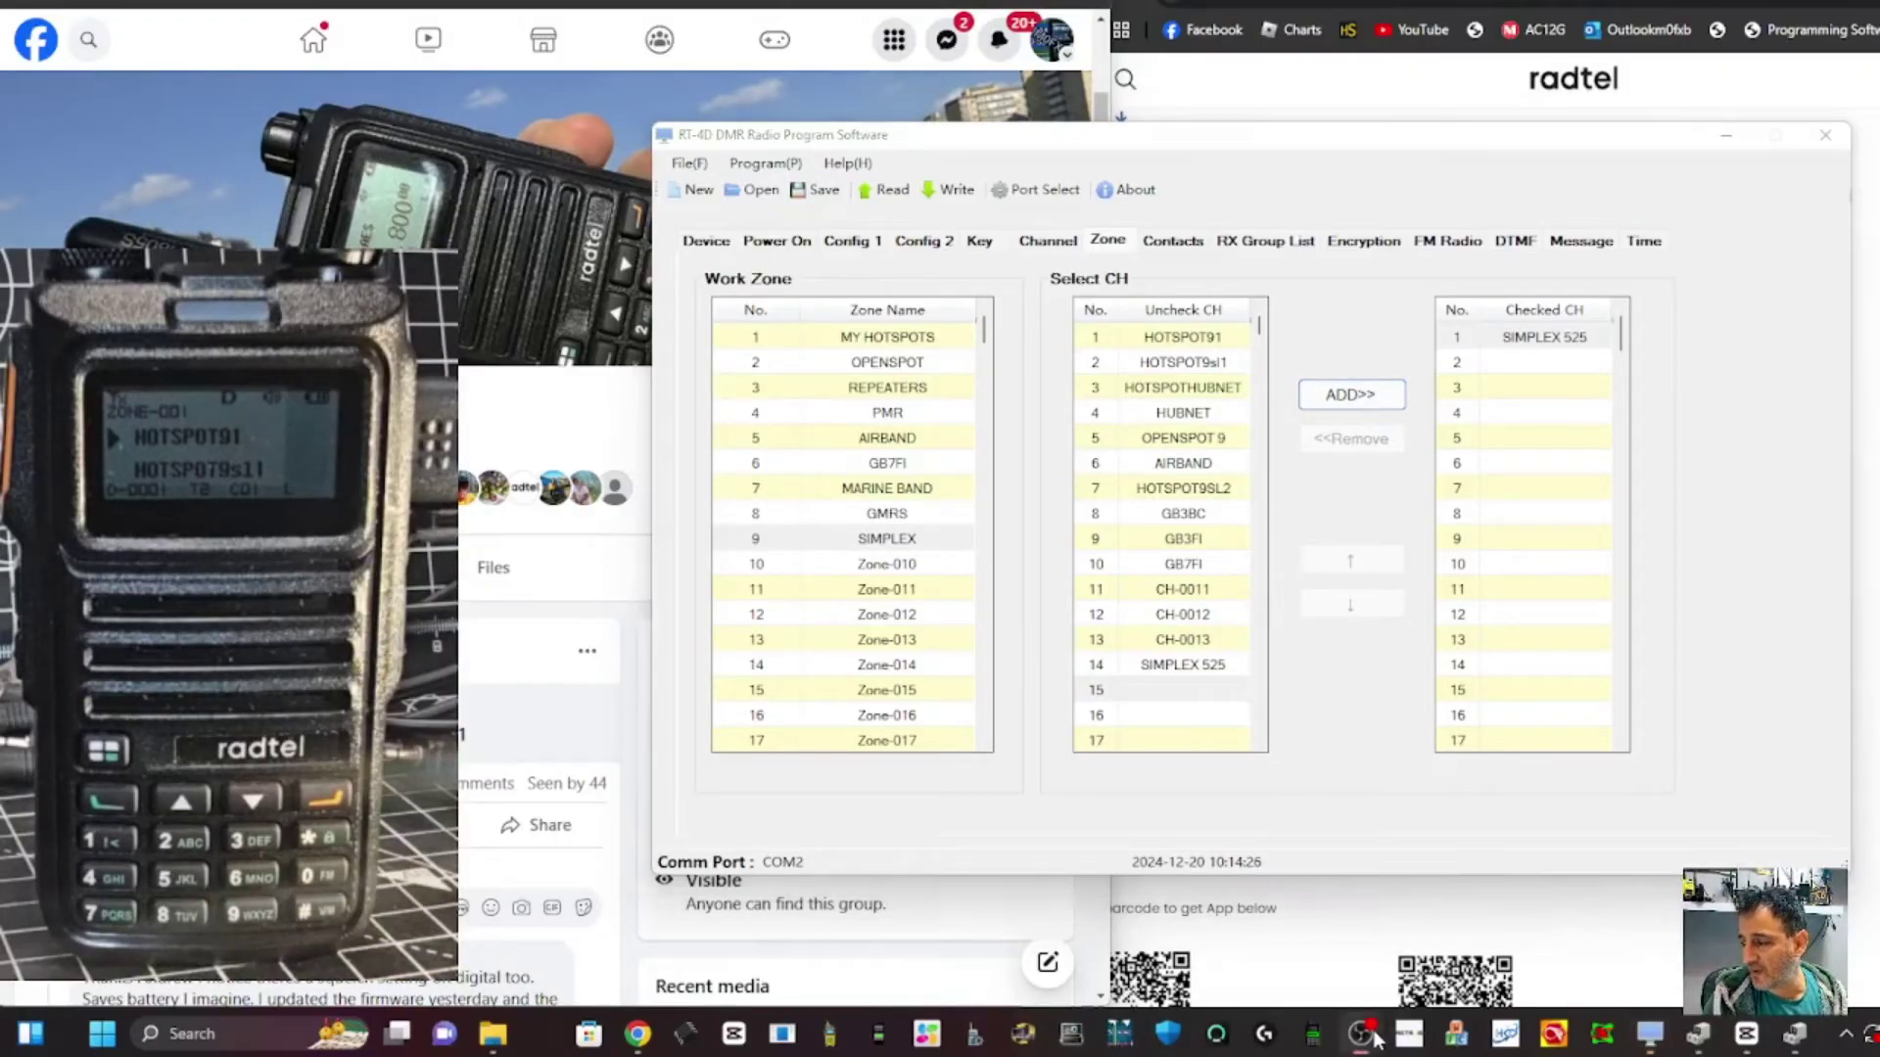
Overwrite RRTT4.4rdmf in Documents with the current codeplug, then return to the channel list
click(826, 191)
scroll(1053, 451, down, 15)
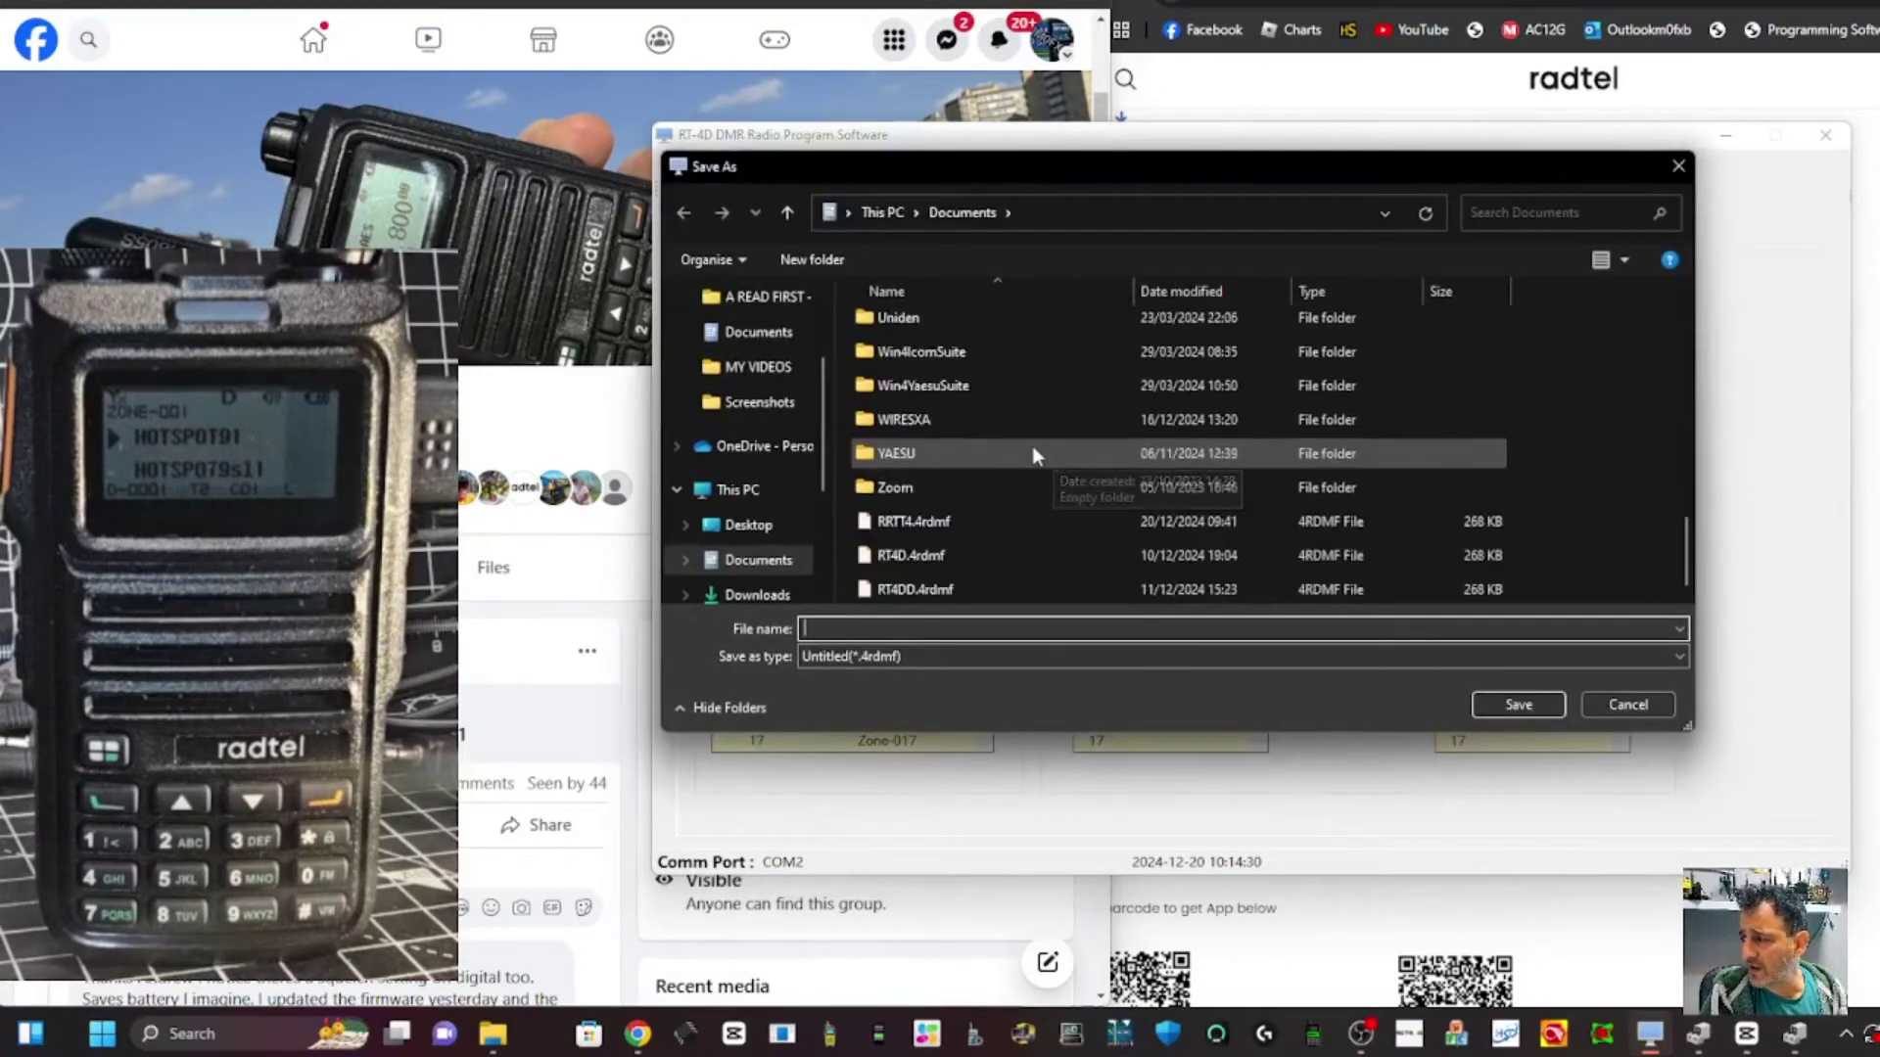
click(918, 523)
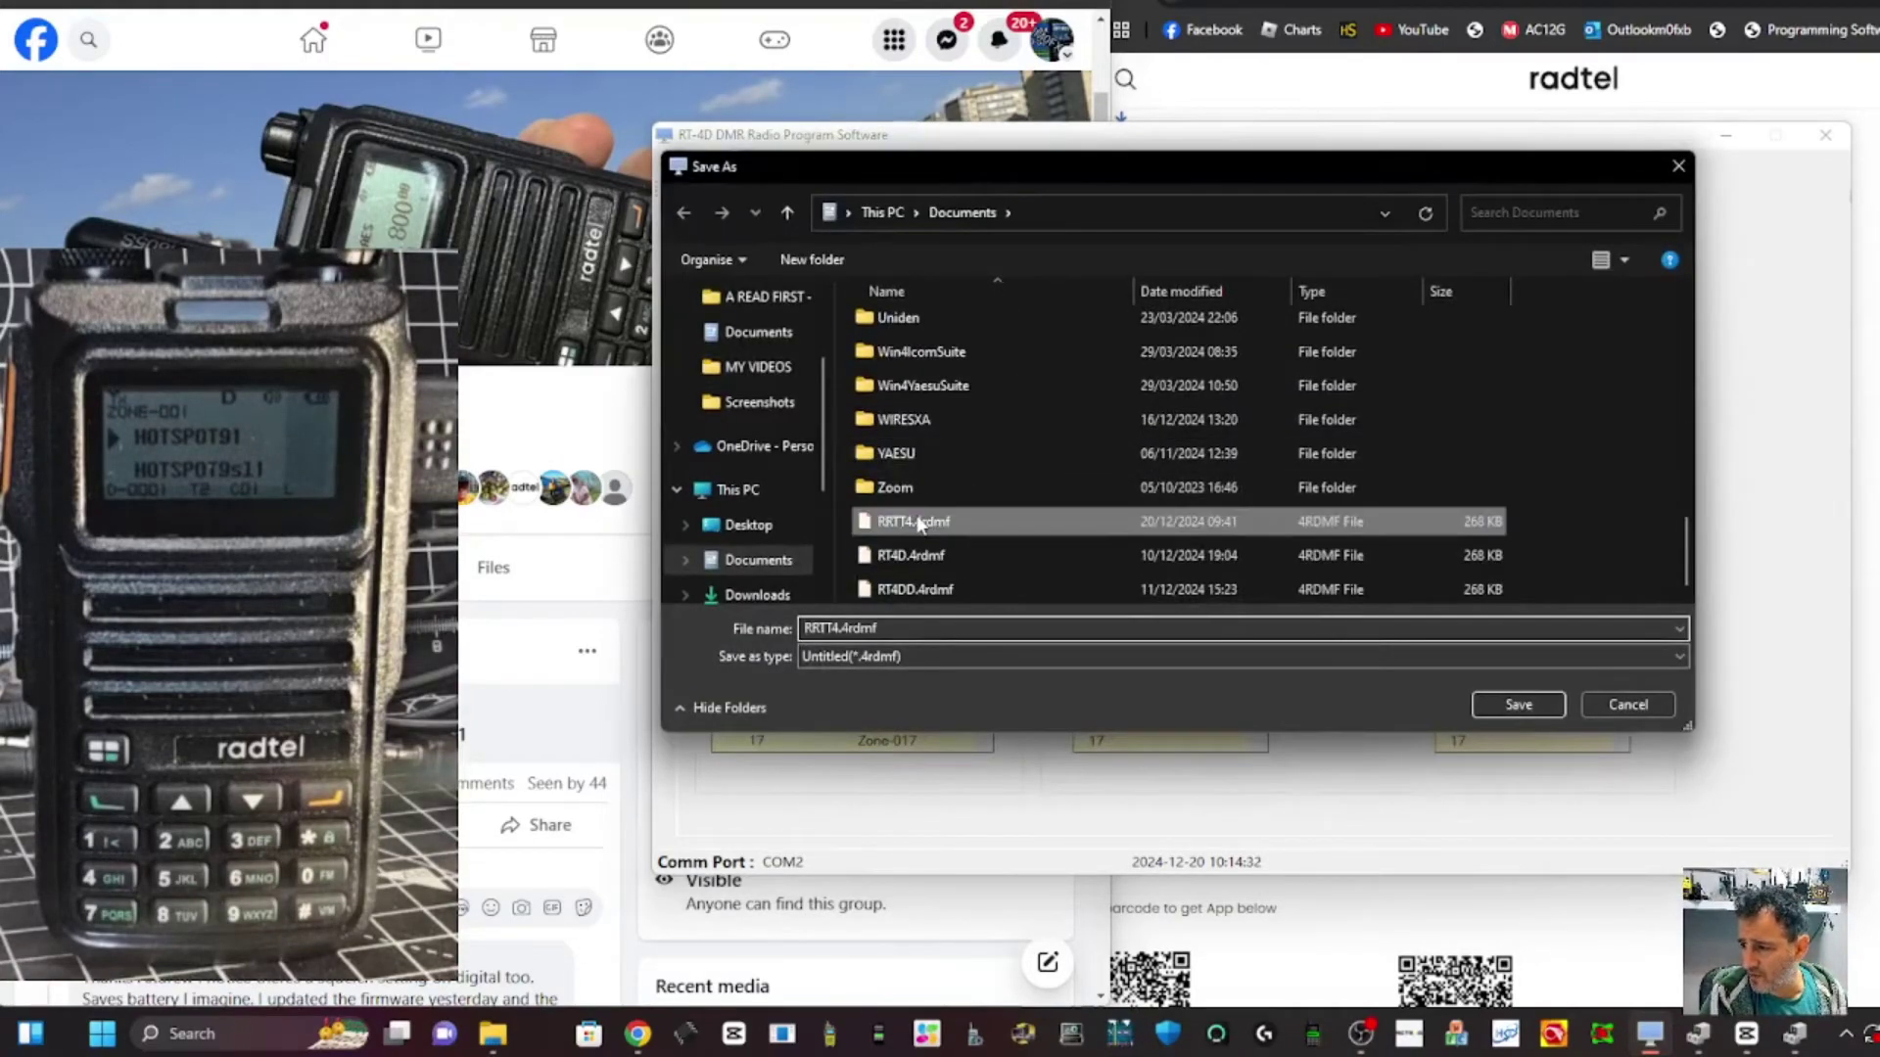
click(1483, 705)
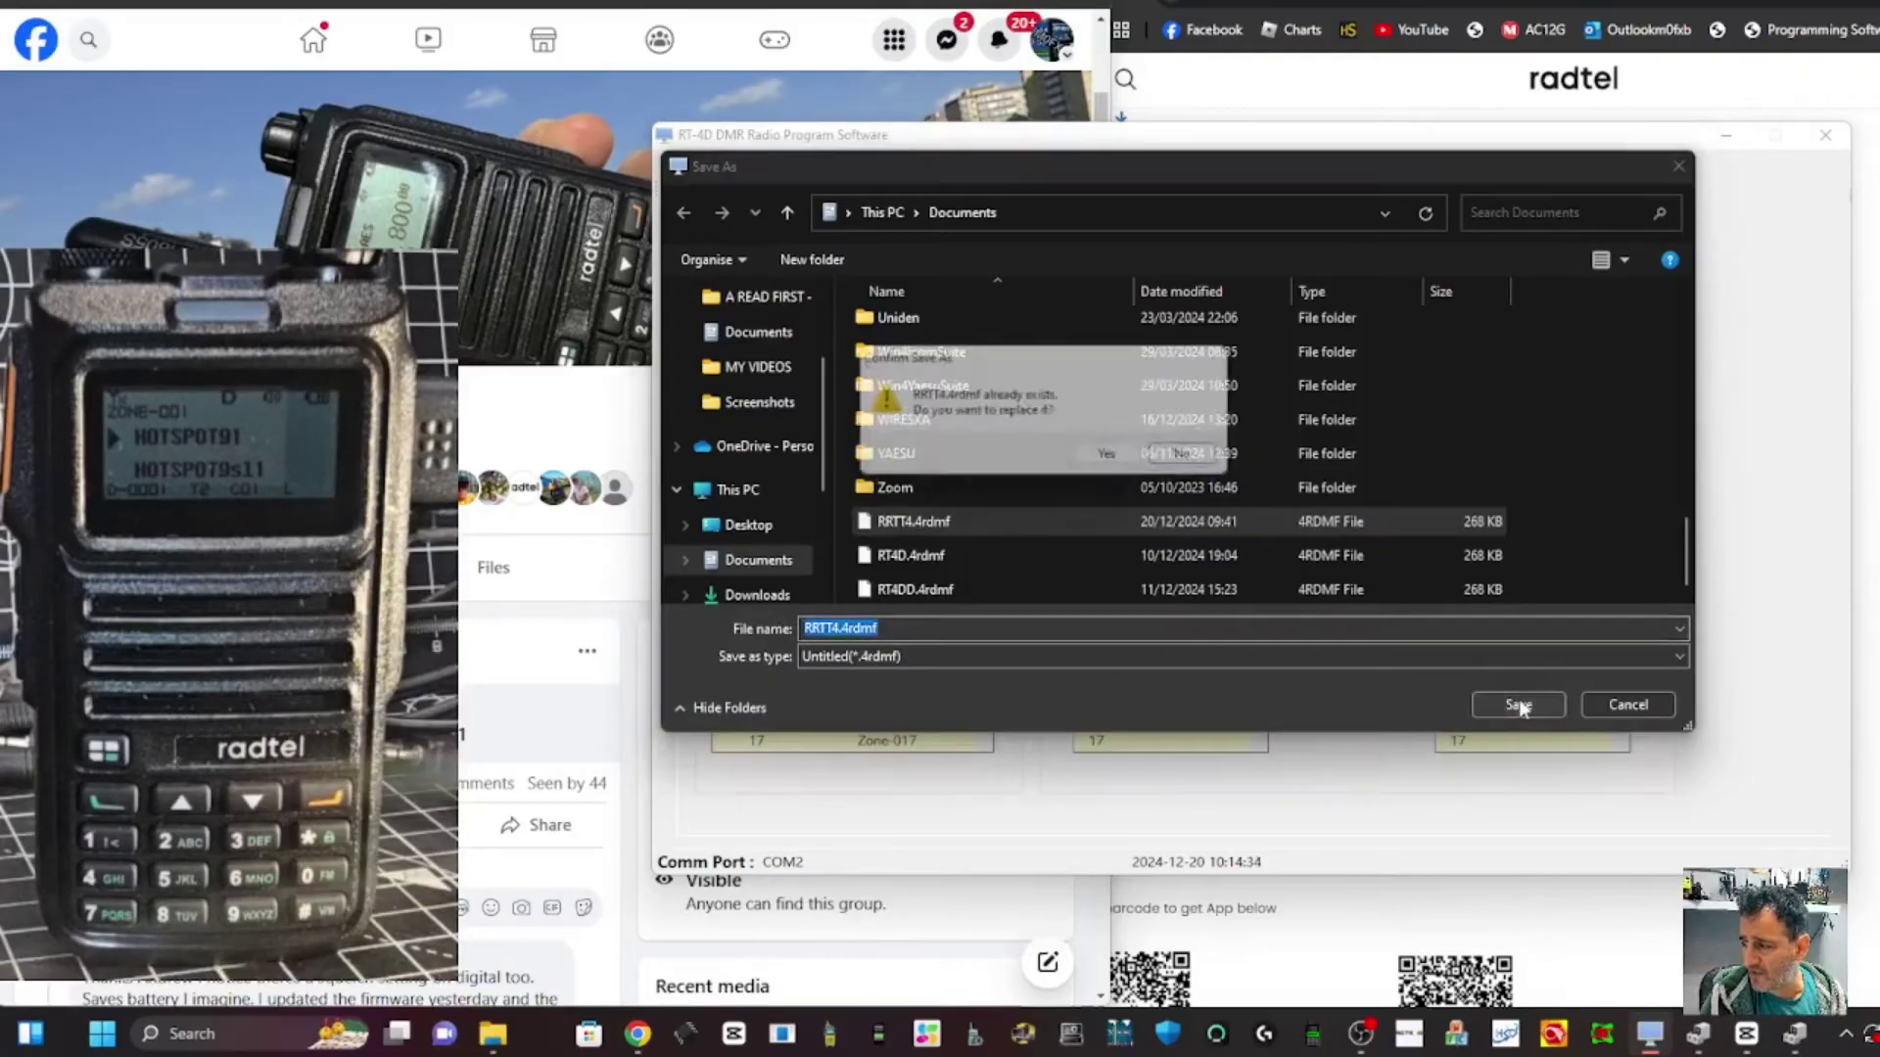
click(1116, 460)
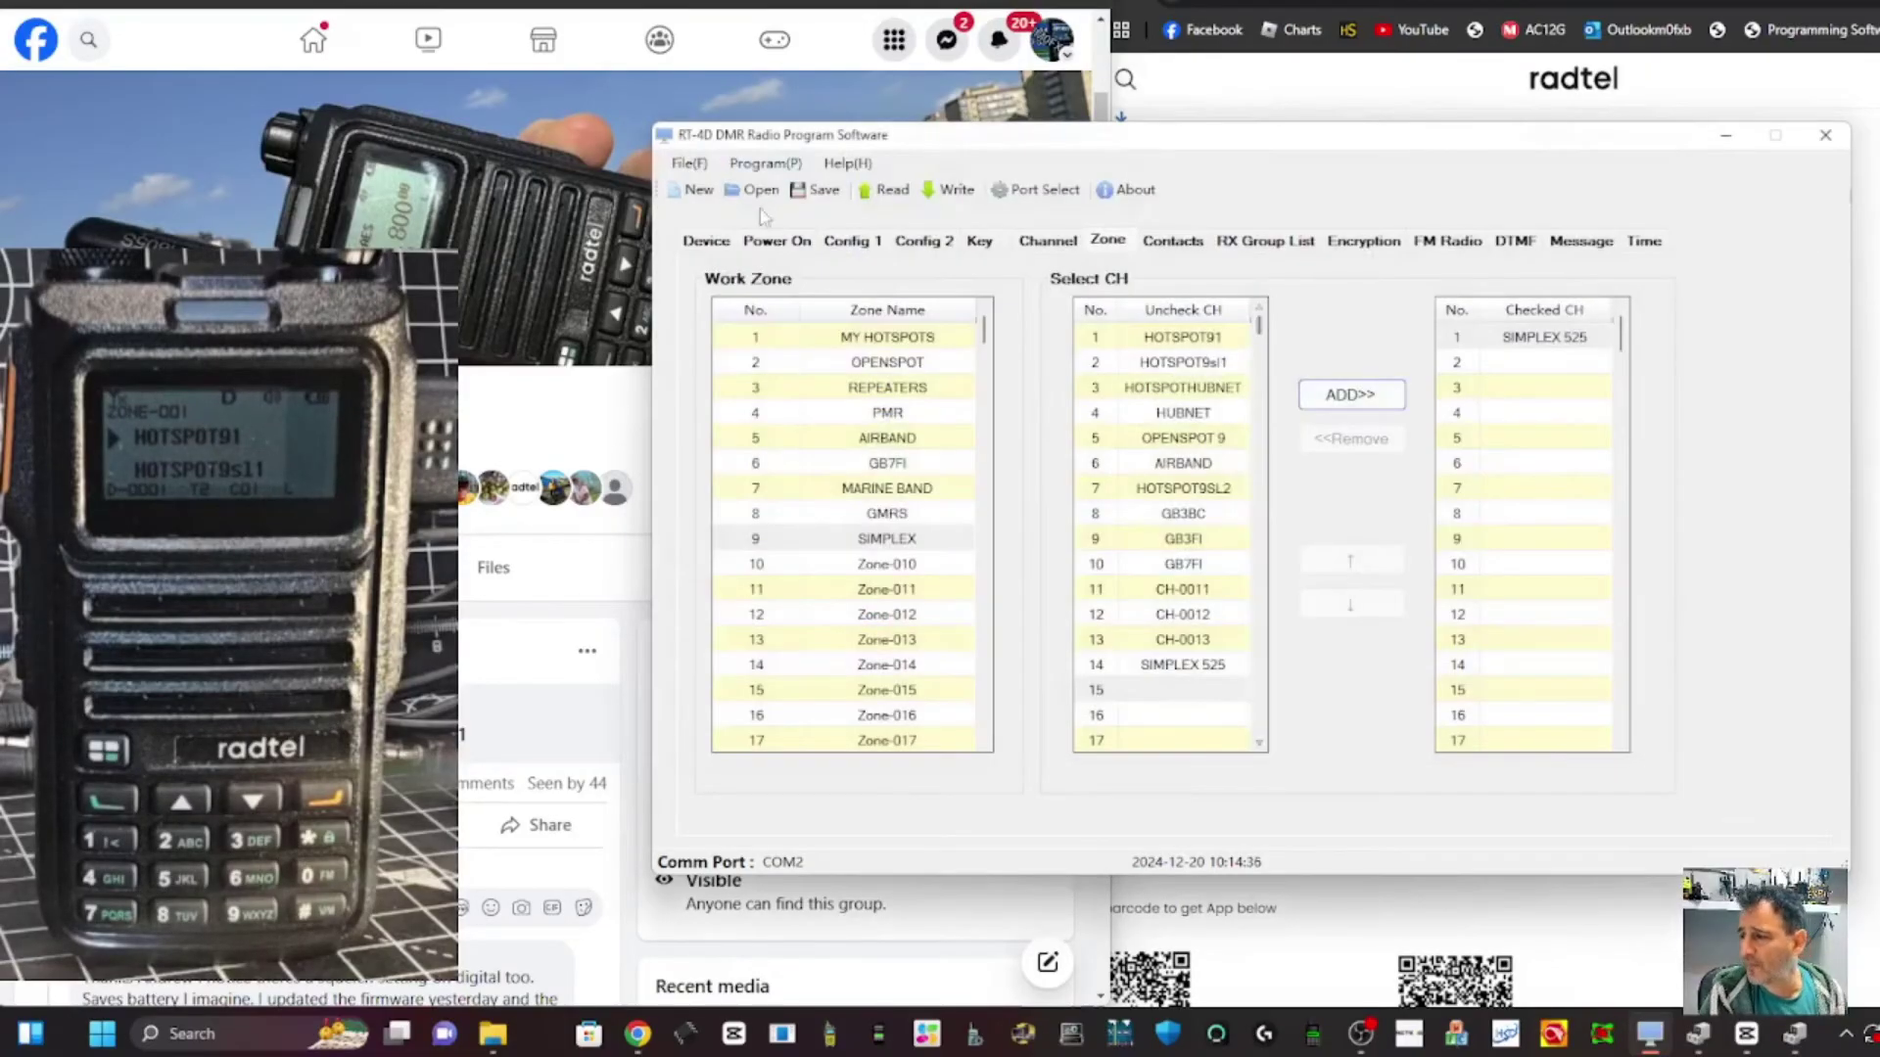
click(1048, 243)
scroll(942, 436, down, 5)
scroll(942, 436, up, 5)
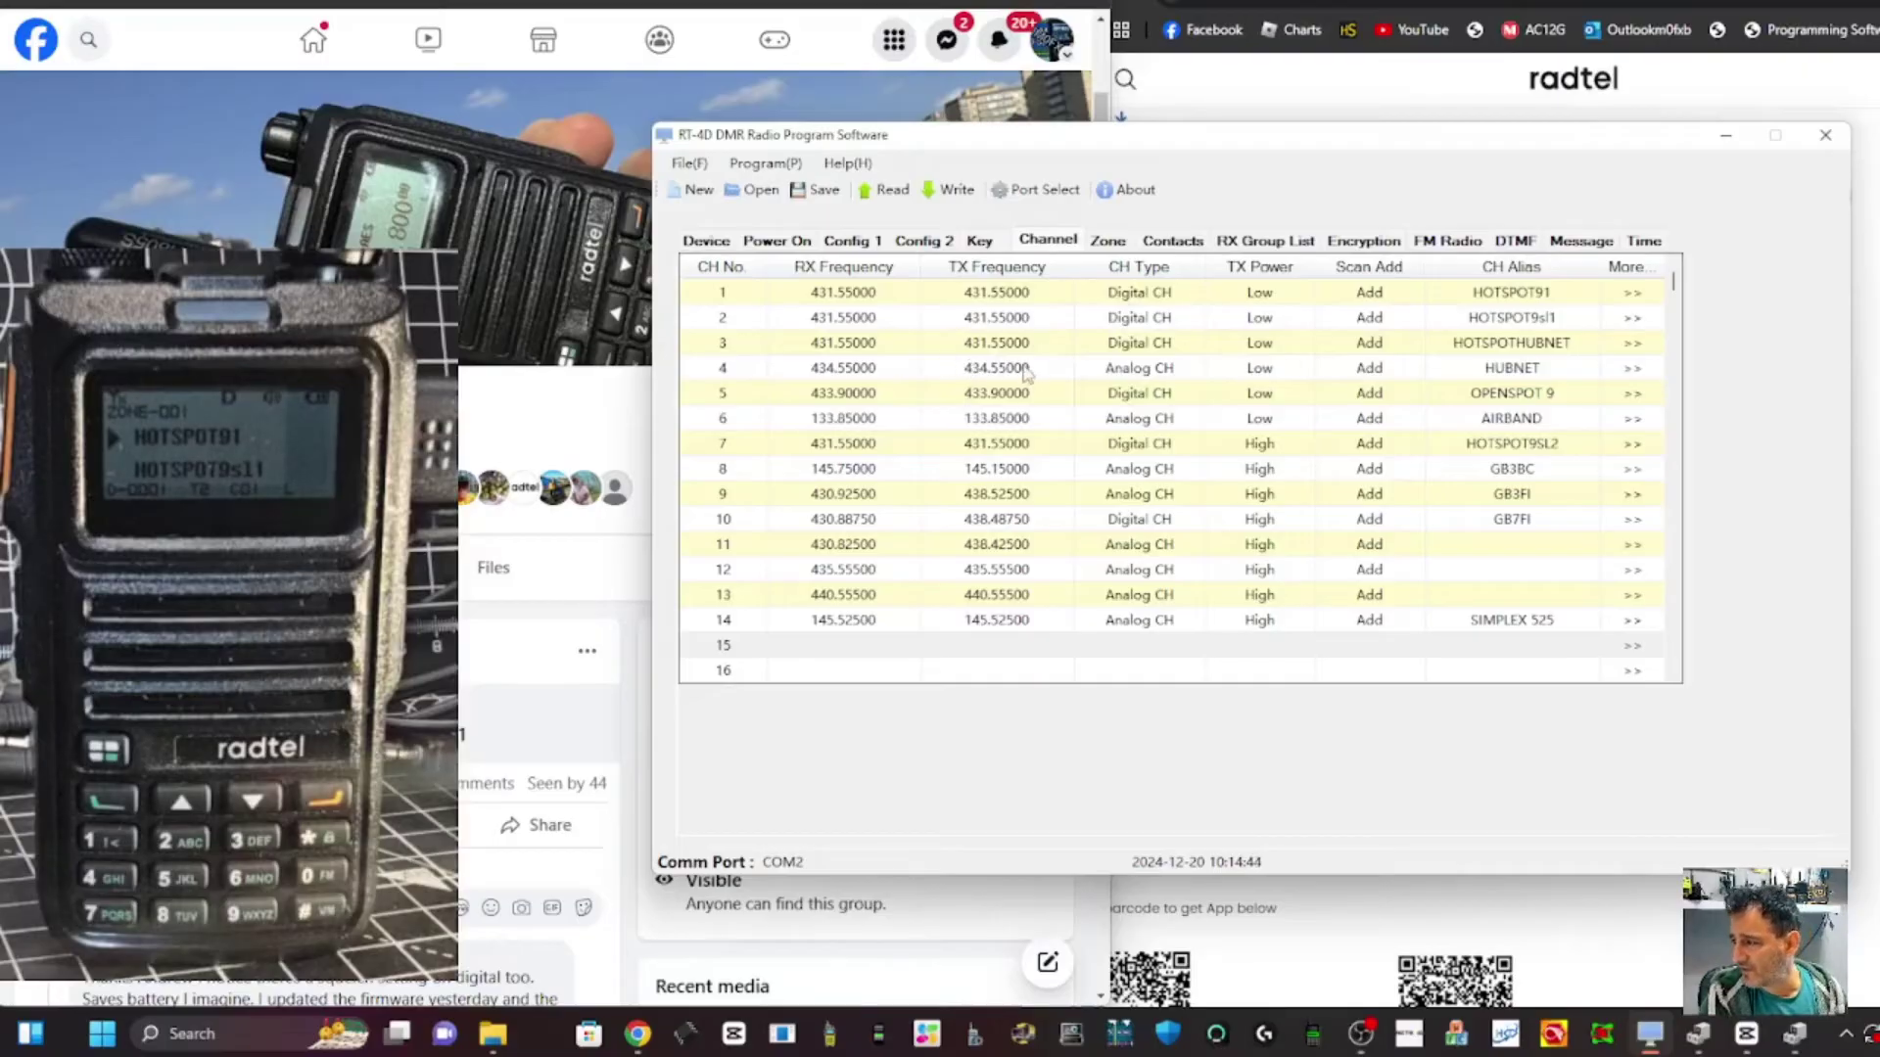
click(913, 521)
click(912, 518)
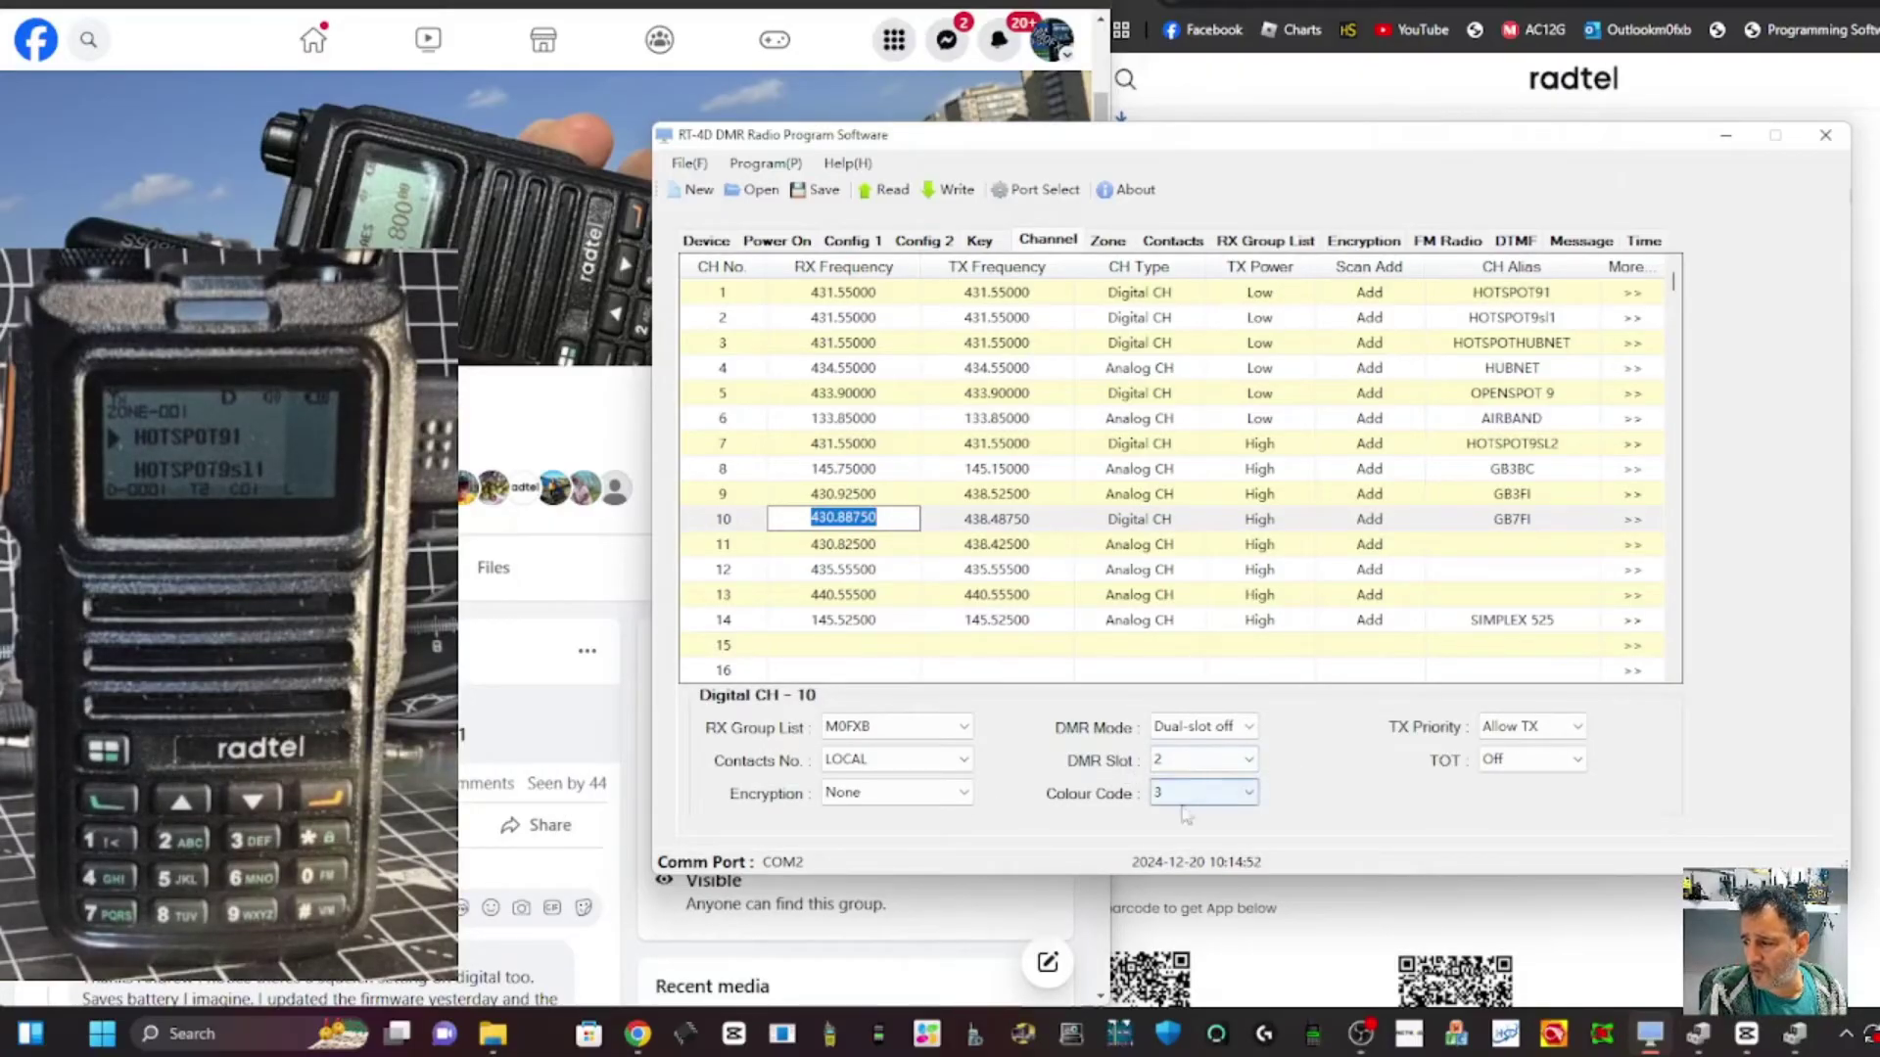
click(842, 290)
click(842, 290)
click(1054, 300)
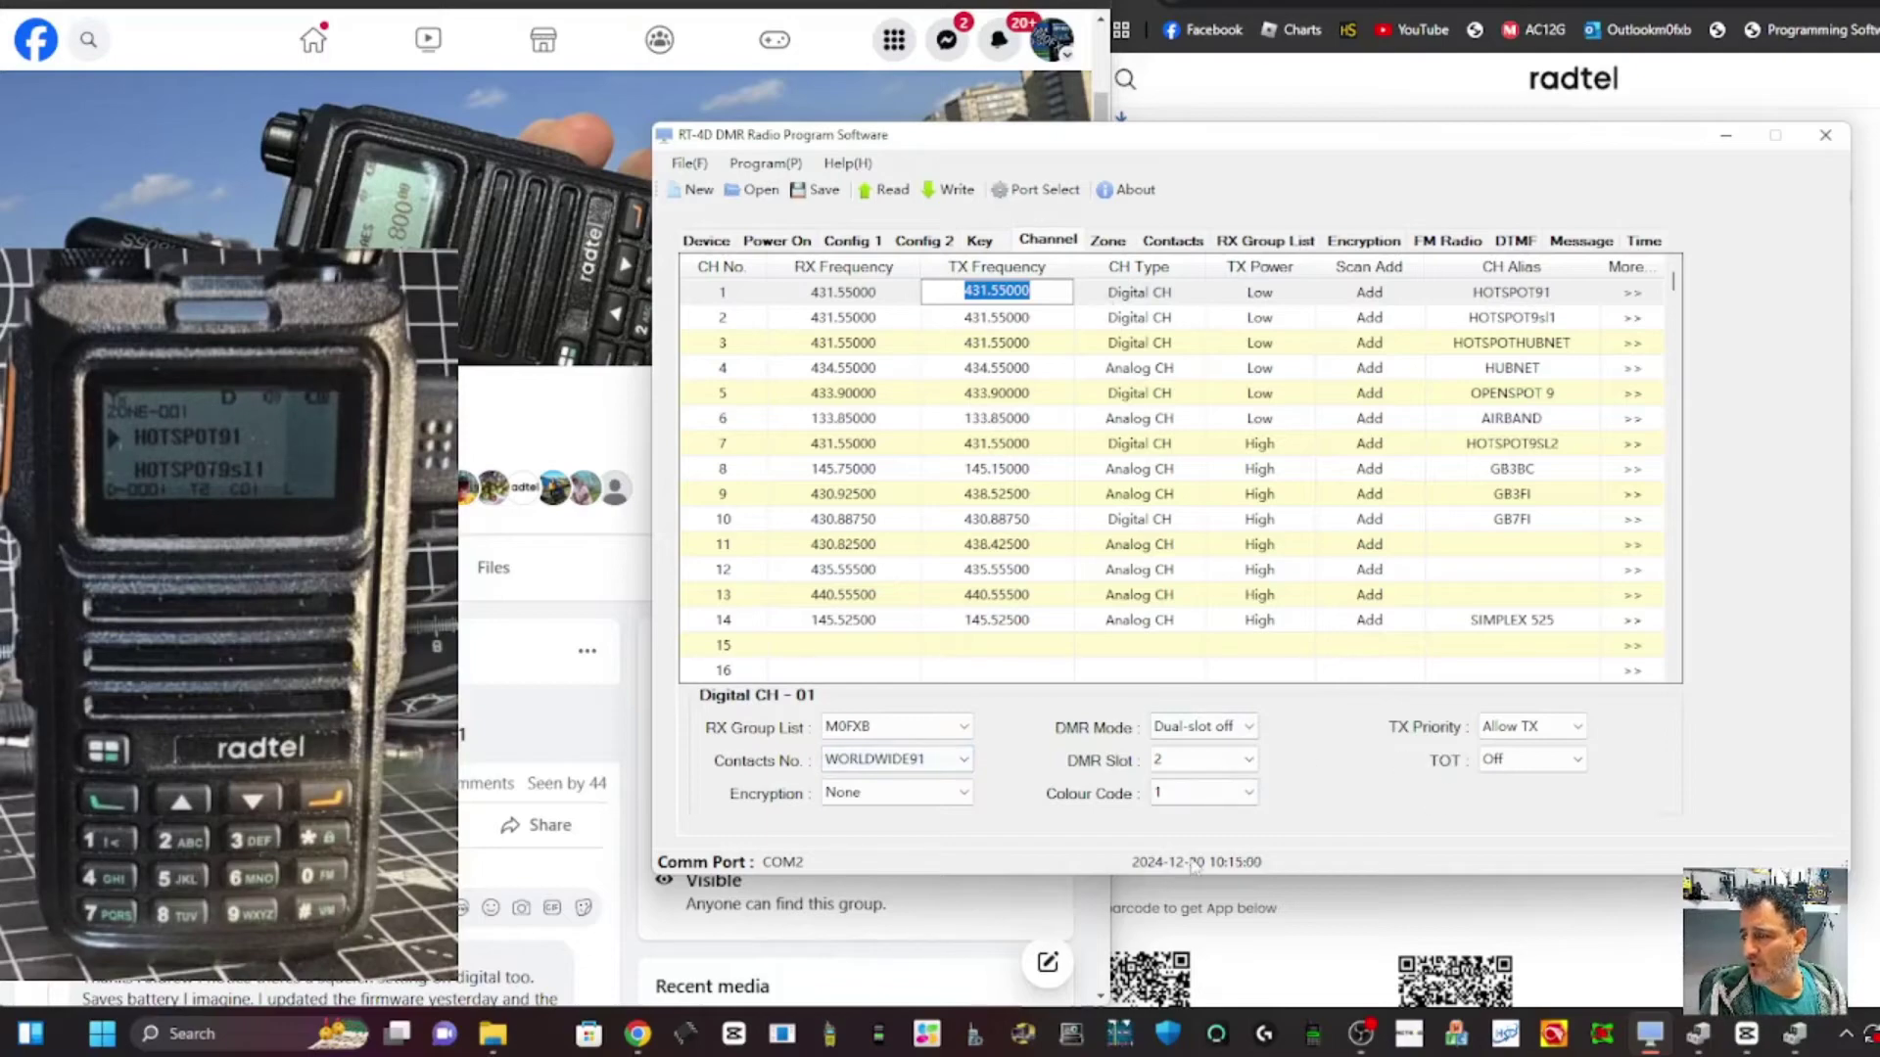
click(1249, 726)
click(1204, 744)
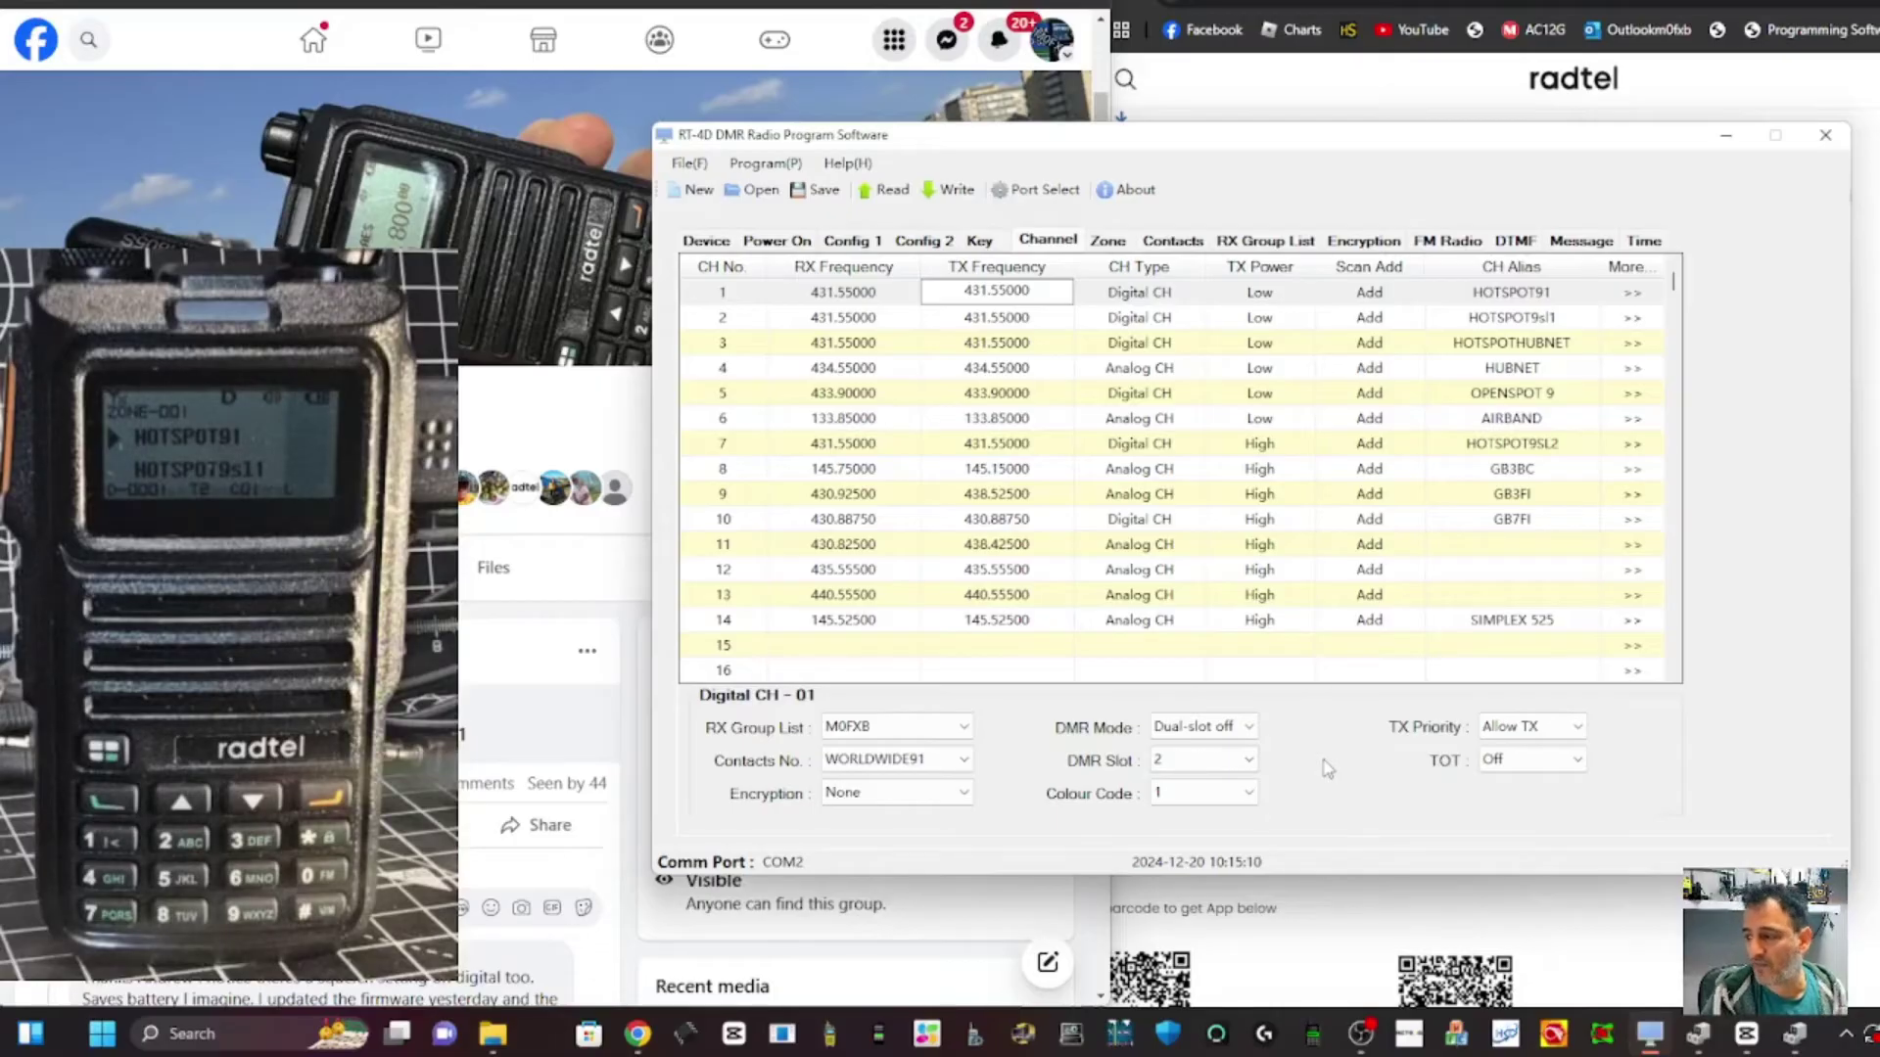
click(1250, 761)
click(1257, 763)
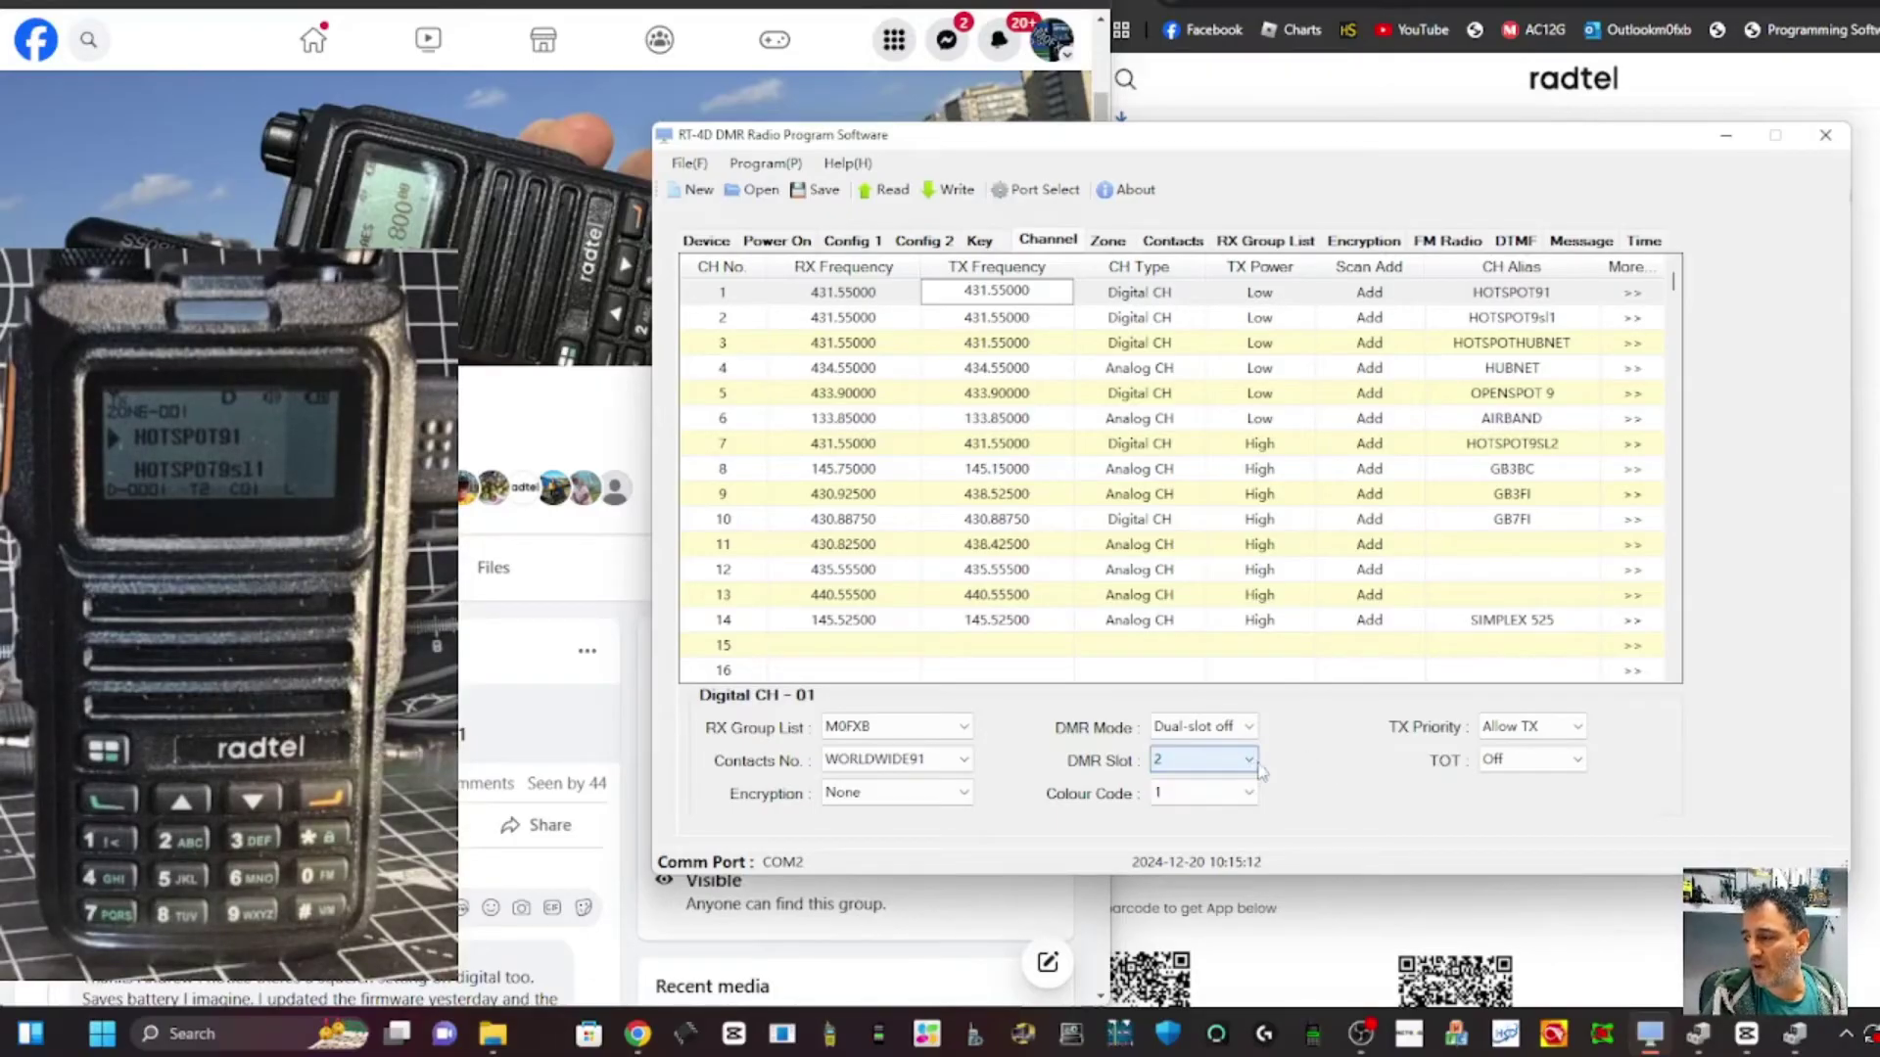
click(1250, 793)
click(1250, 793)
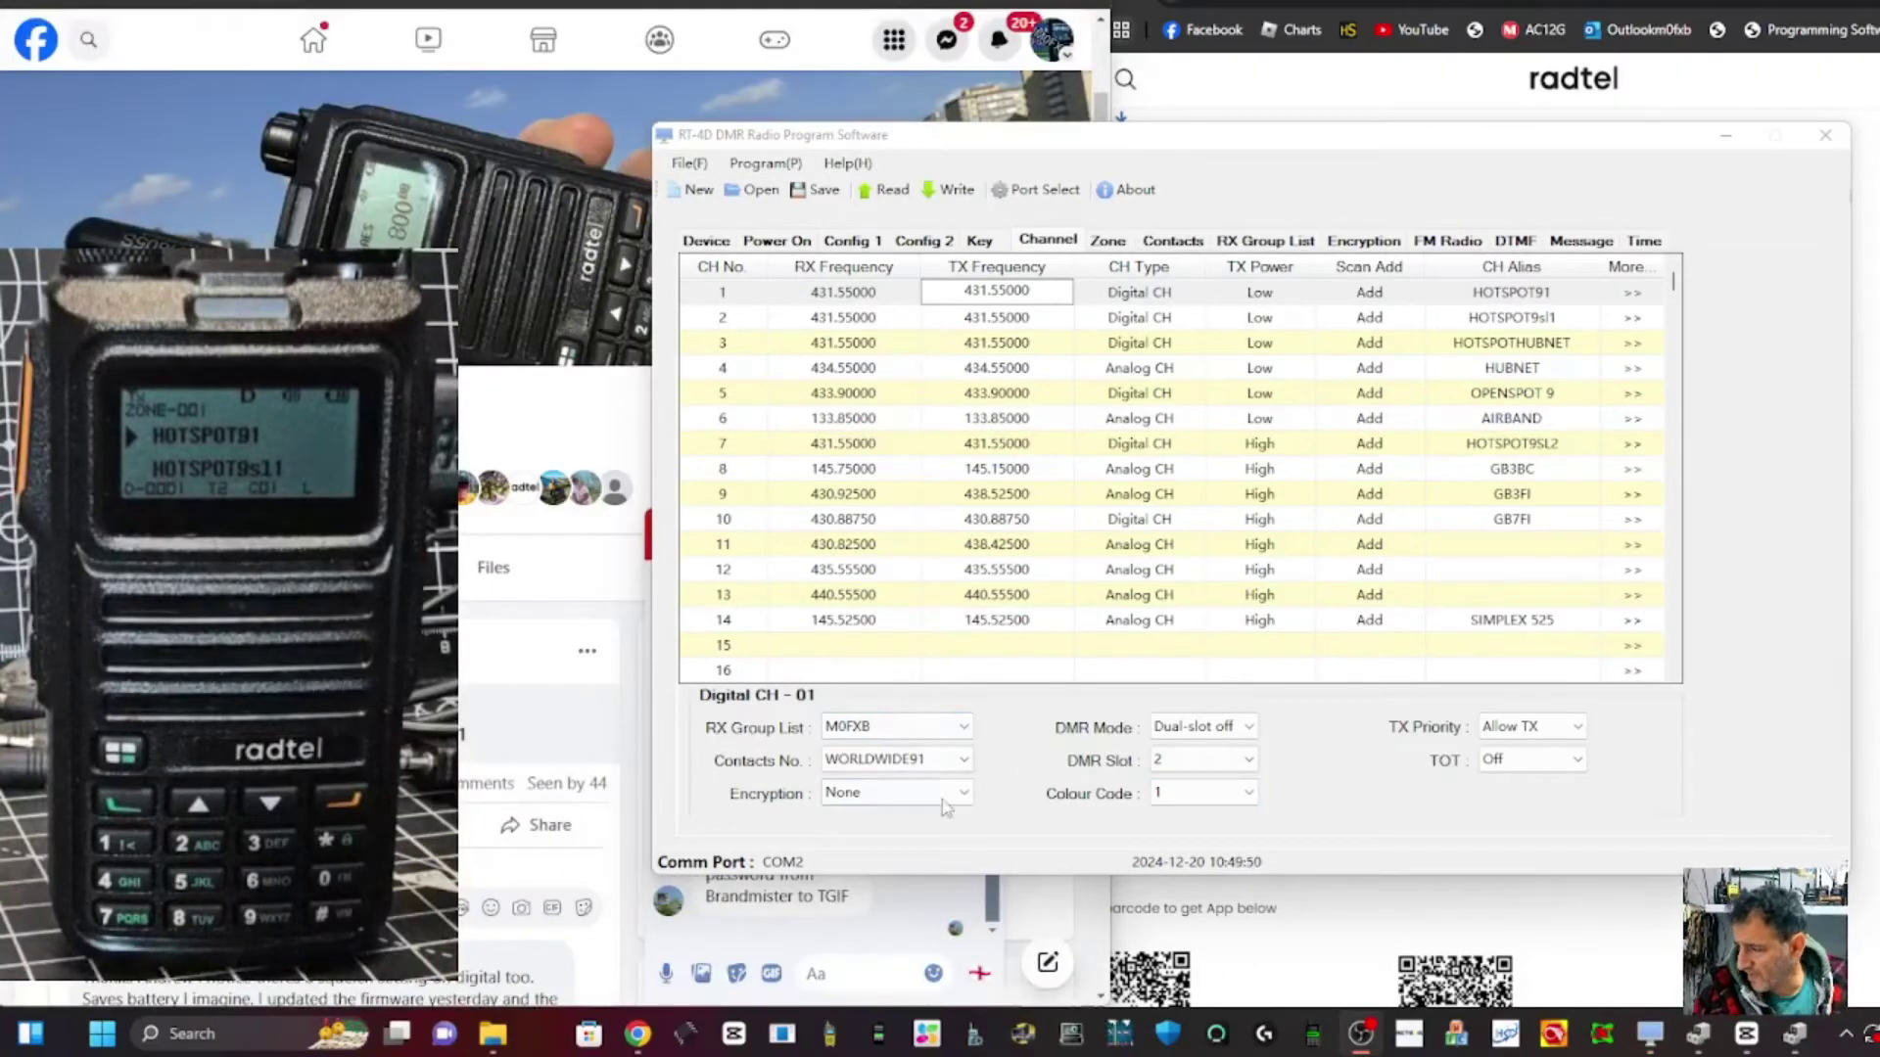
click(1248, 726)
click(1252, 772)
click(1249, 761)
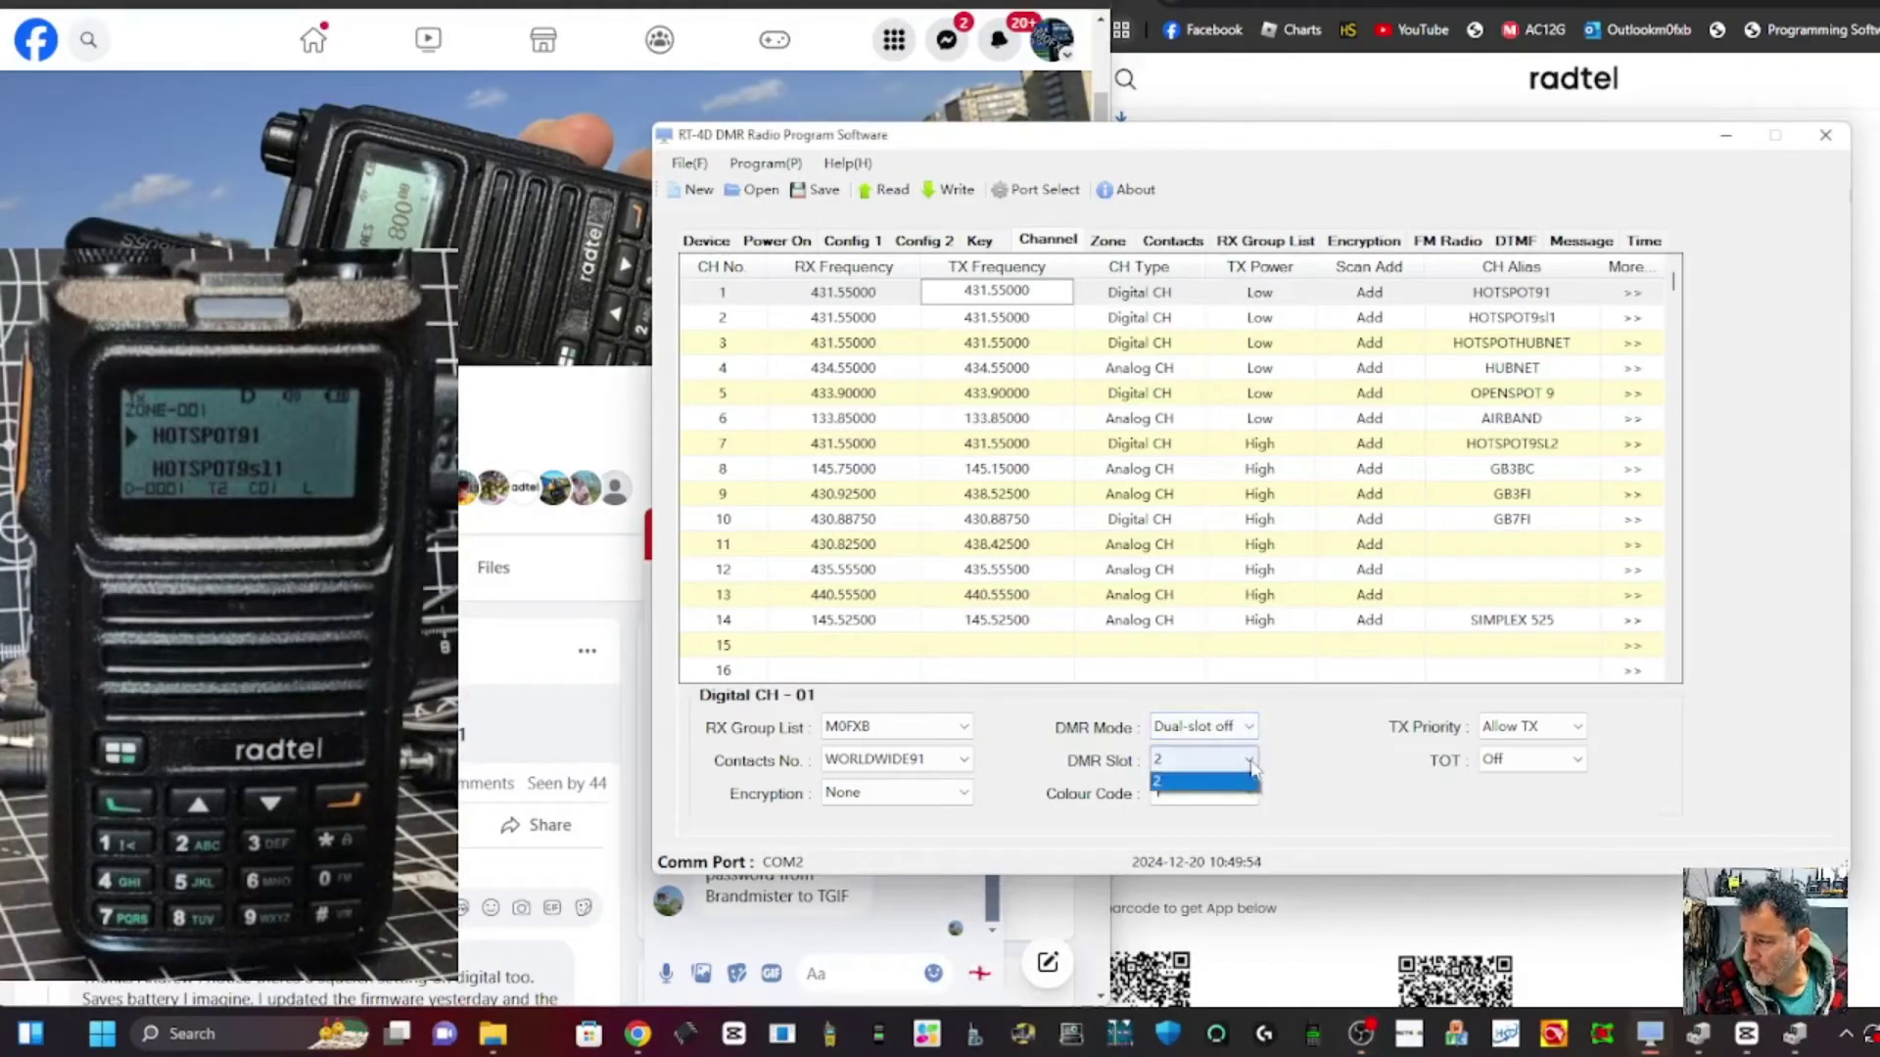
click(1200, 801)
click(930, 731)
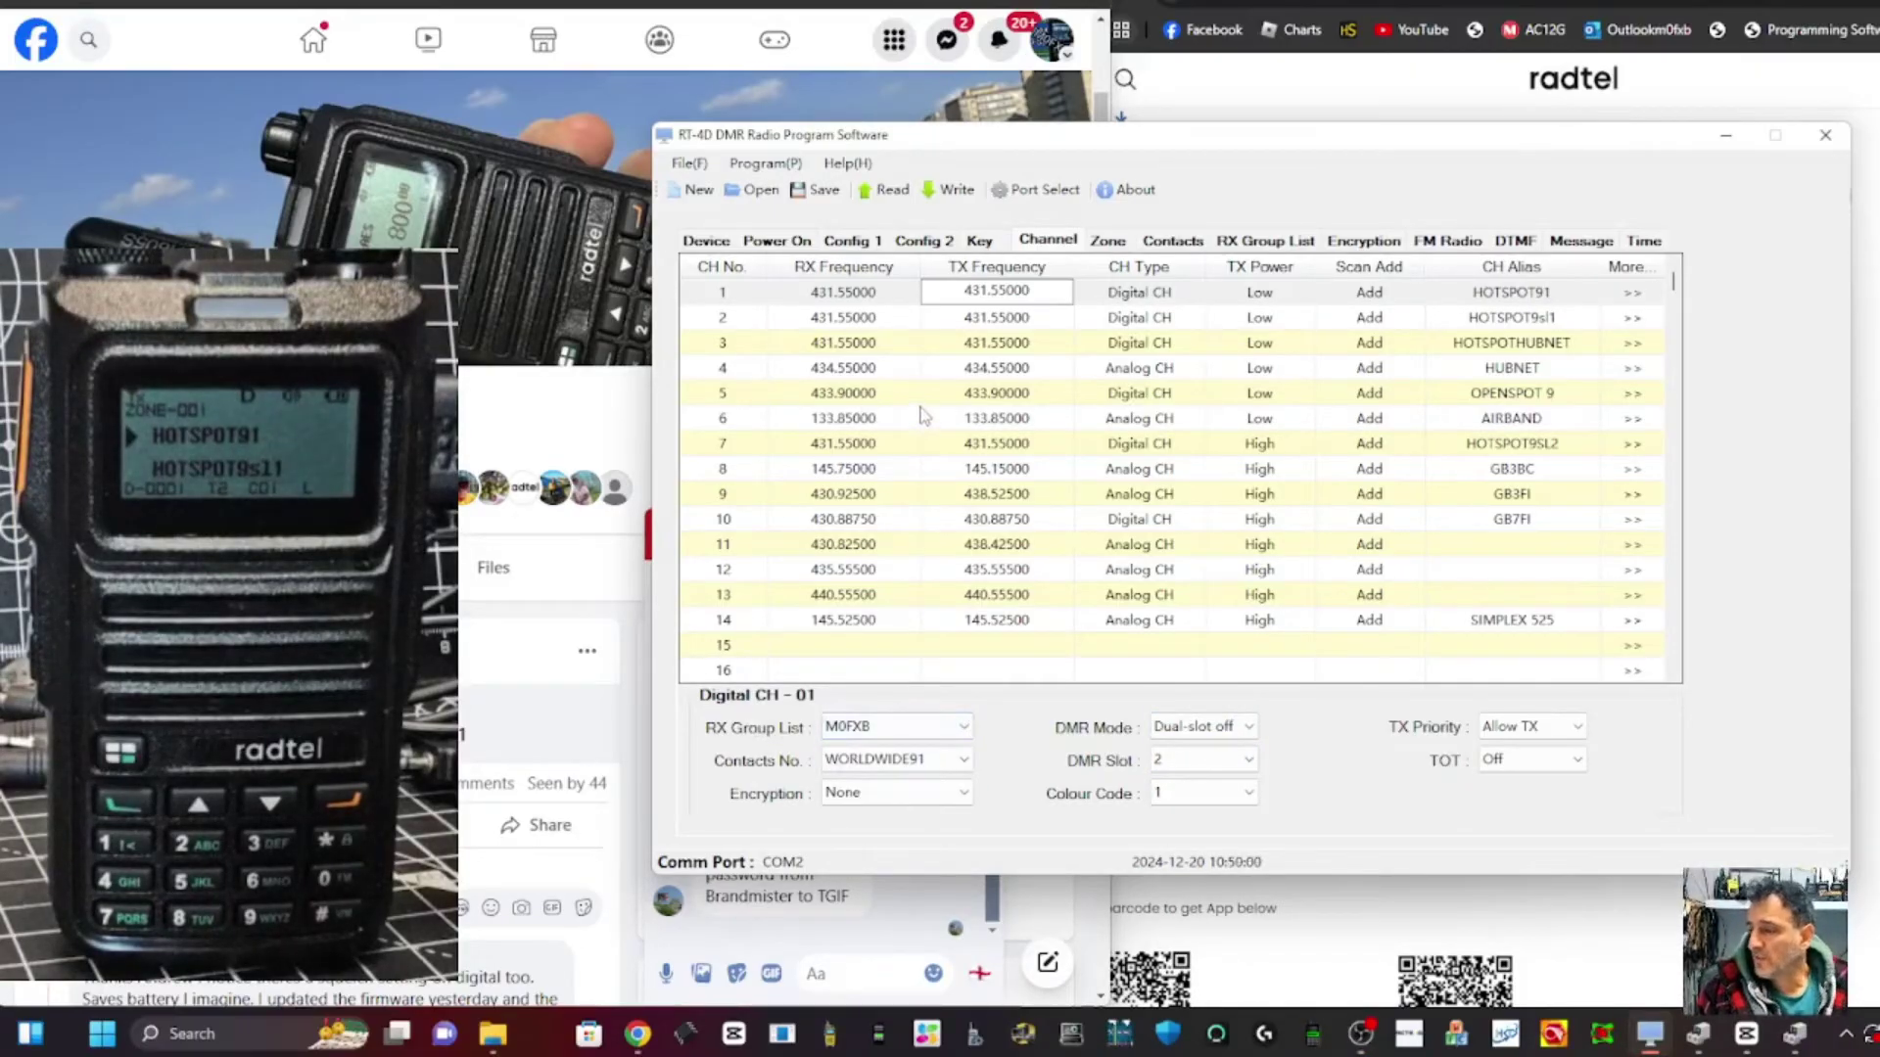
Check channel 4's frequencies, then name channel 11 'GB3ZB'
double_click(861, 368)
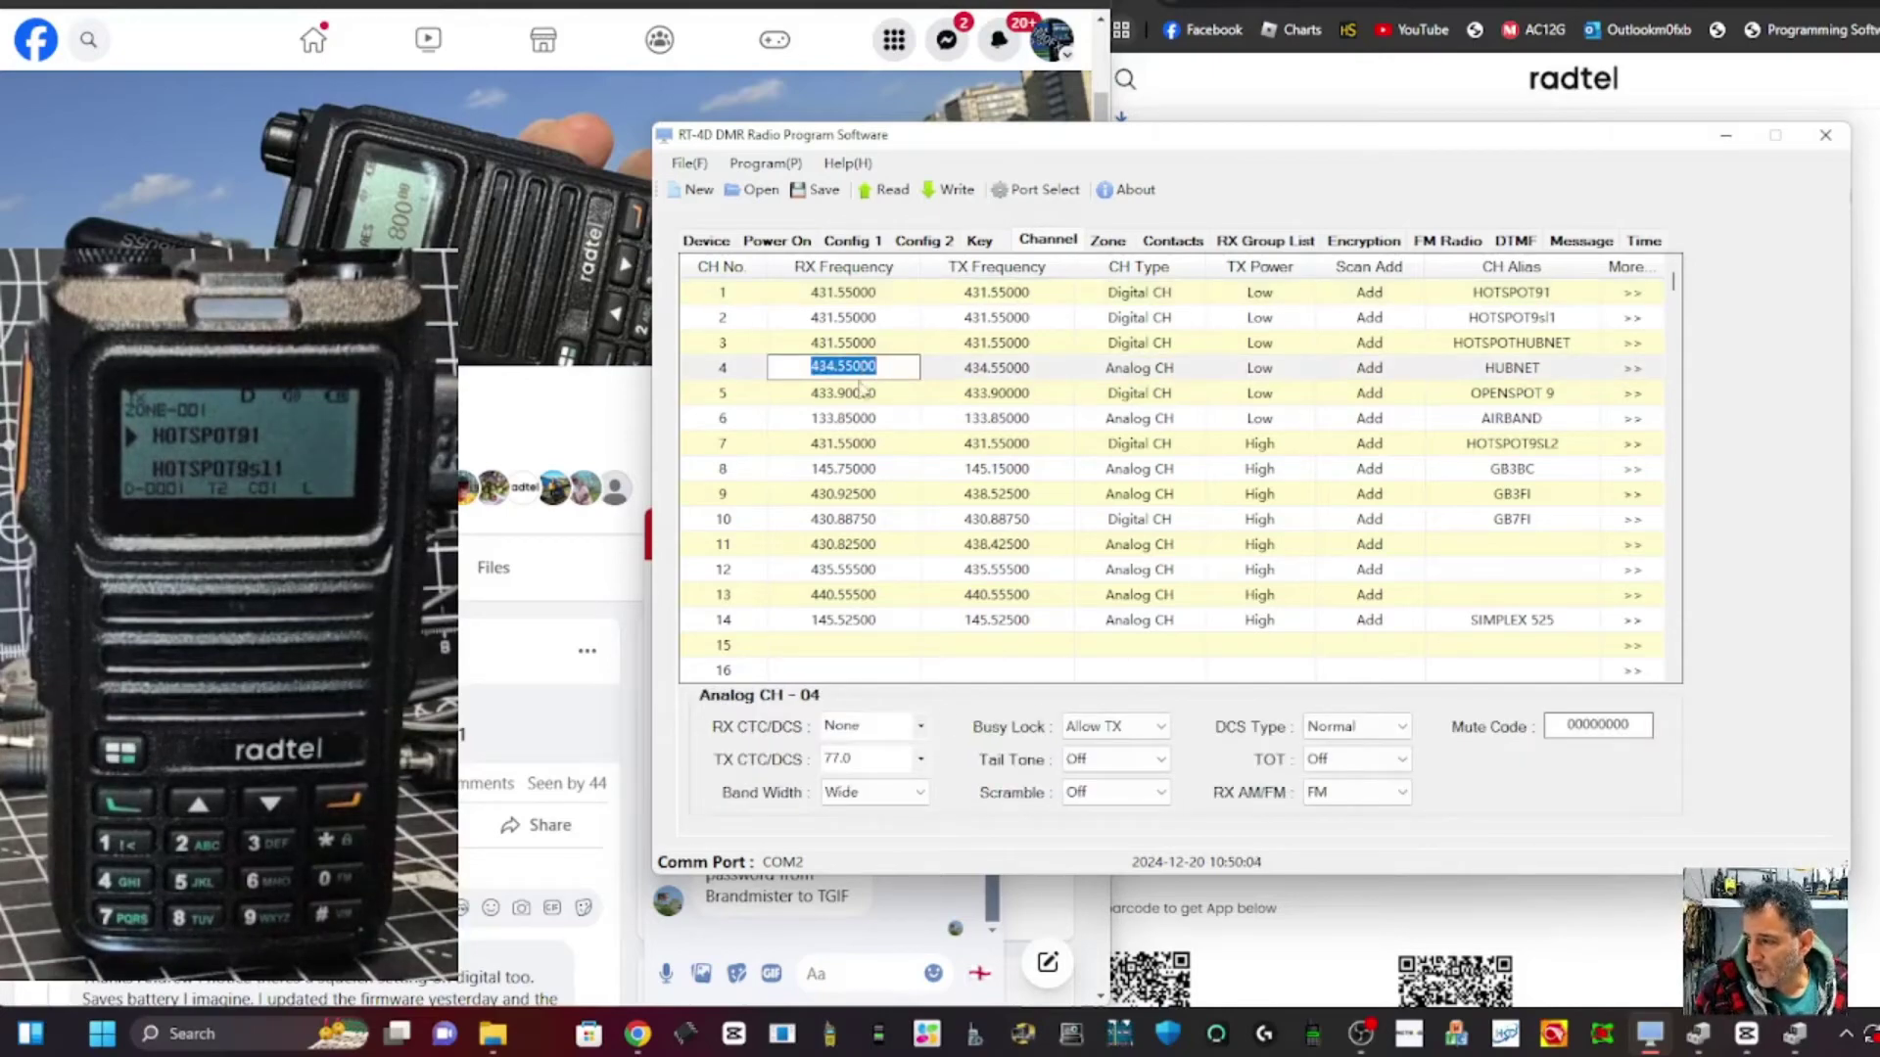
click(983, 370)
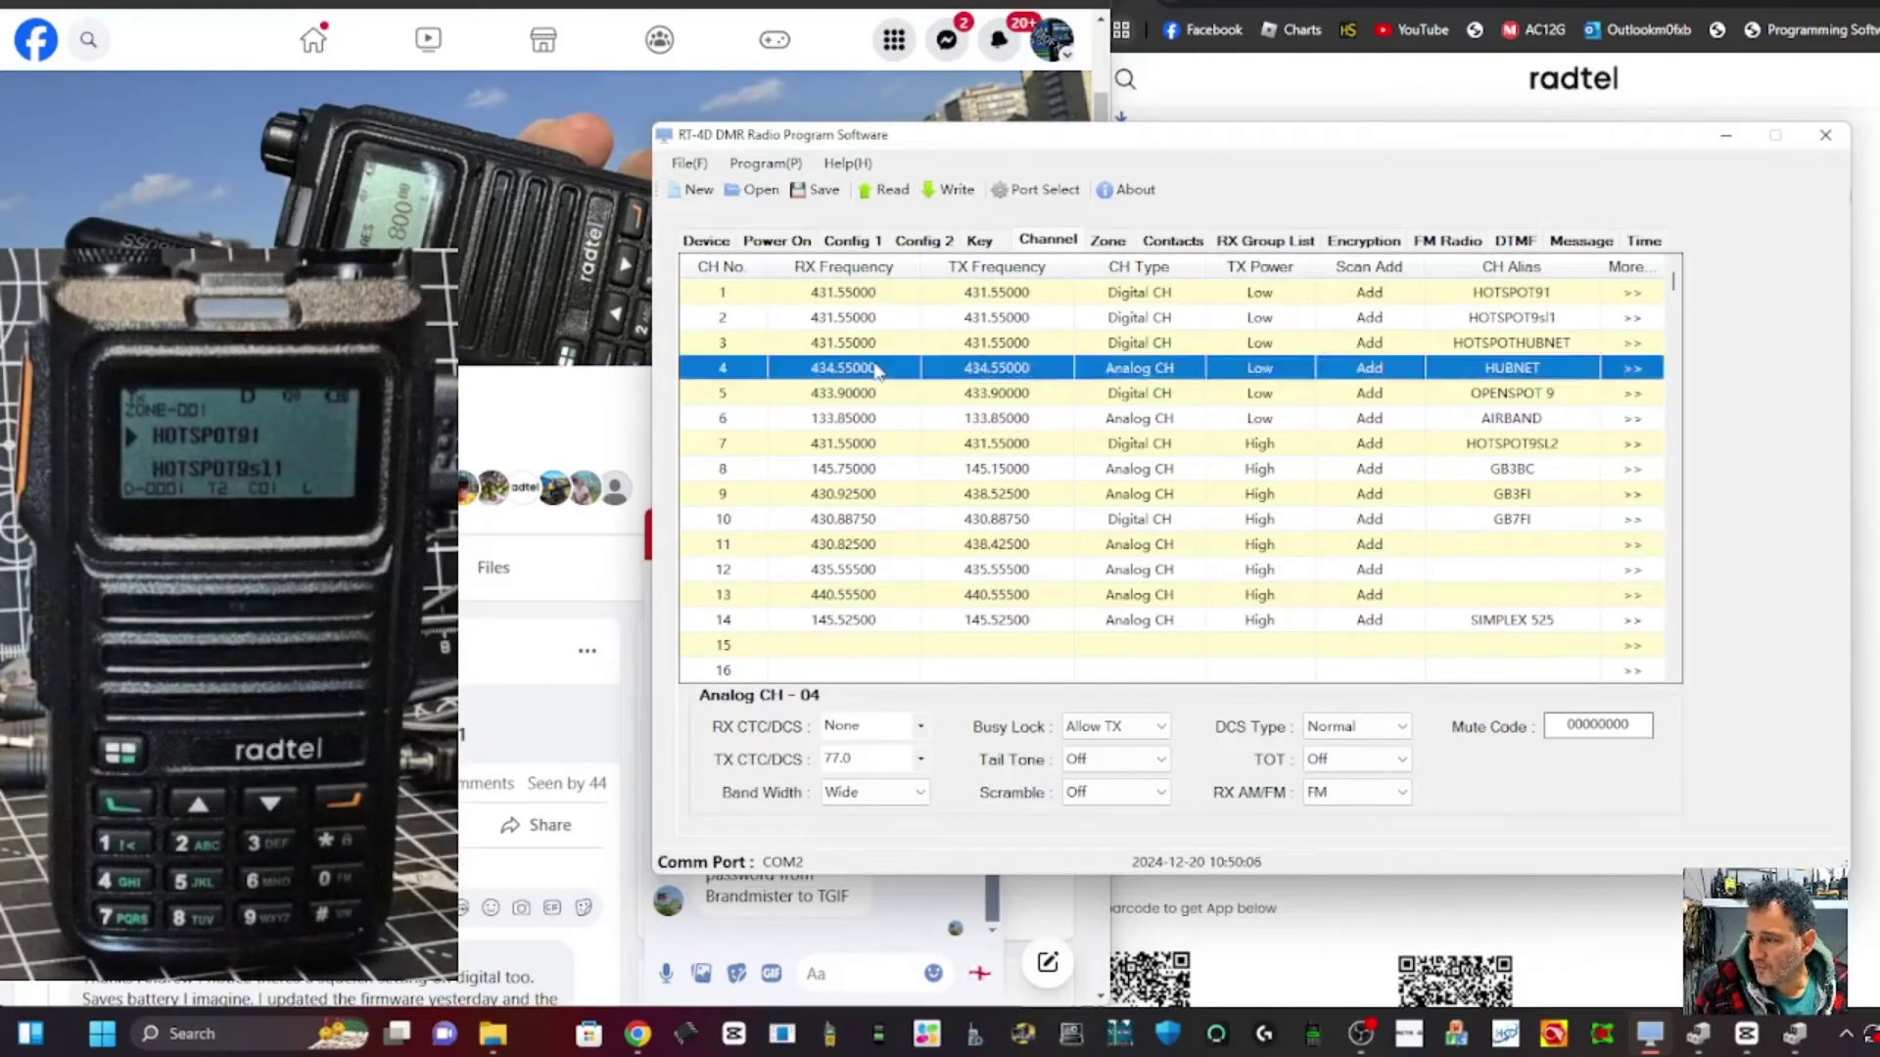
click(982, 368)
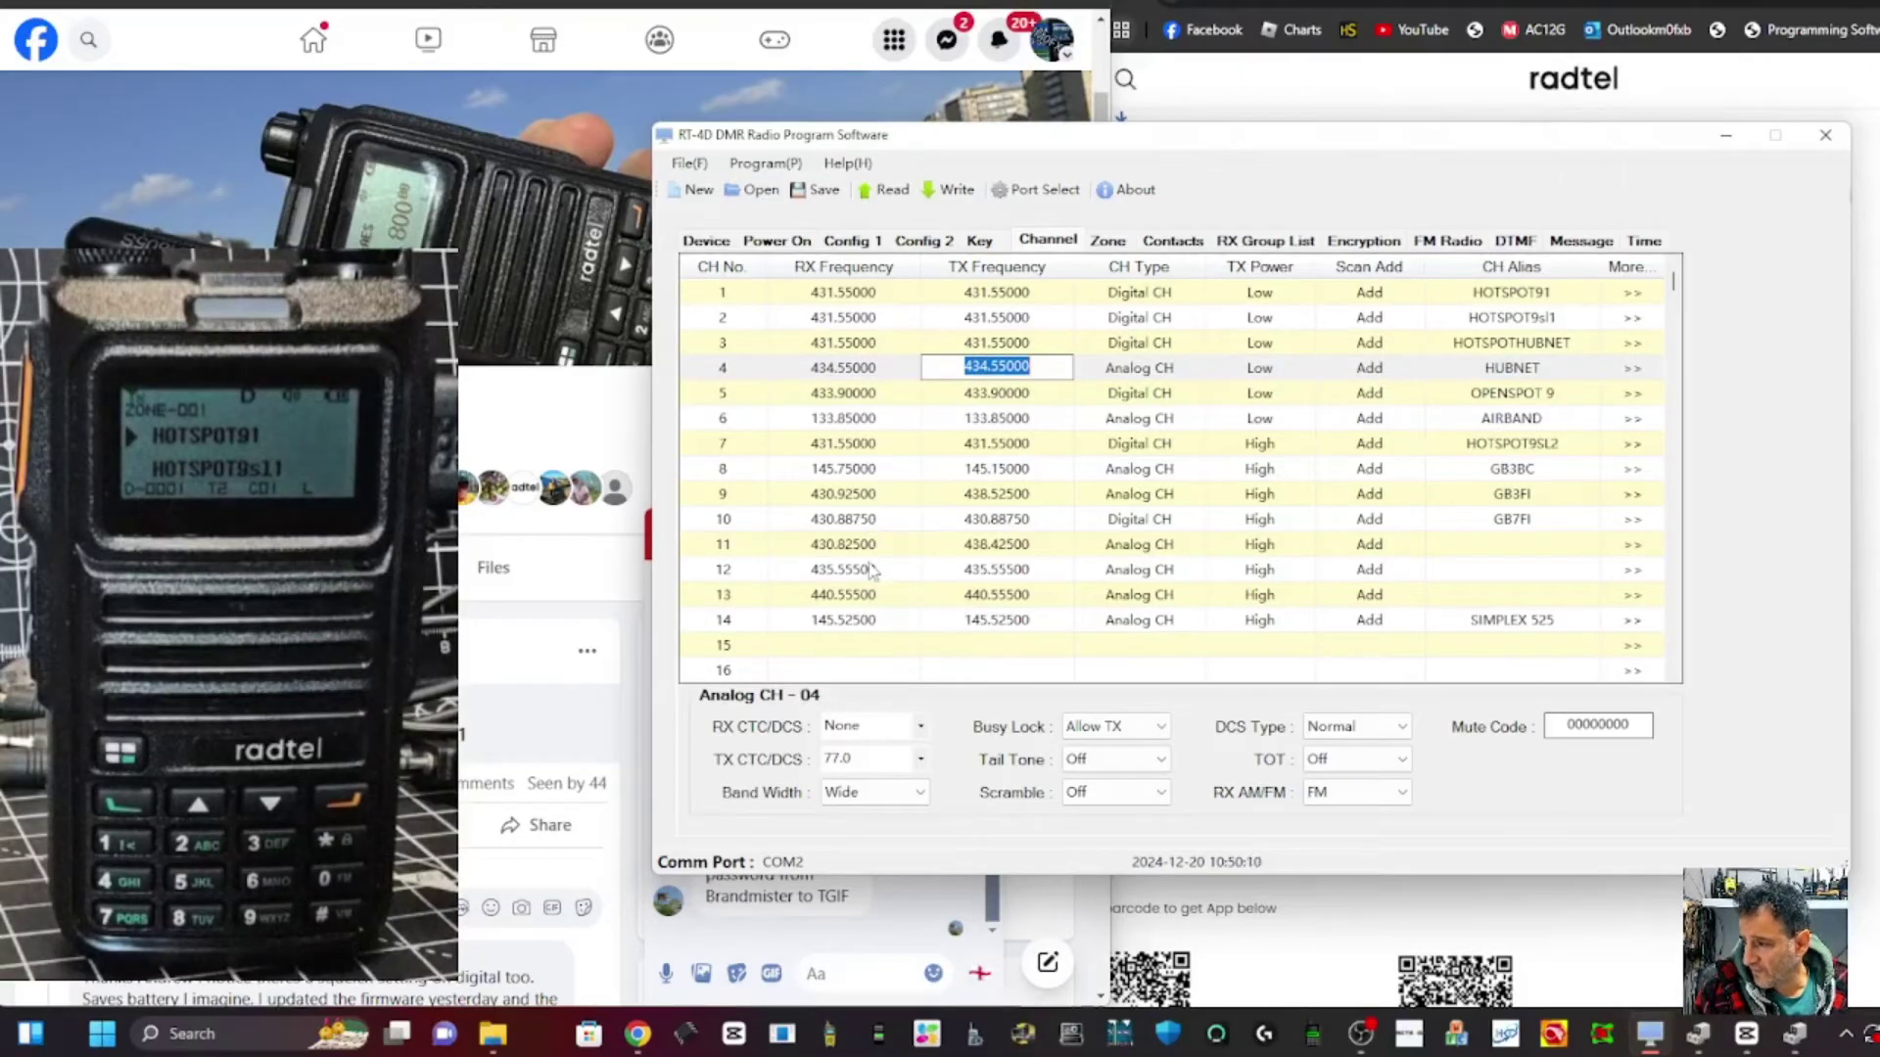
double_click(835, 543)
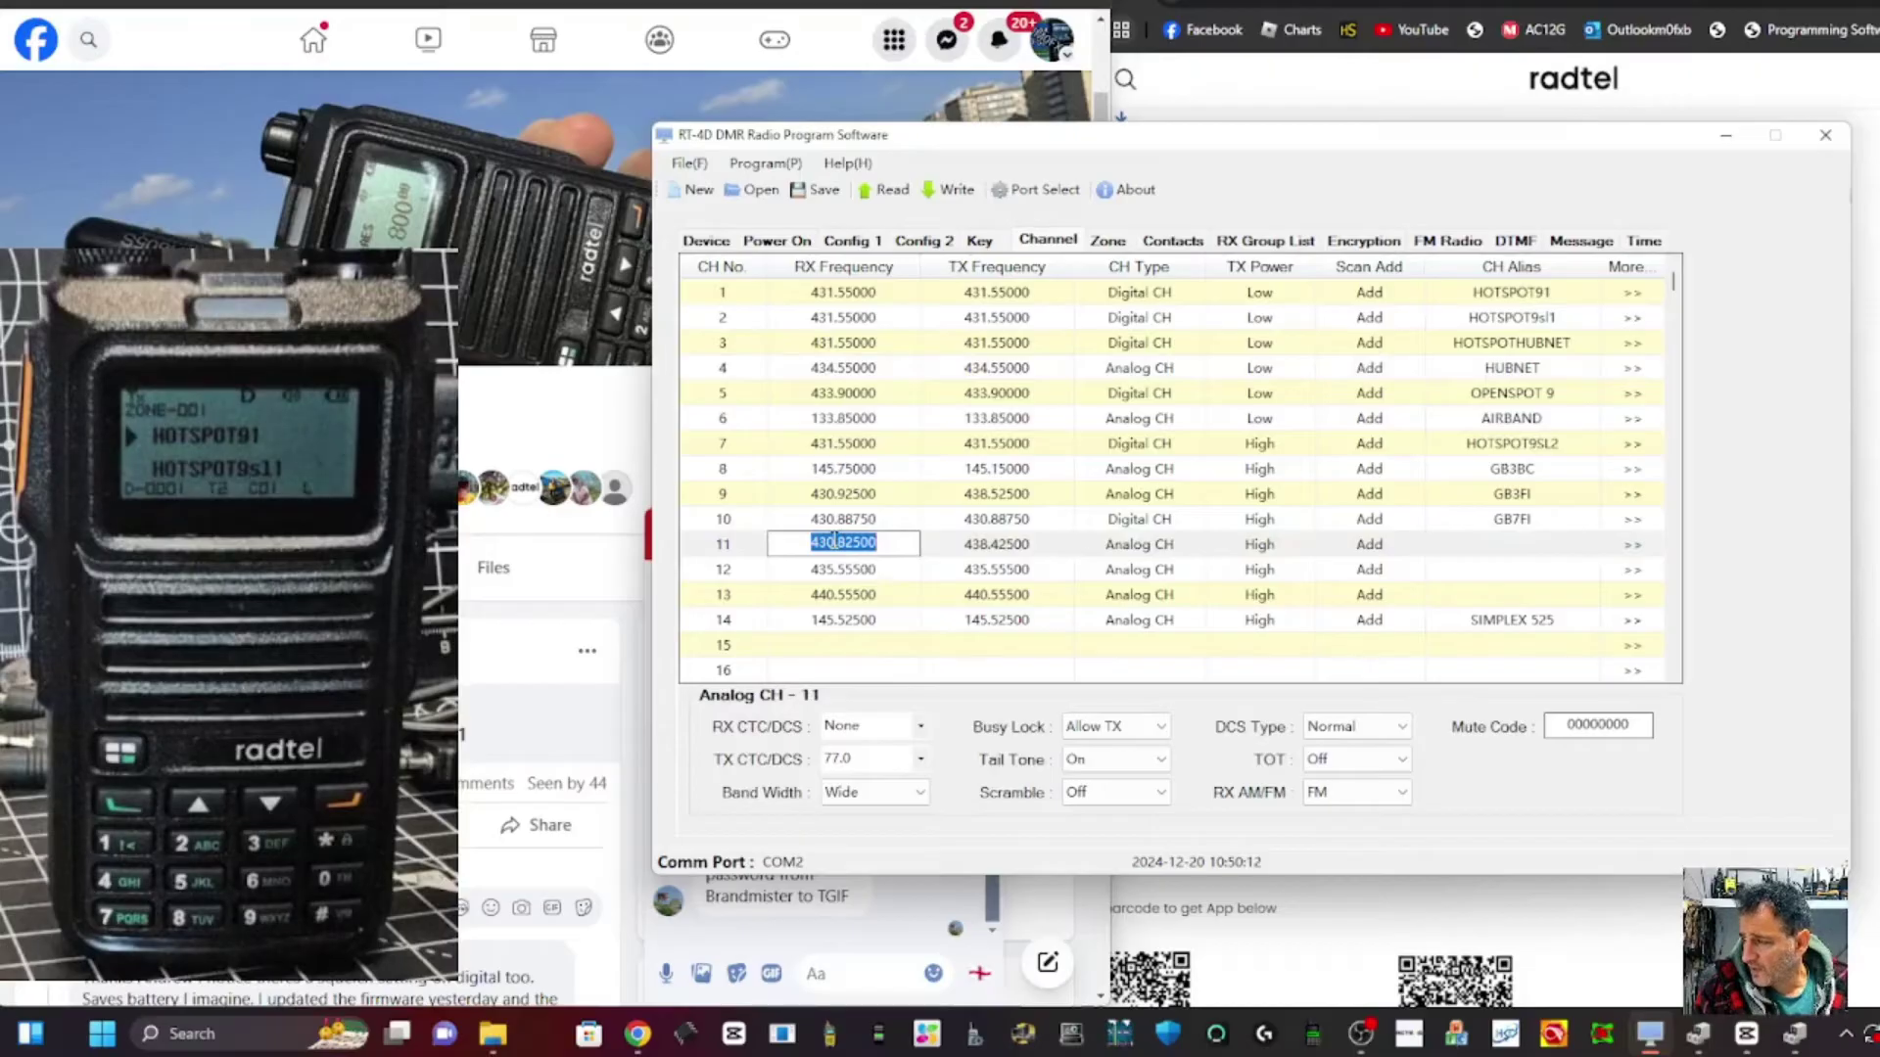
double_click(1485, 544)
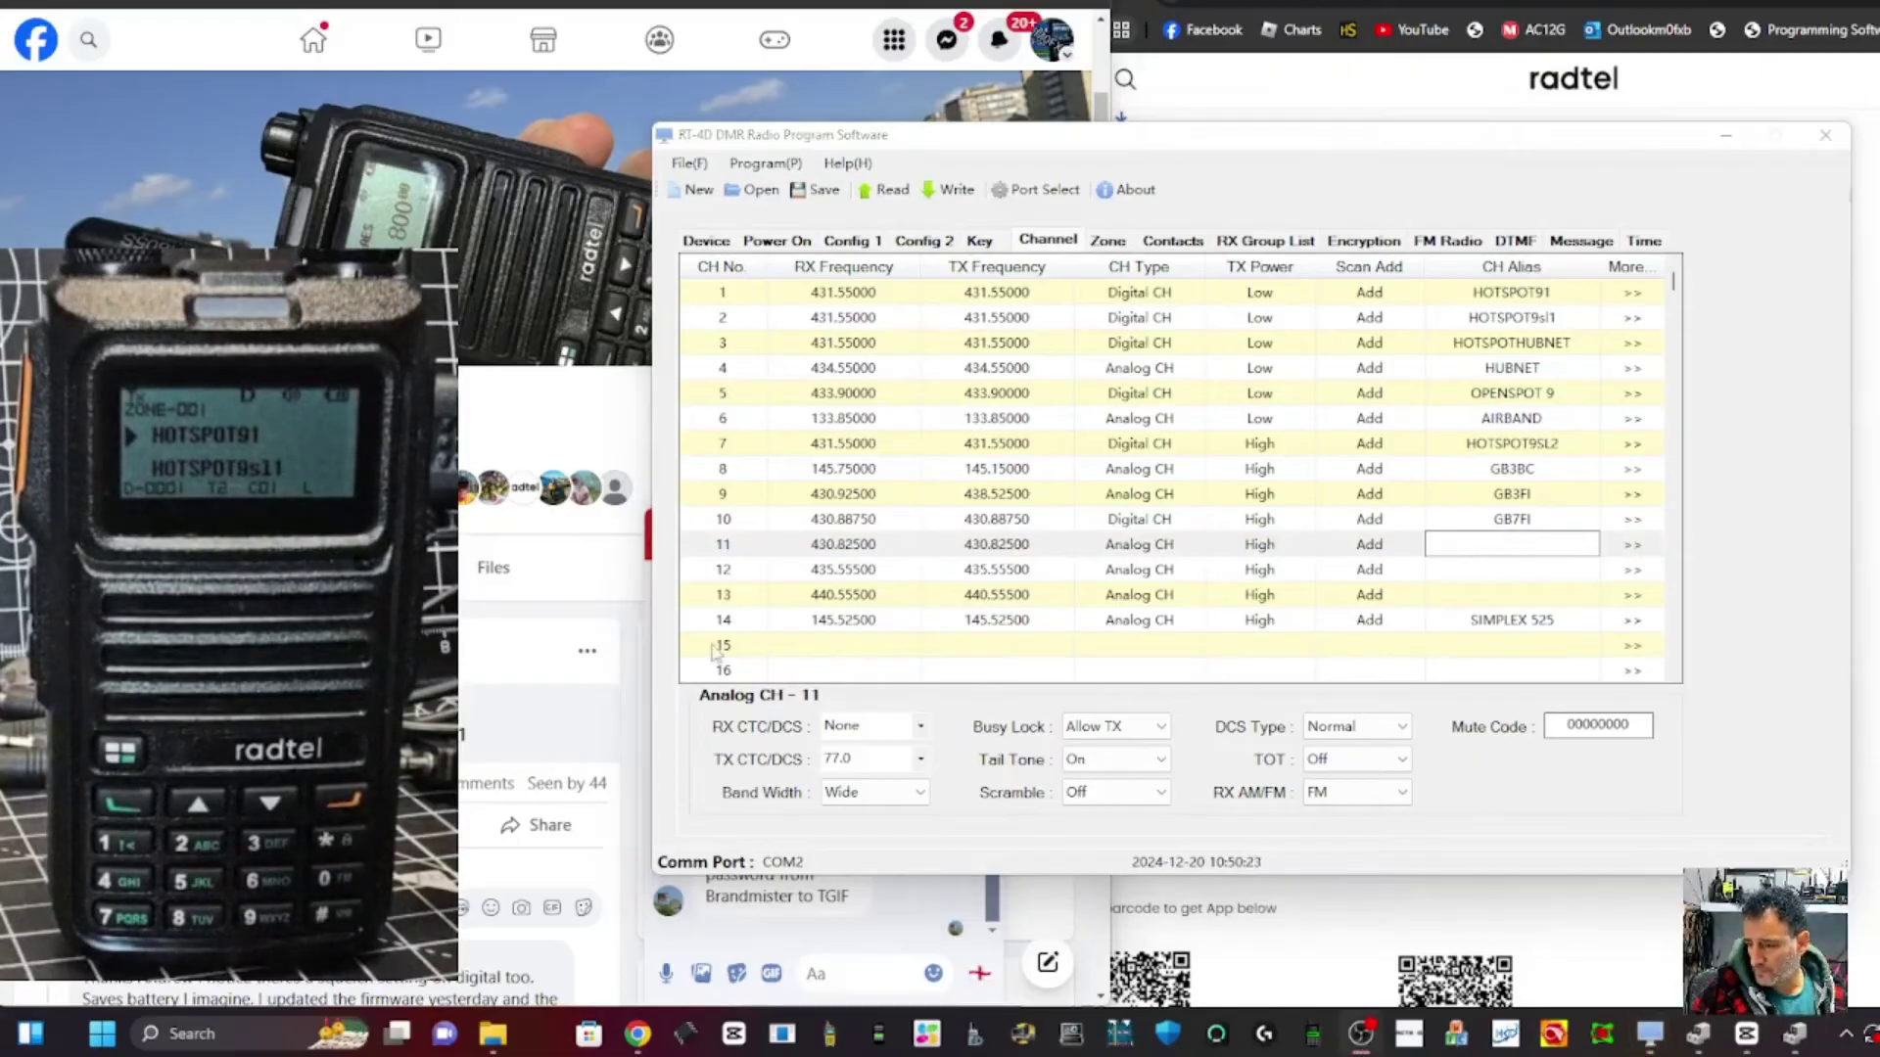
text(GB3Z)
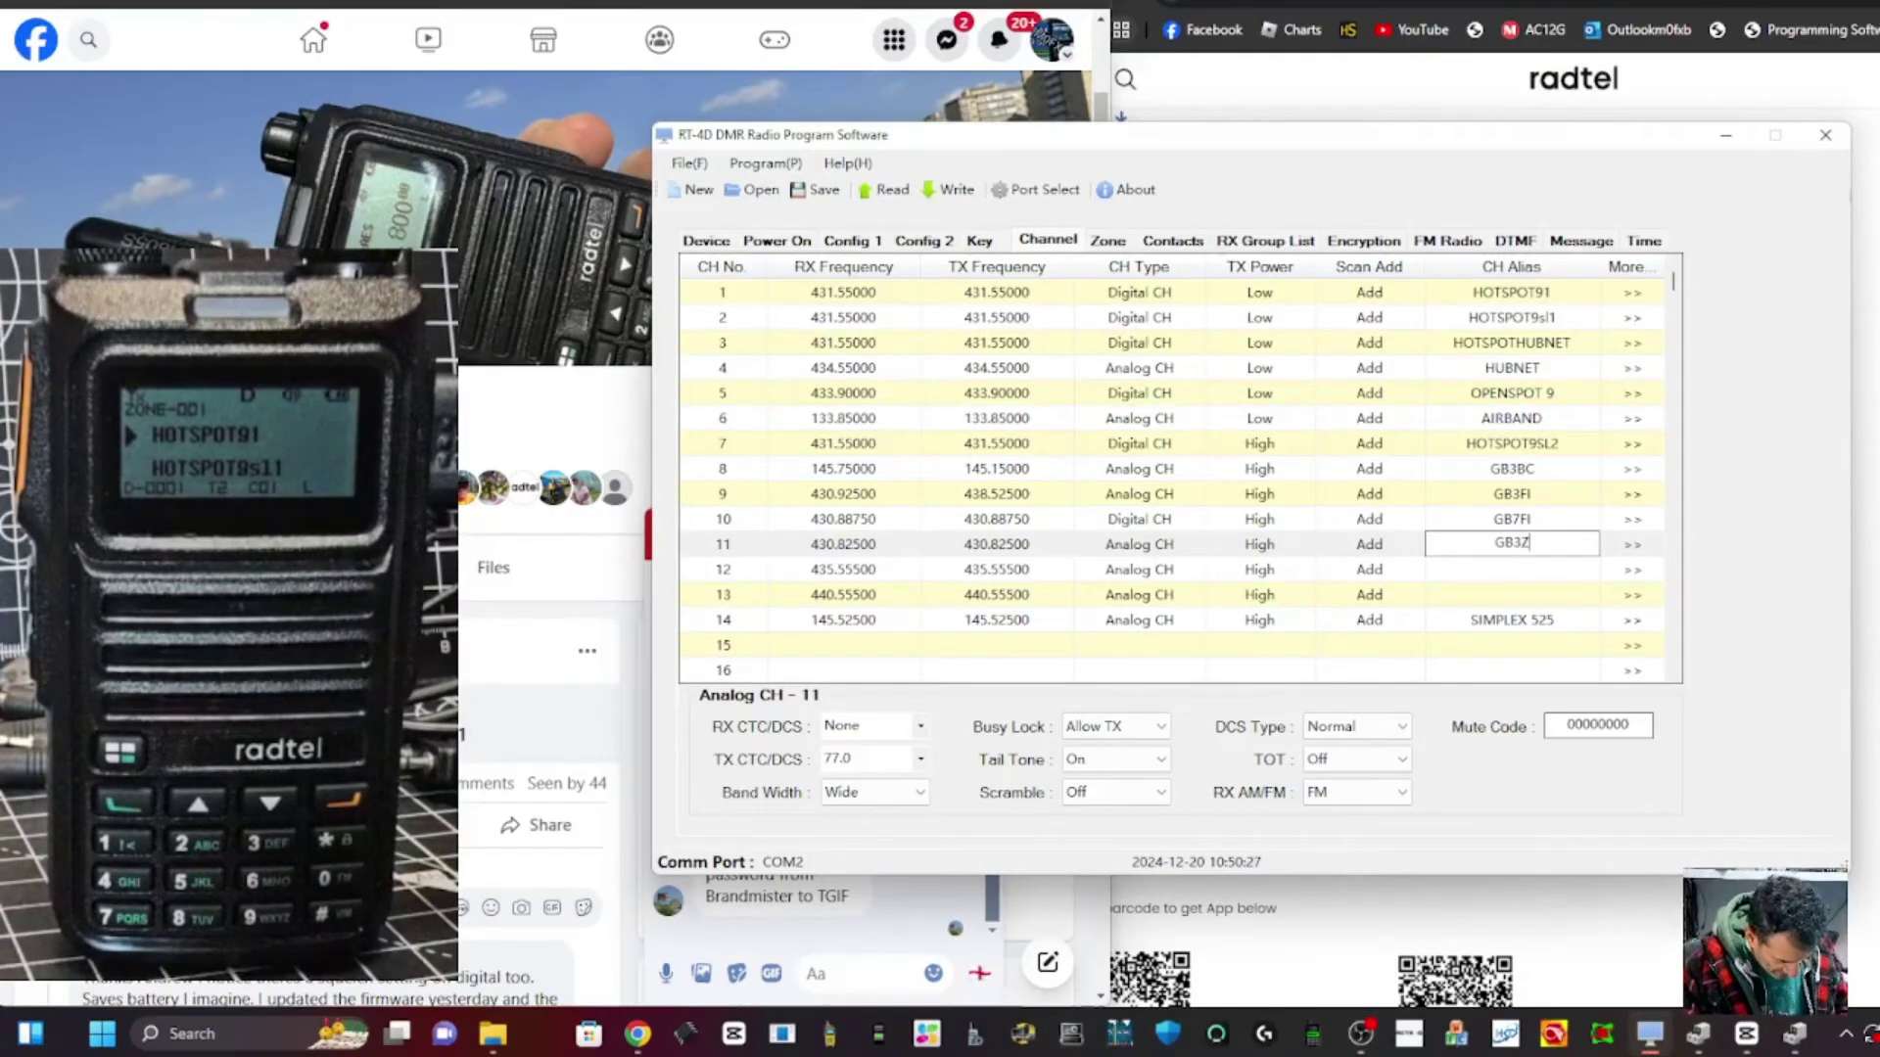
text(B)
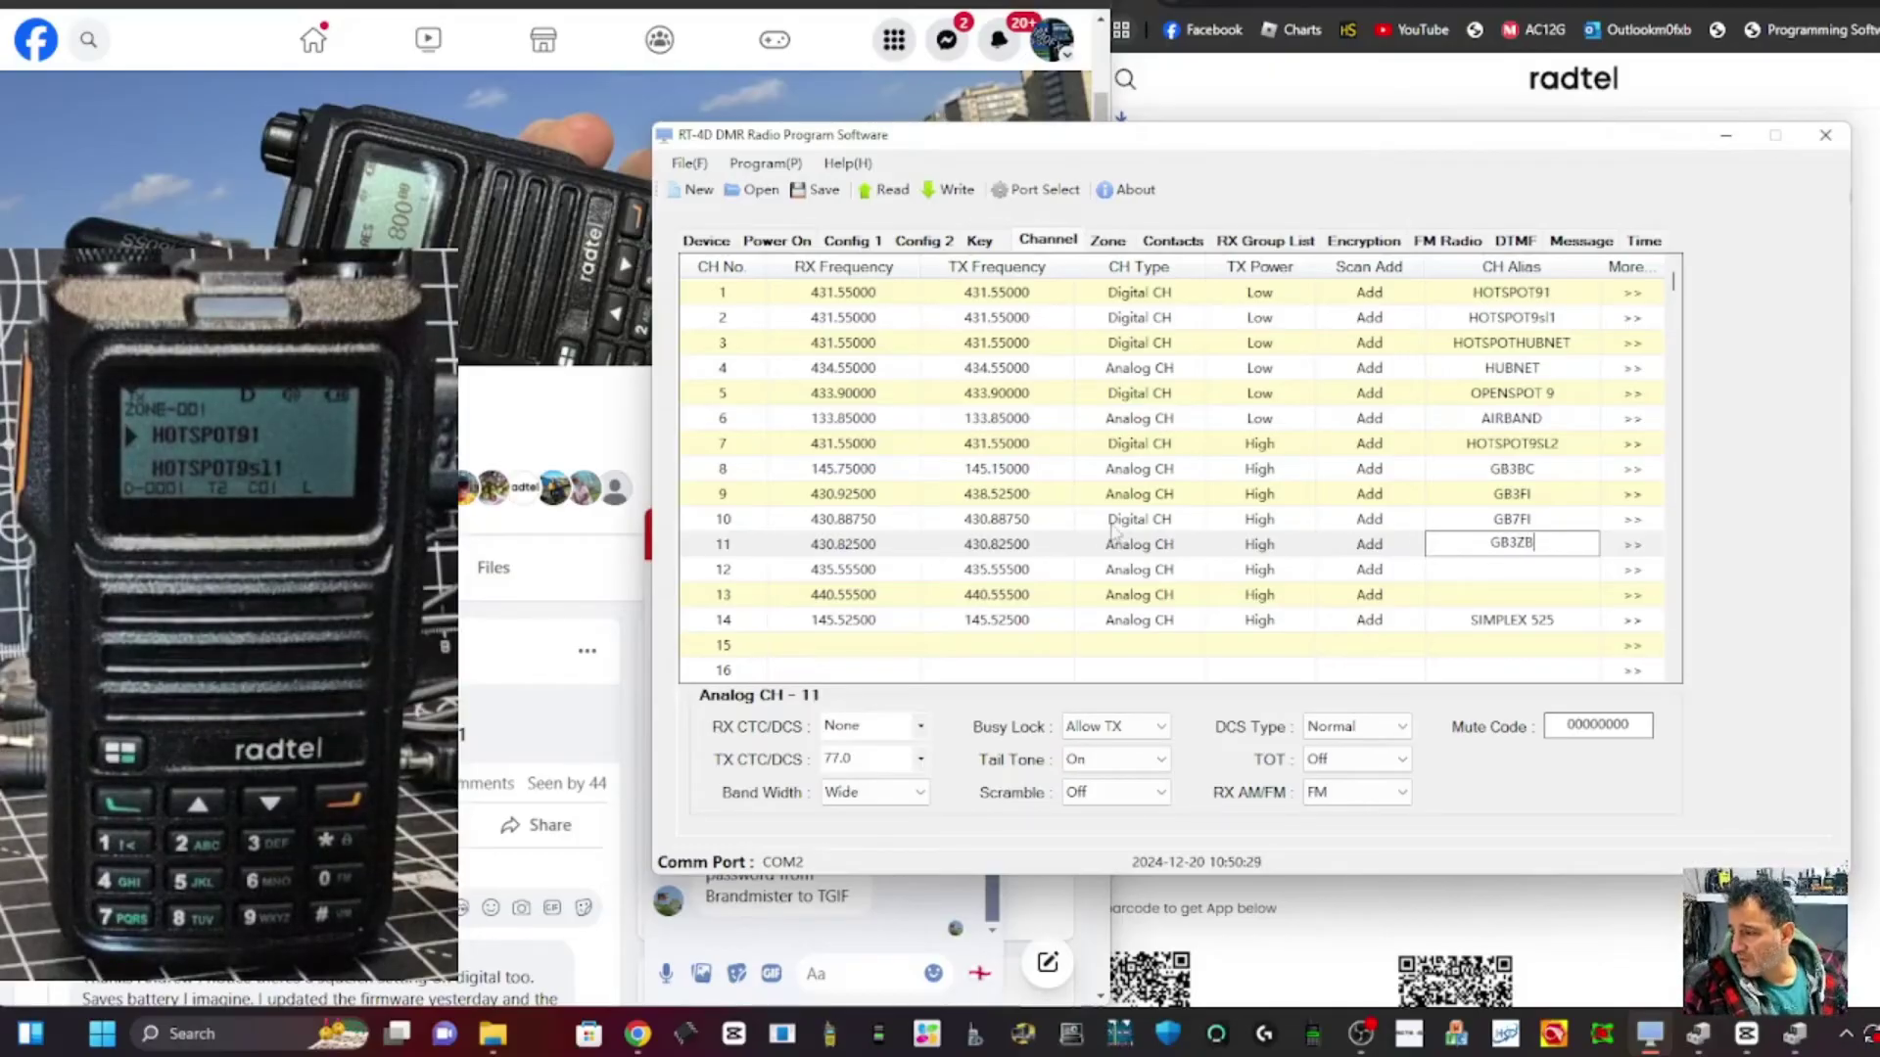
Set channel 11's transmit frequency to 438.425, keeping the 77.0 transmit tone
double_click(979, 545)
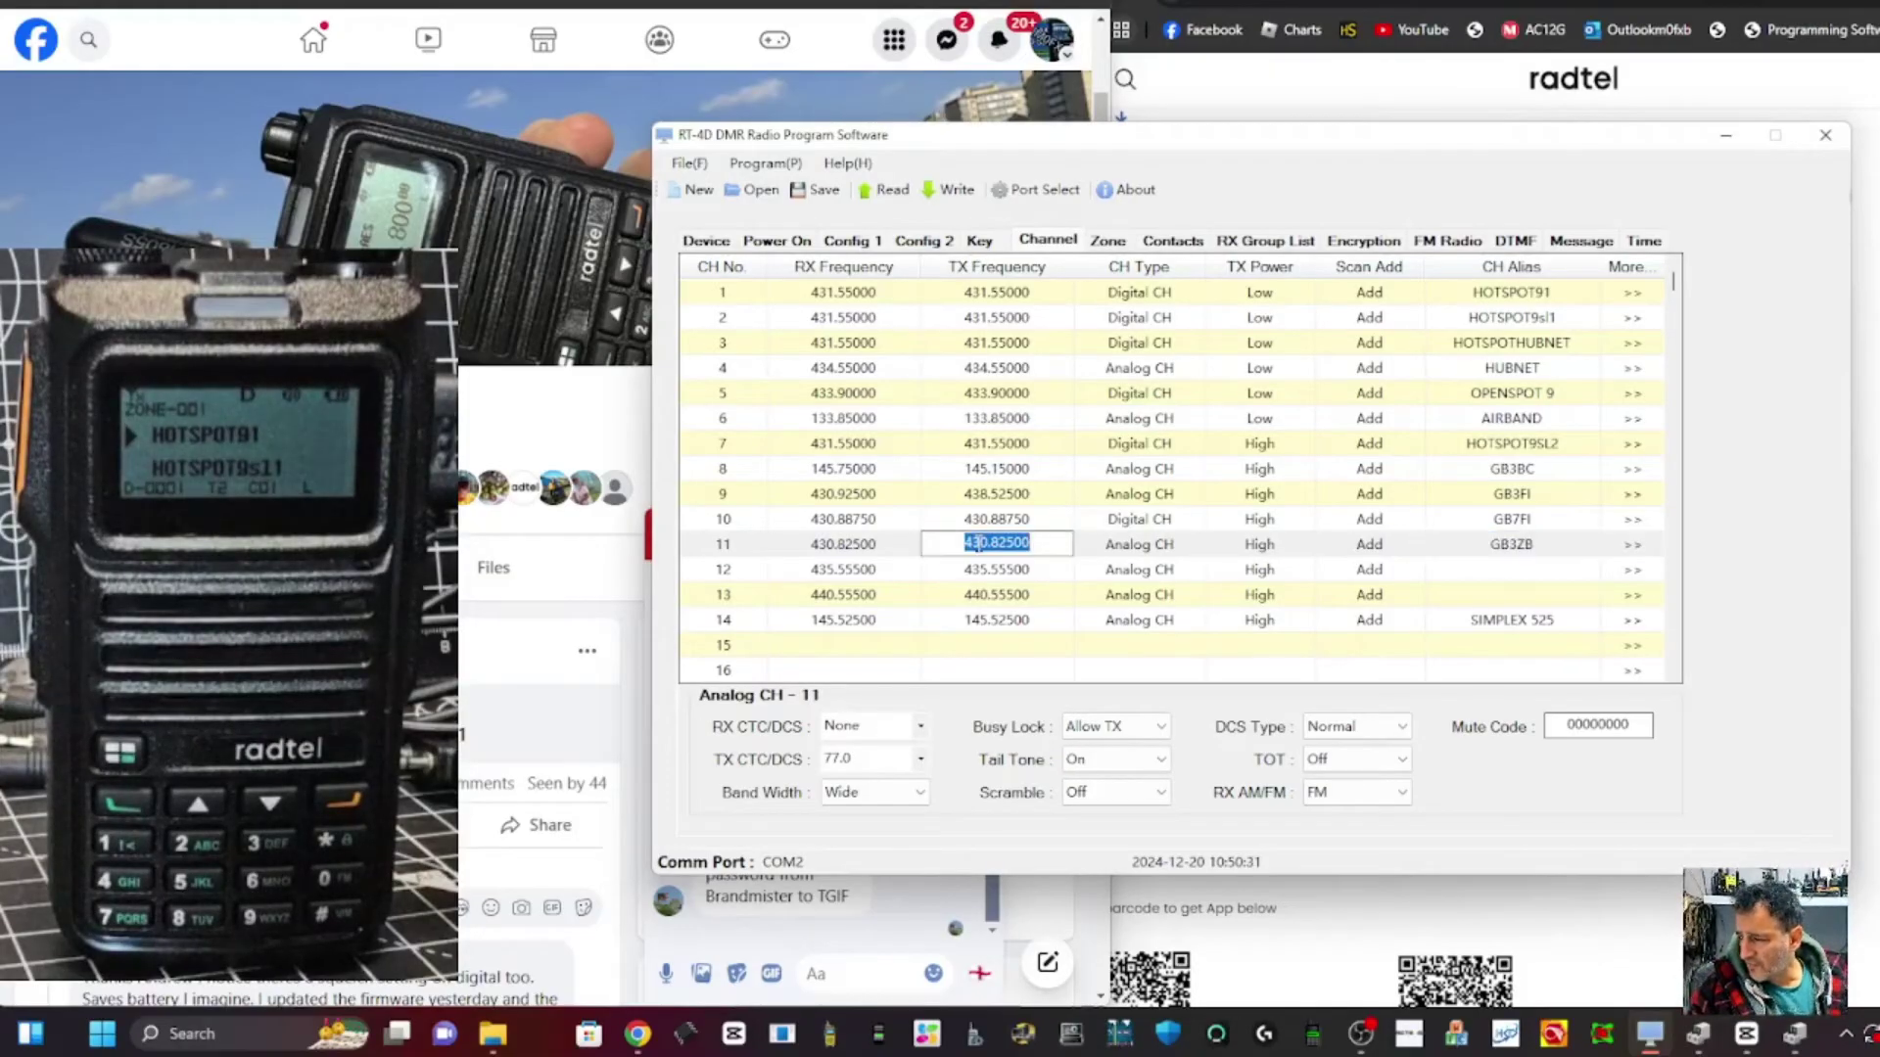
text(43)
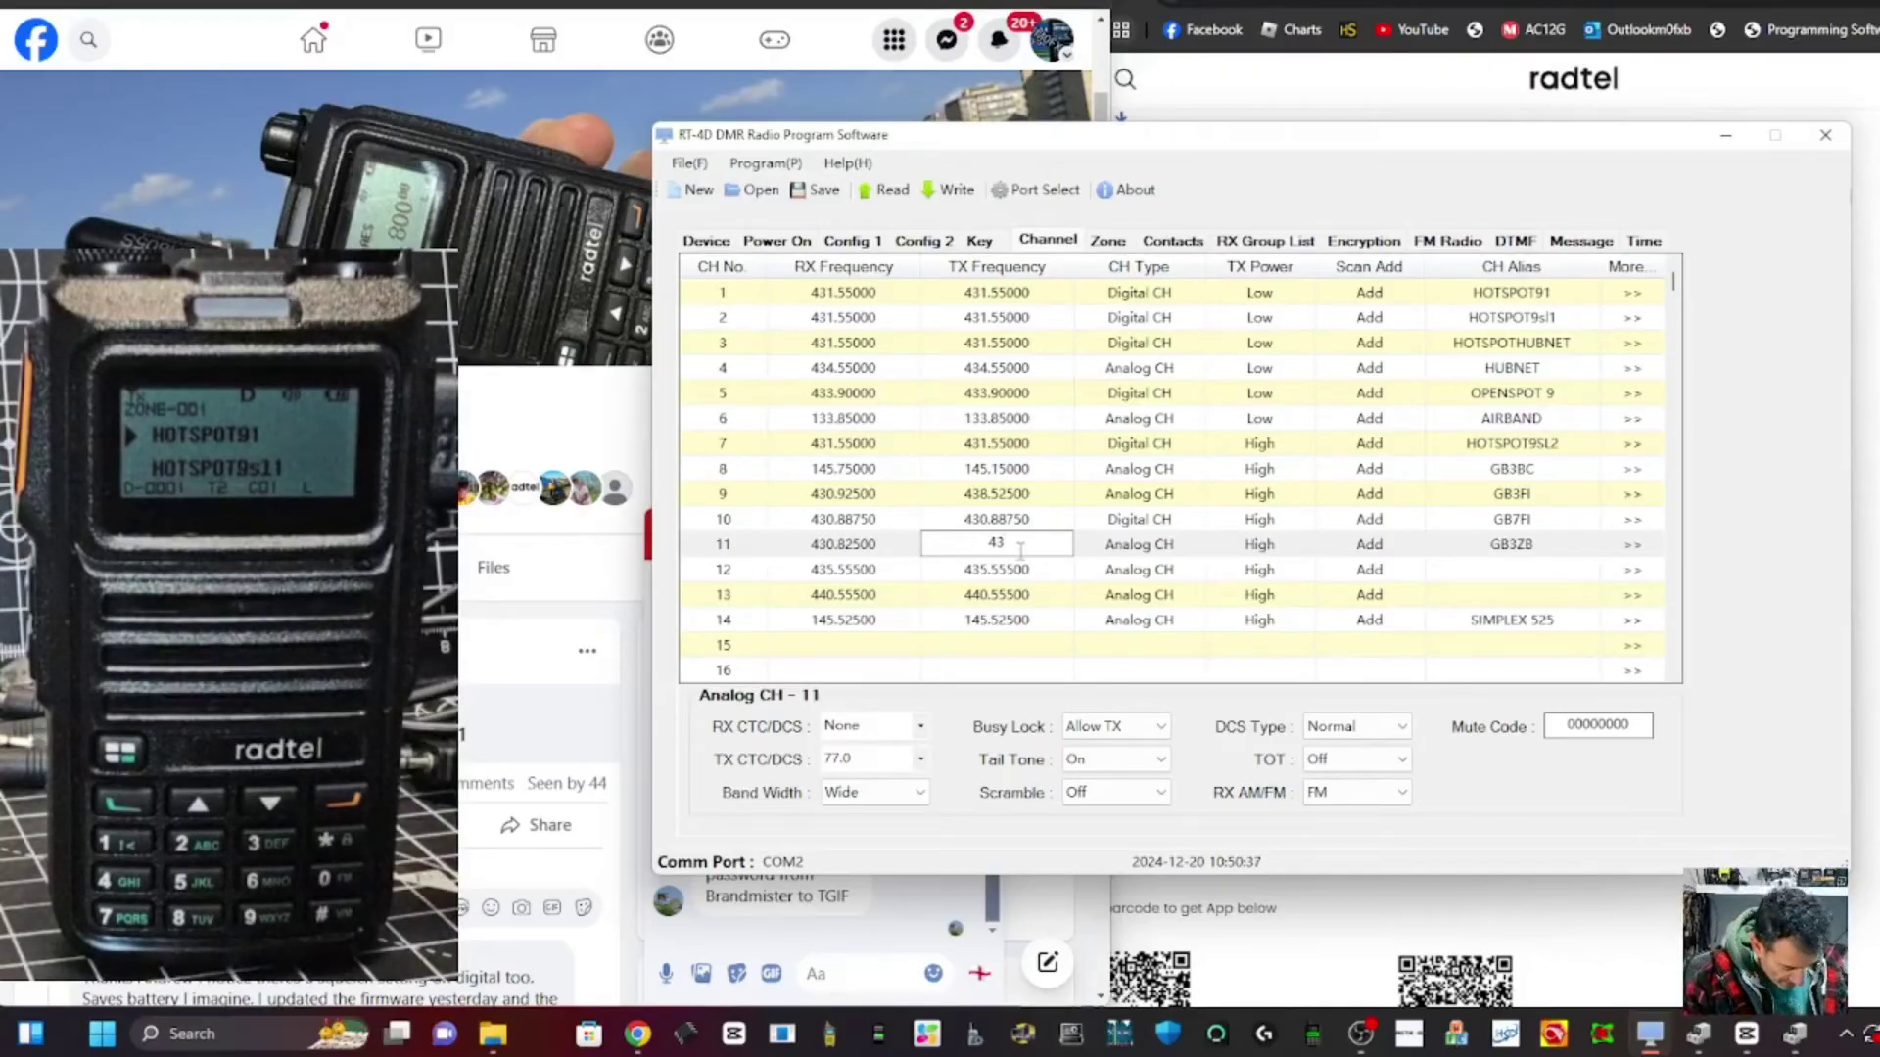
text(8.425)
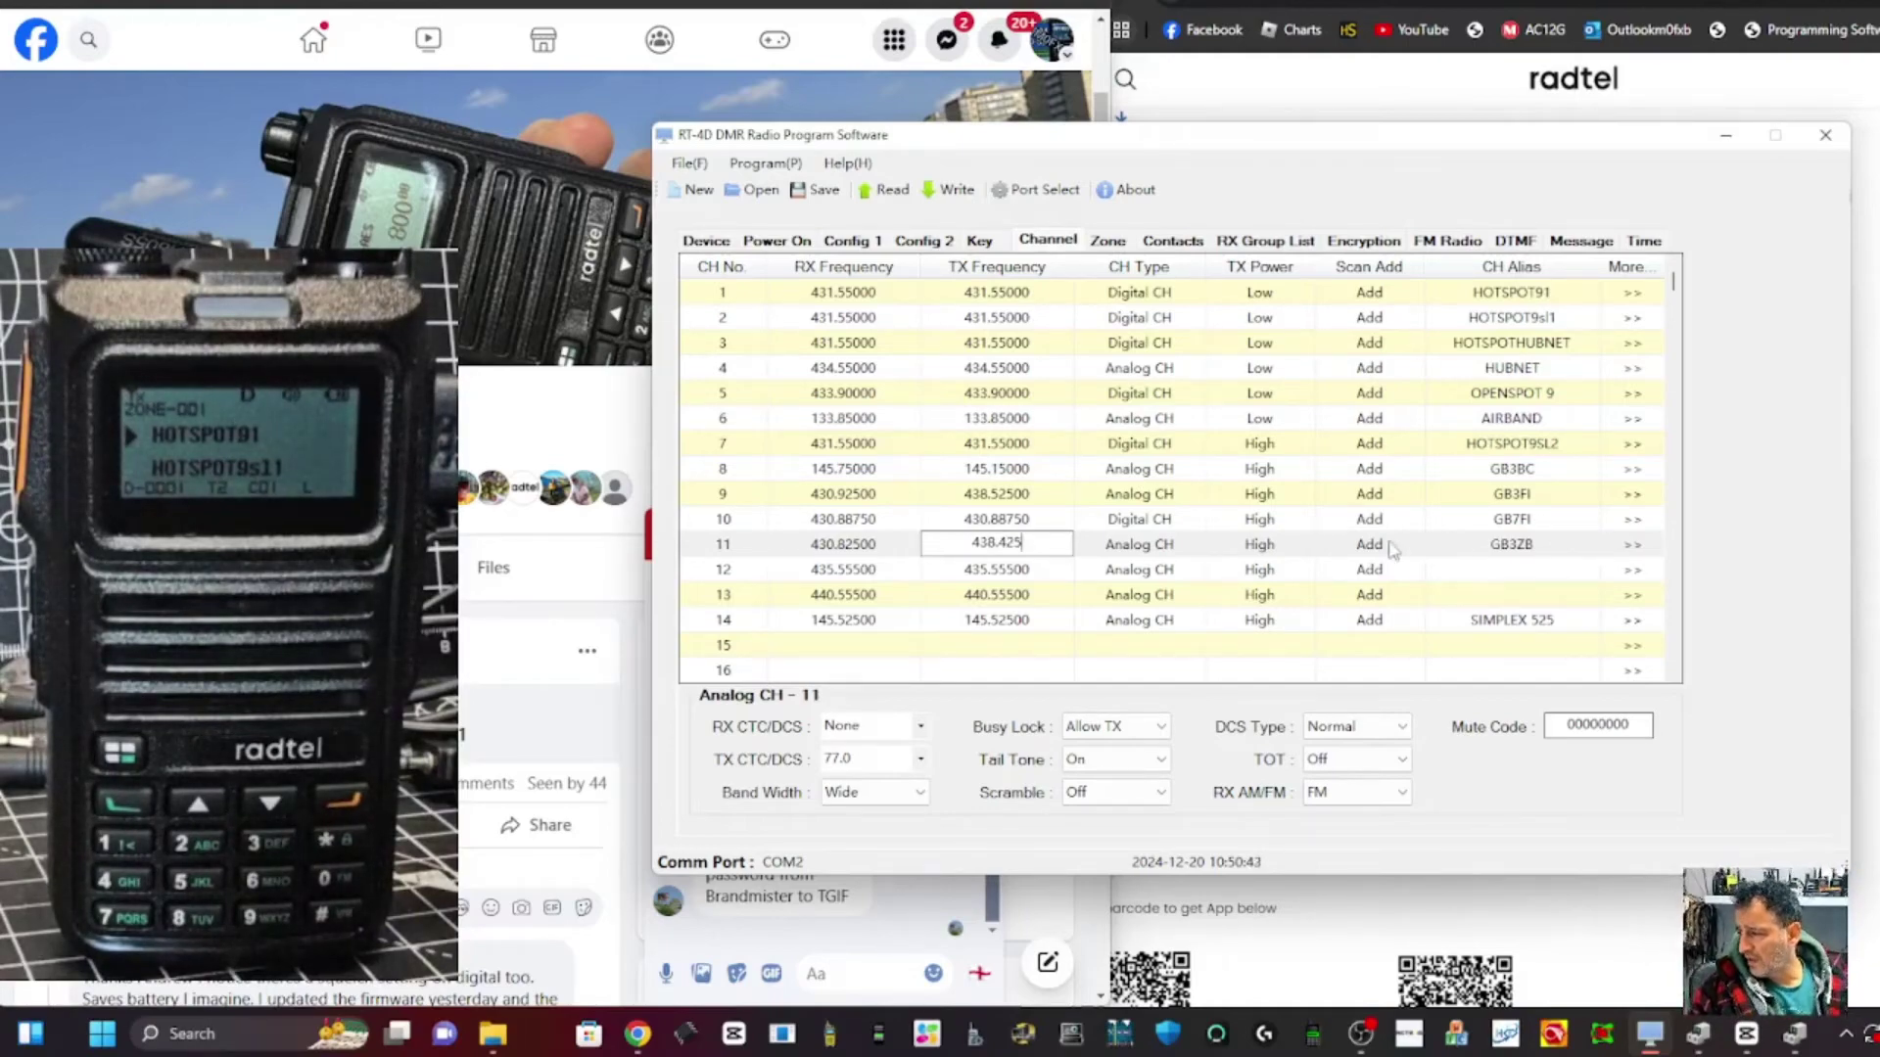
click(1608, 550)
click(922, 726)
click(921, 726)
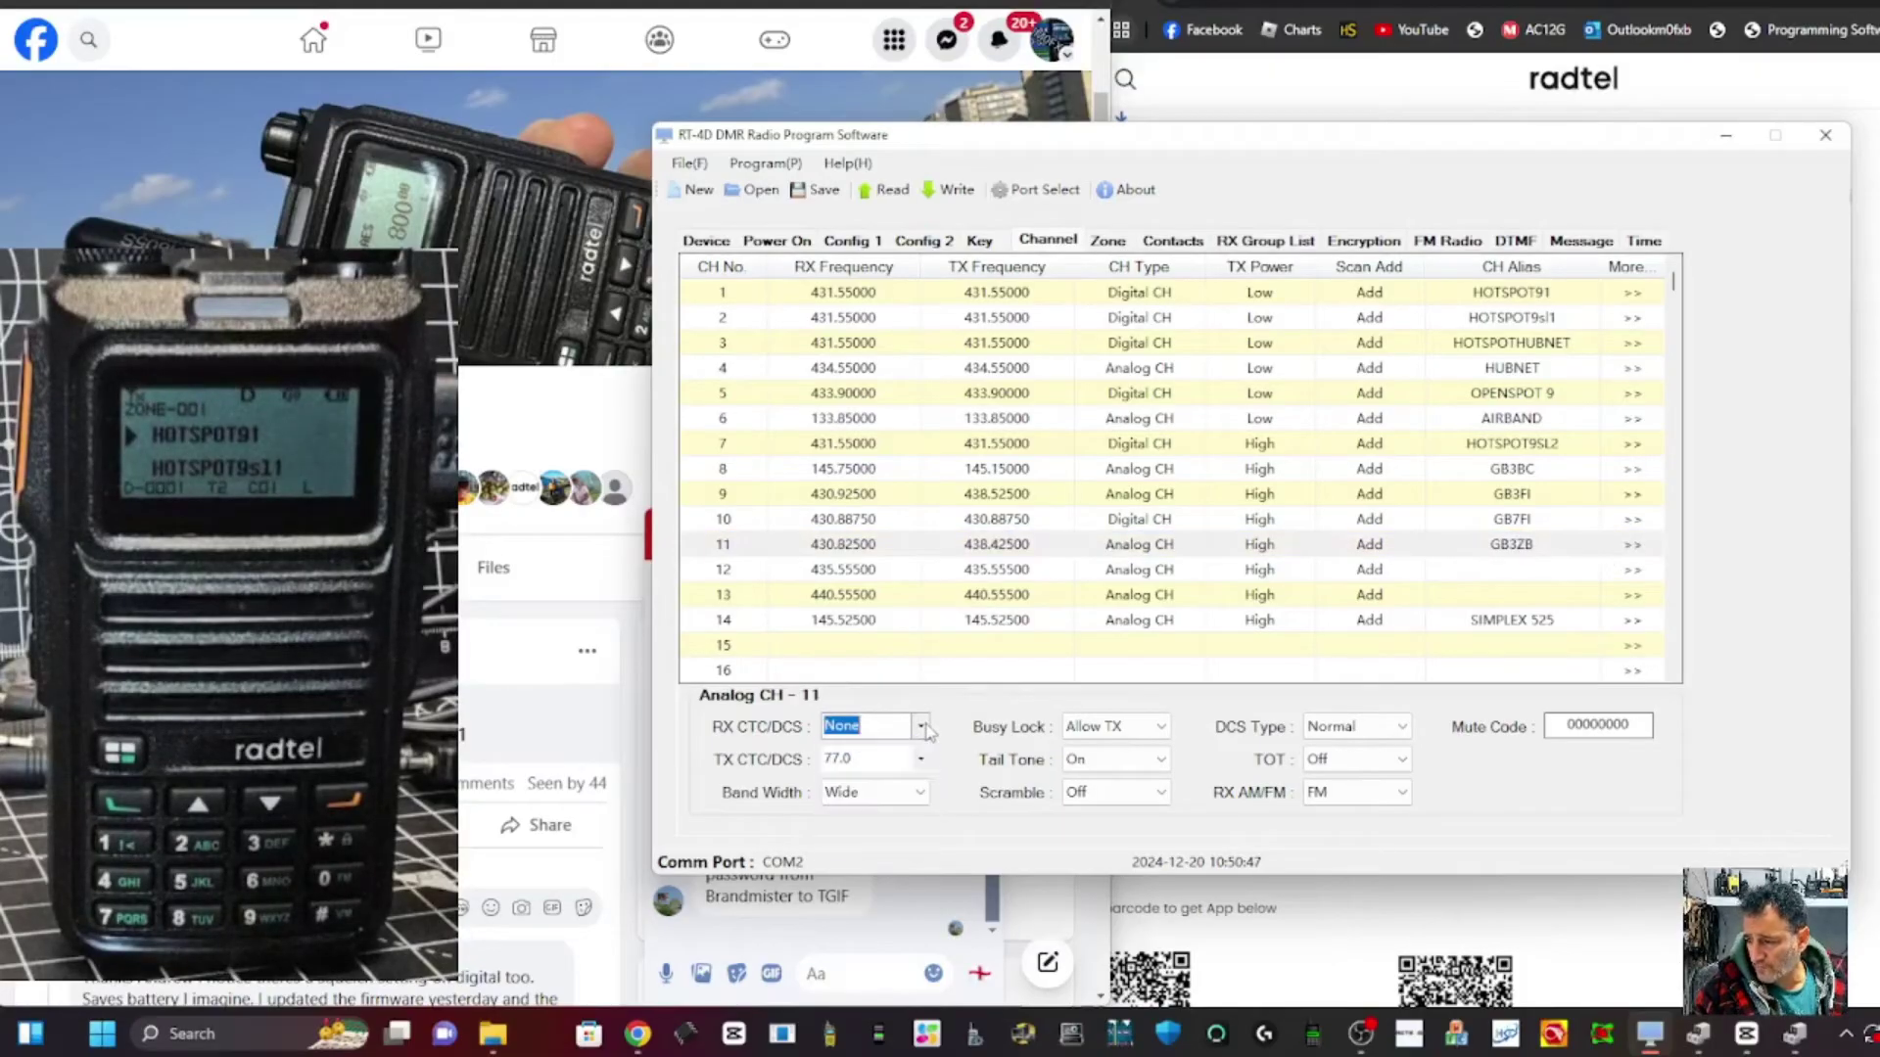
click(920, 761)
click(921, 761)
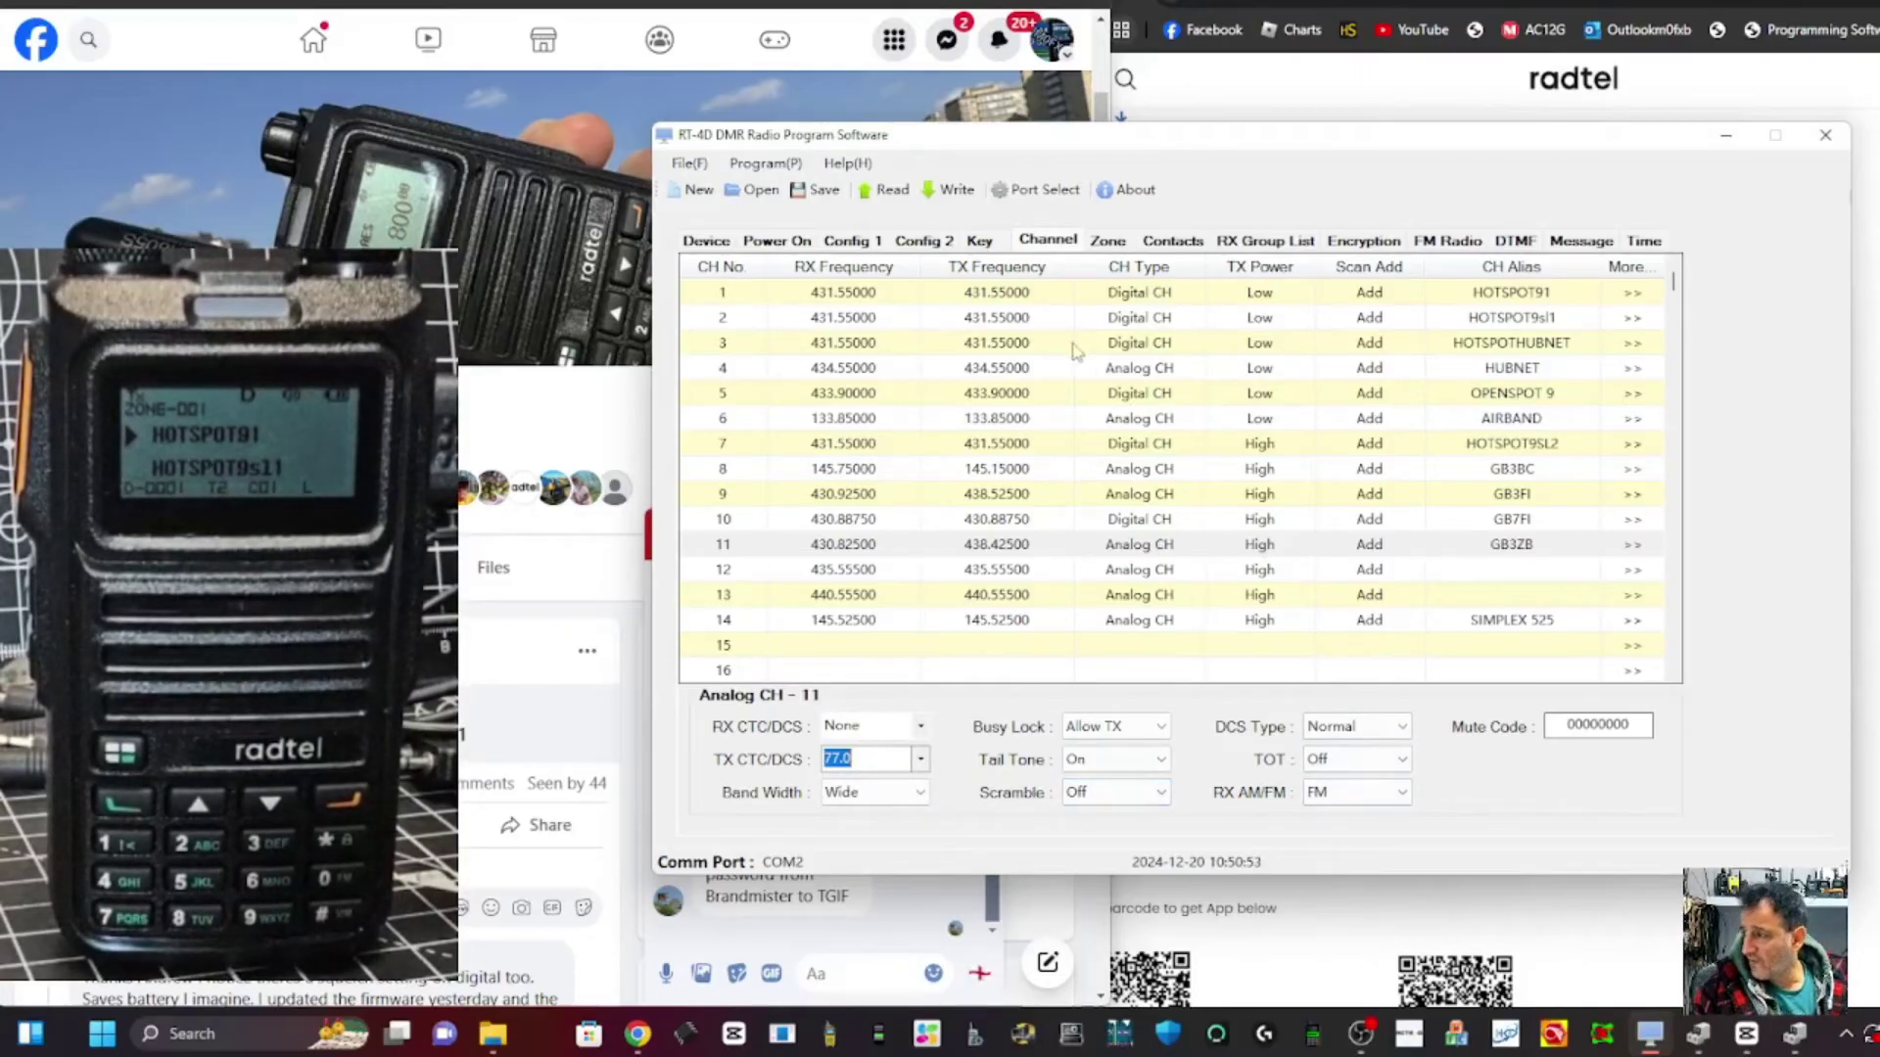
click(1107, 242)
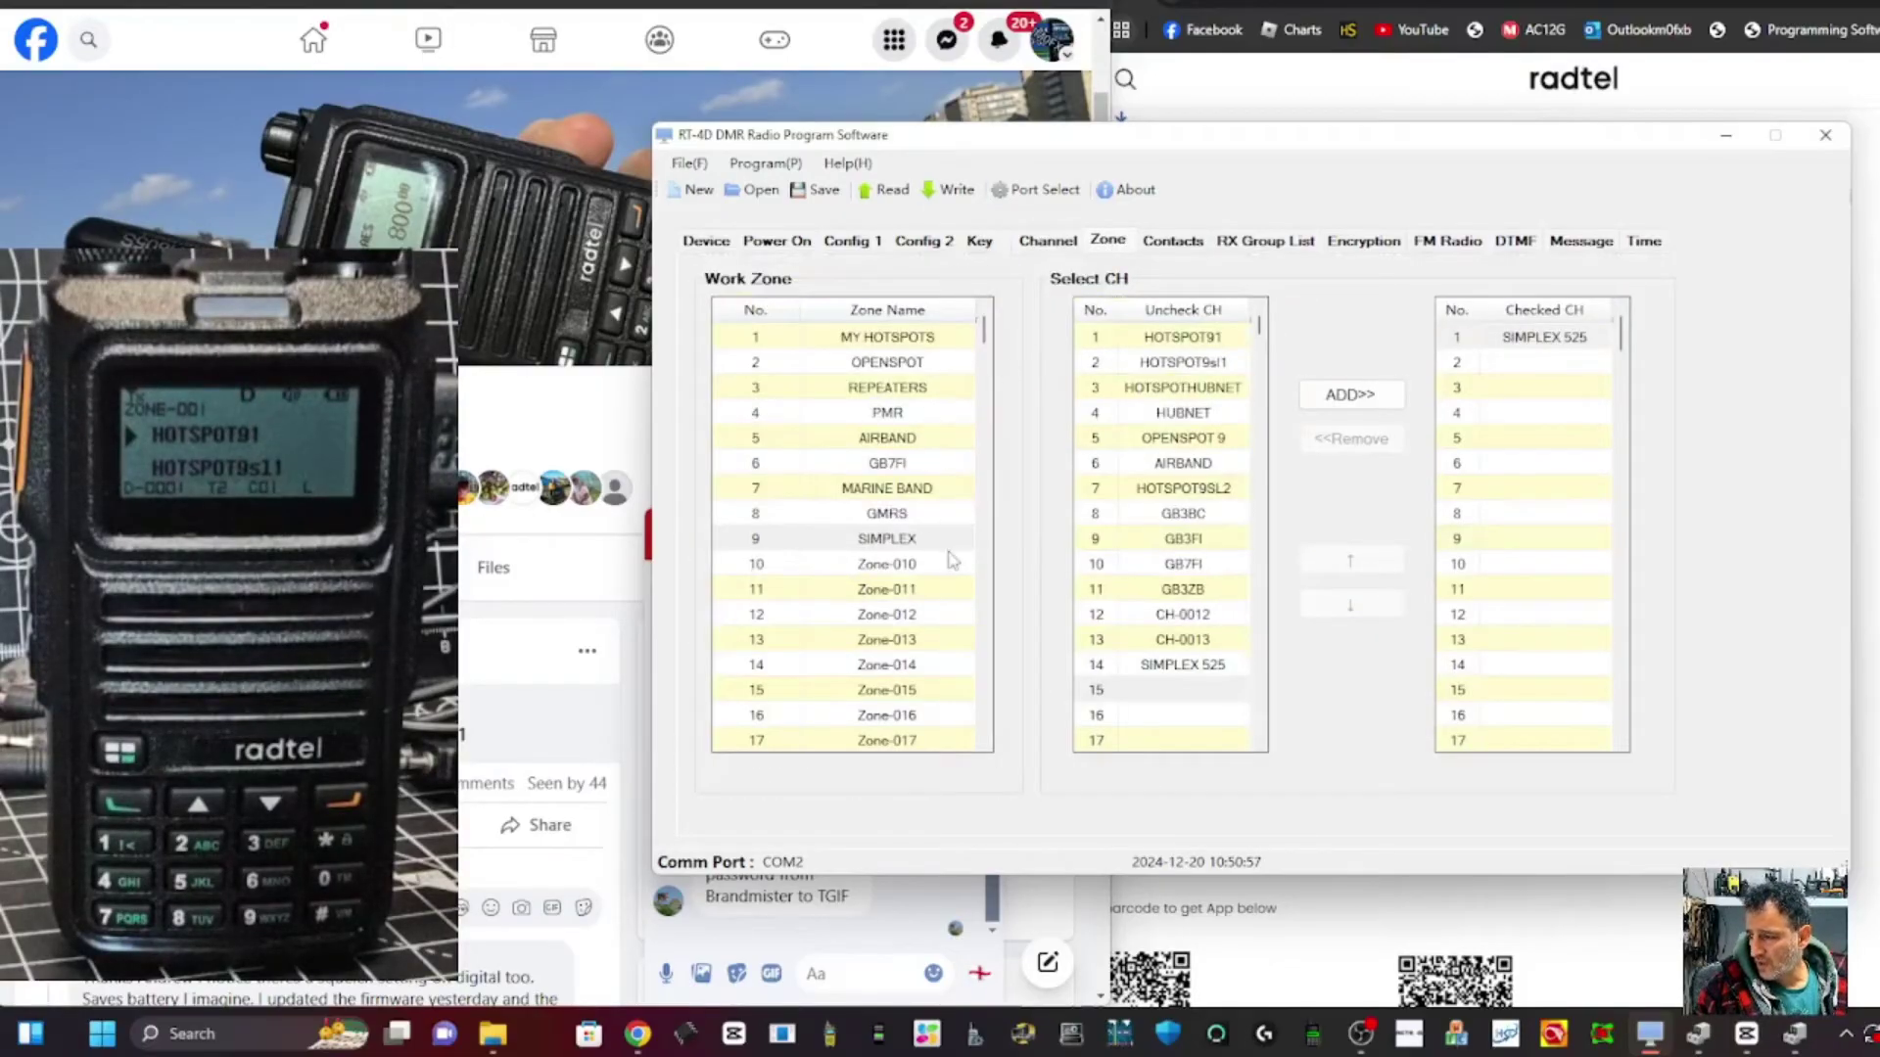
Select the REPEATERS zone and pick GB3ZB in the Uncheck CH list
click(903, 390)
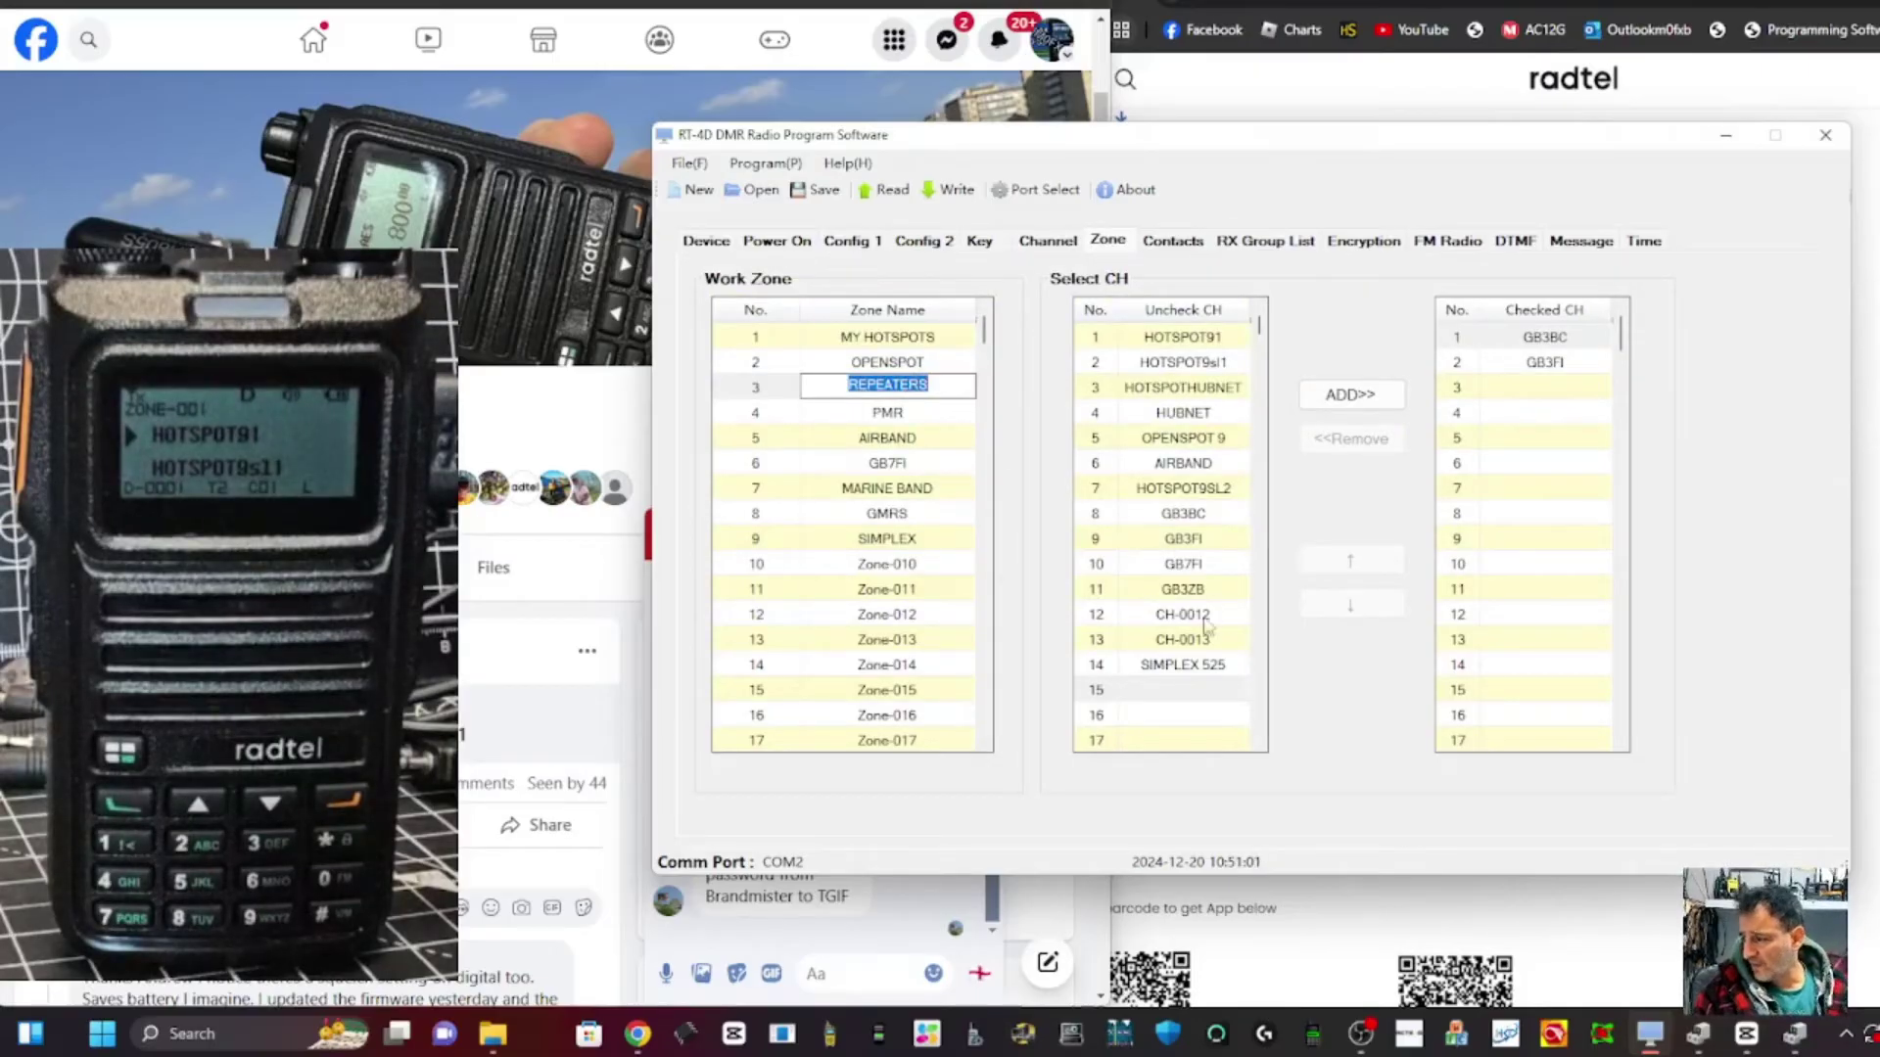
click(1192, 591)
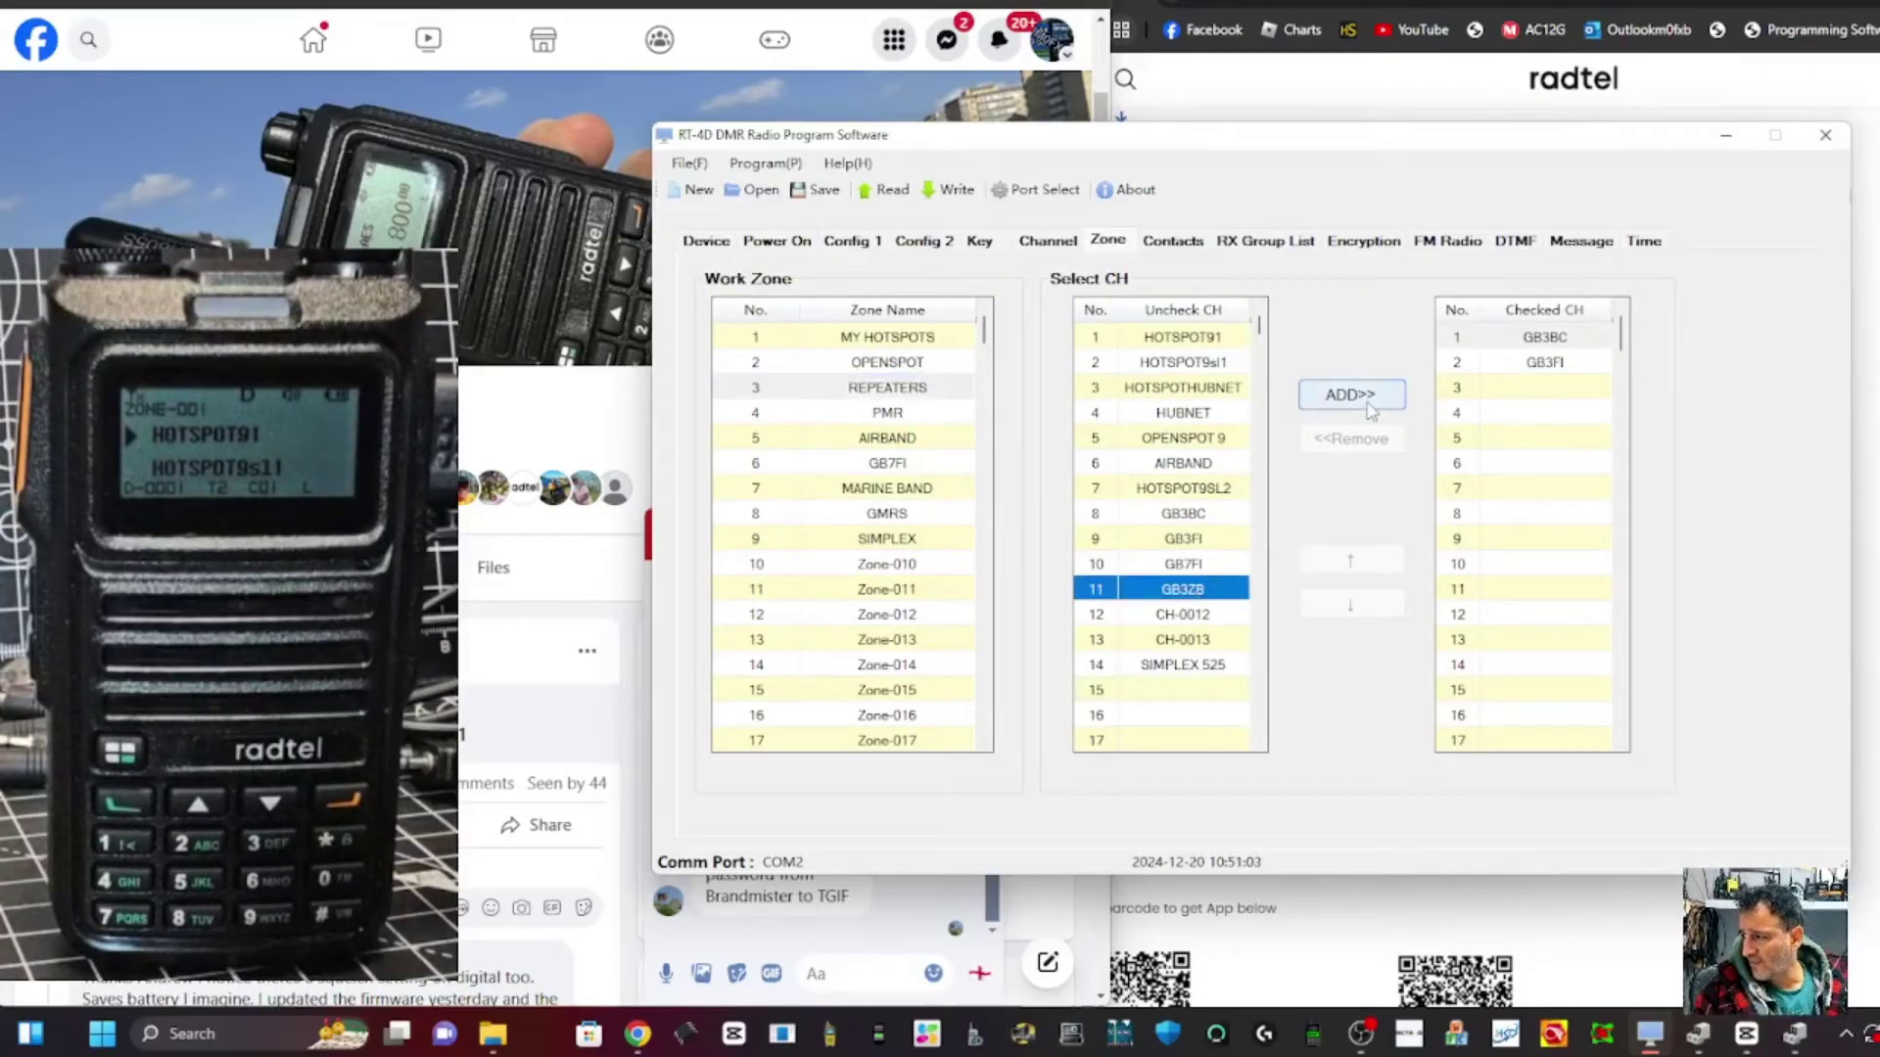